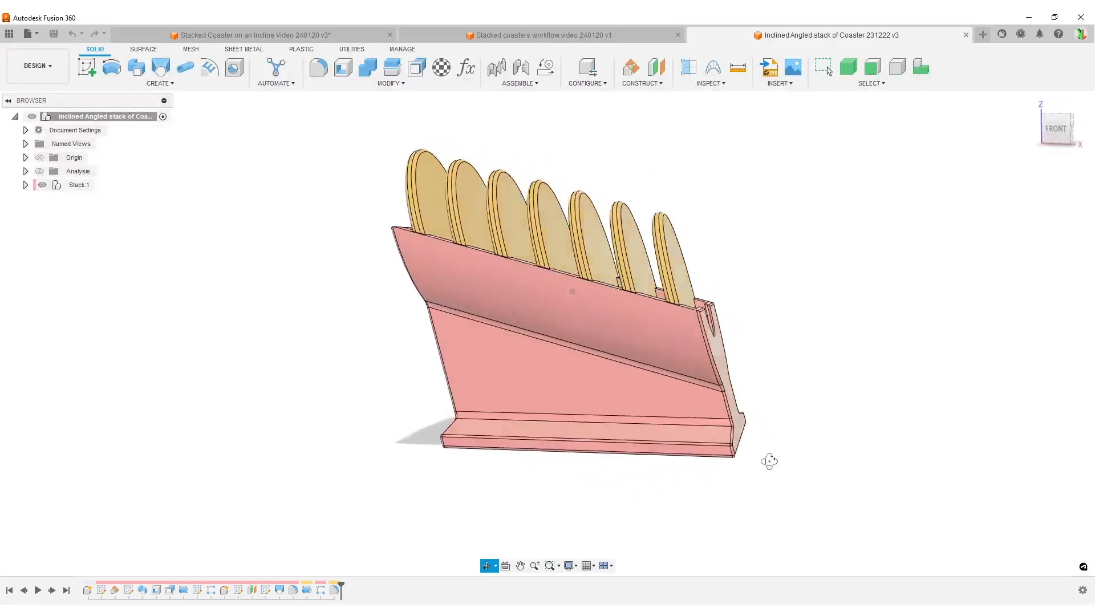
# Examine the pink inclined coaster stack from the front and at an angle, and close its document.
pyautogui.press('Escape')
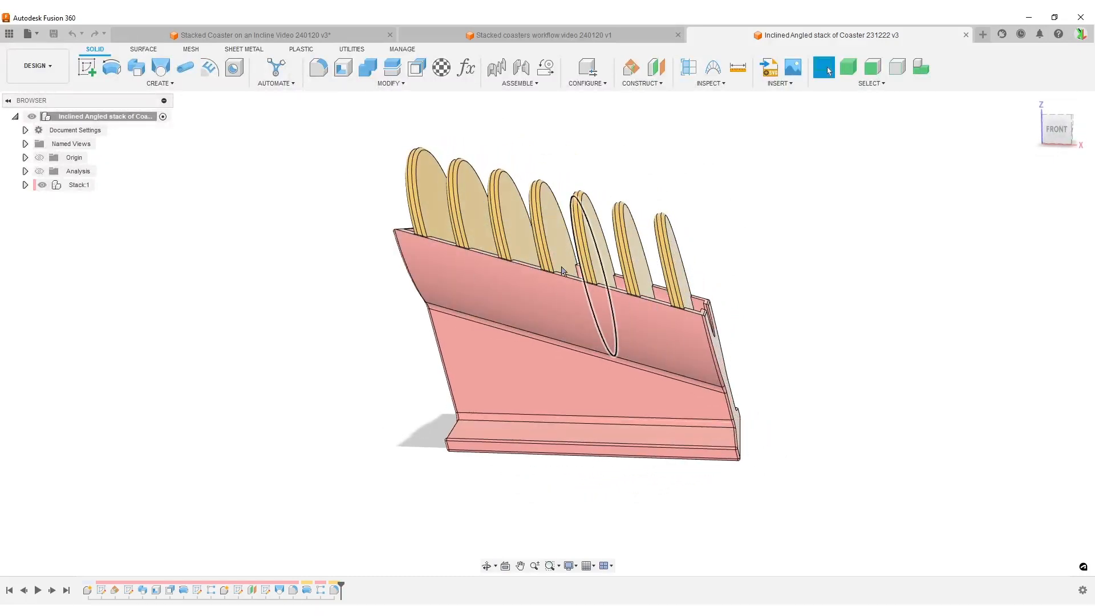
pyautogui.click(1057, 127)
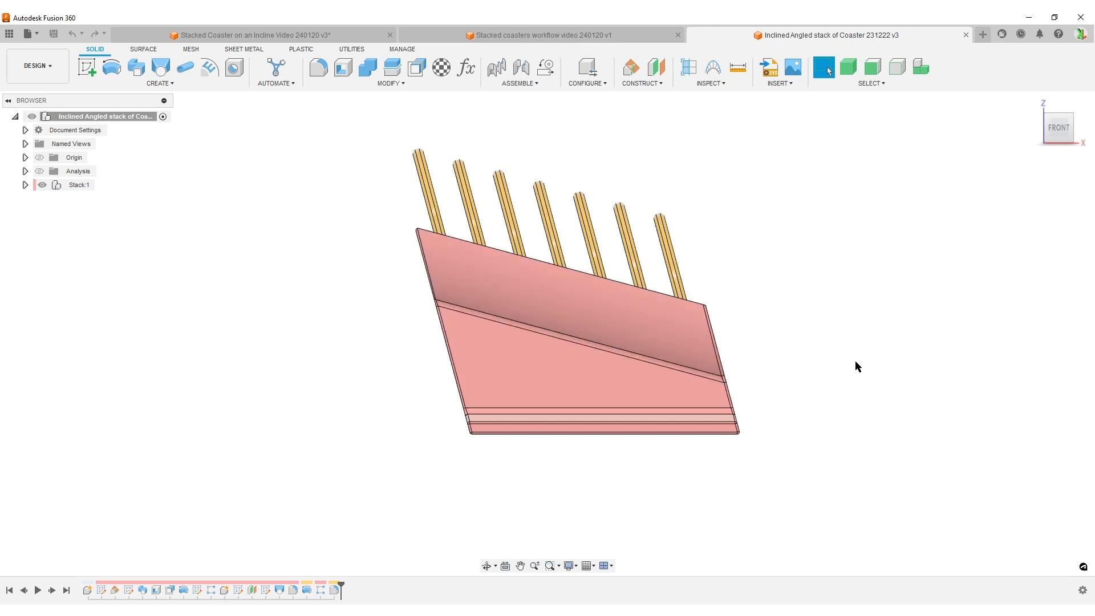
pyautogui.keyDown('shift'); pyautogui.moveTo(755, 450); pyautogui.dragTo(851, 428, button='middle'); pyautogui.keyUp('shift')
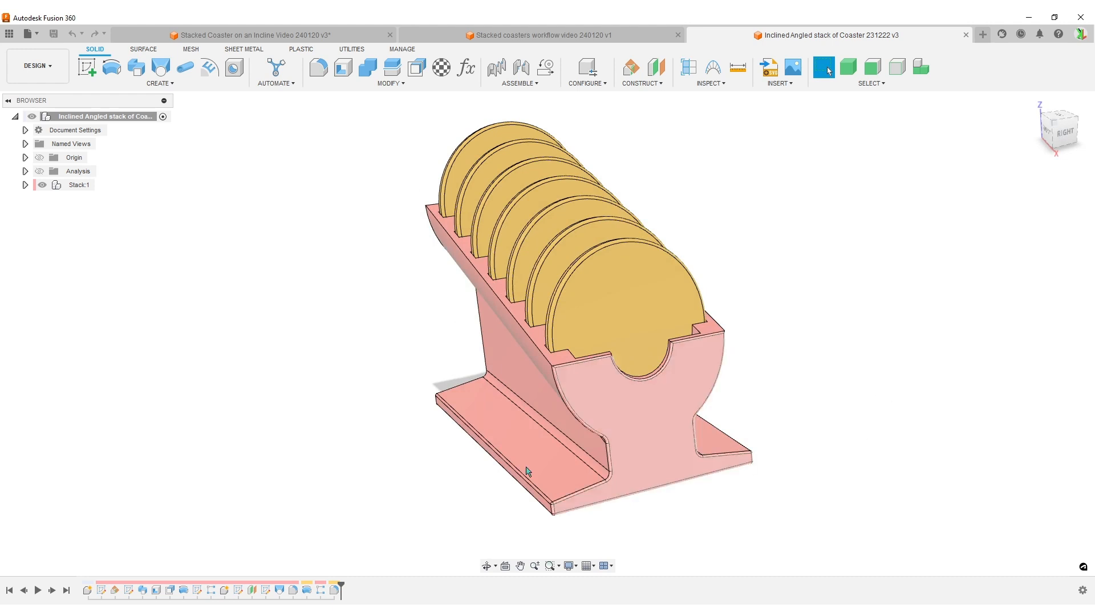
pyautogui.click(966, 35)
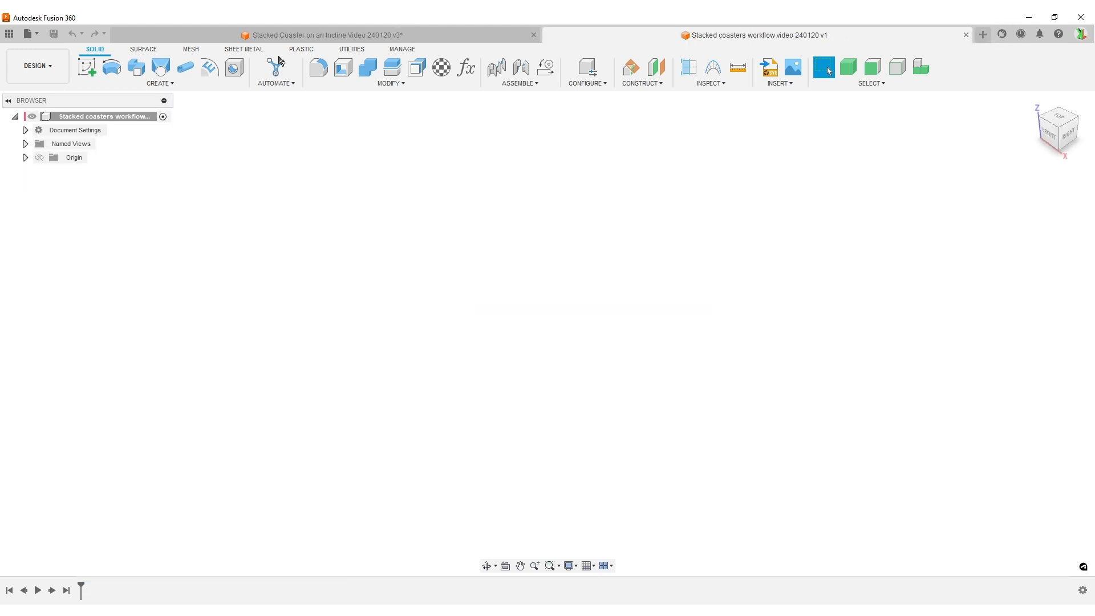
# Inspect how the coasters sit in the stand of the Stacked Coaster on an Incline design using its section analysis, and hide the section again.
pyautogui.click(410, 36)
pyautogui.keyDown('shift'); pyautogui.moveTo(937, 357); pyautogui.dragTo(890, 348, button='middle'); pyautogui.keyUp('shift')
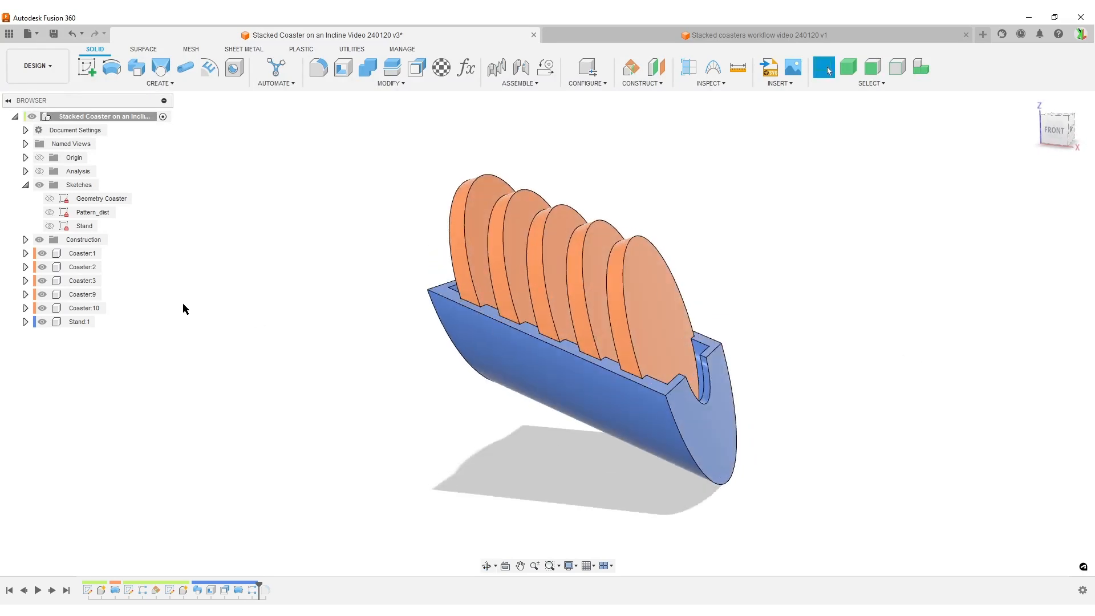
pyautogui.click(40, 171)
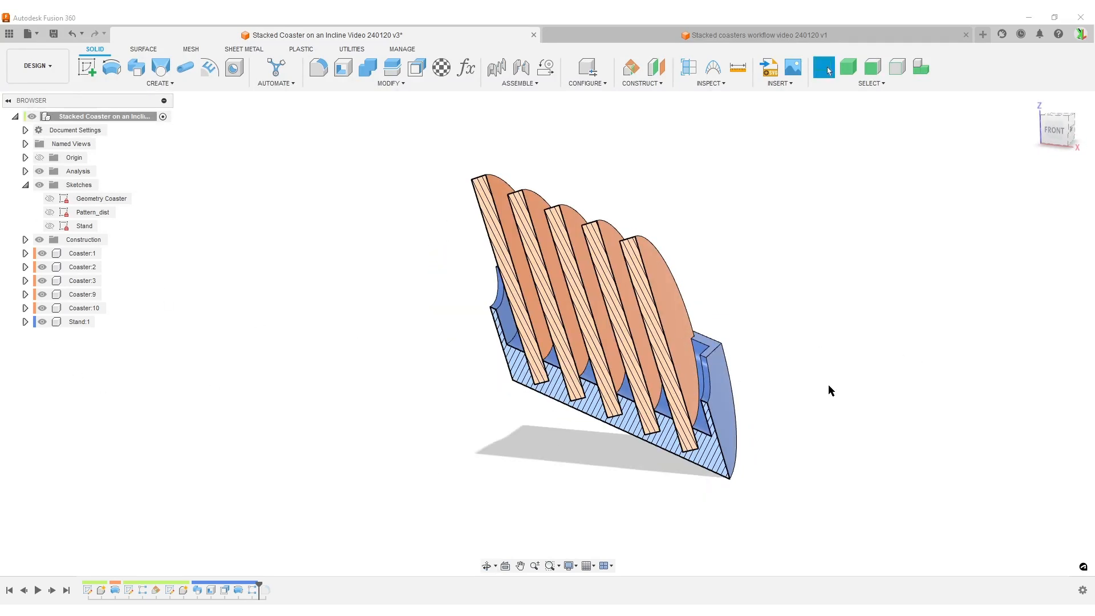
pyautogui.keyDown('shift'); pyautogui.moveTo(830, 390); pyautogui.dragTo(888, 350, button='middle'); pyautogui.keyUp('shift')
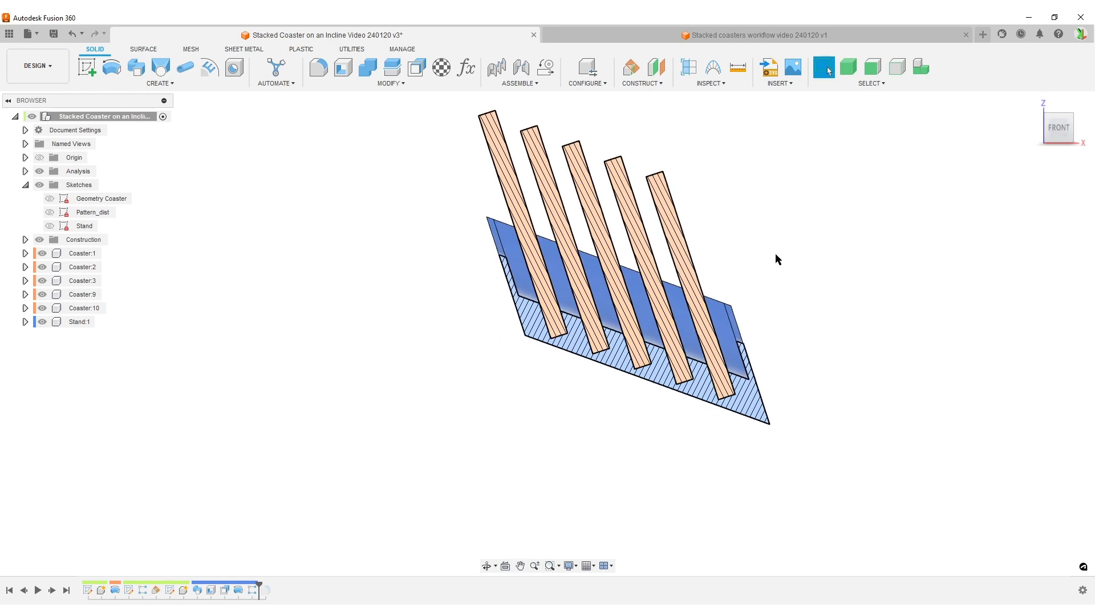
pyautogui.scroll(3, 569, 446)
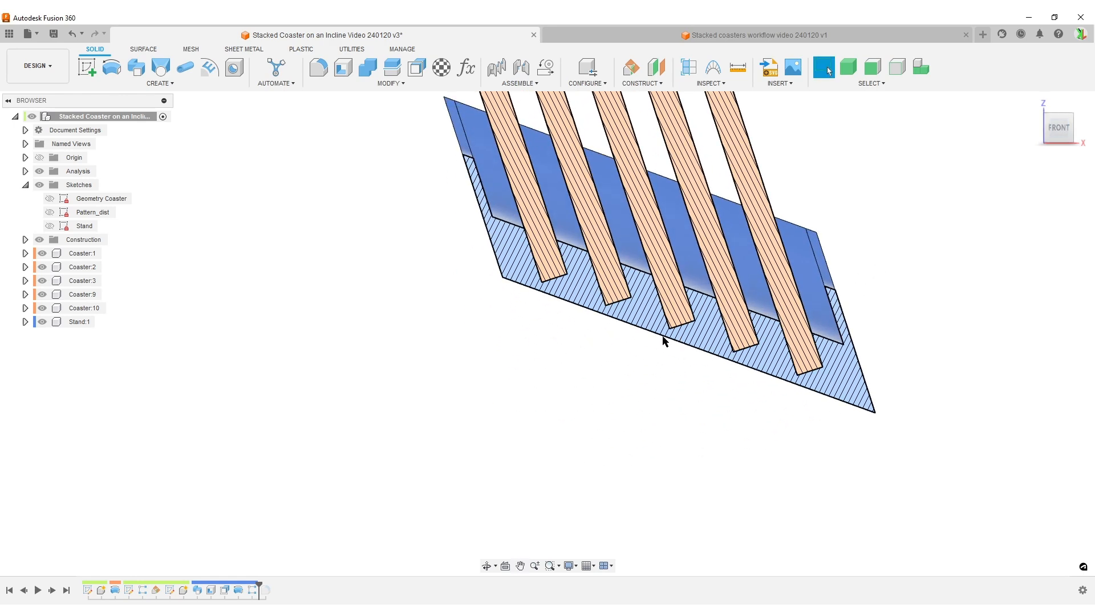
pyautogui.keyDown('shift'); pyautogui.moveTo(885, 303); pyautogui.dragTo(543, 279, button='middle'); pyautogui.keyUp('shift')
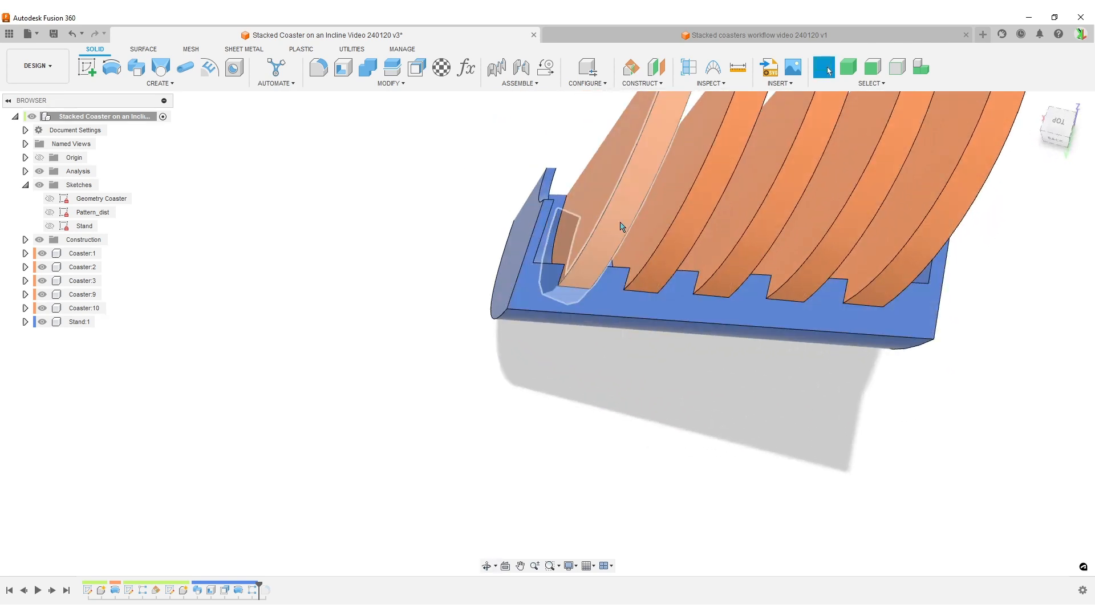
pyautogui.moveTo(536, 405)
pyautogui.keyDown('shift'); pyautogui.mouseDown(button='middle')
pyautogui.moveTo(574, 257)
pyautogui.moveTo(555, 361)
pyautogui.moveTo(741, 386)
pyautogui.moveTo(694, 403)
pyautogui.moveTo(731, 348)
pyautogui.mouseUp(button='middle'); pyautogui.keyUp('shift')
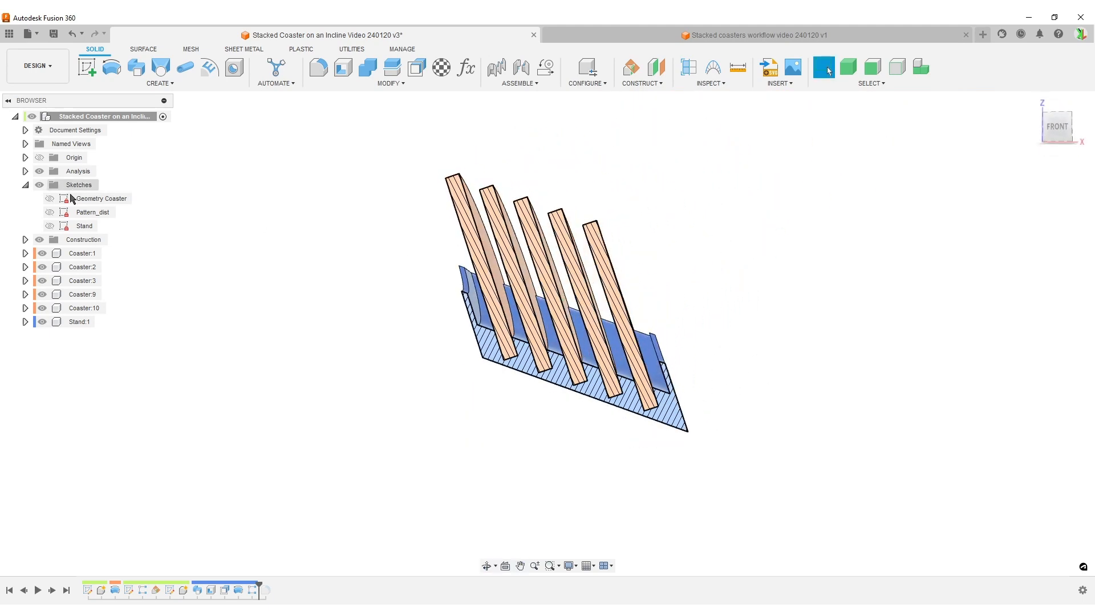
pyautogui.click(39, 171)
# Roll the timeline of the Stacked Coaster on an Incline design forward past its last feature.
pyautogui.click(682, 36)
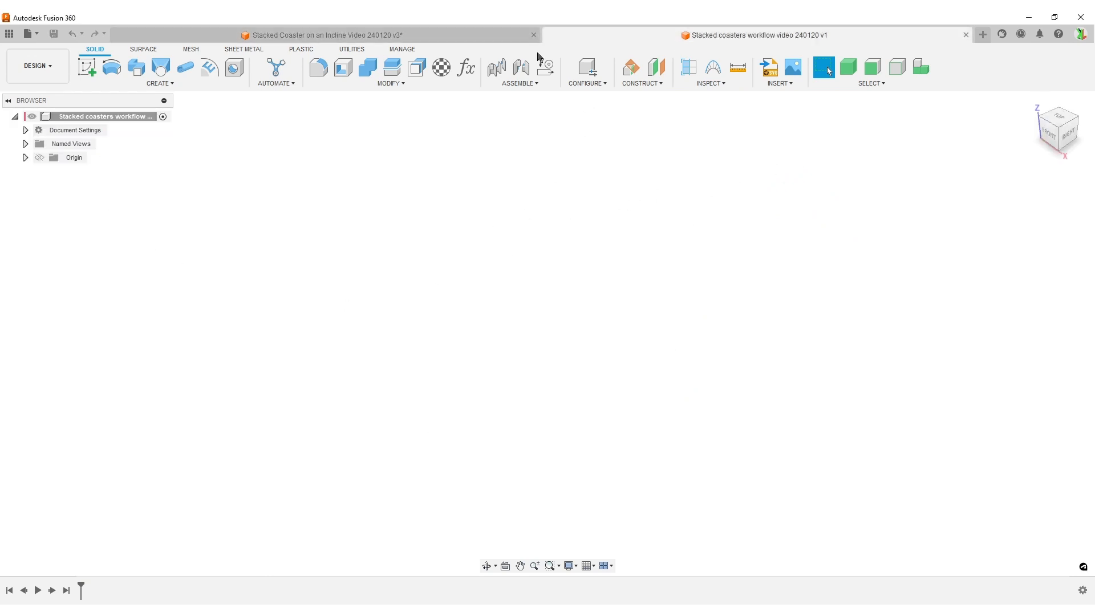
pyautogui.click(486, 38)
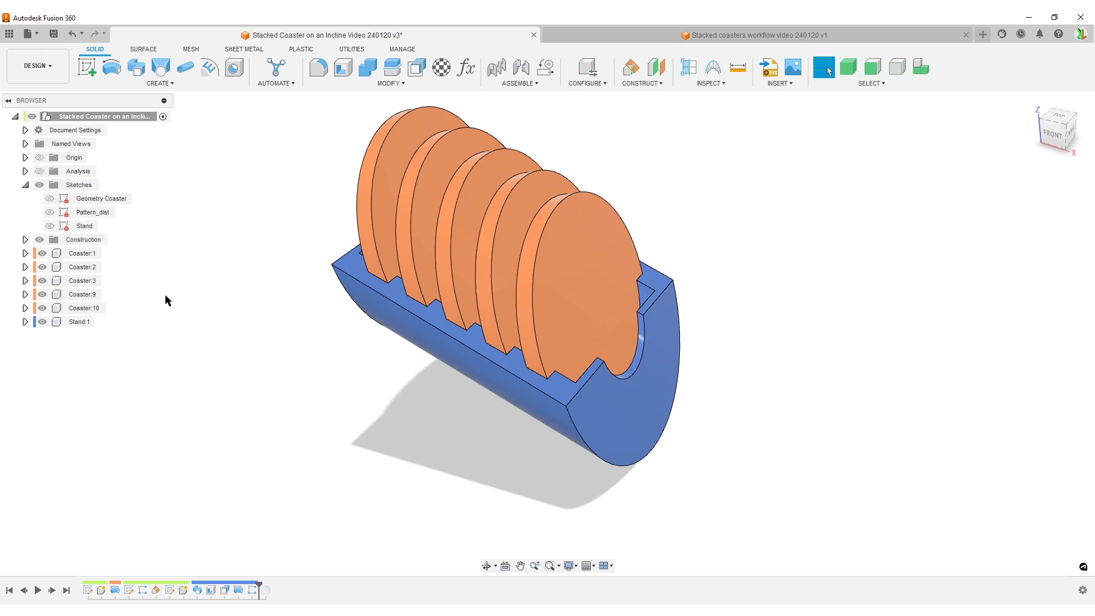
pyautogui.keyDown('shift'); pyautogui.moveTo(162, 303); pyautogui.dragTo(201, 354, button='middle'); pyautogui.keyUp('shift')
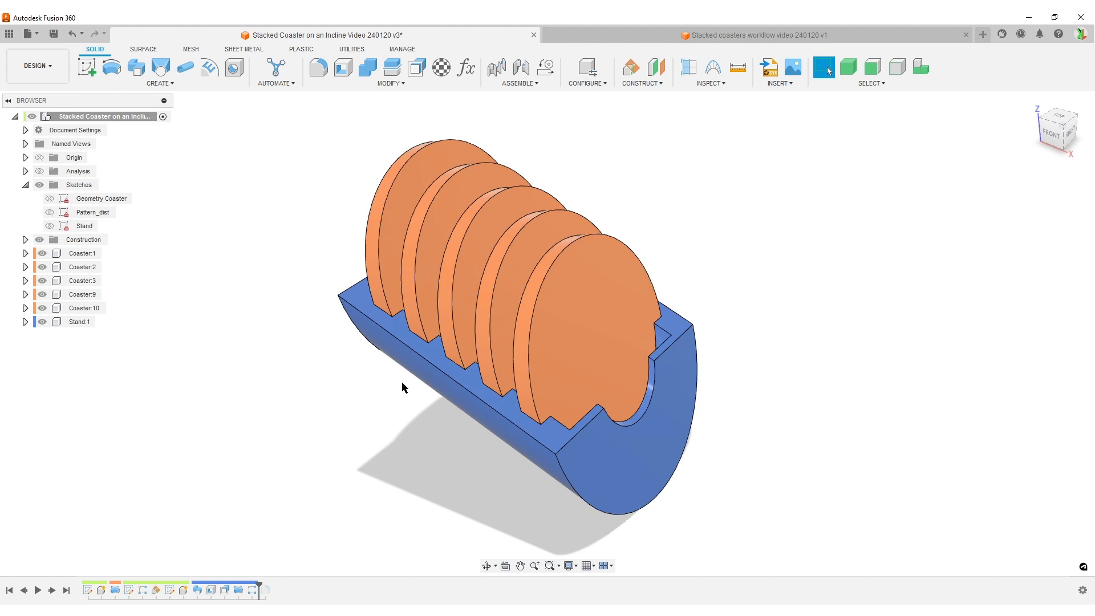
pyautogui.keyDown('shift'); pyautogui.moveTo(928, 355); pyautogui.dragTo(878, 345, button='middle'); pyautogui.keyUp('shift')
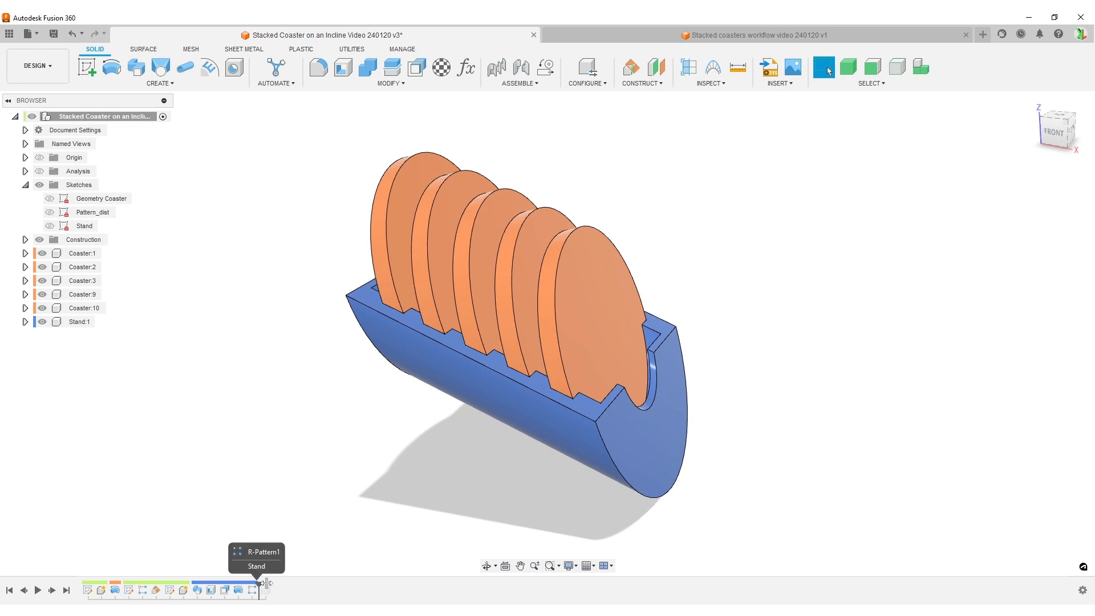
pyautogui.moveTo(258, 582); pyautogui.dragTo(273, 583)
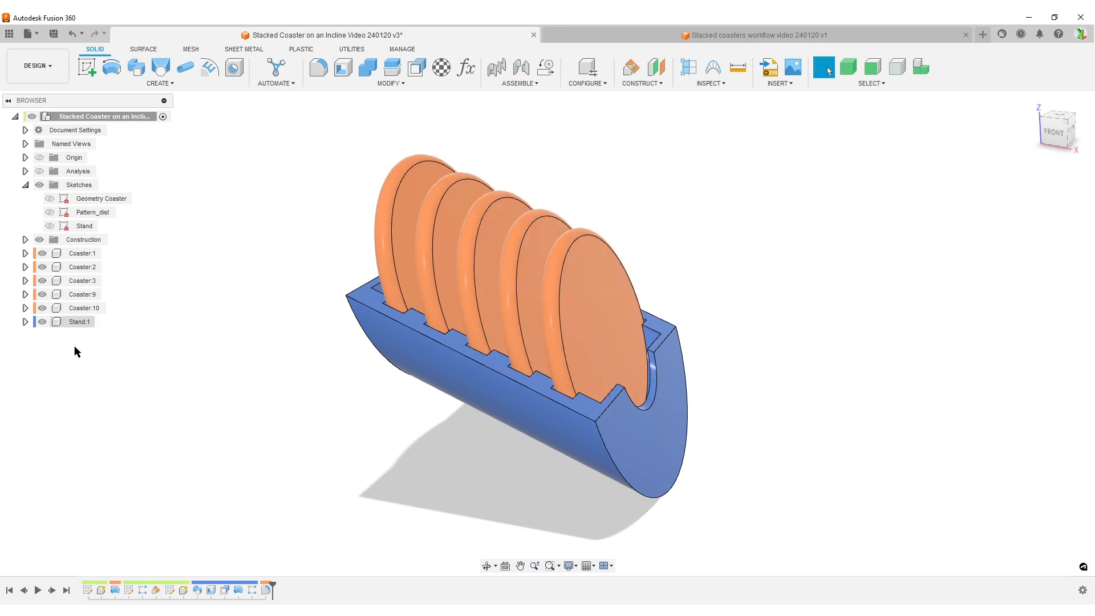
# Examine the rounded coasters in the stand with the section analysis shown, and hide the section again.
pyautogui.keyDown('shift'); pyautogui.moveTo(886, 357); pyautogui.dragTo(798, 388, button='middle'); pyautogui.keyUp('shift')
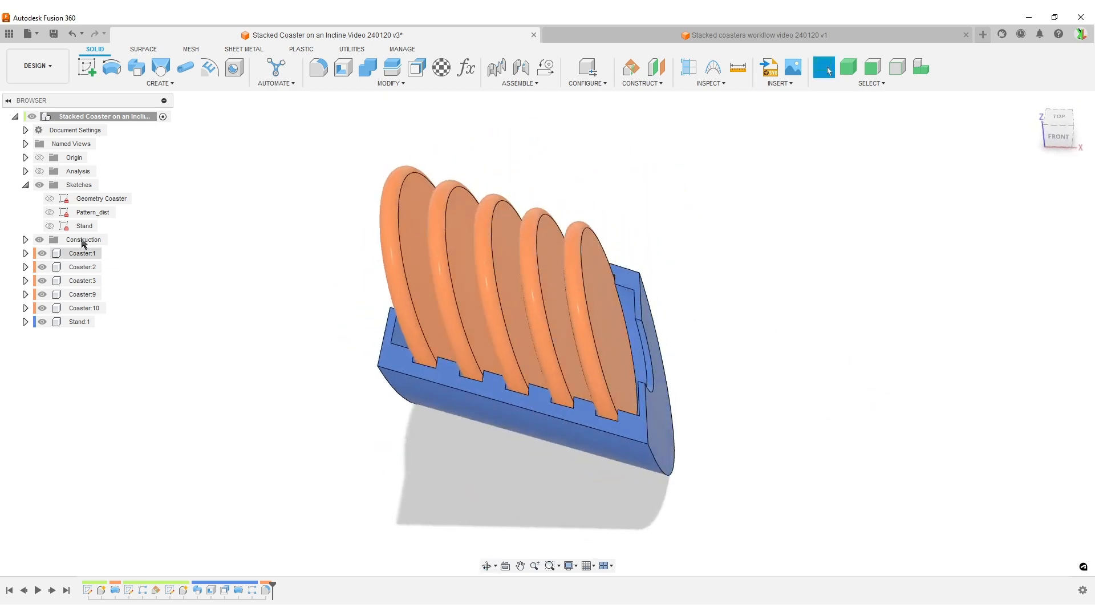
pyautogui.click(40, 171)
pyautogui.moveTo(838, 302)
pyautogui.keyDown('shift'); pyautogui.mouseDown(button='middle')
pyautogui.moveTo(780, 335)
pyautogui.moveTo(838, 334)
pyautogui.mouseUp(button='middle'); pyautogui.keyUp('shift')
pyautogui.click(40, 171)
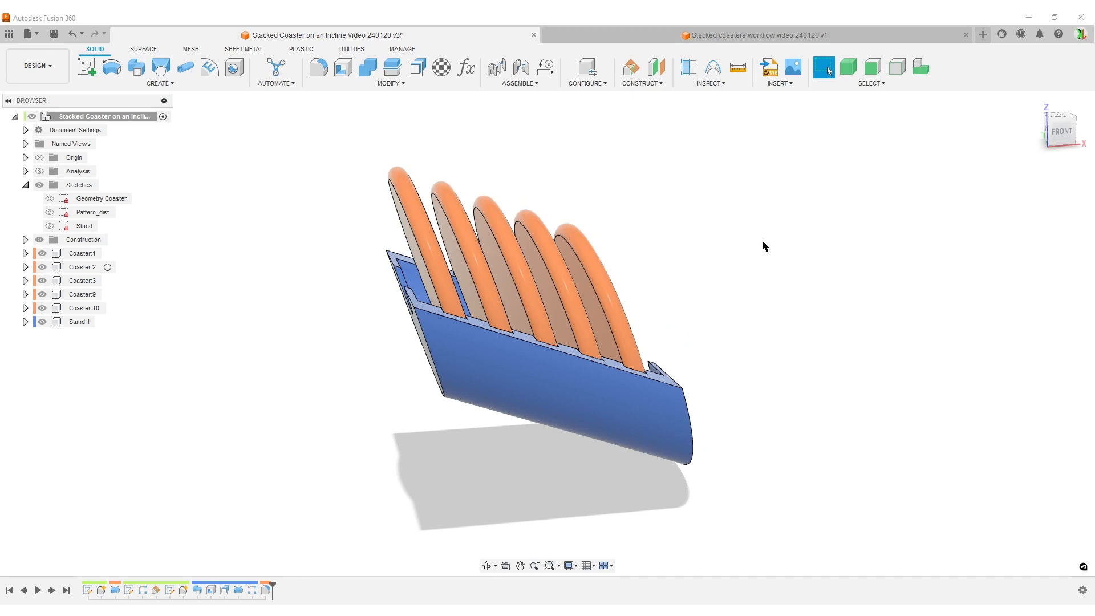
# Check the design's parameters, close them, and view the coaster stand from near the front.
pyautogui.click(466, 67)
pyautogui.click(972, 452)
pyautogui.keyDown('shift'); pyautogui.moveTo(868, 245); pyautogui.dragTo(833, 294, button='middle'); pyautogui.keyUp('shift')
pyautogui.scroll(-2, 835, 310)
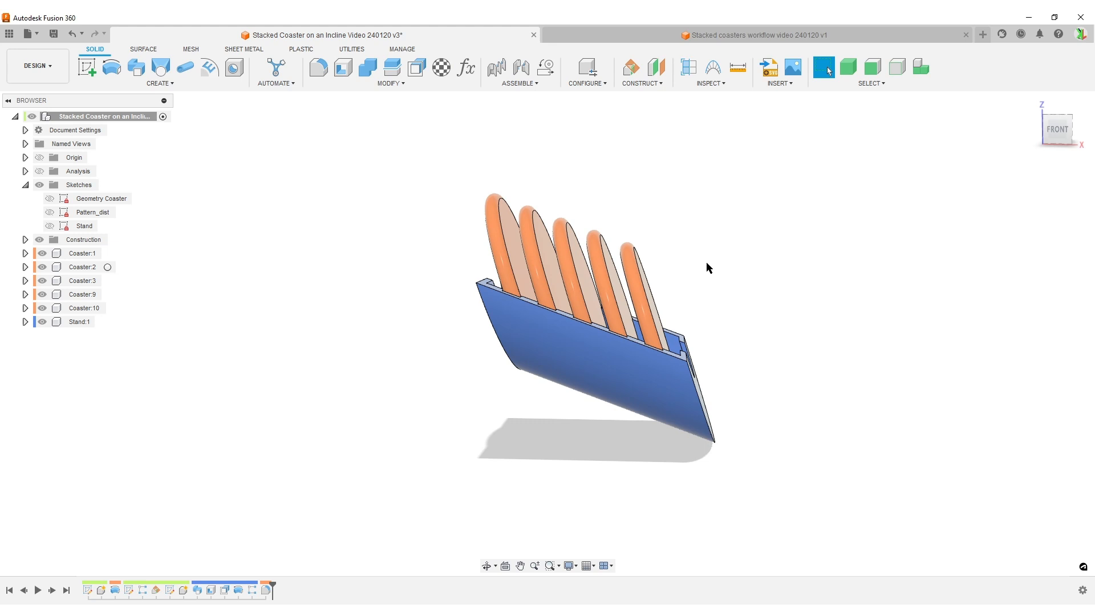
# Start a sketch on the front XZ plane of the Stacked coasters workflow design.
pyautogui.click(595, 38)
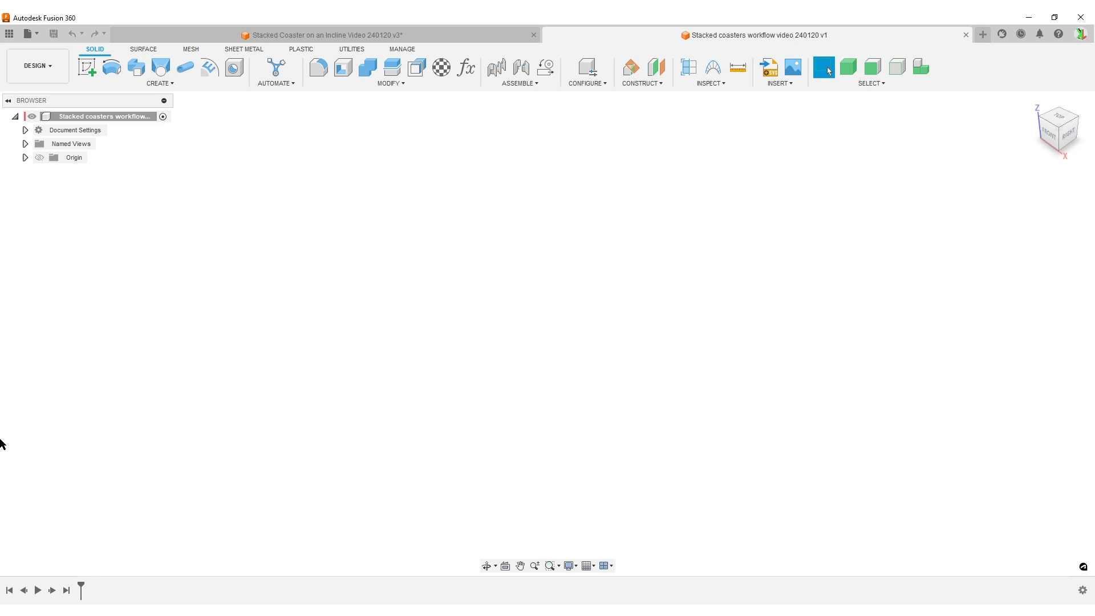
pyautogui.click(87, 67)
pyautogui.click(560, 339)
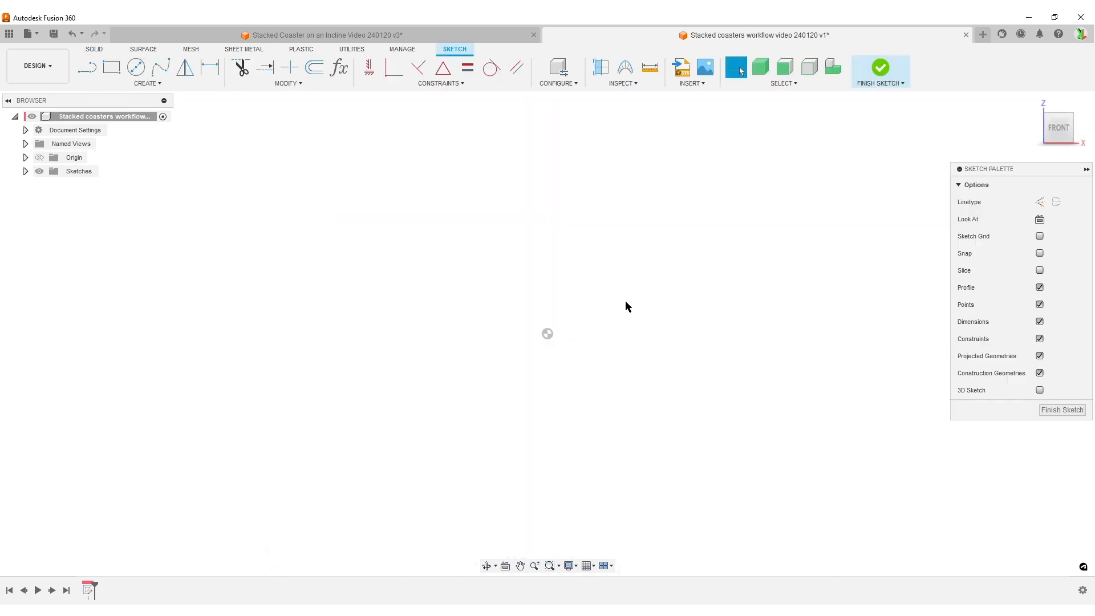
# Sketch a tilted 3-point rectangle about 16 mm wide, above and to the left of the origin.
pyautogui.click(111, 67)
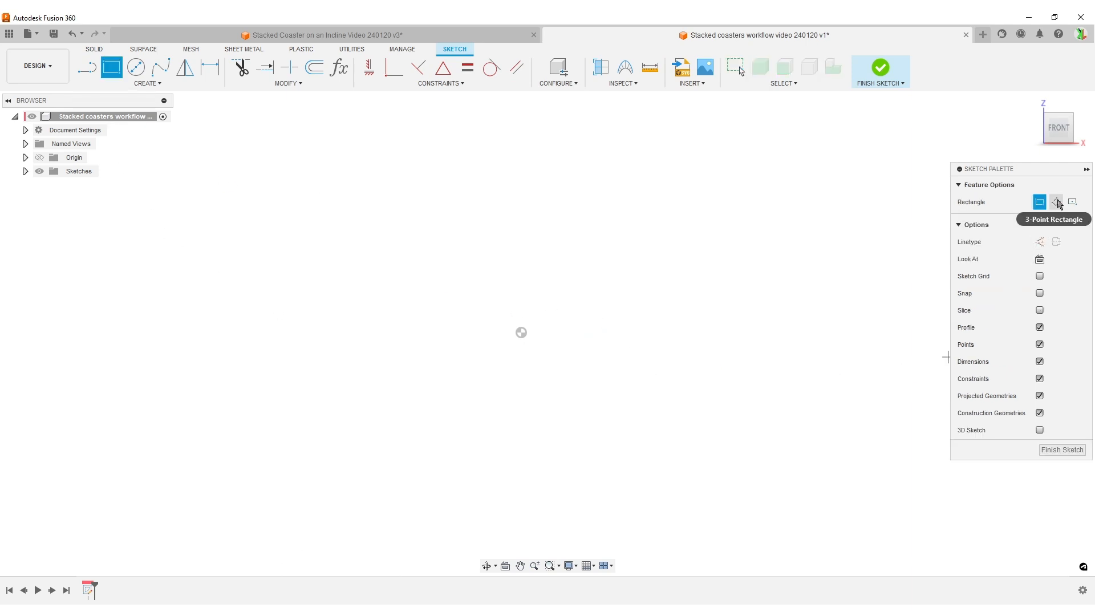
pyautogui.click(1056, 203)
pyautogui.click(398, 152)
pyautogui.click(439, 135)
pyautogui.click(516, 294)
pyautogui.moveTo(693, 263); pyautogui.dragTo(633, 347, button='middle')
# Draw a line connecting the midpoints of the rectangle's two long sides.
pyautogui.press('l')
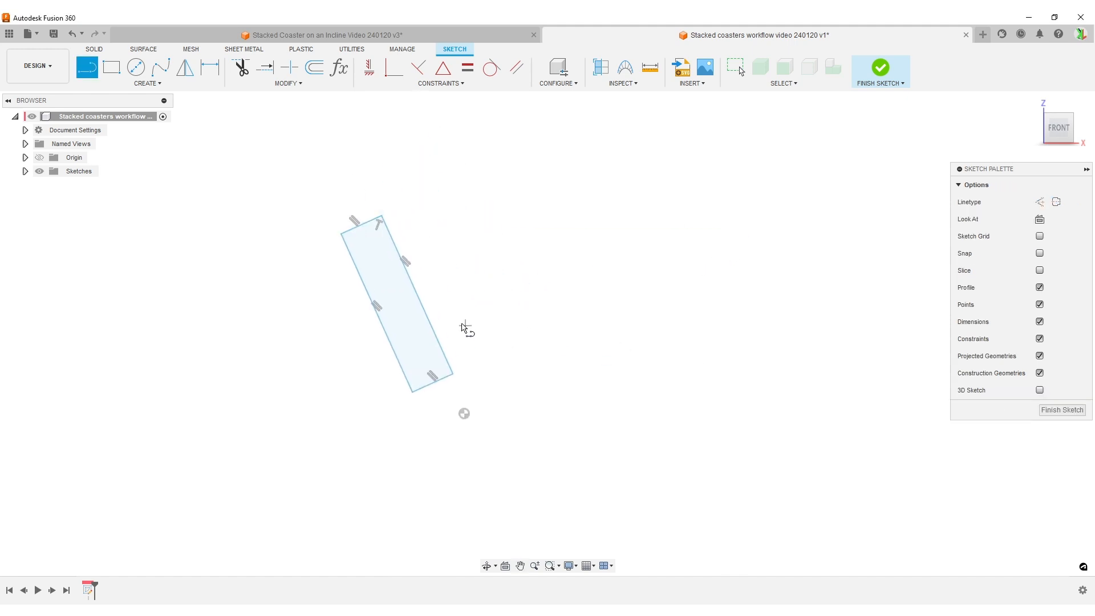
pyautogui.click(417, 295)
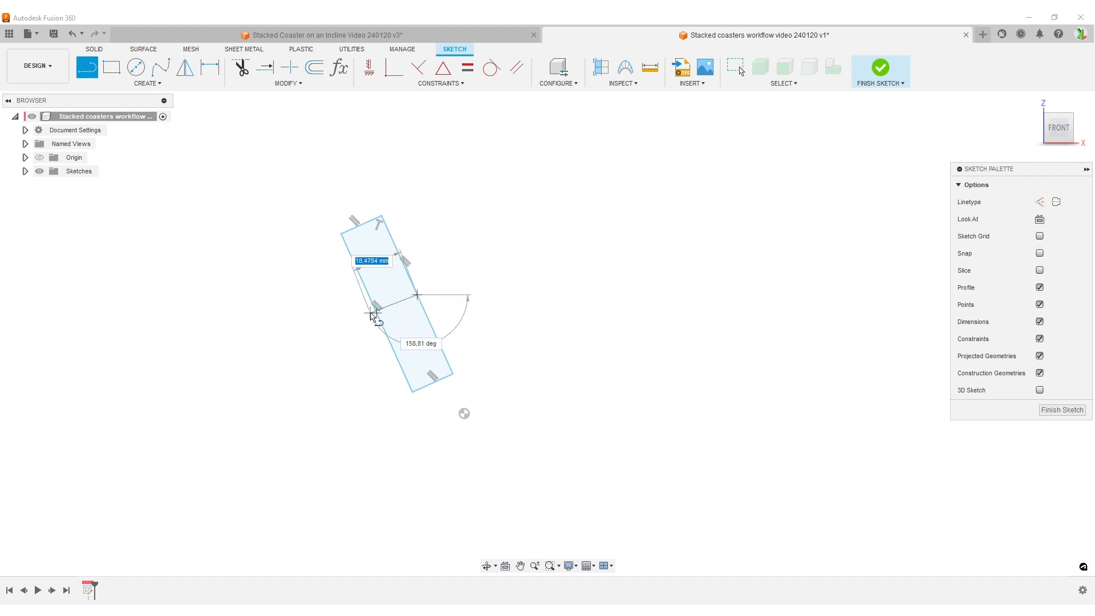
pyautogui.click(377, 313)
pyautogui.scroll(2, 562, 310)
pyautogui.press('Escape')
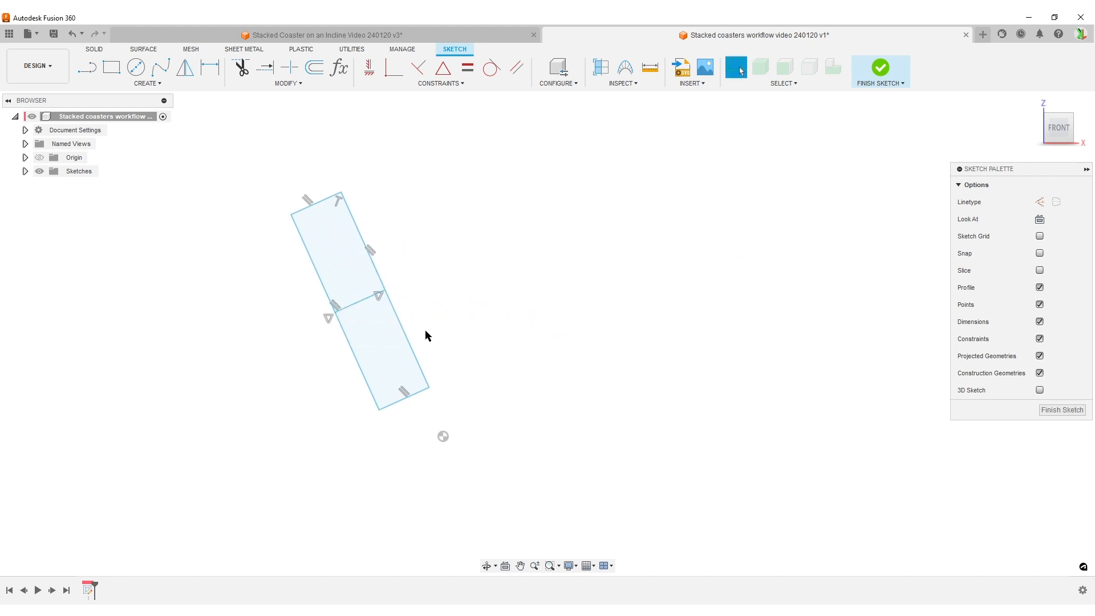
# Convert the line across the middle of the rectangle to construction geometry.
pyautogui.click(360, 308)
pyautogui.click(1056, 202)
pyautogui.click(457, 289)
pyautogui.scroll(-1, 530, 317)
pyautogui.scroll(-3, 531, 313)
pyautogui.moveTo(541, 311); pyautogui.dragTo(568, 294, button='middle')
pyautogui.scroll(1, 553, 276)
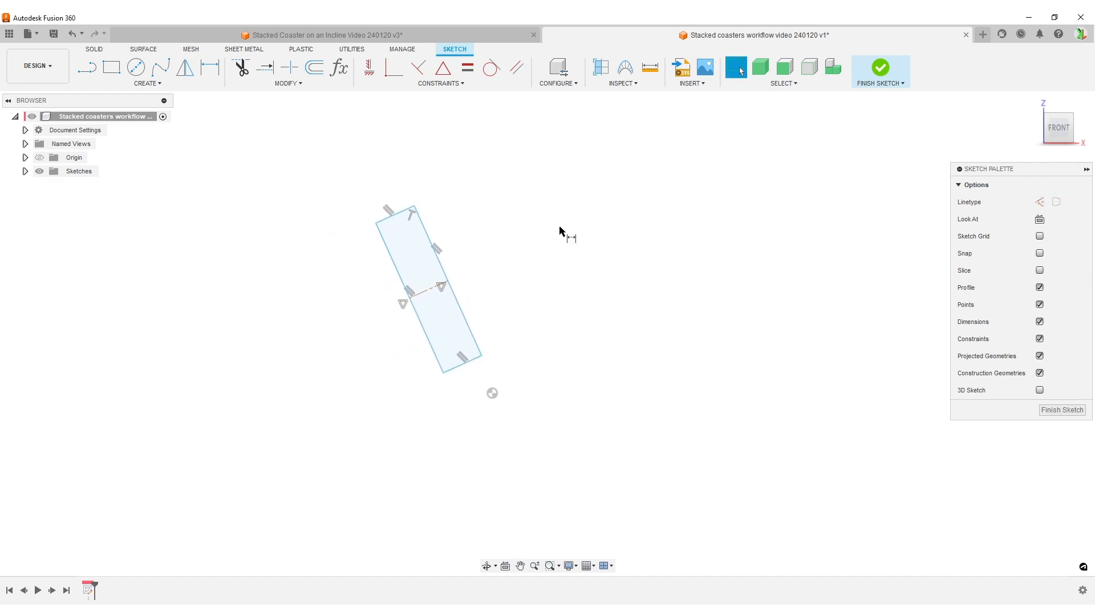
# Dimension the rectangle's short upper side with a new parameter, Coaster_W = 7.
pyautogui.press('d')
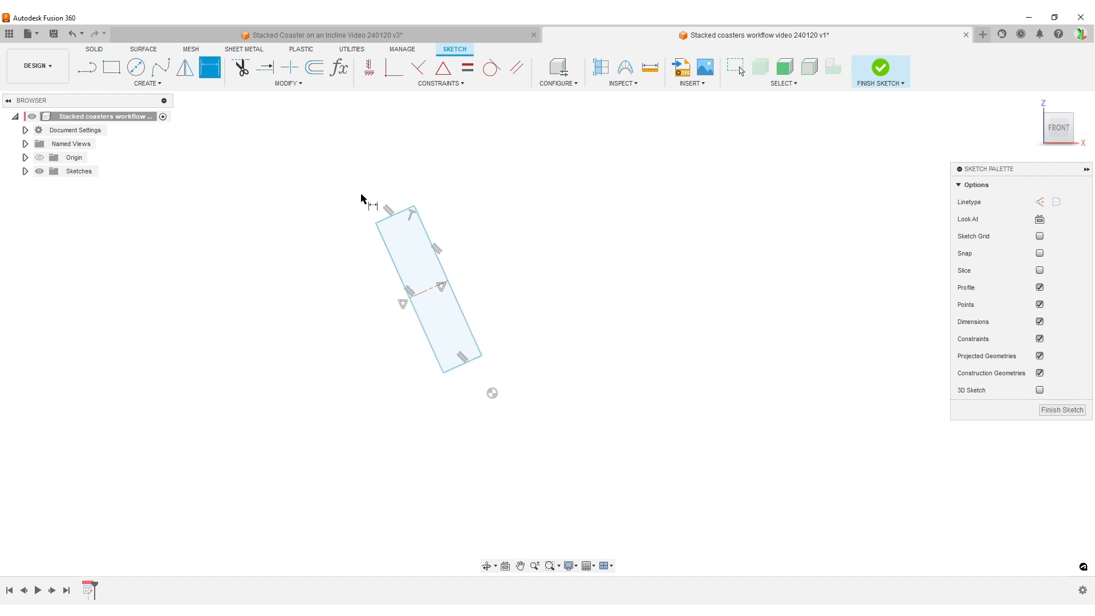
pyautogui.click(403, 217)
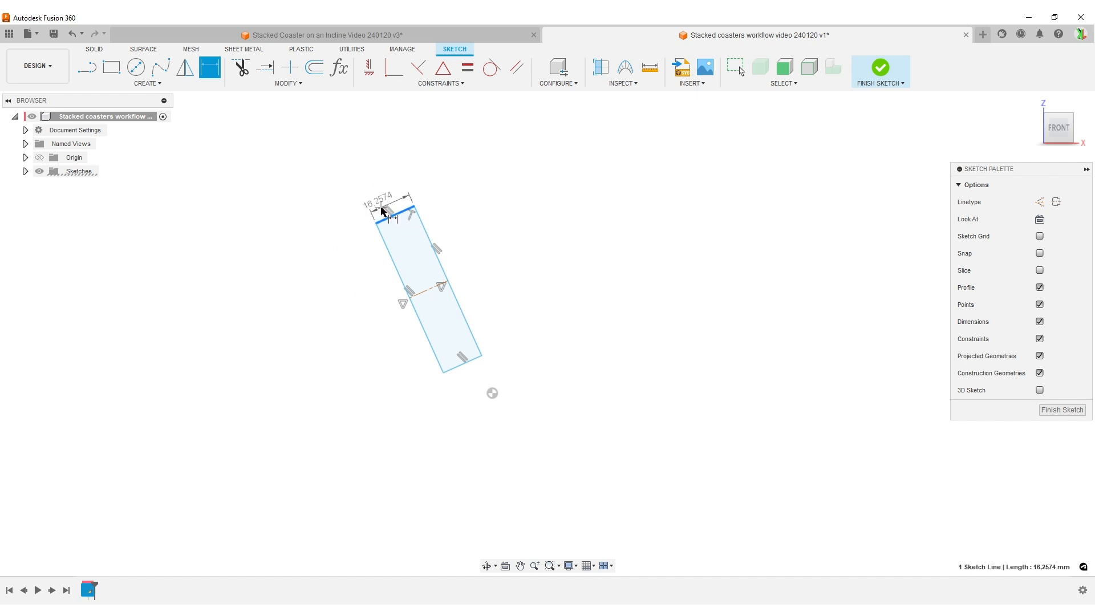
pyautogui.click(380, 209)
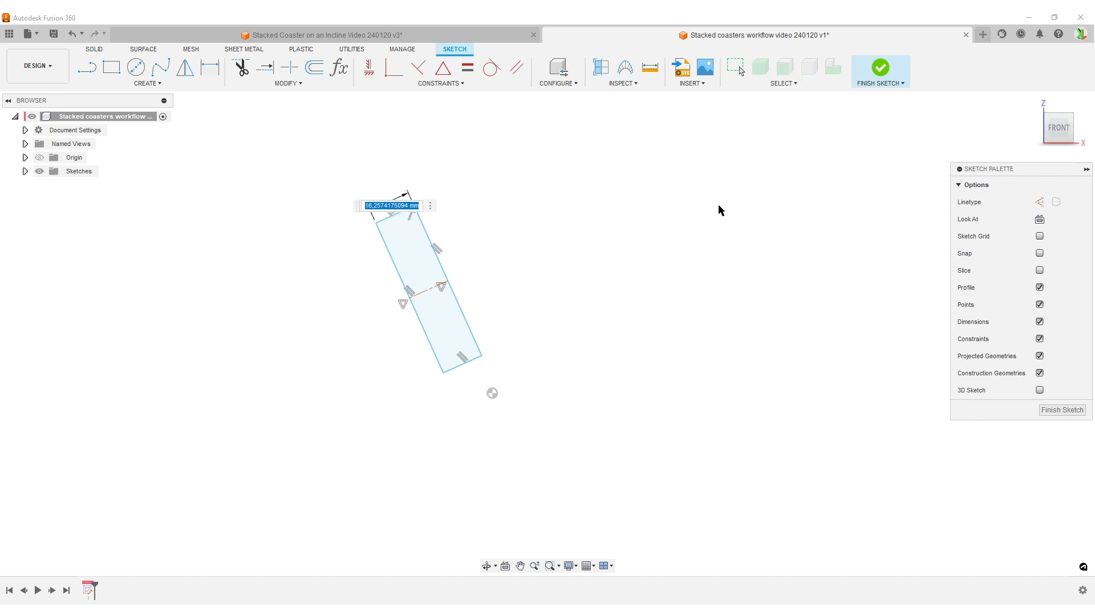
pyautogui.write('Coaster_W = 7')
pyautogui.press('Return')
pyautogui.scroll(4, 357, 301)
pyautogui.moveTo(723, 376)
pyautogui.mouseDown(button='middle')
pyautogui.moveTo(614, 253)
pyautogui.moveTo(585, 199)
pyautogui.mouseUp(button='middle')
pyautogui.scroll(2, 584, 198)
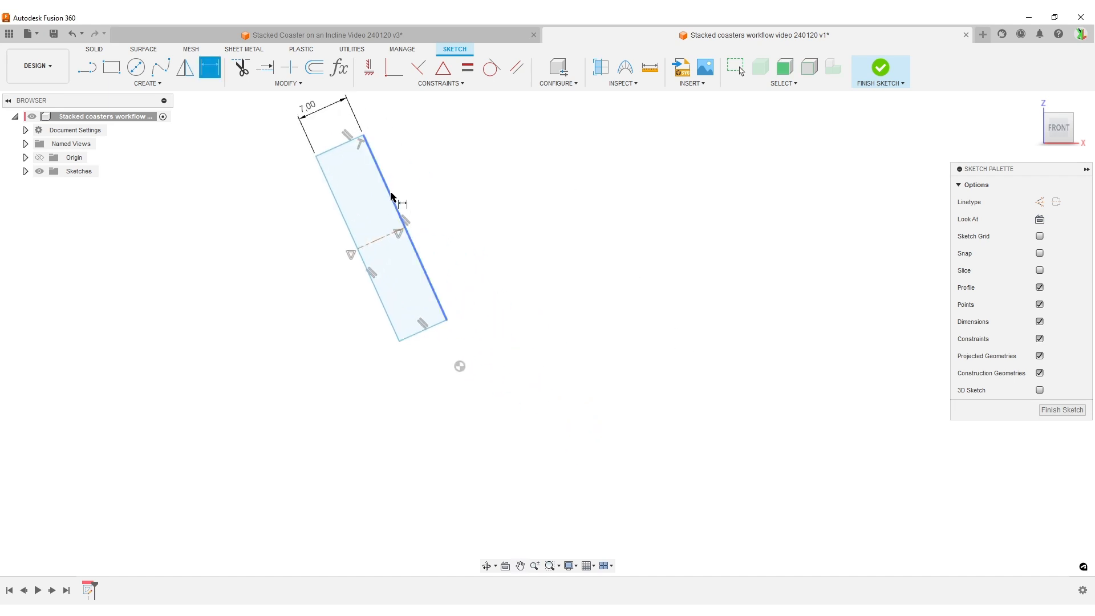
# Dimension the rectangle's long side at 60 mm and reposition the rectangle above the origin.
pyautogui.click(394, 205)
pyautogui.click(412, 185)
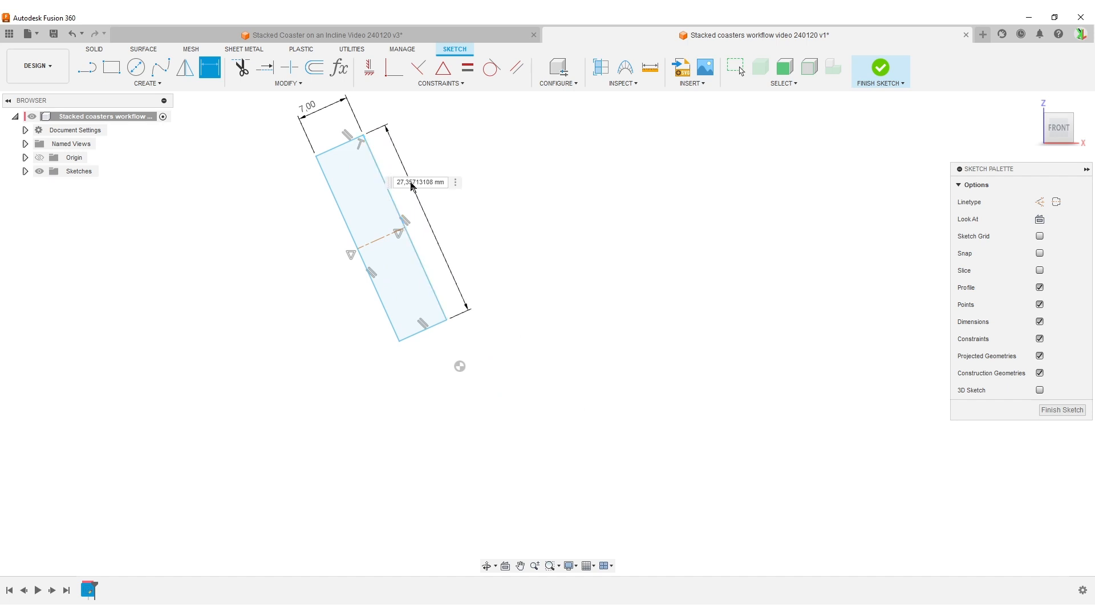
pyautogui.write('60')
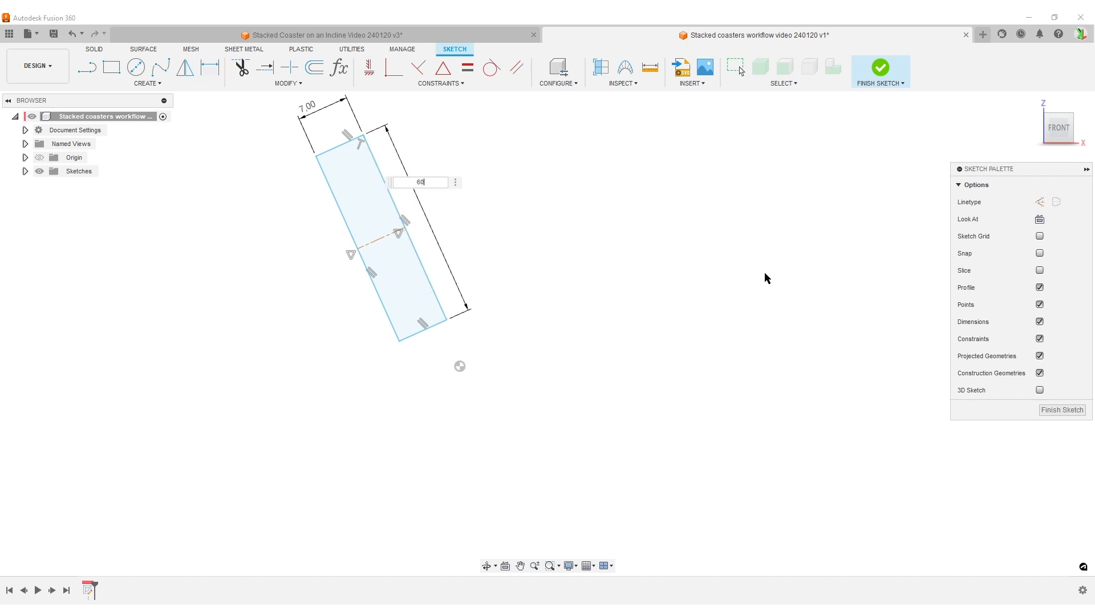
pyautogui.press('Return')
pyautogui.scroll(-3, 773, 342)
pyautogui.scroll(-2, 773, 346)
pyautogui.moveTo(726, 380); pyautogui.dragTo(593, 479, button='middle')
pyautogui.press('Escape')
pyautogui.moveTo(482, 402)
pyautogui.mouseDown()
pyautogui.moveTo(550, 316)
pyautogui.moveTo(544, 273)
pyautogui.mouseUp()
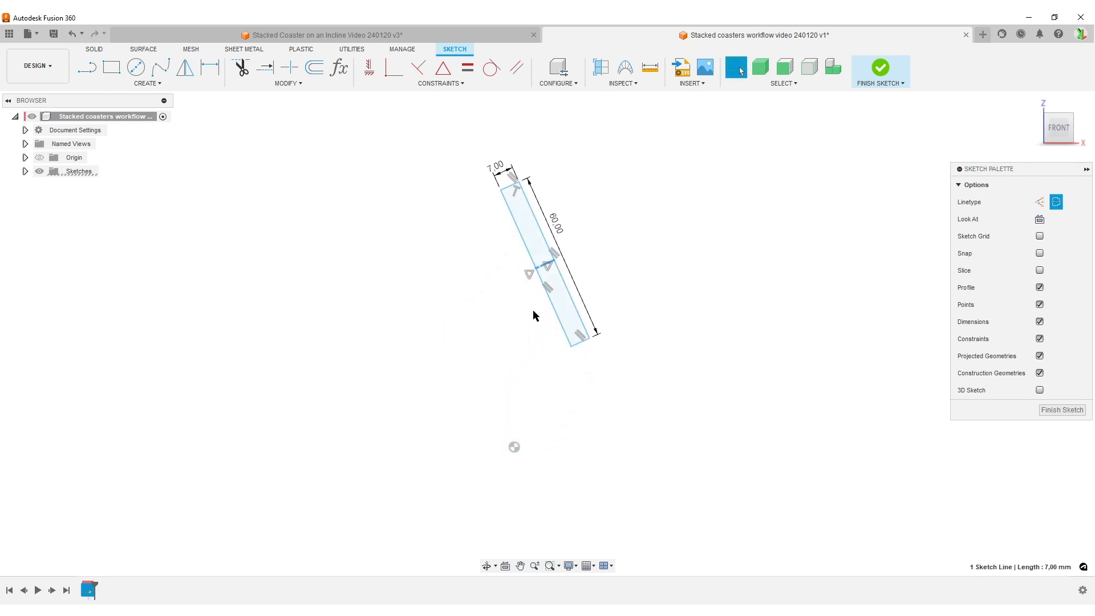
pyautogui.click(537, 268)
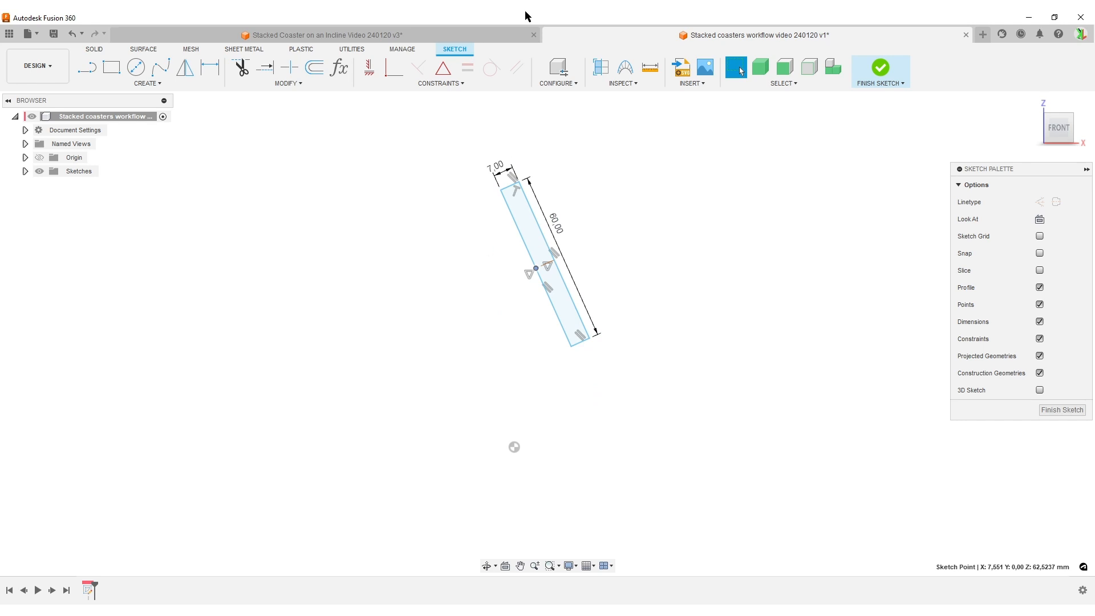
# Switch to the Stacked Coaster on an Incline design and show its section analysis from the front.
pyautogui.click(512, 35)
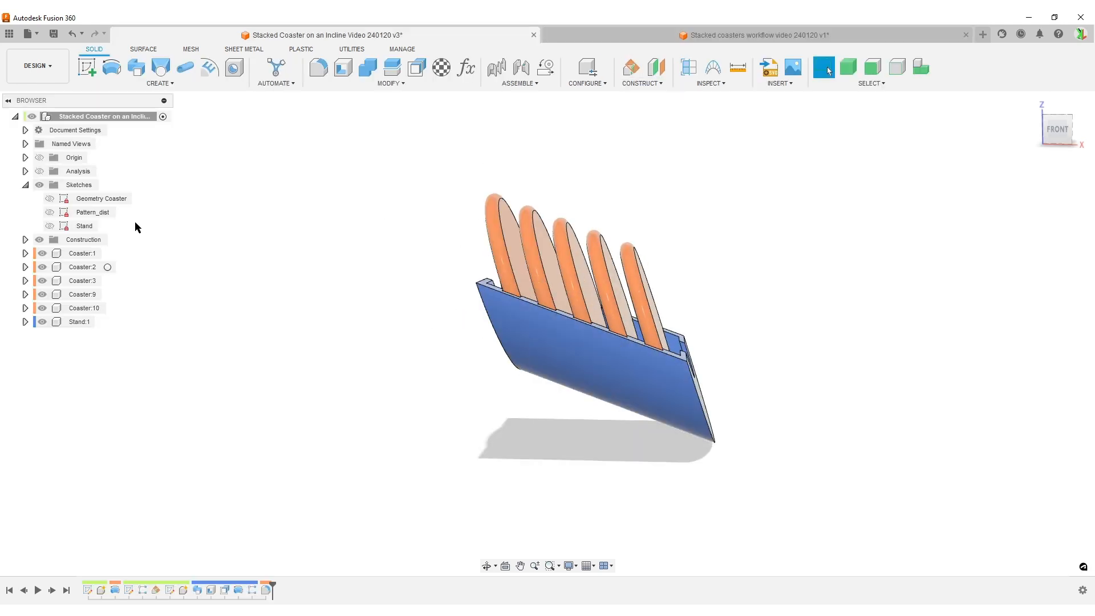
pyautogui.click(38, 172)
pyautogui.click(1071, 142)
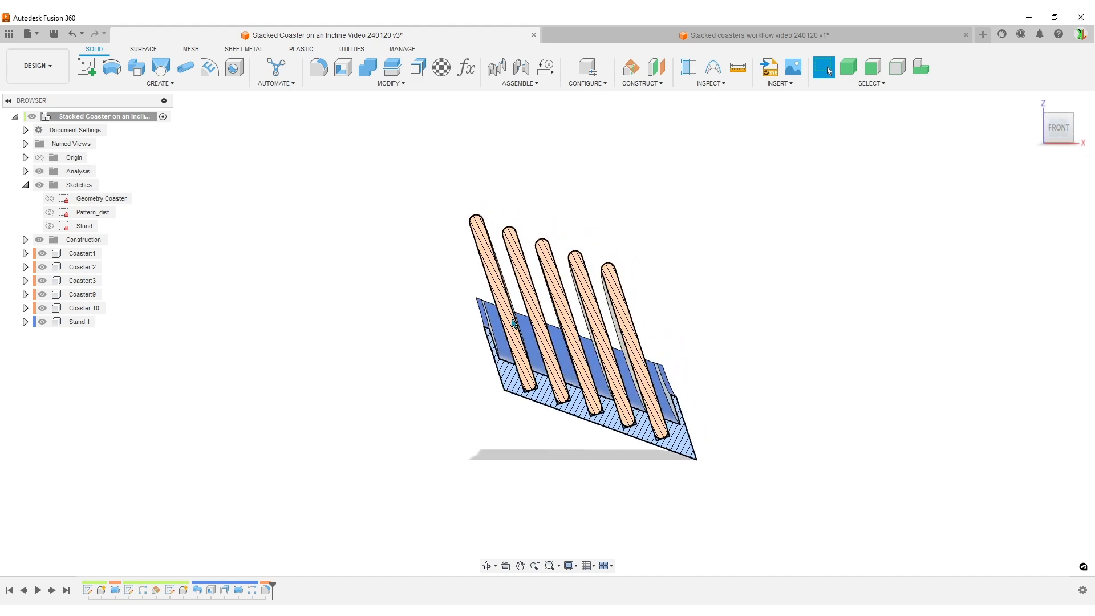
# Return to the Stacked coasters workflow design and sketch a closed four-sided outline beside the rectangle, with a sloping lower edge about 114 mm long.
pyautogui.scroll(3, 616, 462)
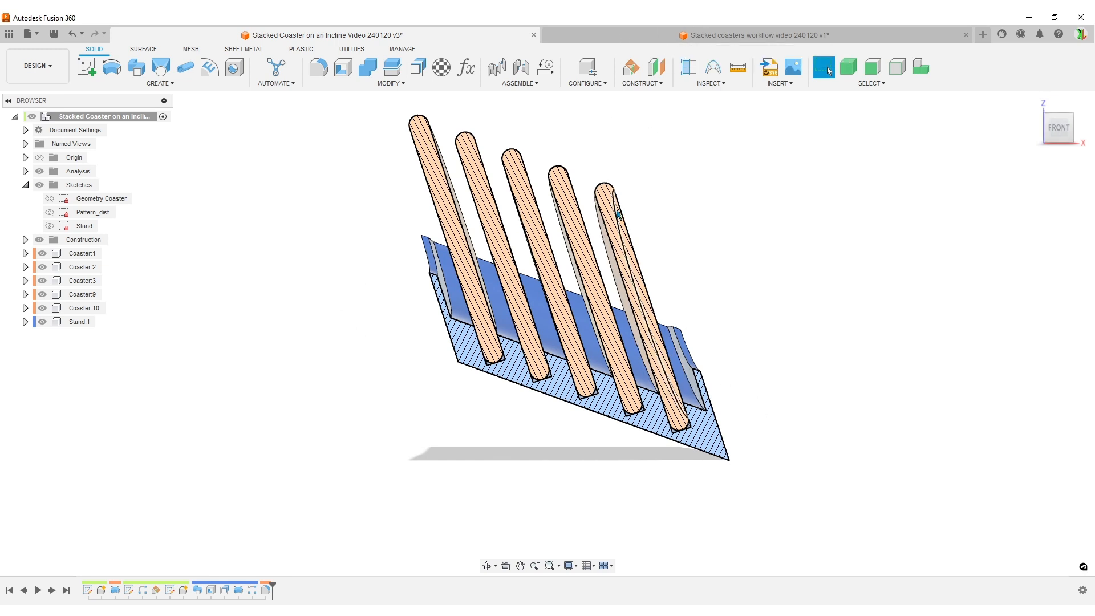
pyautogui.click(599, 28)
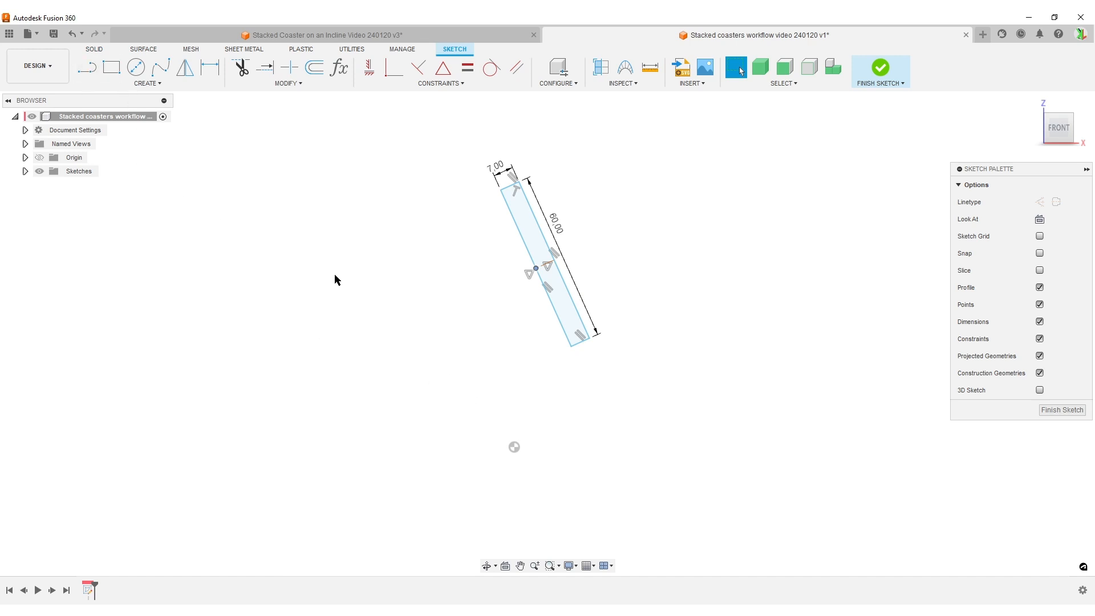
pyautogui.click(86, 68)
pyautogui.scroll(-2, 518, 419)
pyautogui.moveTo(677, 355); pyautogui.dragTo(817, 332, button='middle')
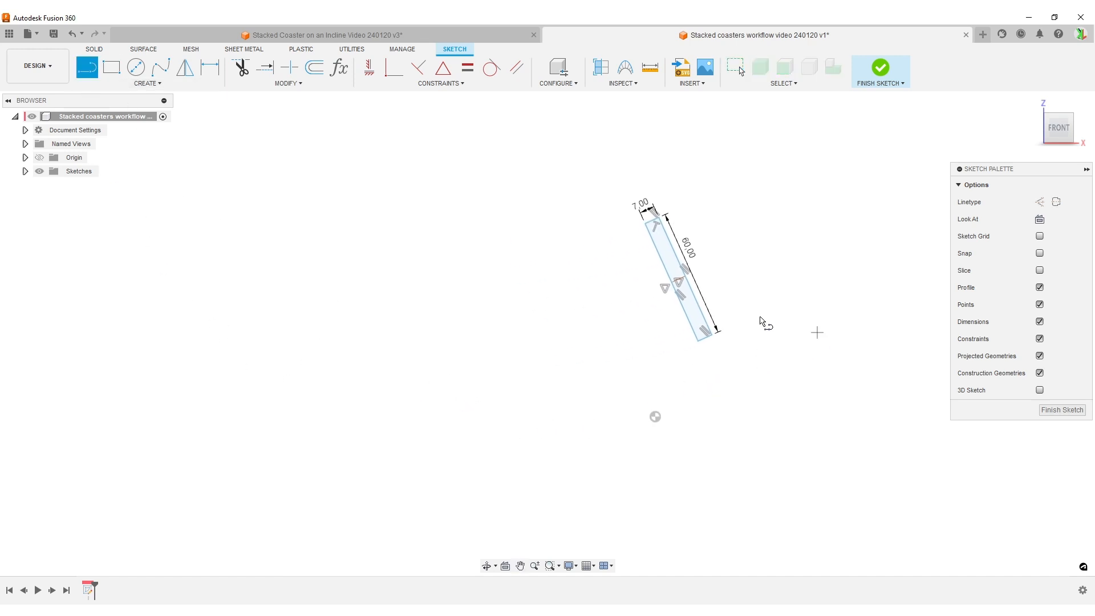
pyautogui.click(332, 217)
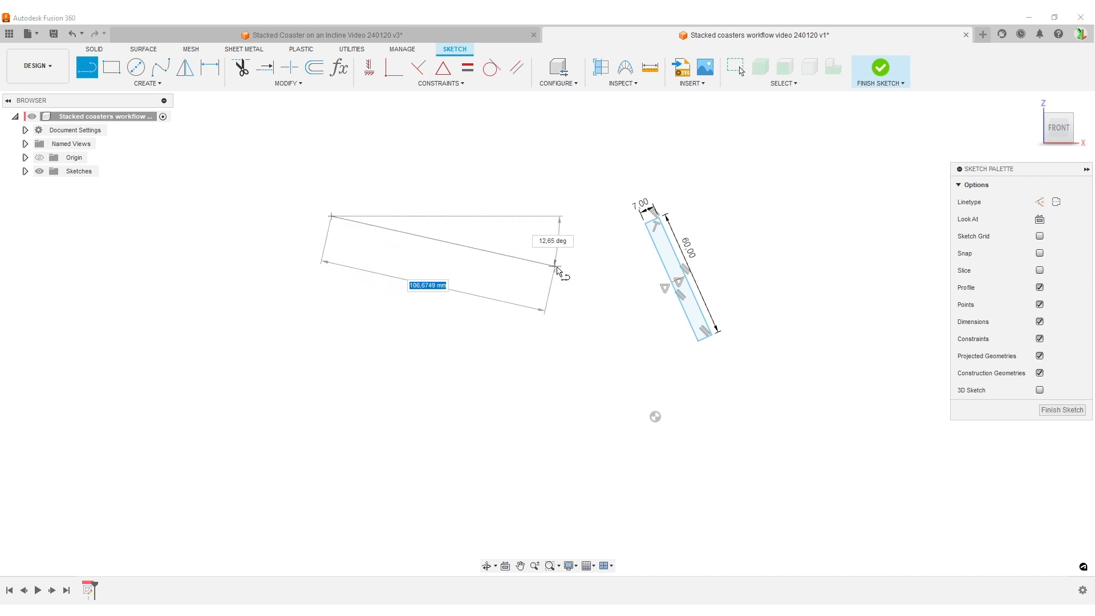
pyautogui.click(549, 277)
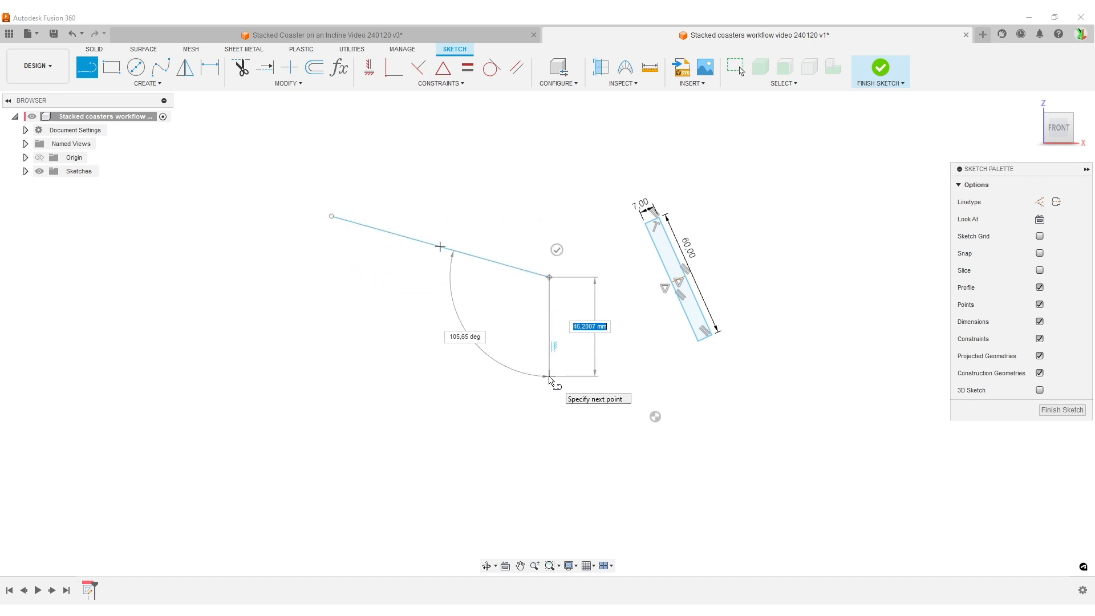
pyautogui.click(568, 374)
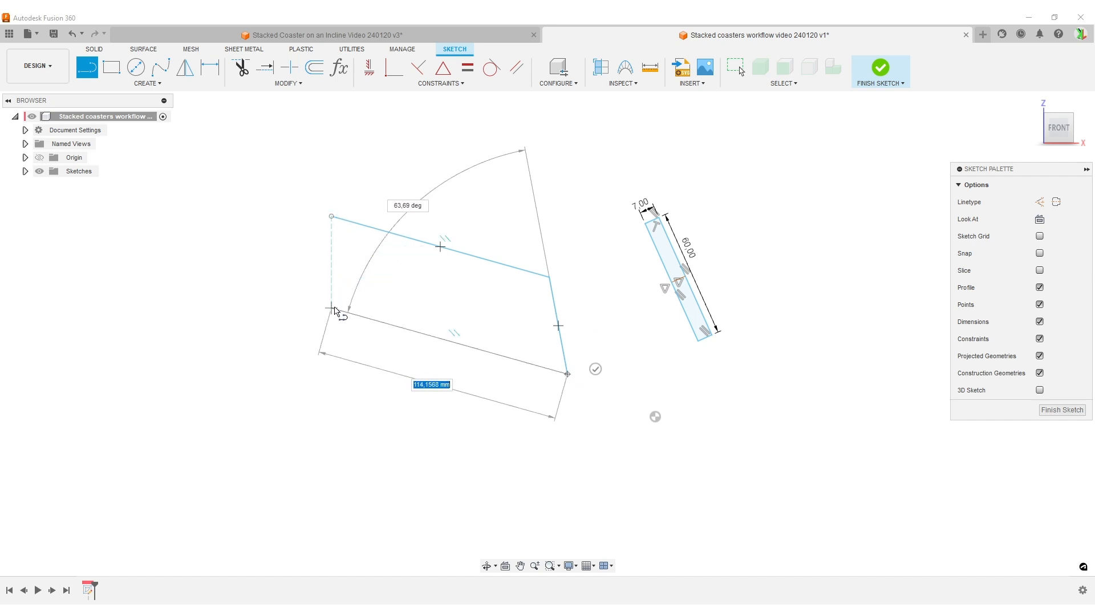
pyautogui.click(331, 309)
pyautogui.click(332, 217)
pyautogui.press('Escape')
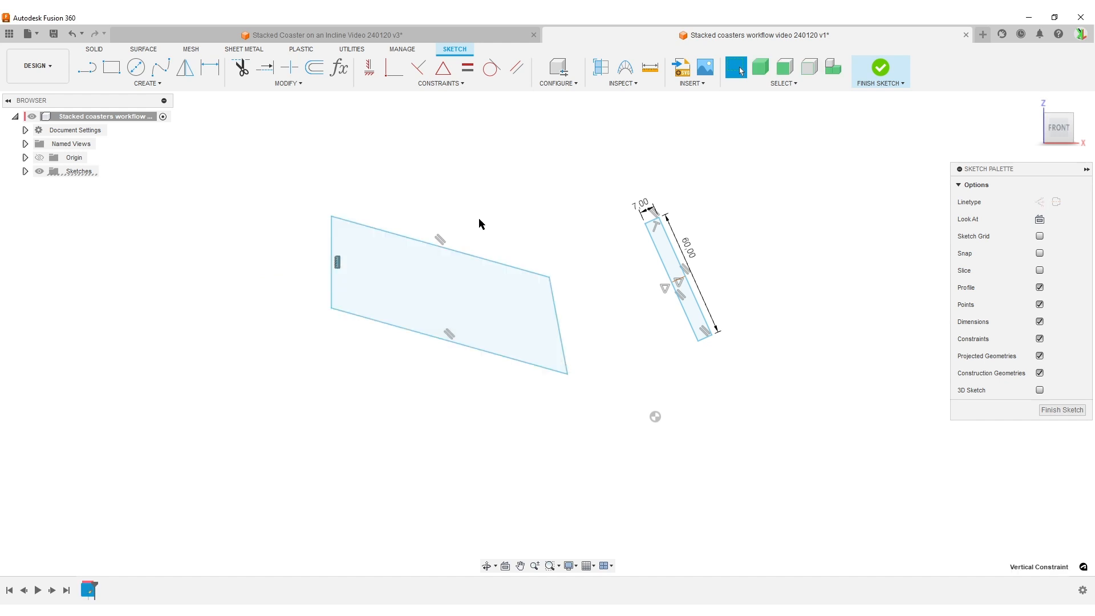
# Make the outline's two short sides parallel with a Parallel constraint.
pyautogui.click(556, 305)
pyautogui.click(332, 254)
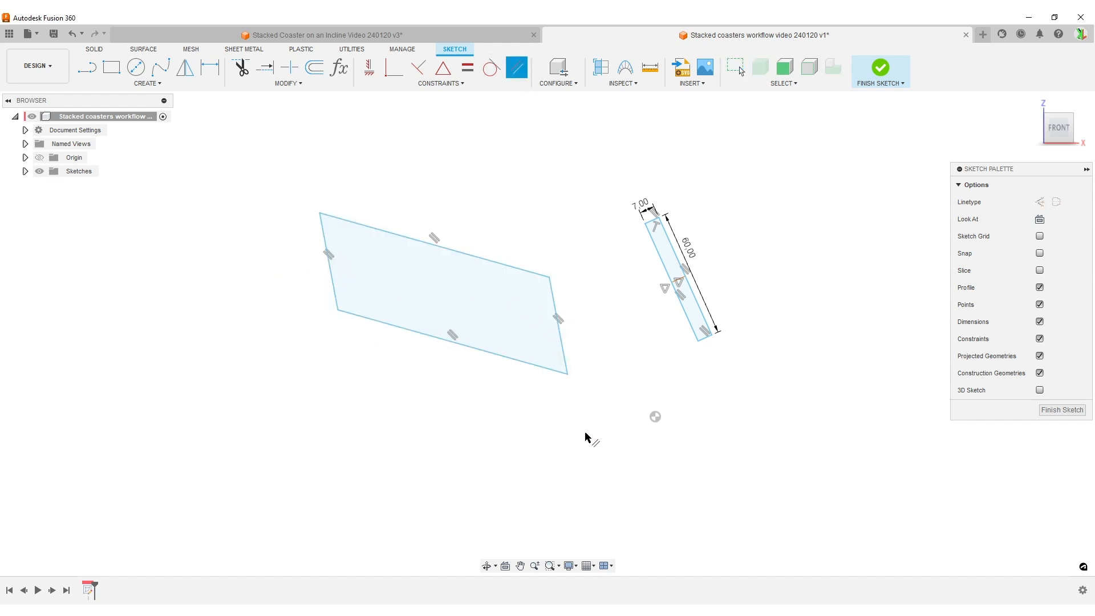
pyautogui.press('Escape')
# Convert all four lines of the parallelogram to construction geometry.
pyautogui.moveTo(247, 187); pyautogui.dragTo(604, 408)
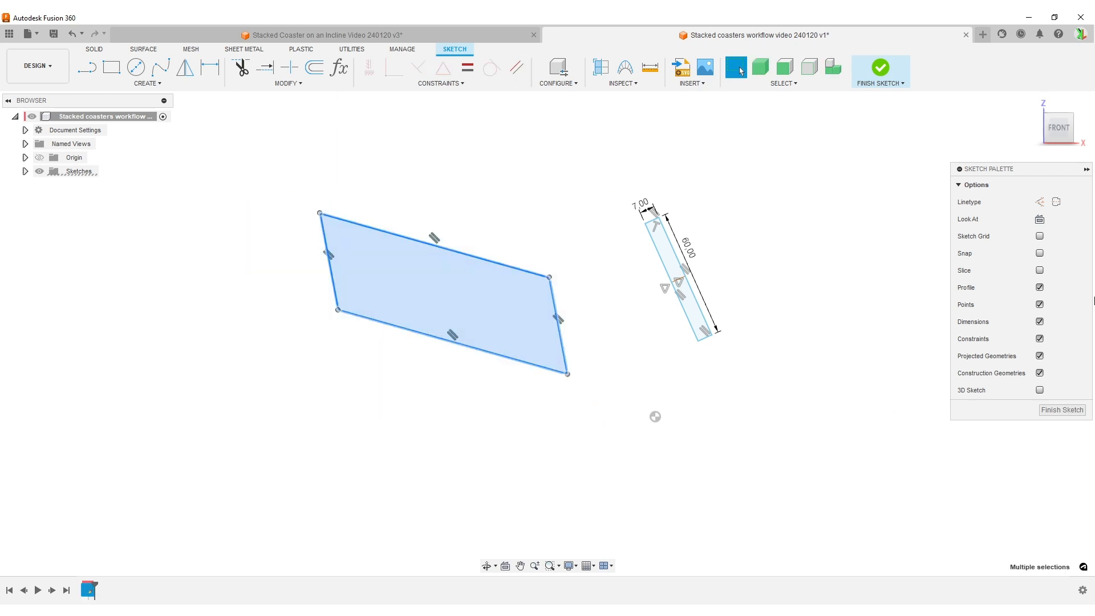
pyautogui.click(1040, 202)
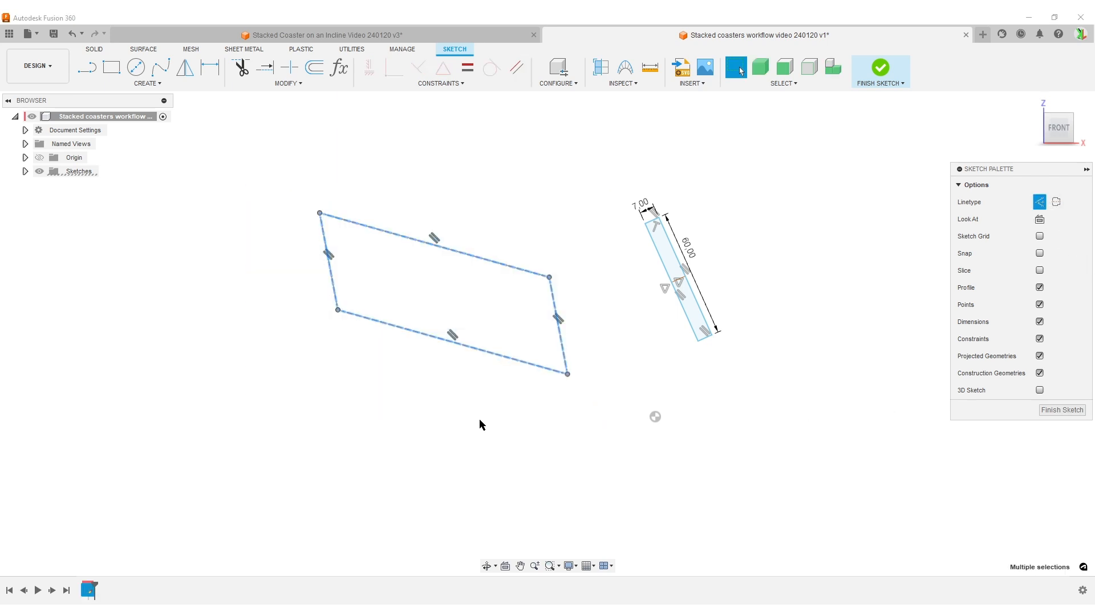
pyautogui.scroll(3, 436, 395)
pyautogui.click(489, 391)
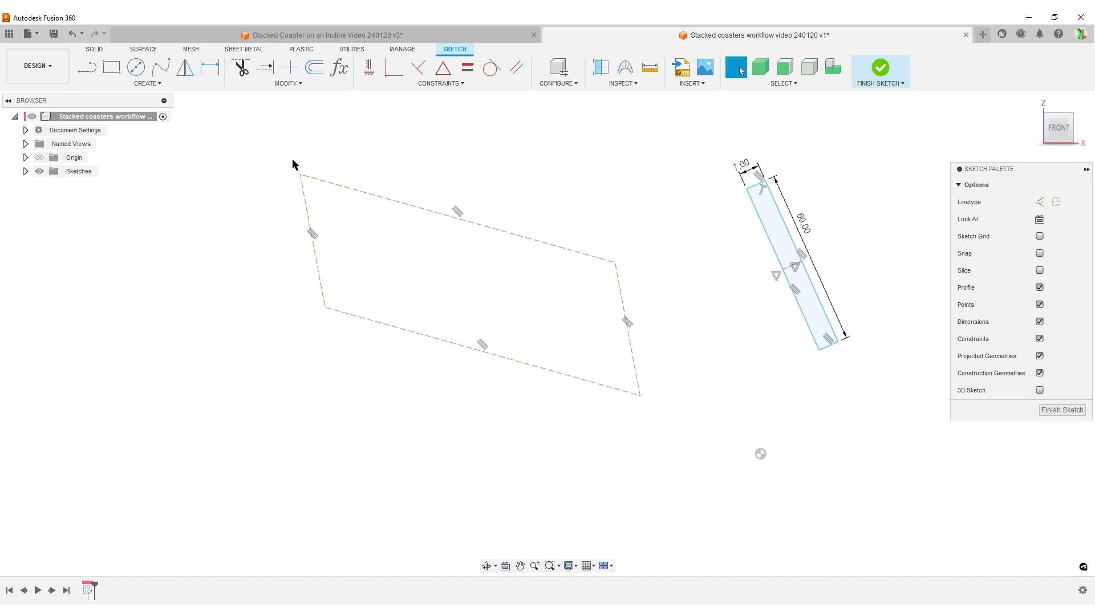
# Check the finished example's section, and make the midpoint of the rectangle's centre line coincident with the parallelogram's upper edge in the new sketch.
pyautogui.click(433, 35)
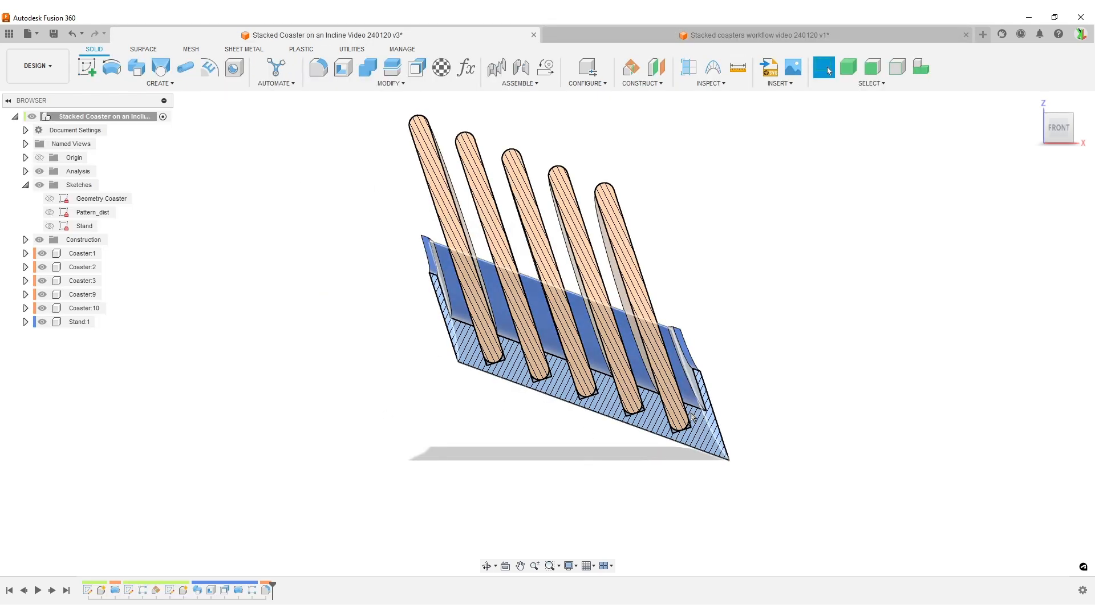
pyautogui.click(753, 35)
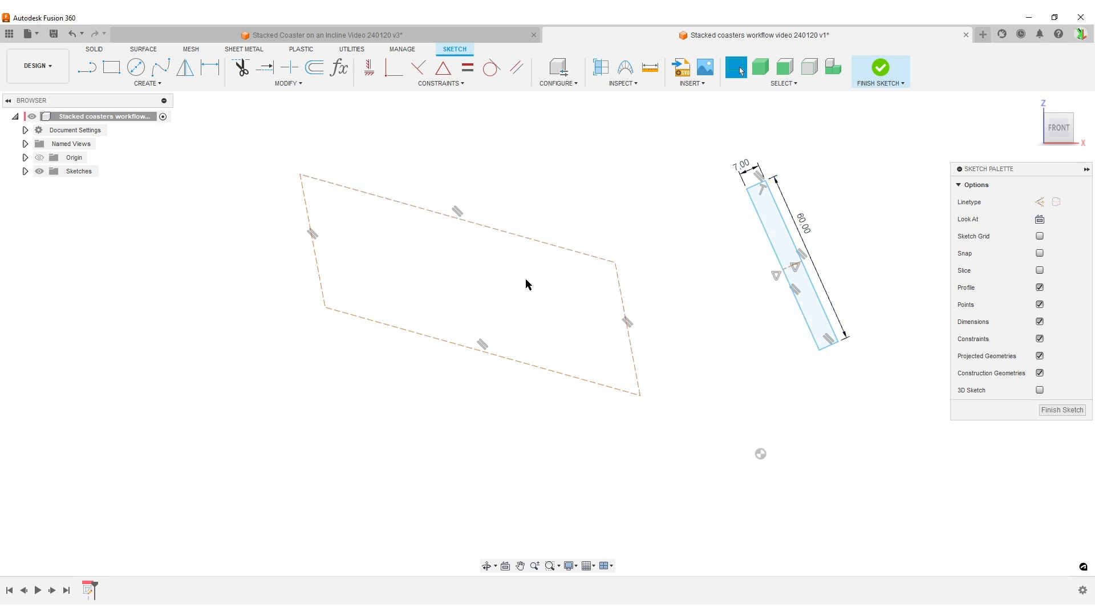
pyautogui.click(394, 67)
pyautogui.scroll(3, 696, 357)
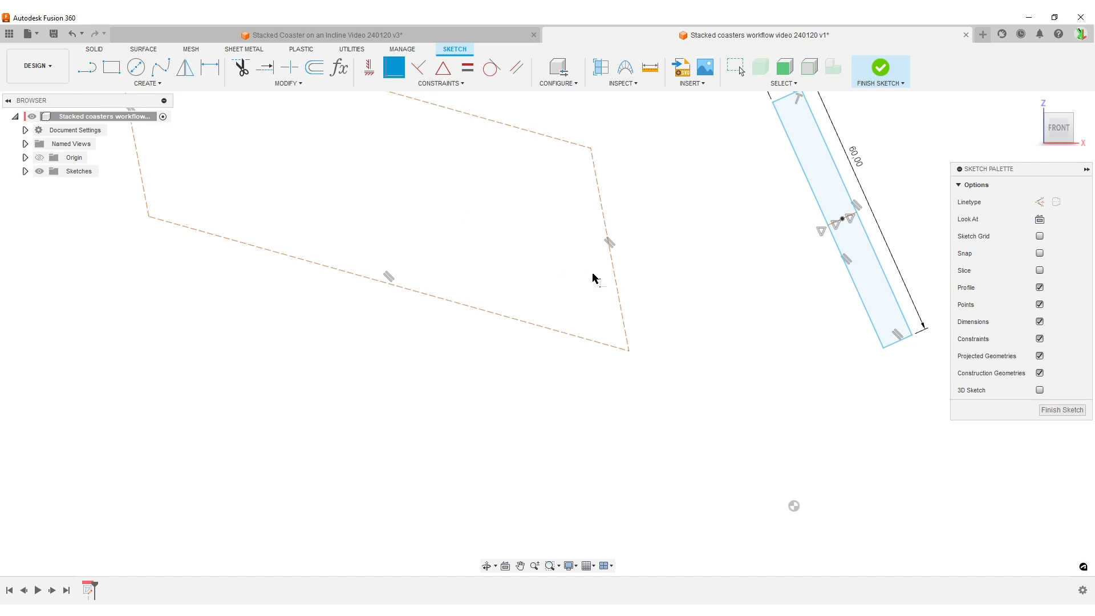
pyautogui.press('Escape')
# Make the rectangle's long side parallel to the parallelogram's right short side.
pyautogui.moveTo(620, 353); pyautogui.dragTo(712, 401, button='middle')
pyautogui.click(517, 67)
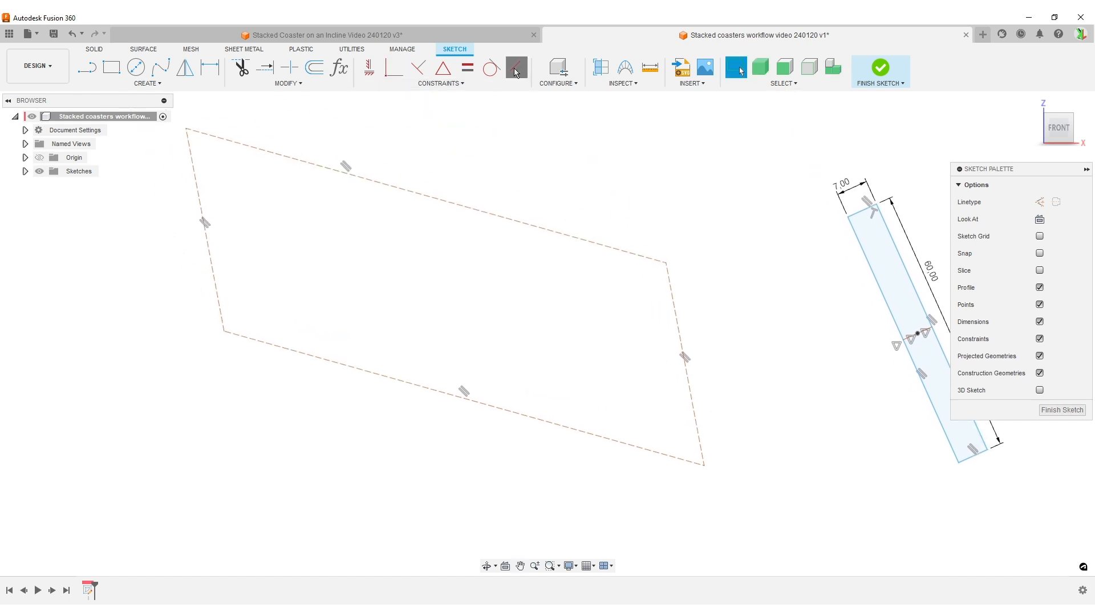
pyautogui.click(888, 226)
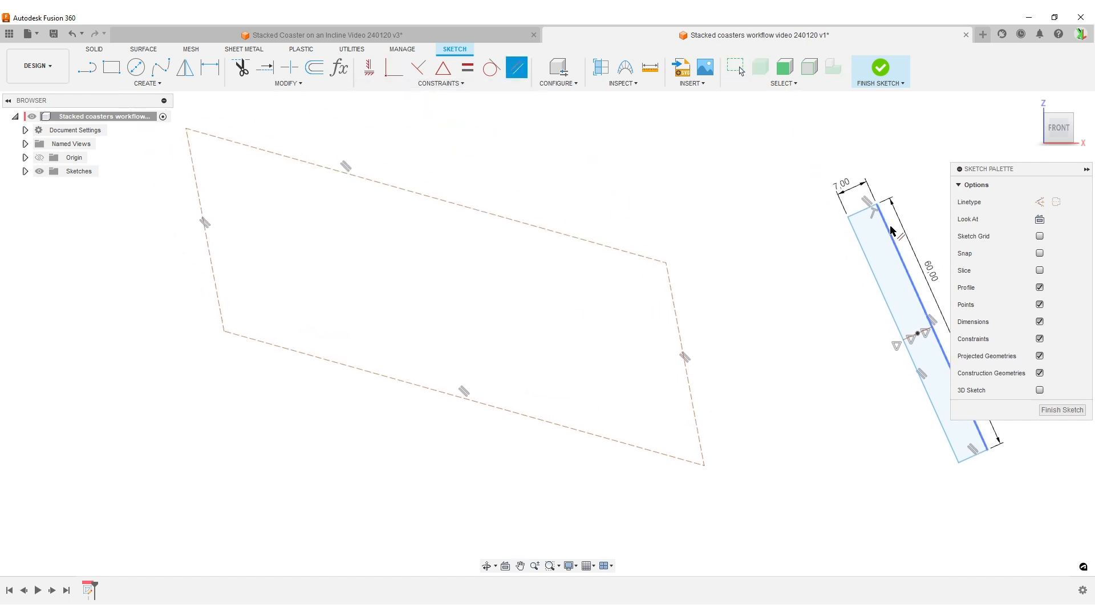
pyautogui.click(669, 280)
pyautogui.moveTo(716, 373); pyautogui.dragTo(642, 316, button='middle')
pyautogui.press('Escape')
# Reposition the rectangle across the parallelogram's upper edge near its right end and adjust the corners to change the slope of both shapes.
pyautogui.moveTo(796, 276)
pyautogui.mouseDown()
pyautogui.moveTo(533, 270)
pyautogui.moveTo(390, 289)
pyautogui.moveTo(341, 311)
pyautogui.mouseUp()
pyautogui.moveTo(415, 301); pyautogui.dragTo(545, 280)
pyautogui.scroll(-3, 732, 338)
pyautogui.moveTo(178, 379); pyautogui.dragTo(165, 349)
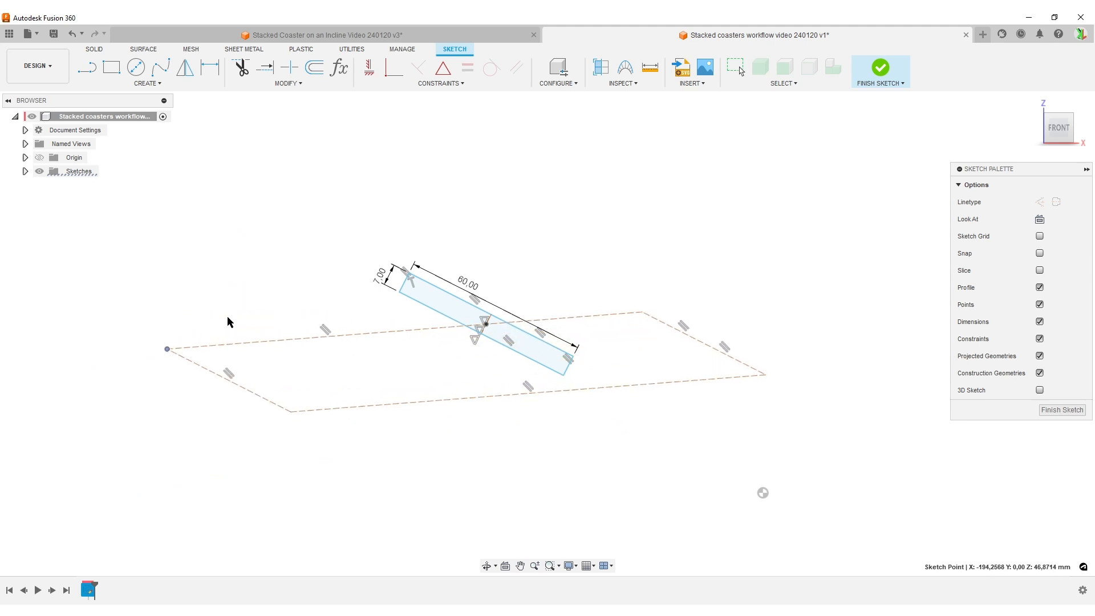
pyautogui.moveTo(410, 274); pyautogui.dragTo(455, 228)
pyautogui.scroll(-4, 601, 450)
pyautogui.moveTo(592, 410); pyautogui.dragTo(551, 332, button='middle')
pyautogui.scroll(1, 551, 336)
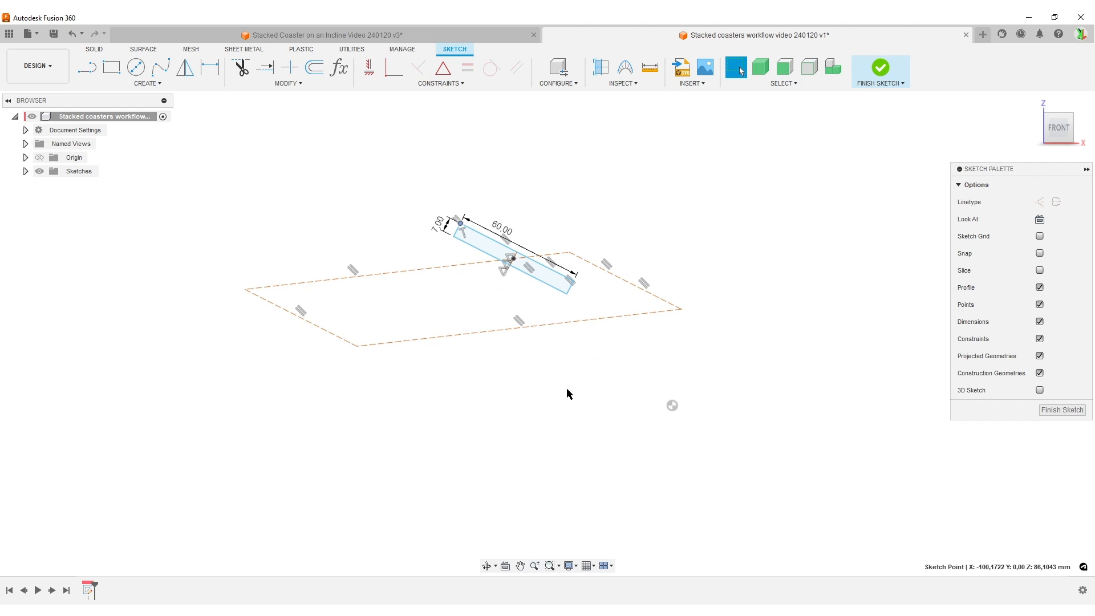
pyautogui.scroll(1, 566, 390)
pyautogui.scroll(-1, 567, 392)
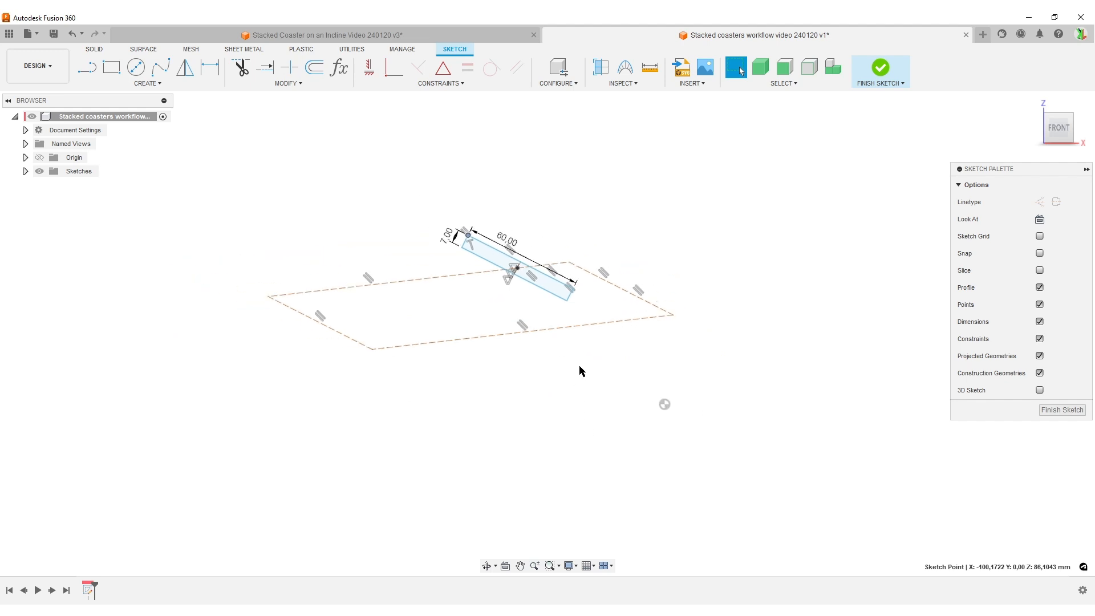
pyautogui.scroll(2, 579, 365)
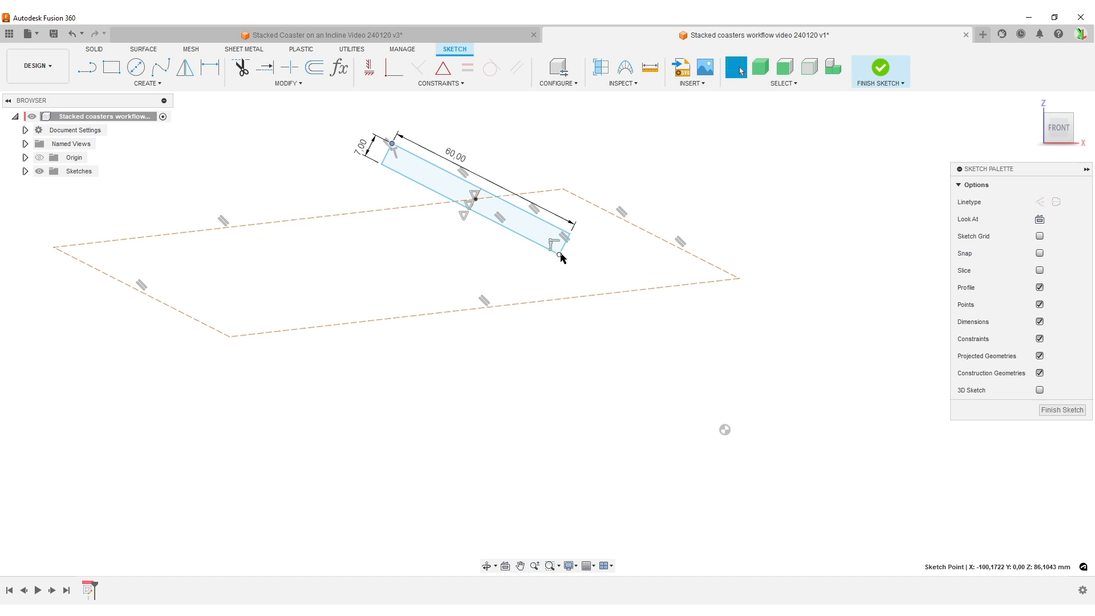
# Make the rectangle's lowest corner coincident with the parallelogram's lower edge.
pyautogui.click(394, 291)
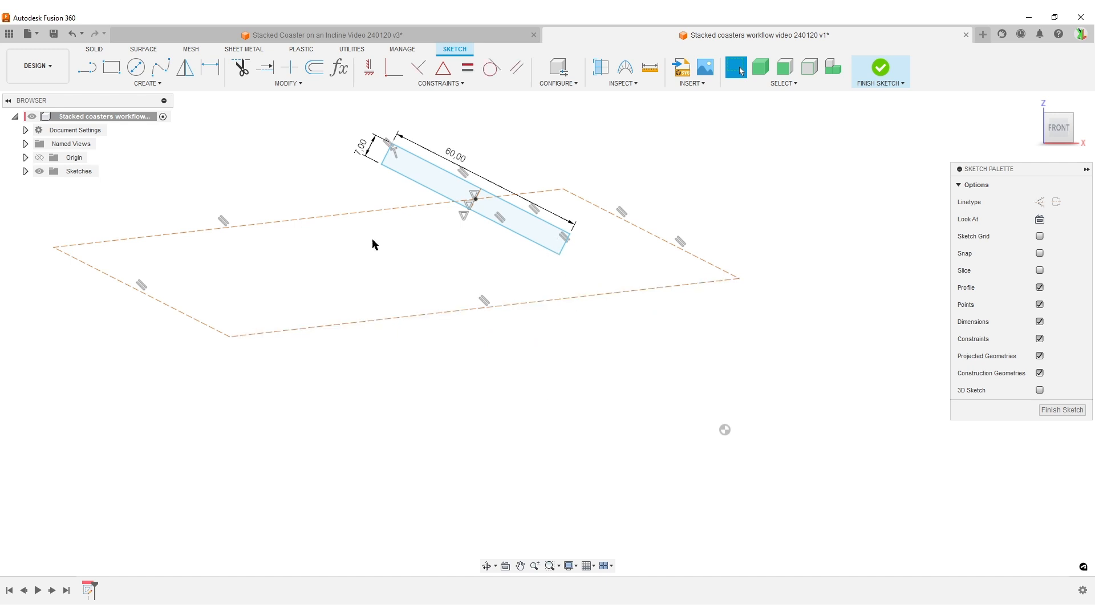
pyautogui.click(388, 73)
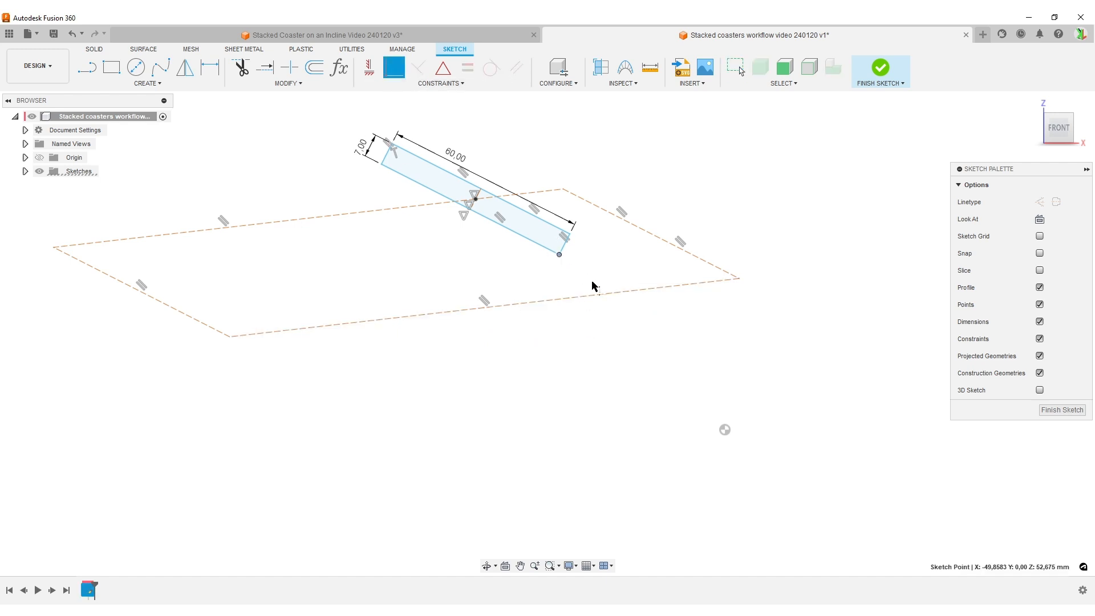
pyautogui.moveTo(594, 318)
pyautogui.mouseDown(button='middle')
pyautogui.moveTo(628, 410)
pyautogui.moveTo(635, 400)
pyautogui.mouseUp(button='middle')
pyautogui.press('Escape')
pyautogui.scroll(-1, 635, 399)
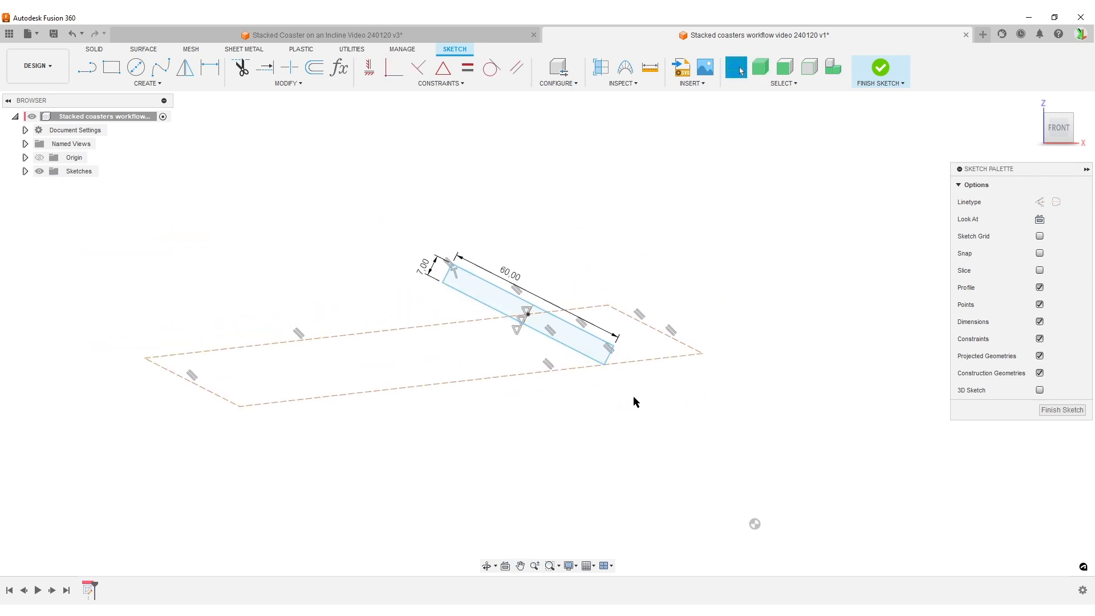
# Dimension the gap between the rectangle's upper long side and the parallelogram's right short side with a new parameter, Coaster_spacing = 5.
pyautogui.scroll(3, 626, 399)
pyautogui.scroll(-4, 567, 345)
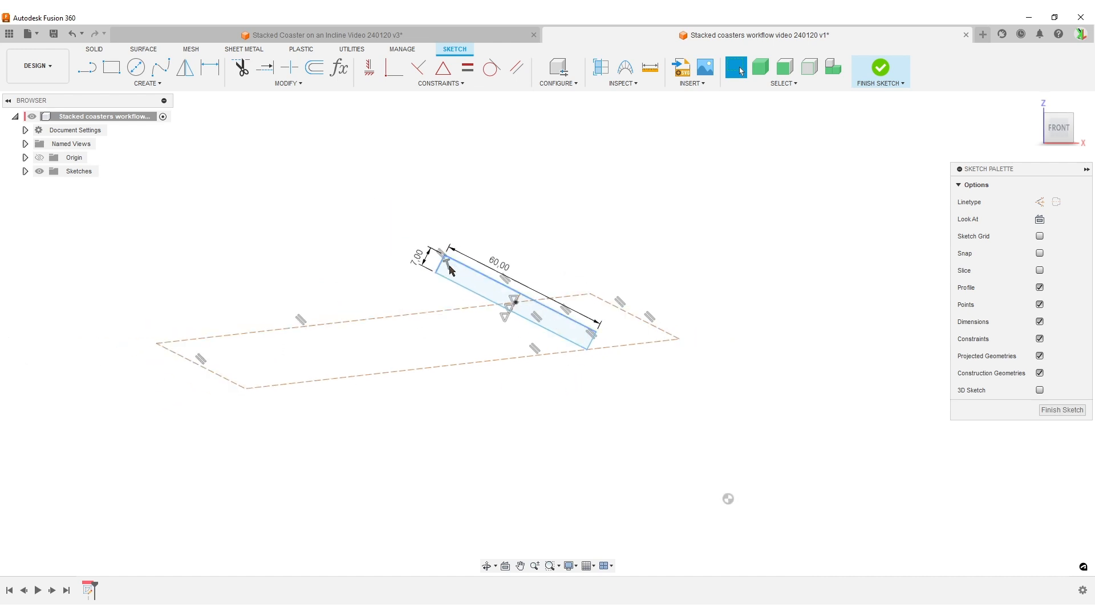
pyautogui.scroll(3, 555, 398)
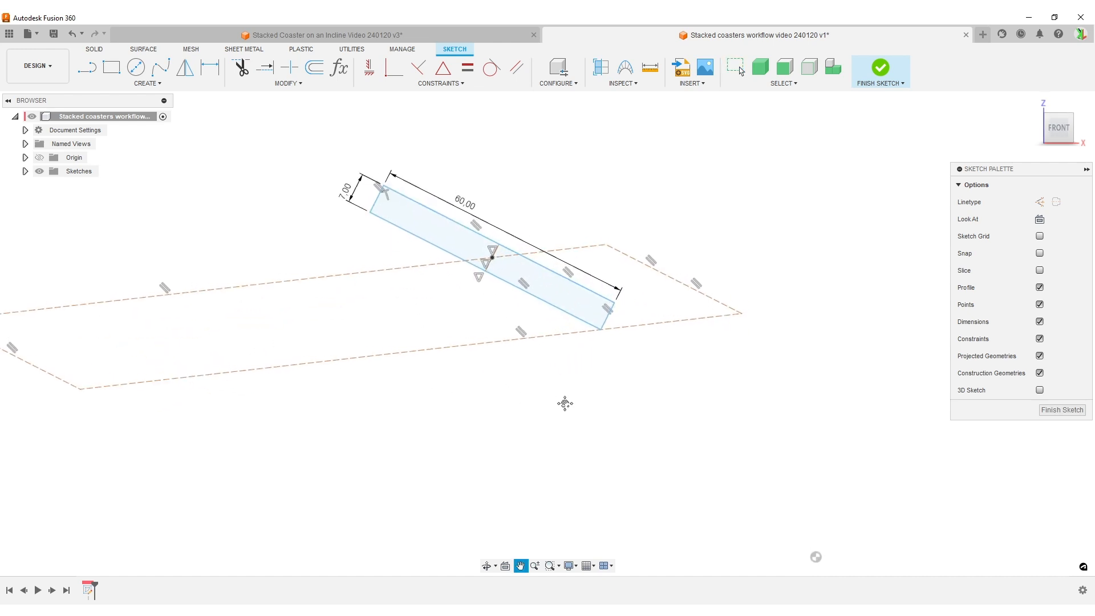
pyautogui.press('d')
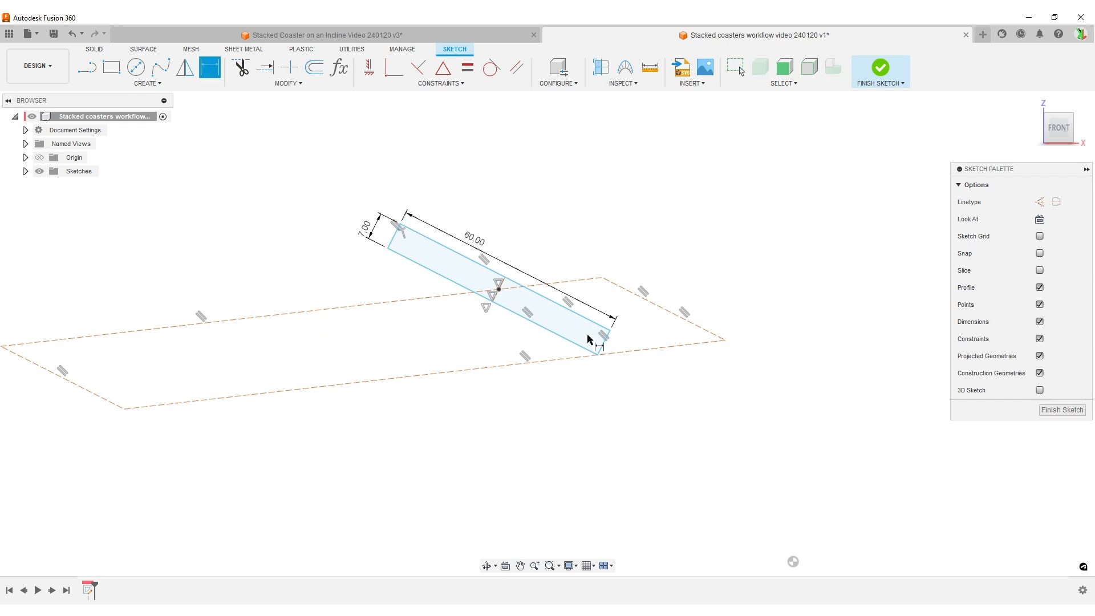
pyautogui.click(570, 310)
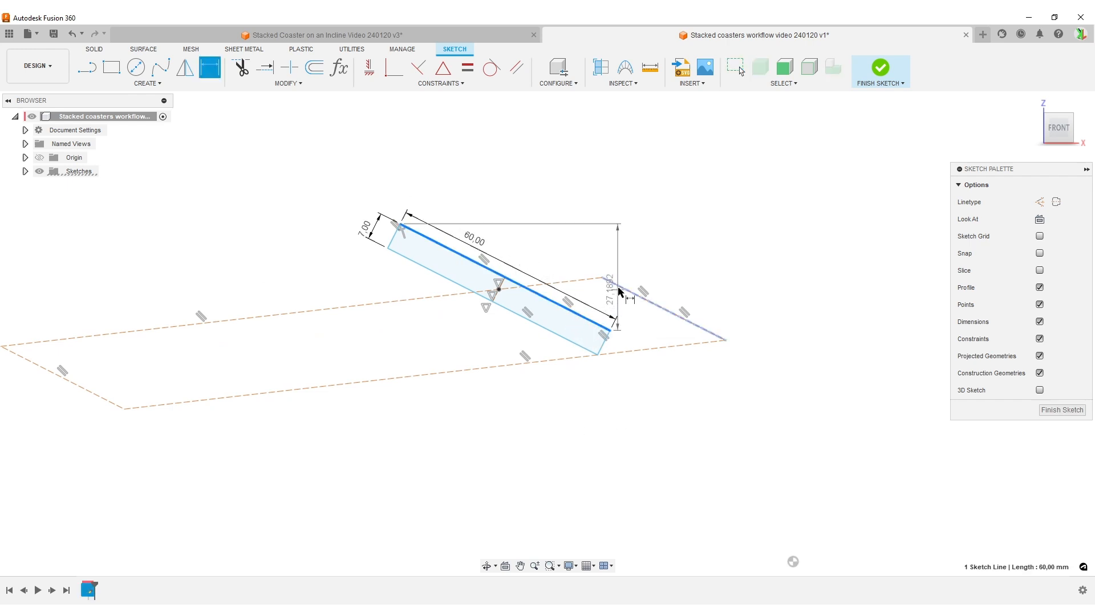
pyautogui.click(661, 309)
pyautogui.click(392, 180)
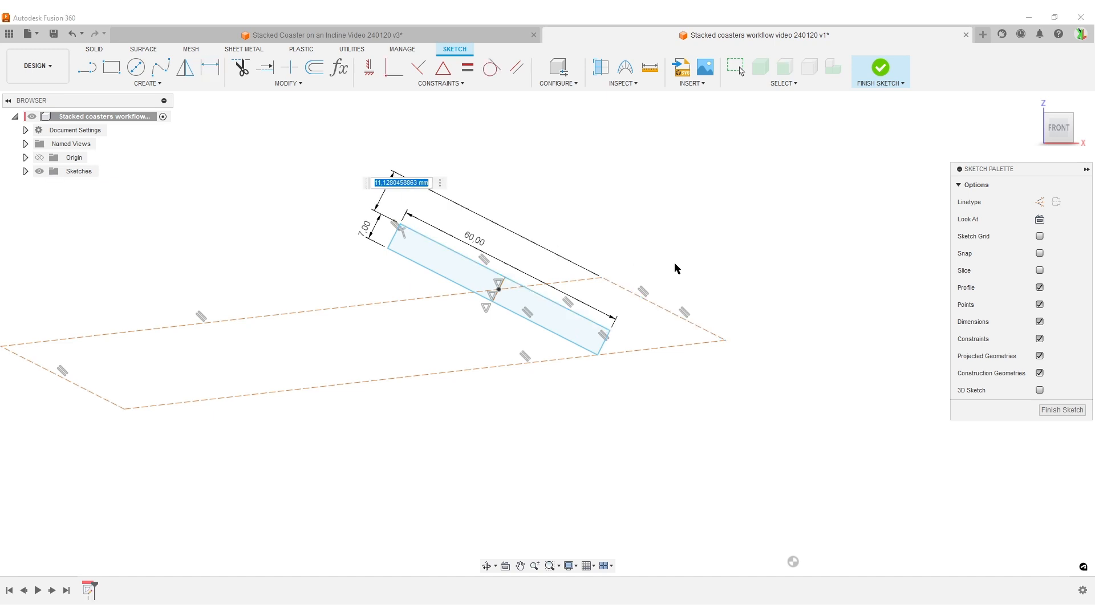
pyautogui.write('coaster')
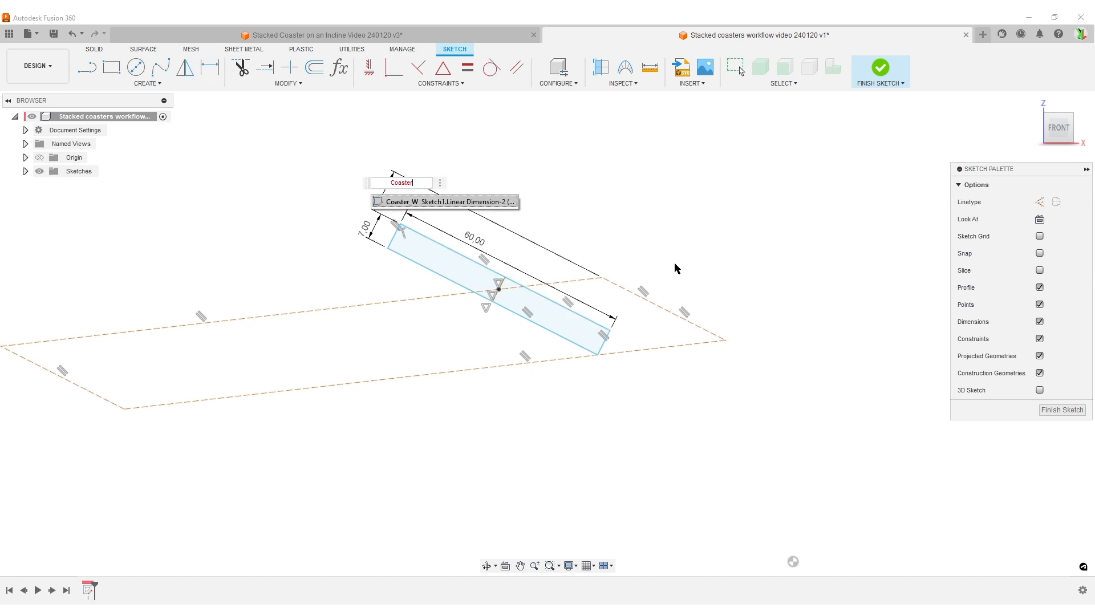
pyautogui.write('_spacing =')
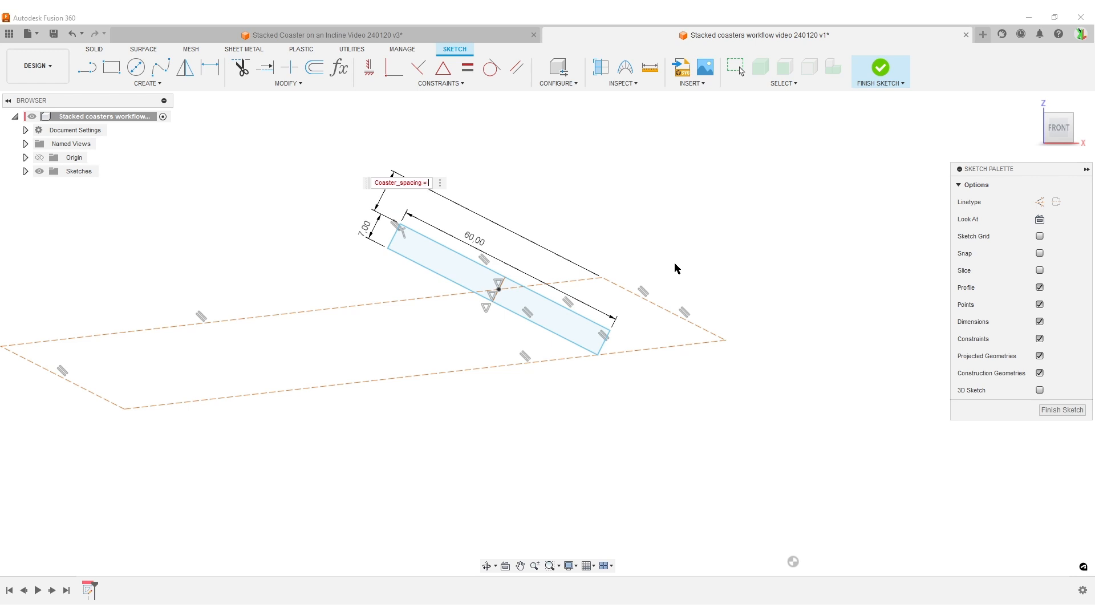
pyautogui.write('5')
pyautogui.press('Return')
pyautogui.scroll(-3, 678, 363)
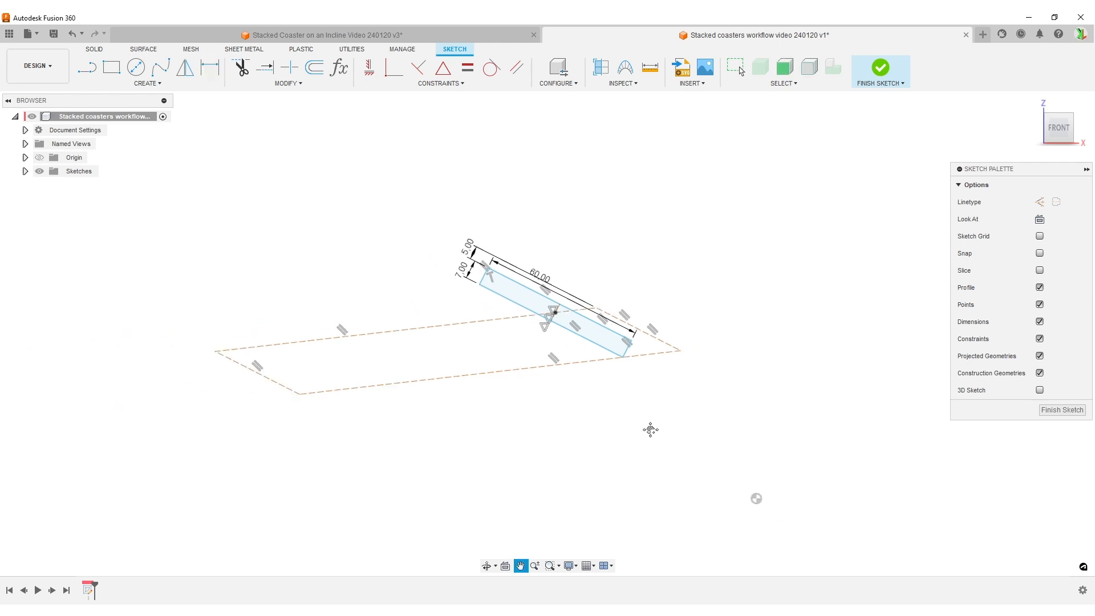
pyautogui.scroll(-2, 650, 429)
pyautogui.press('Escape')
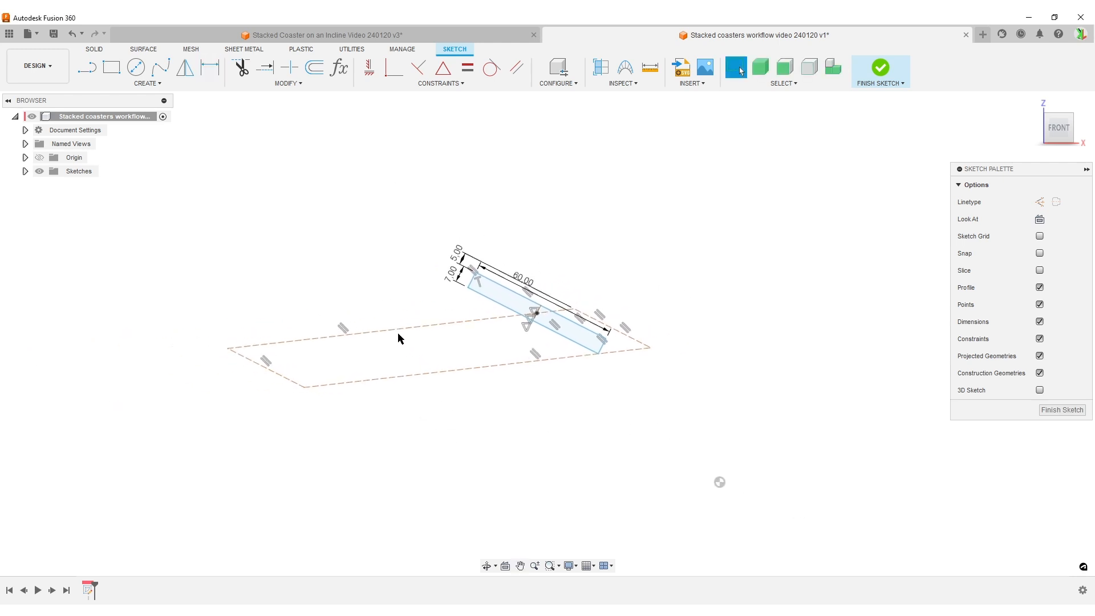
# Move the parallelogram and the attached rectangle higher above the sketch origin.
pyautogui.click(401, 323)
pyautogui.moveTo(402, 323); pyautogui.dragTo(377, 192)
pyautogui.click(430, 357)
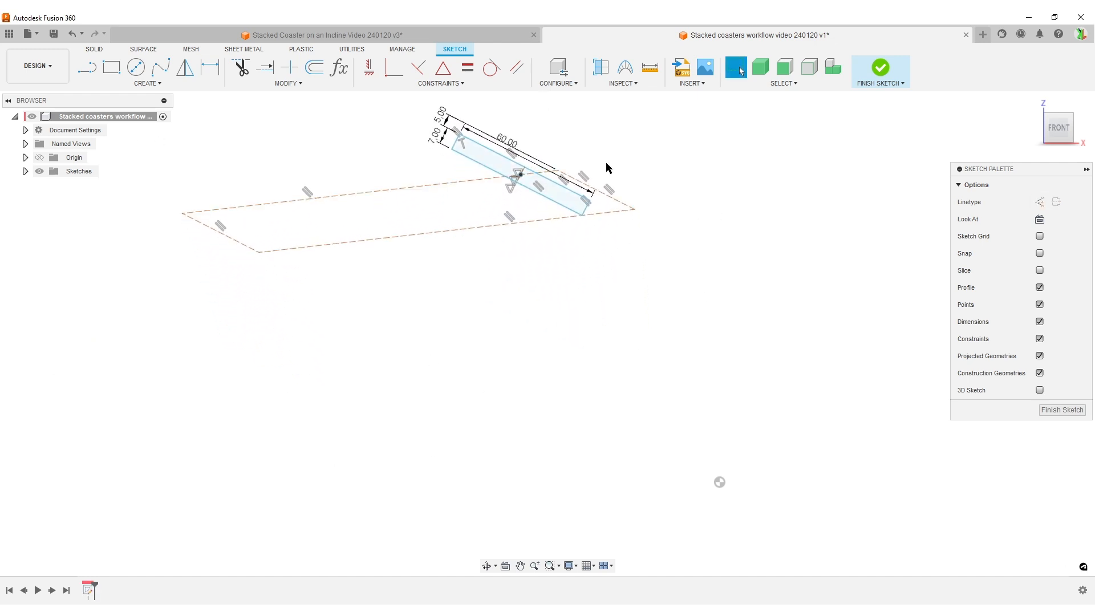
# Switch to the Stacked Coaster on an Incline design and show its origin to examine where the stand sits relative to it.
pyautogui.click(453, 36)
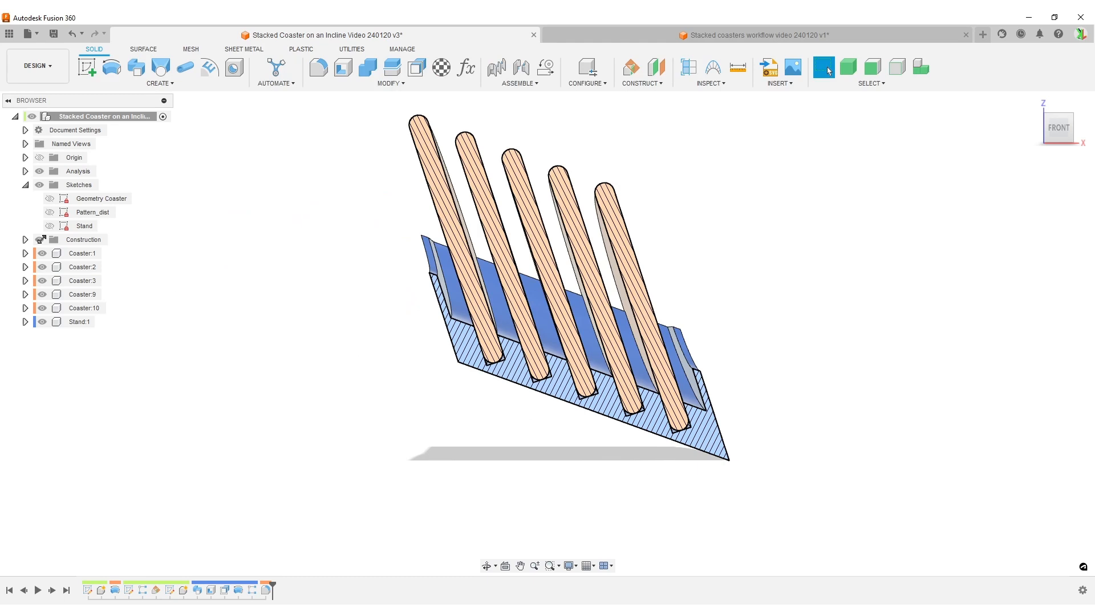
pyautogui.click(40, 158)
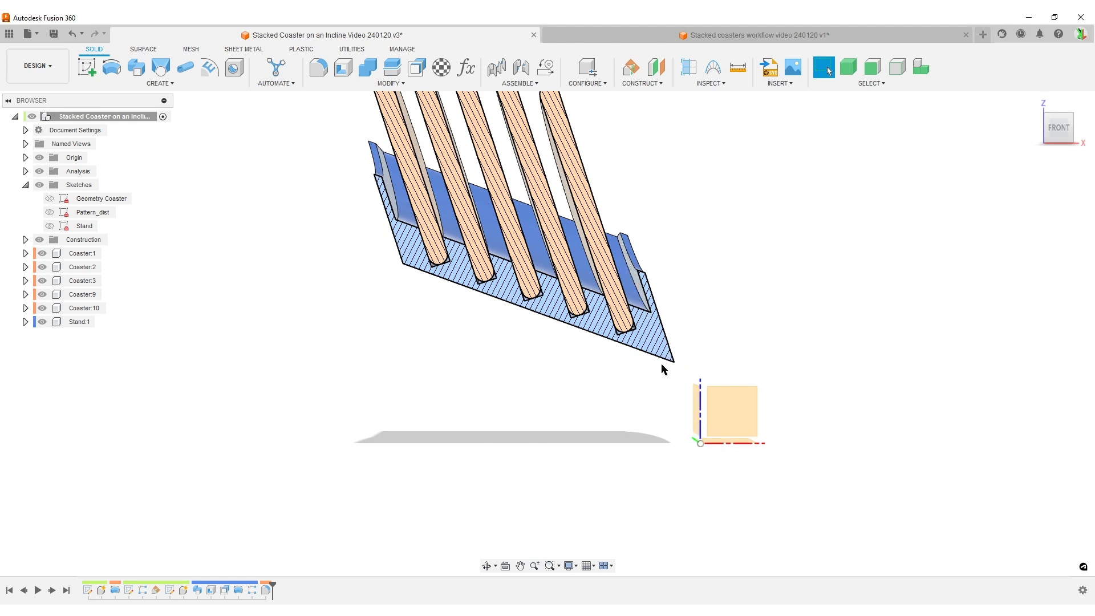
# Return to the Stacked coasters workflow design and sketch a construction-line quadrilateral about 109 mm wide, joined to the origin by an inclined line about 36 mm long.
pyautogui.click(624, 38)
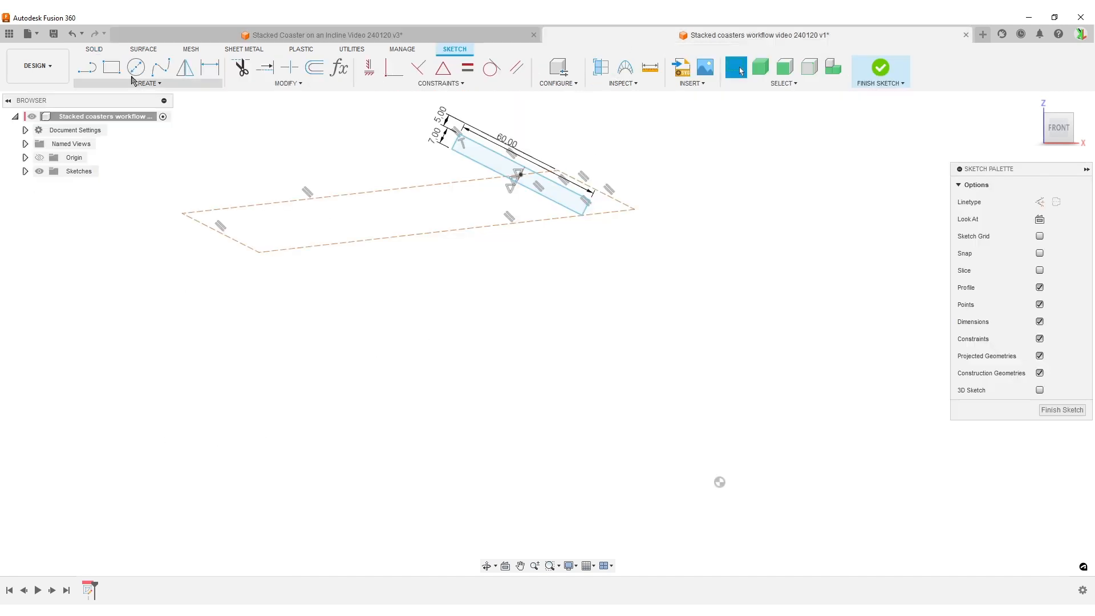
pyautogui.click(87, 69)
pyautogui.click(721, 483)
pyautogui.click(1040, 202)
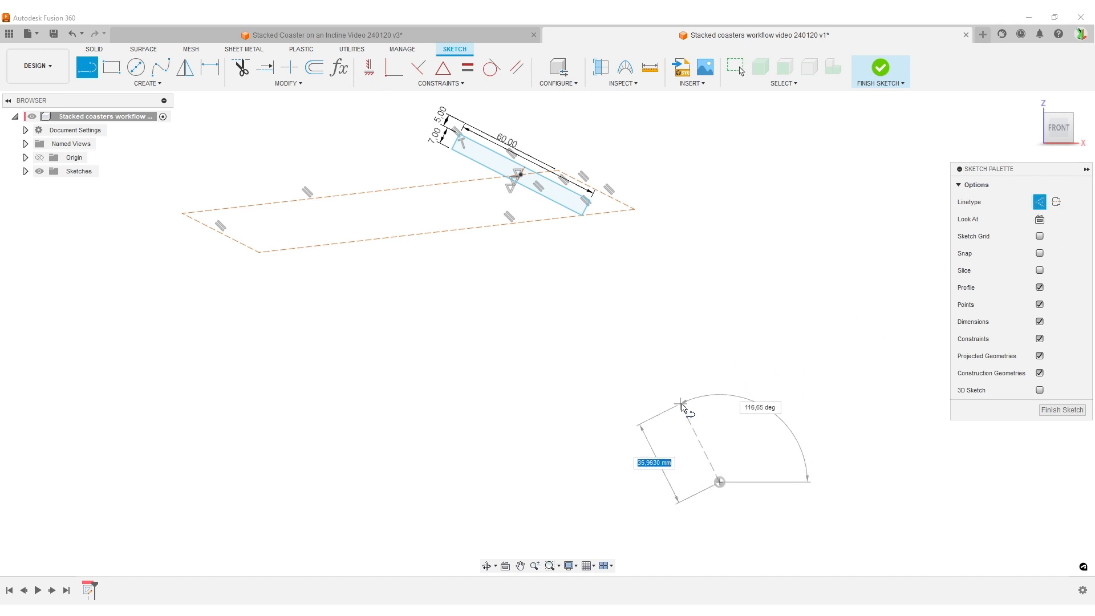
pyautogui.click(681, 404)
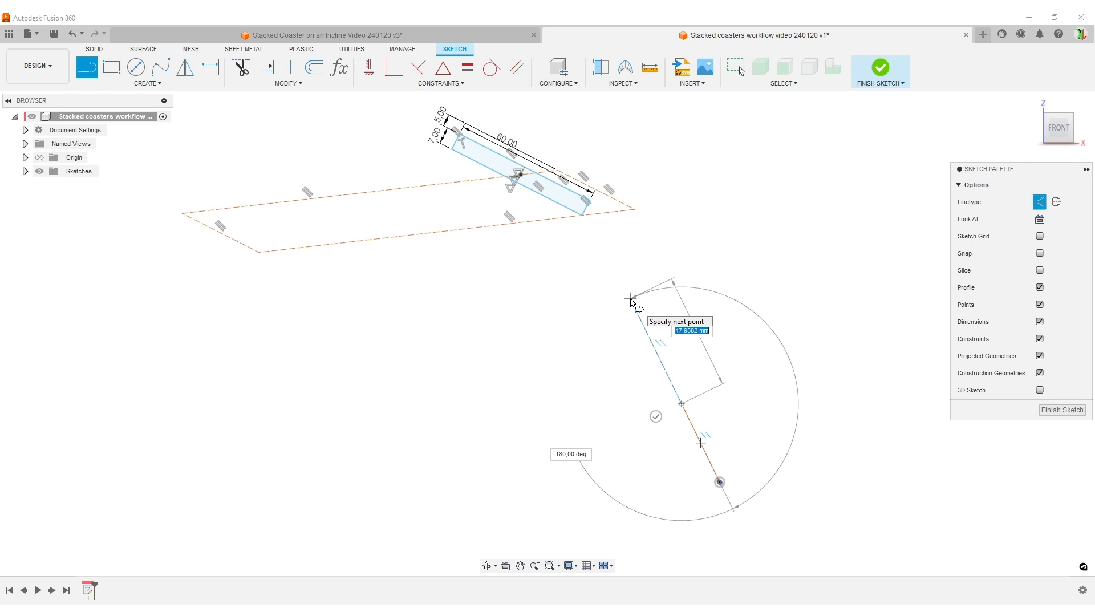
pyautogui.click(630, 300)
pyautogui.click(345, 266)
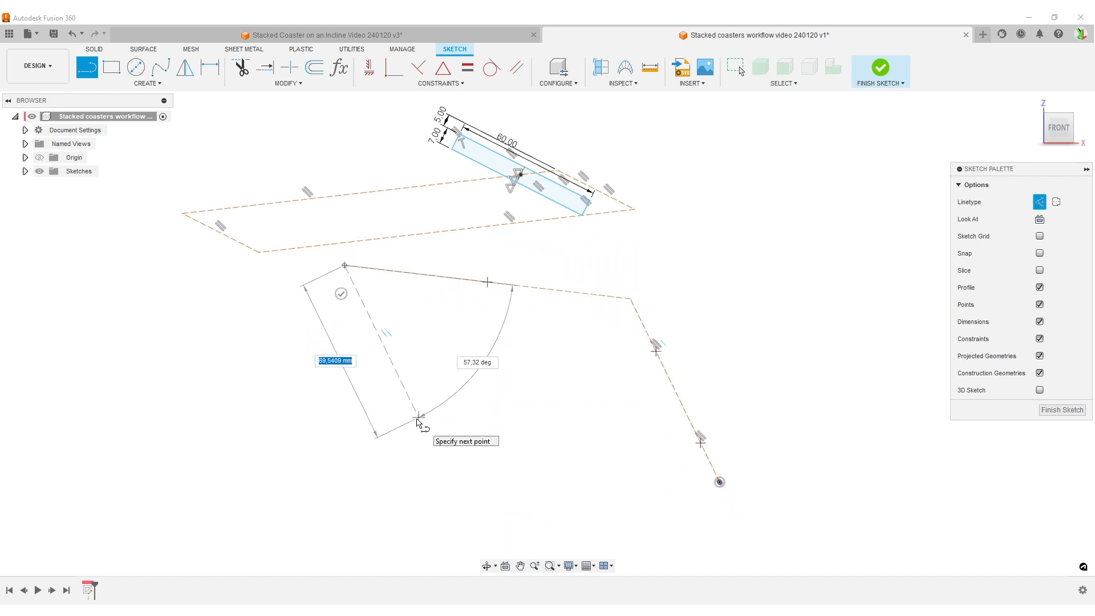
pyautogui.click(415, 411)
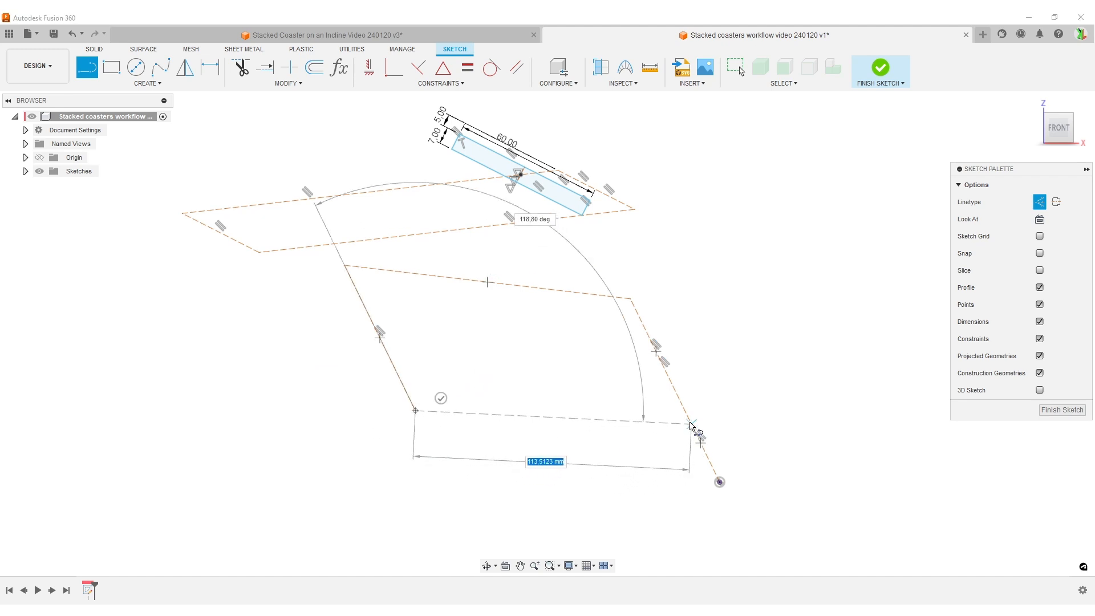
pyautogui.click(682, 405)
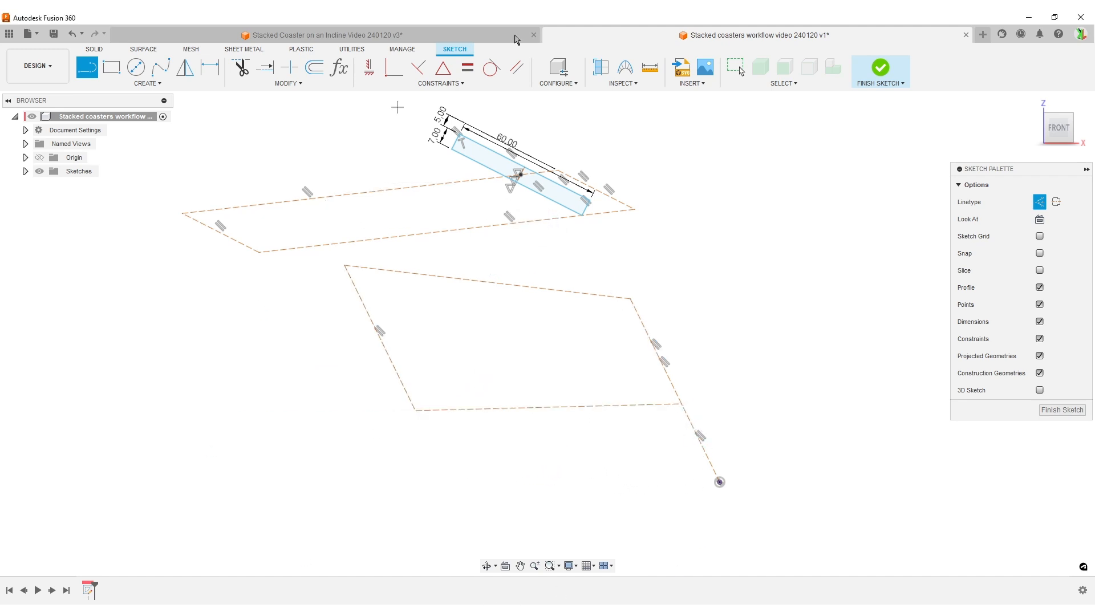
# Make the new quadrilateral's upper and lower edges parallel.
pyautogui.click(517, 68)
pyautogui.click(493, 409)
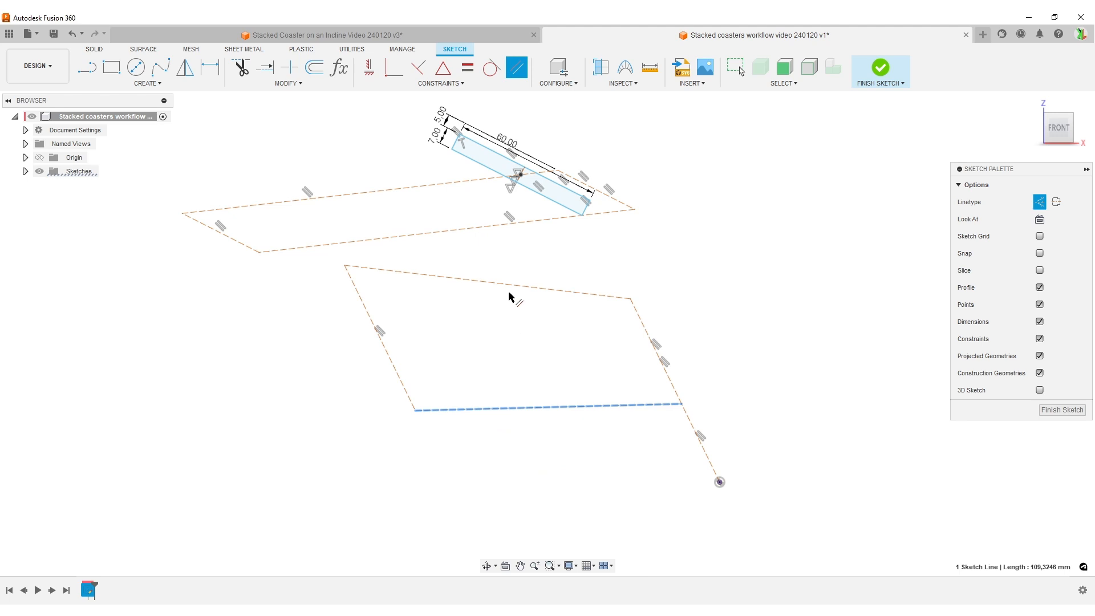
pyautogui.click(509, 289)
pyautogui.press('Escape')
# Sketch a nearly horizontal 100 mm construction line leftward from the origin.
pyautogui.moveTo(735, 379); pyautogui.dragTo(728, 320, button='middle')
pyautogui.press('l')
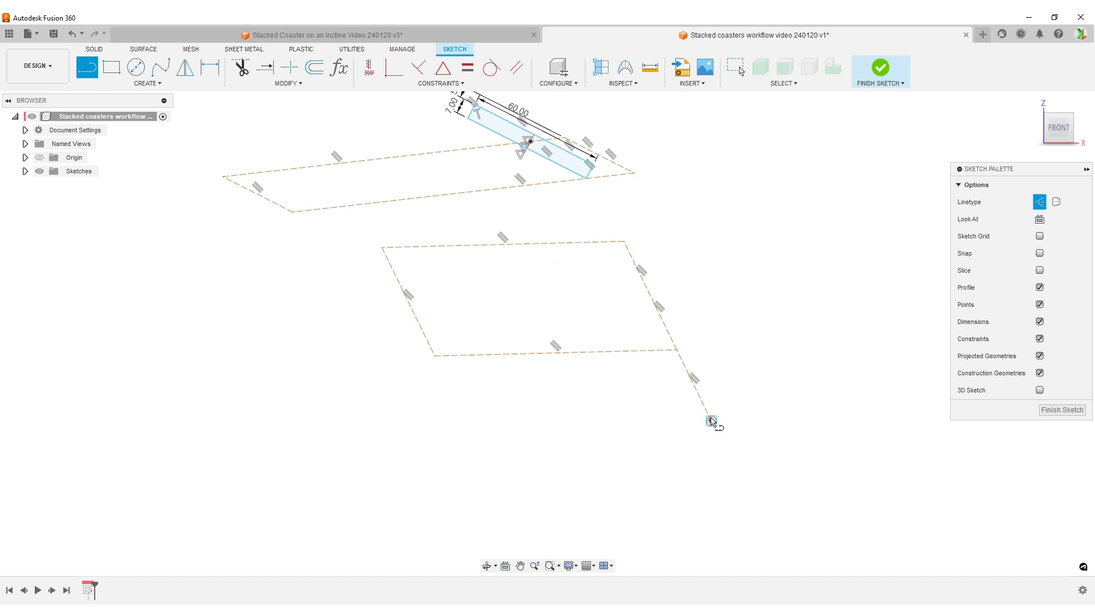
pyautogui.moveTo(711, 422)
pyautogui.mouseDown()
pyautogui.moveTo(669, 437)
pyautogui.moveTo(608, 425)
pyautogui.mouseUp()
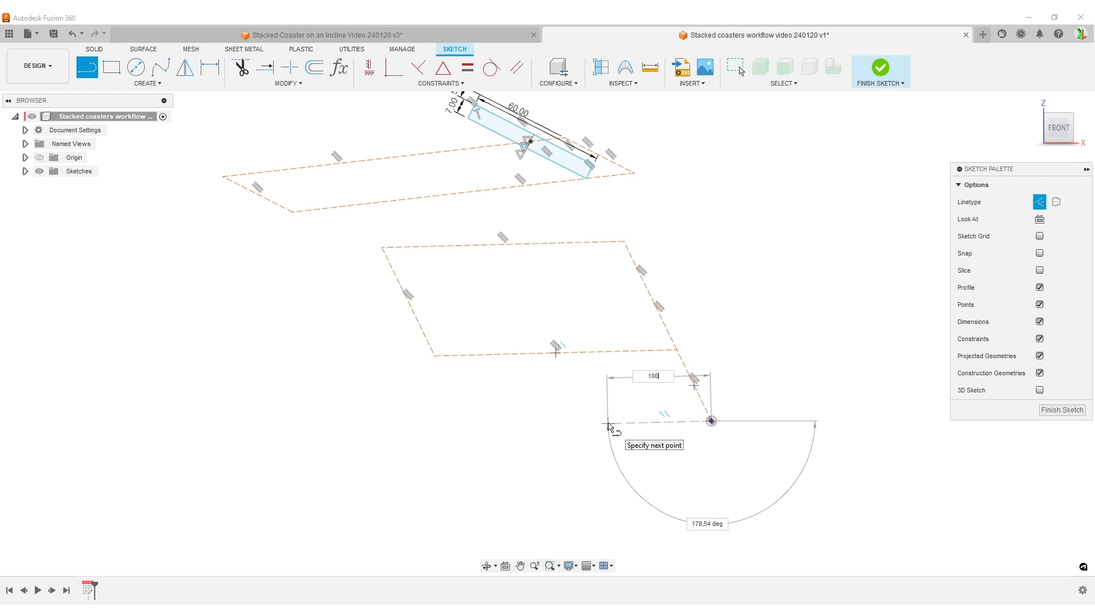
pyautogui.press('Return')
pyautogui.press('Escape')
pyautogui.moveTo(780, 430); pyautogui.dragTo(757, 401, button='middle')
pyautogui.scroll(1, 717, 401)
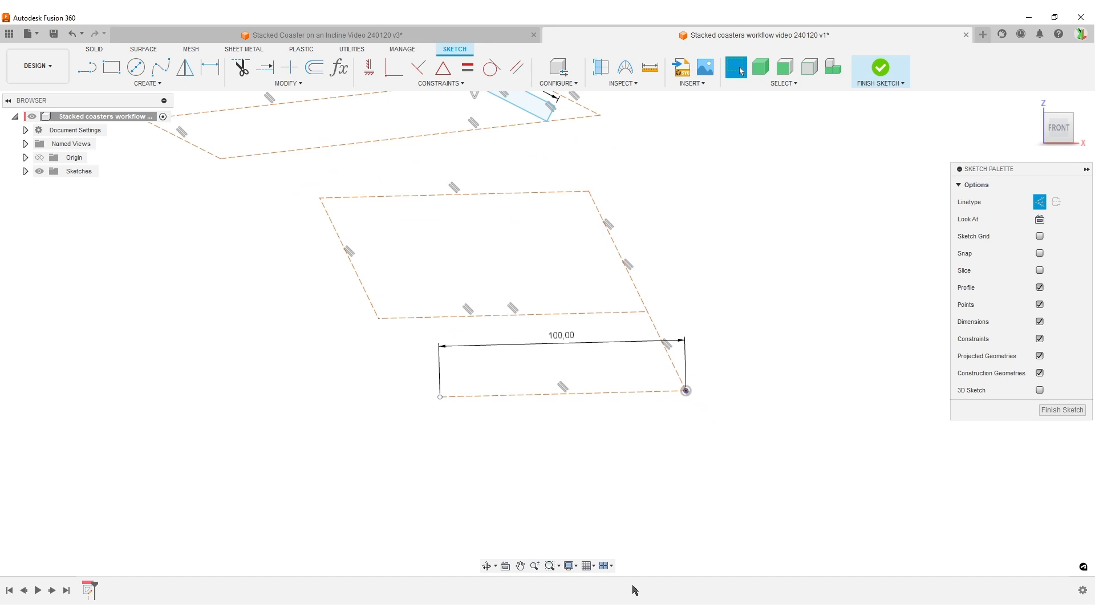
# Dimension the angle between the 100 mm line and the inclined line through the origin as 70 degrees.
pyautogui.press('d')
pyautogui.click(645, 393)
pyautogui.click(665, 348)
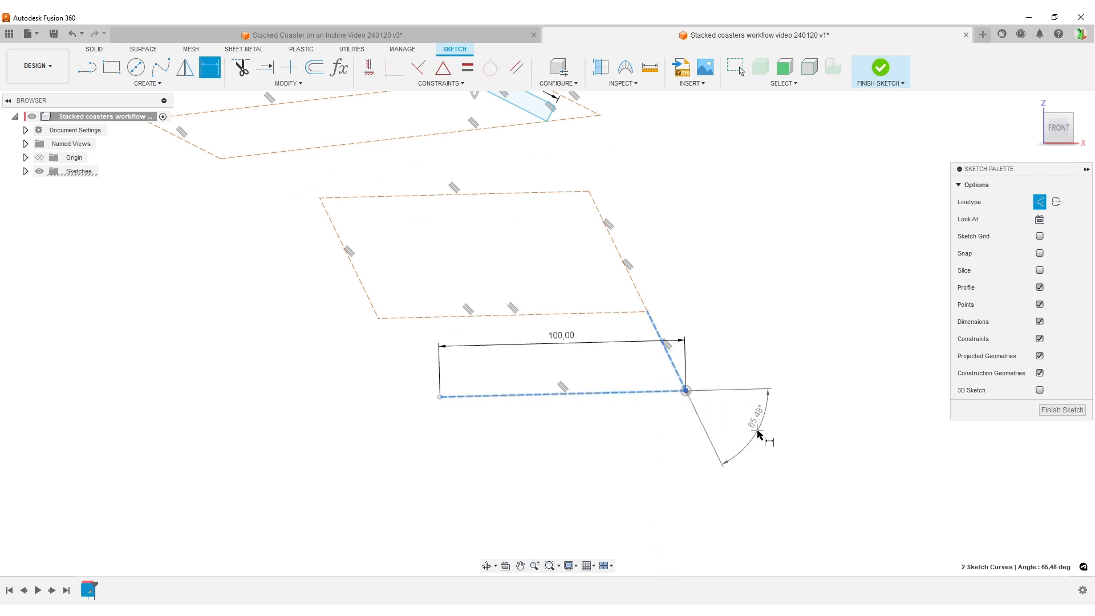
pyautogui.click(758, 432)
pyautogui.write('70')
pyautogui.press('Return')
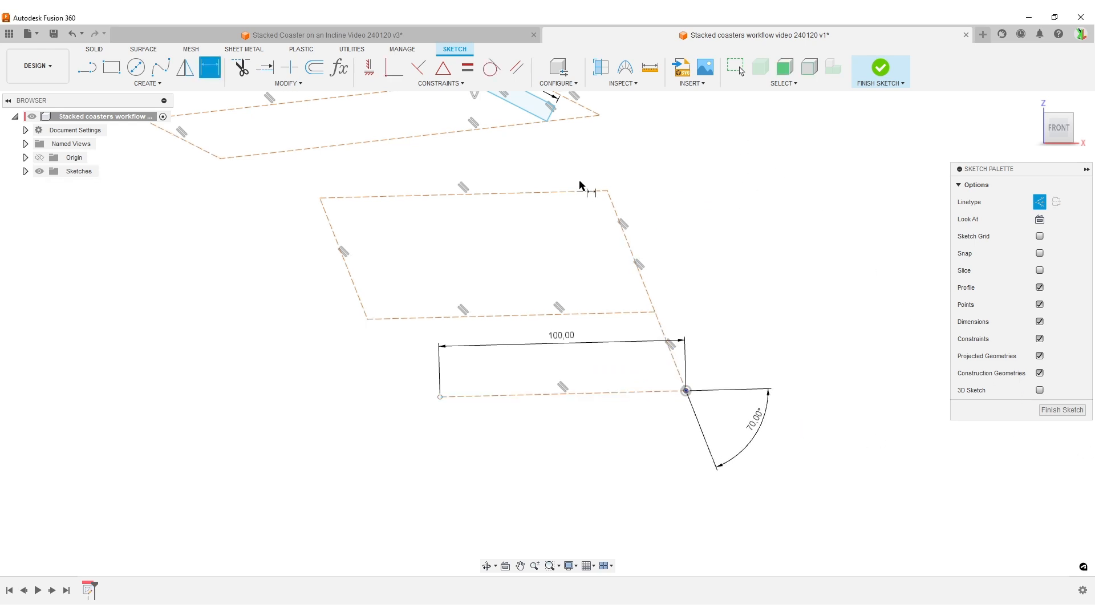
# Examine the stand's inclination and its position above the origin in the Stacked Coaster on an Incline design.
pyautogui.click(506, 37)
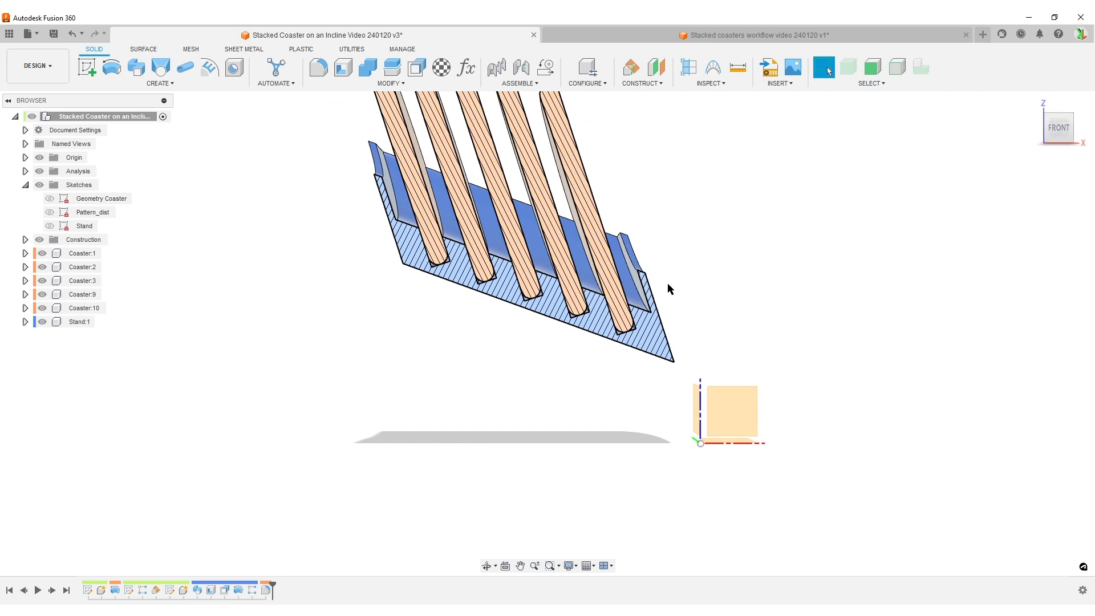
pyautogui.scroll(-2, 660, 283)
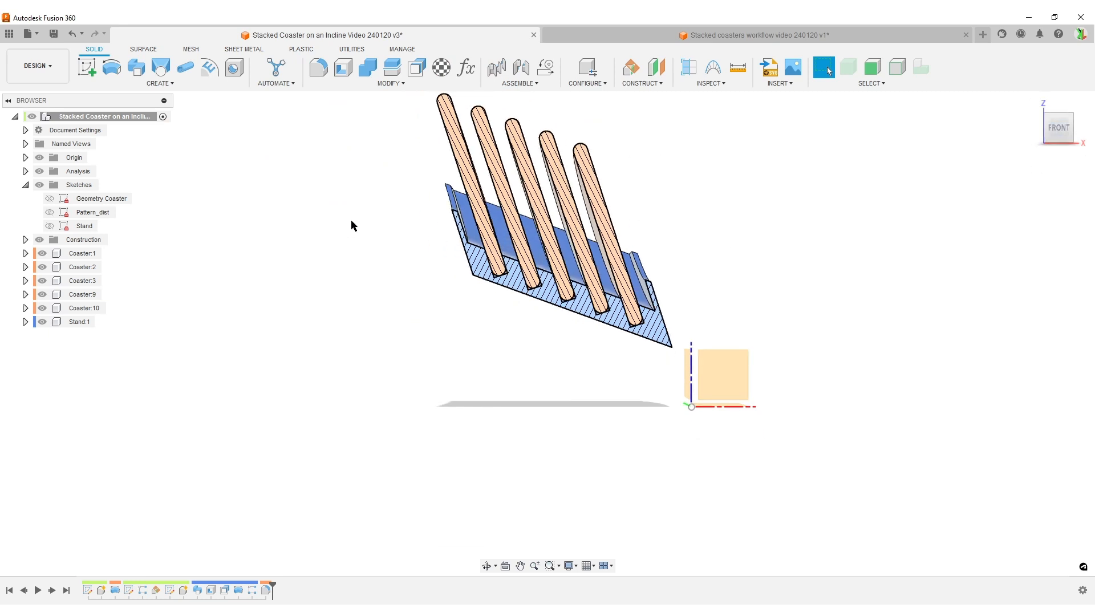
pyautogui.click(631, 38)
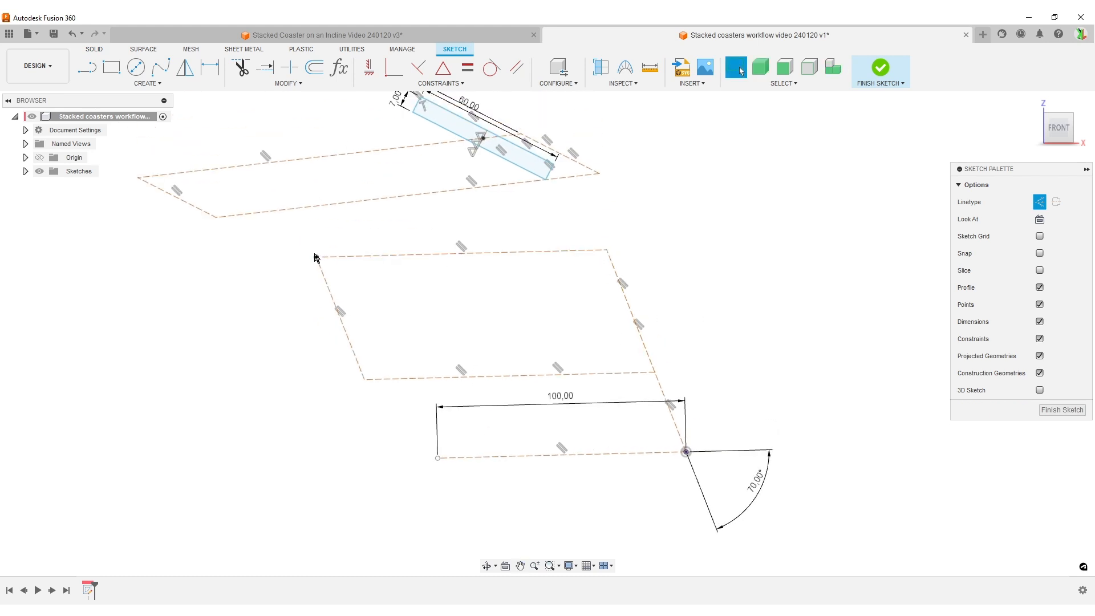
# Remove the parallel constraint from the 100 mm construction line and make that line horizontal.
pyautogui.moveTo(315, 257)
pyautogui.mouseDown()
pyautogui.moveTo(328, 218)
pyautogui.moveTo(329, 252)
pyautogui.mouseUp()
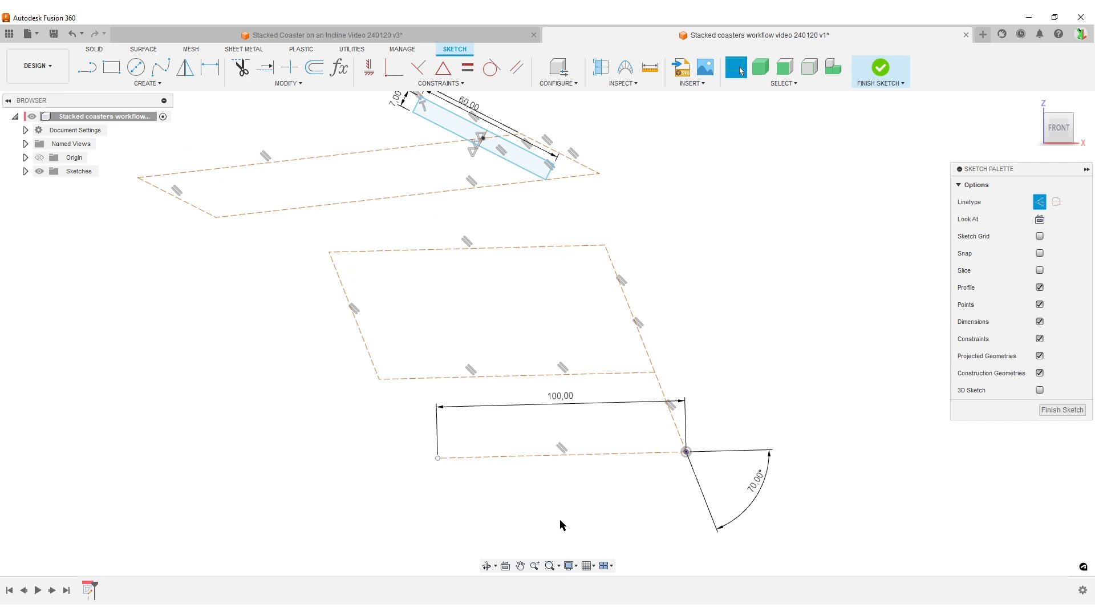
pyautogui.click(561, 449)
pyautogui.press('Delete')
pyautogui.click(369, 68)
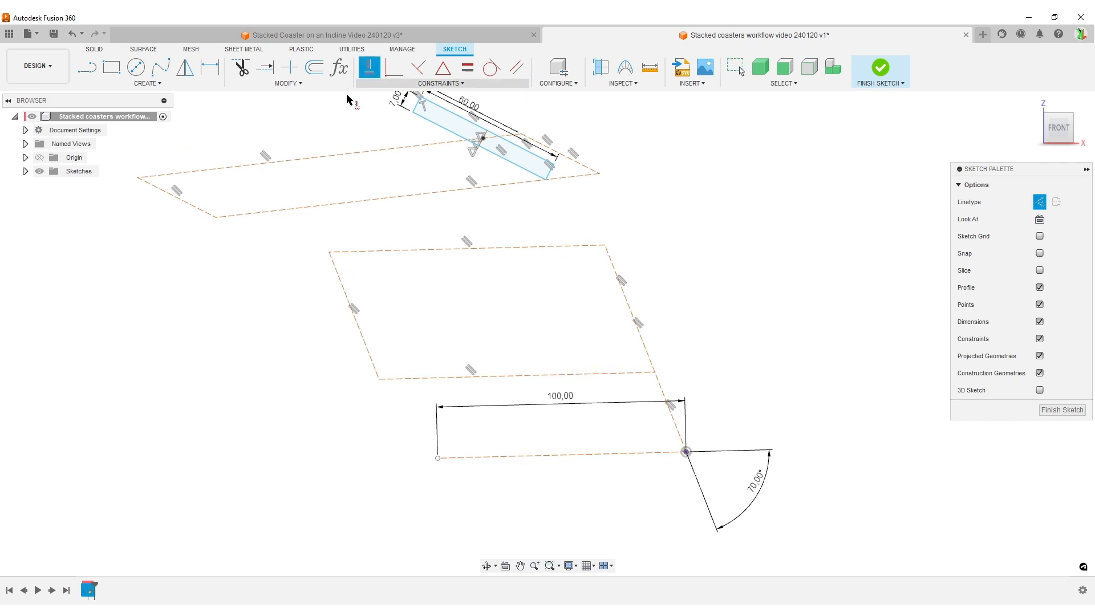
pyautogui.click(626, 458)
pyautogui.press('Escape')
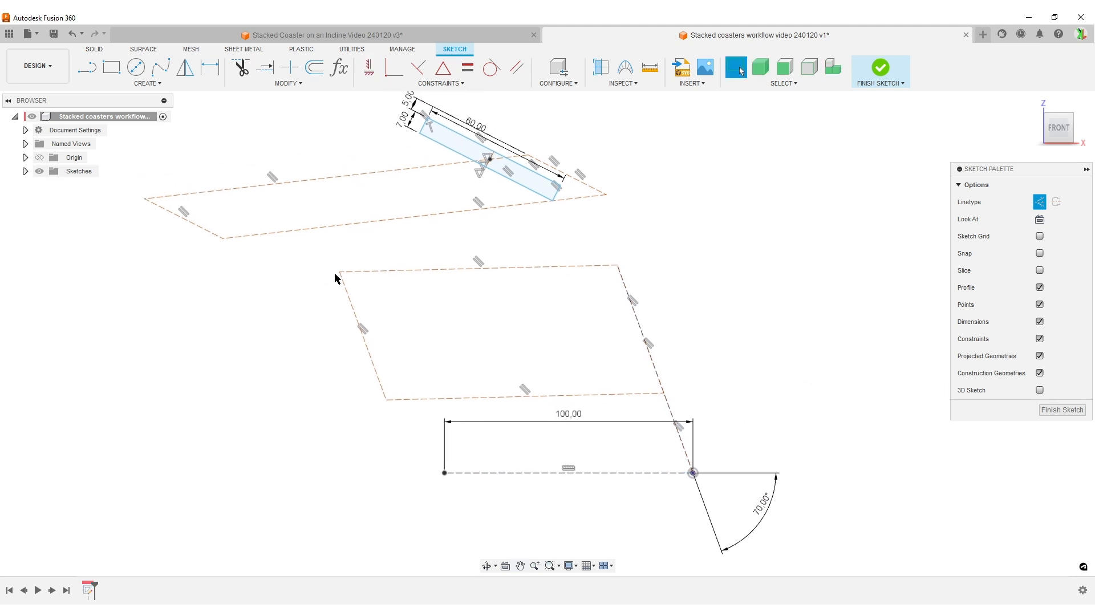
# Raise the lower parallelogram's upper left corner and dimension its lower right corner 25 mm vertically above the origin.
pyautogui.moveTo(341, 273)
pyautogui.mouseDown()
pyautogui.moveTo(379, 239)
pyautogui.moveTo(423, 247)
pyautogui.moveTo(486, 220)
pyautogui.moveTo(397, 211)
pyautogui.moveTo(374, 253)
pyautogui.moveTo(443, 254)
pyautogui.moveTo(360, 231)
pyautogui.mouseUp()
pyautogui.press('x')
pyautogui.press('d')
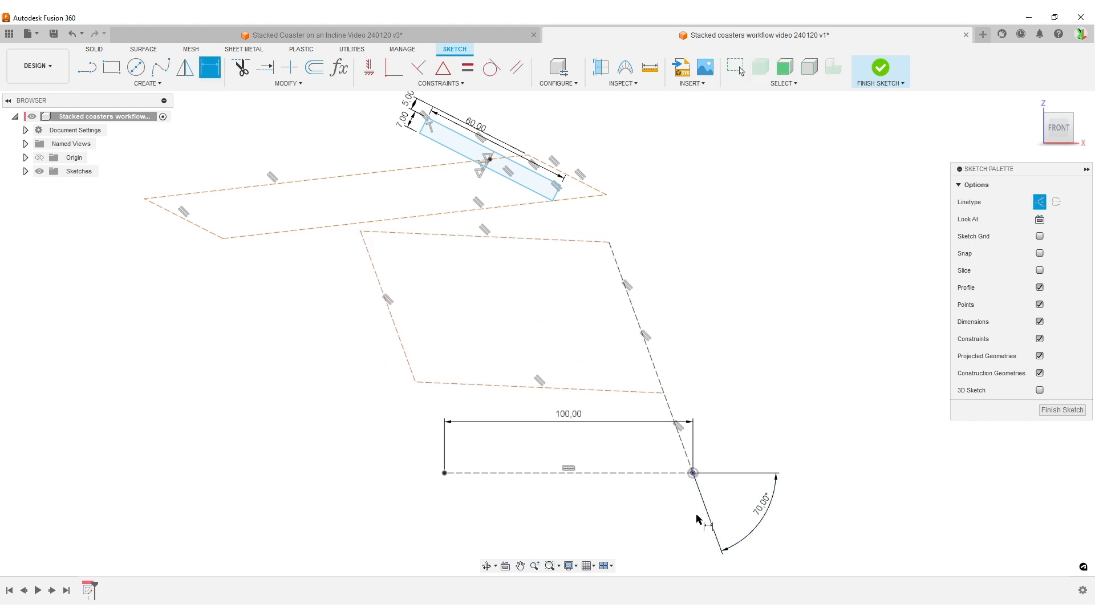
pyautogui.click(693, 473)
pyautogui.click(664, 393)
pyautogui.click(857, 418)
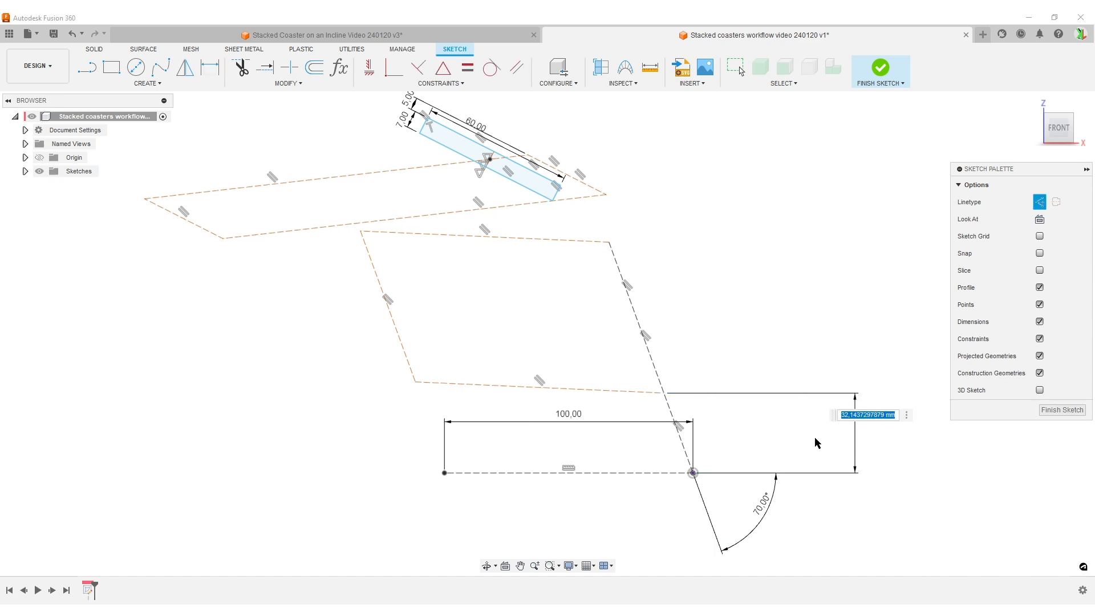
pyautogui.write('25')
pyautogui.press('Return')
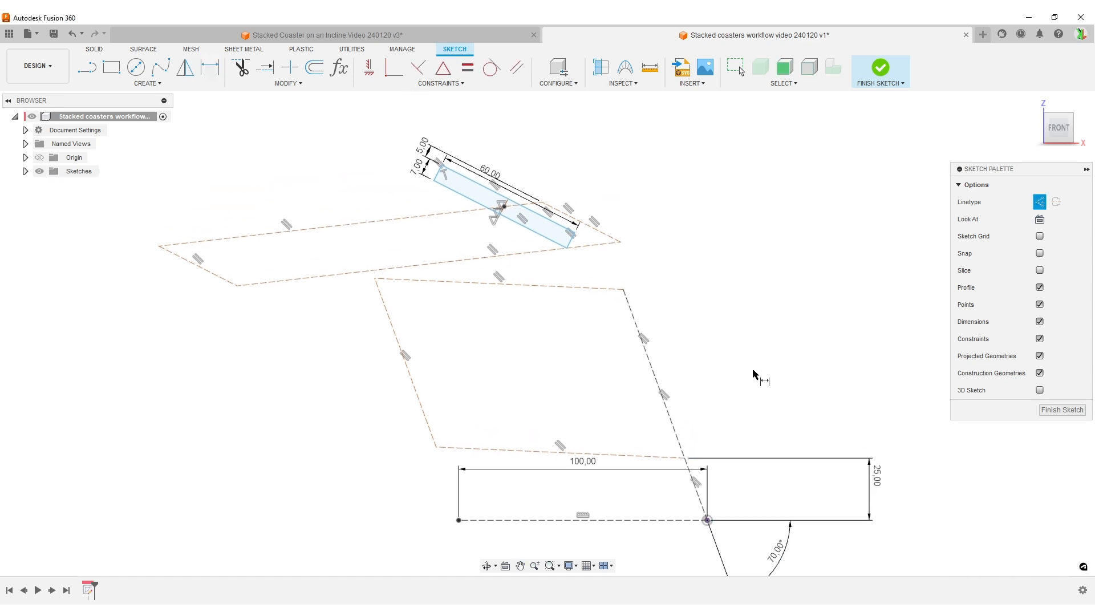
pyautogui.moveTo(744, 349); pyautogui.dragTo(726, 277, button='middle')
pyautogui.press('Escape')
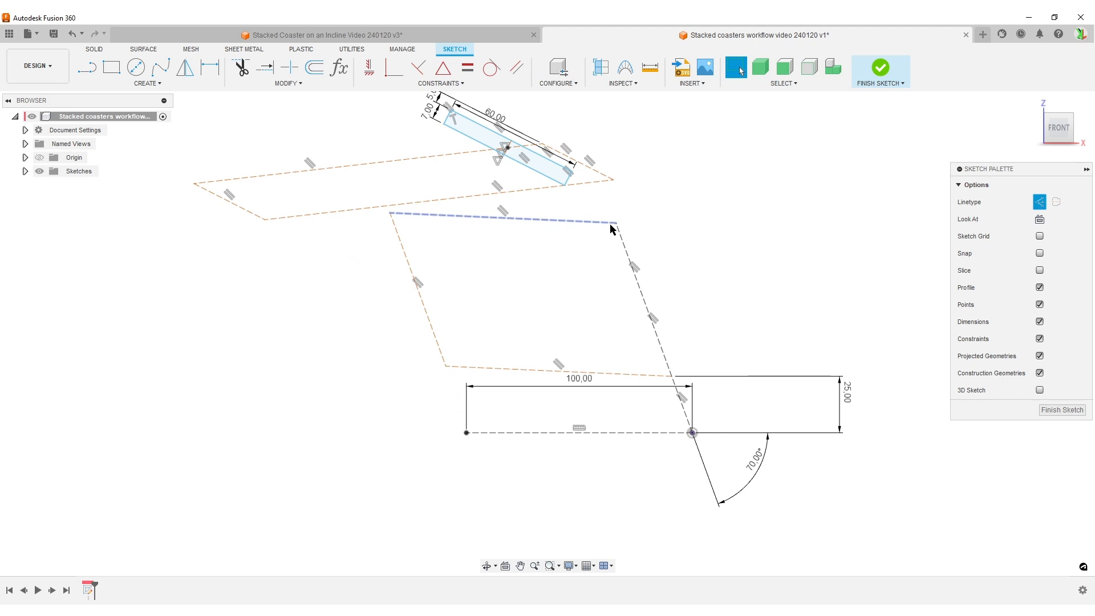
# Shorten the lower parallelogram's inclined sides and make its upper edge and right side parallel to the matching sides of the upper parallelogram.
pyautogui.moveTo(616, 224); pyautogui.dragTo(633, 269)
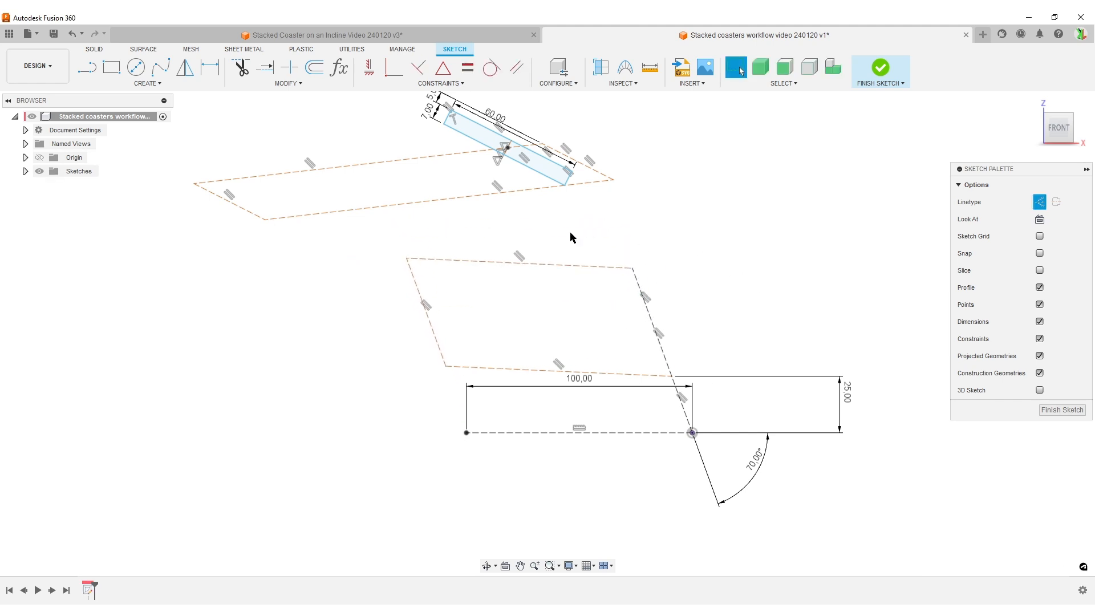
pyautogui.click(522, 67)
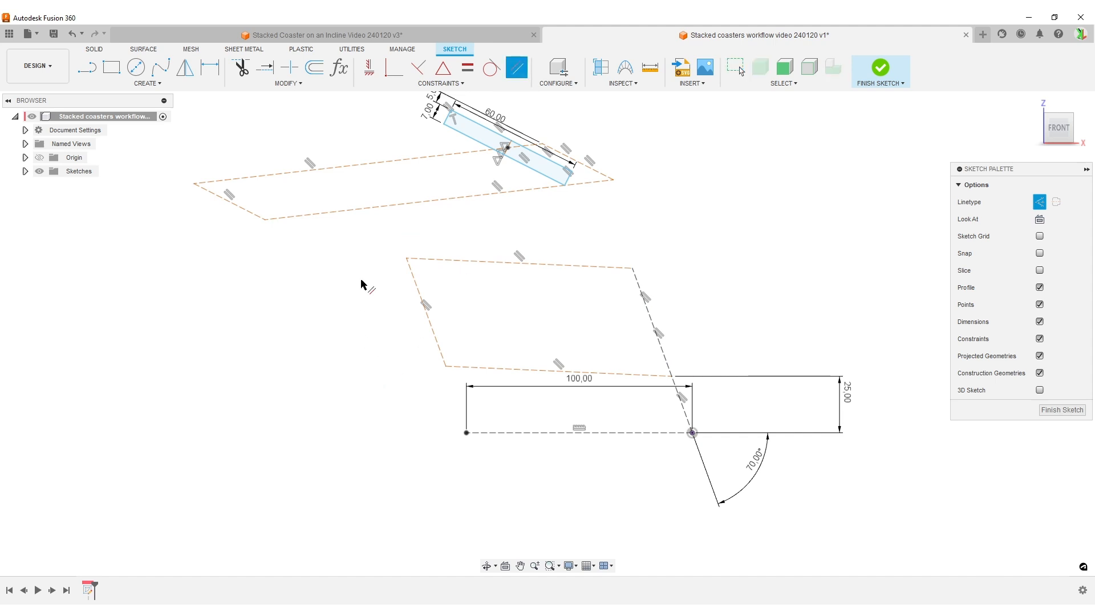
pyautogui.click(390, 161)
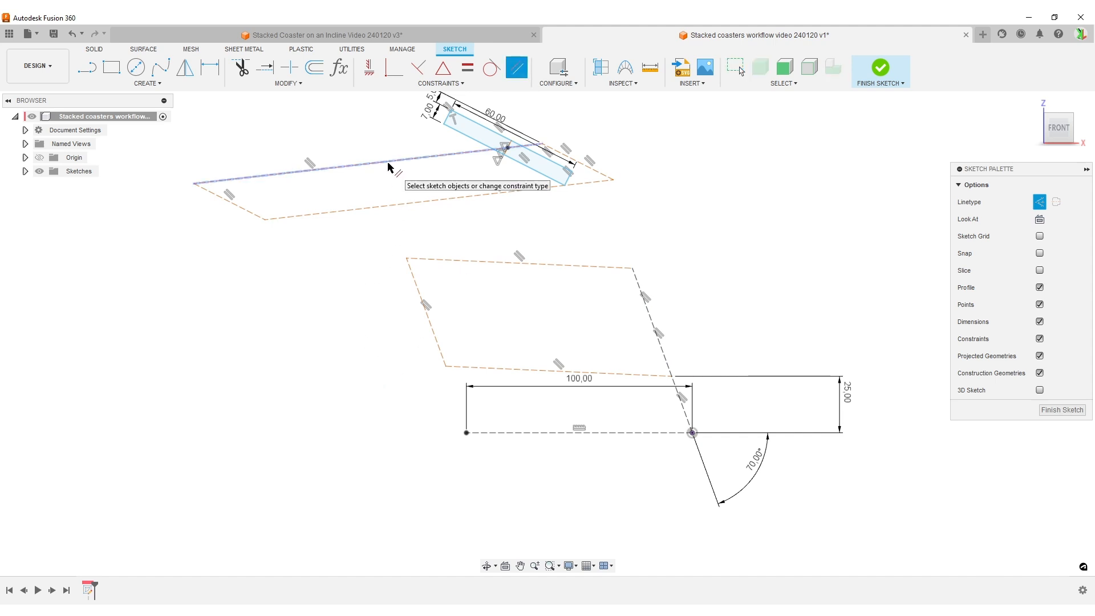
pyautogui.click(460, 263)
pyautogui.click(593, 169)
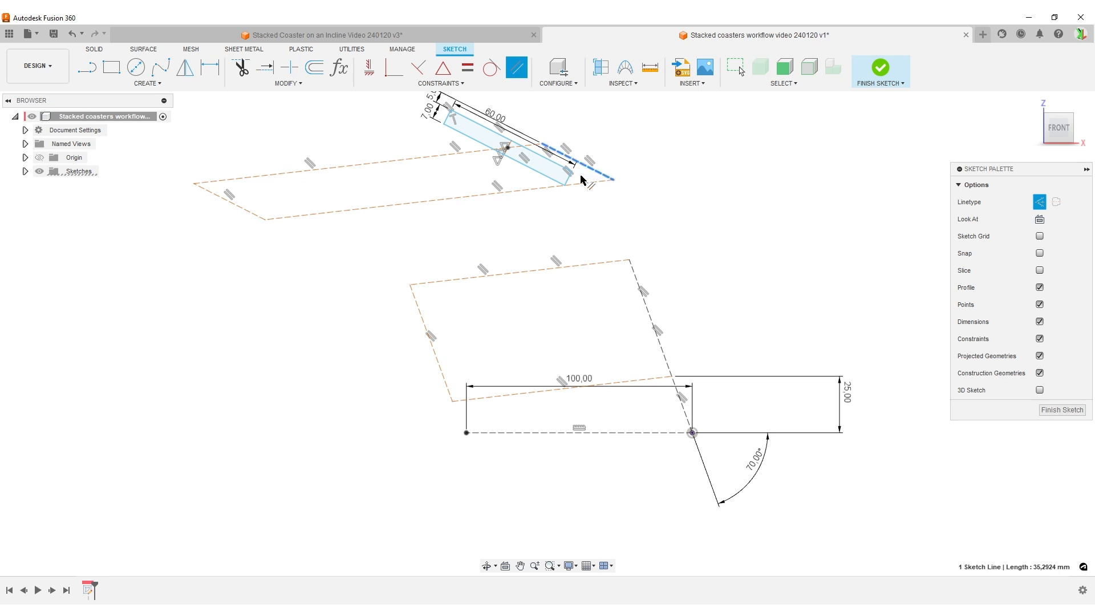
pyautogui.click(643, 299)
pyautogui.press('Escape')
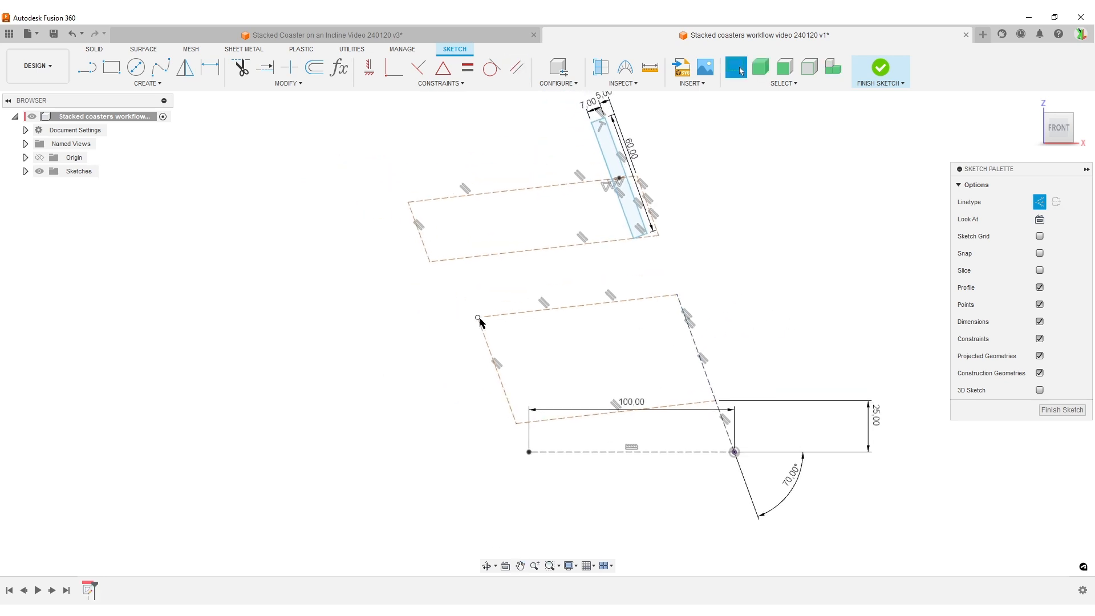
# Reposition the lower parallelogram's left corners so that the long edges of both parallelograms slope down to the right.
pyautogui.moveTo(479, 318); pyautogui.dragTo(491, 283)
pyautogui.click(666, 265)
pyautogui.moveTo(542, 422); pyautogui.dragTo(530, 366)
pyautogui.click(356, 396)
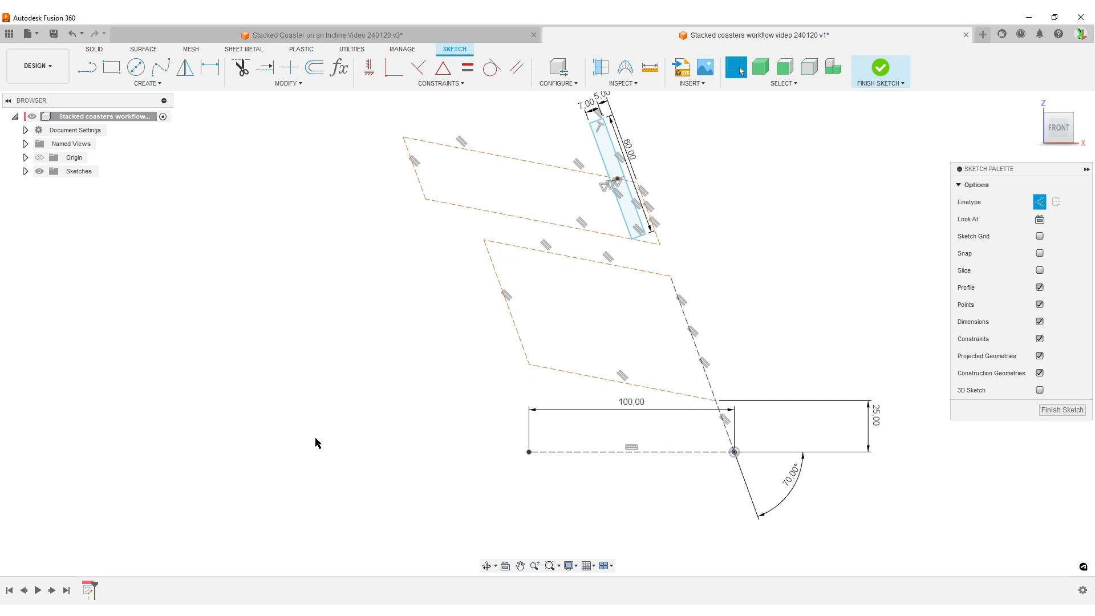
# Dimension the angle between the horizontal base line and the lower parallelogram's lower edge as 15 degrees.
pyautogui.press('d')
pyautogui.click(585, 455)
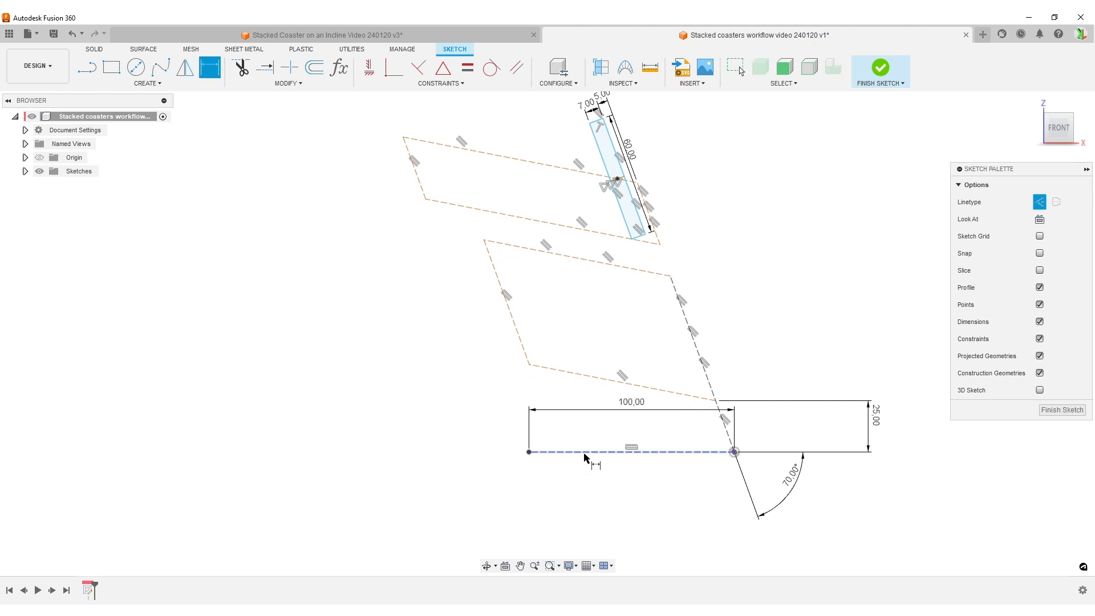
pyautogui.click(593, 379)
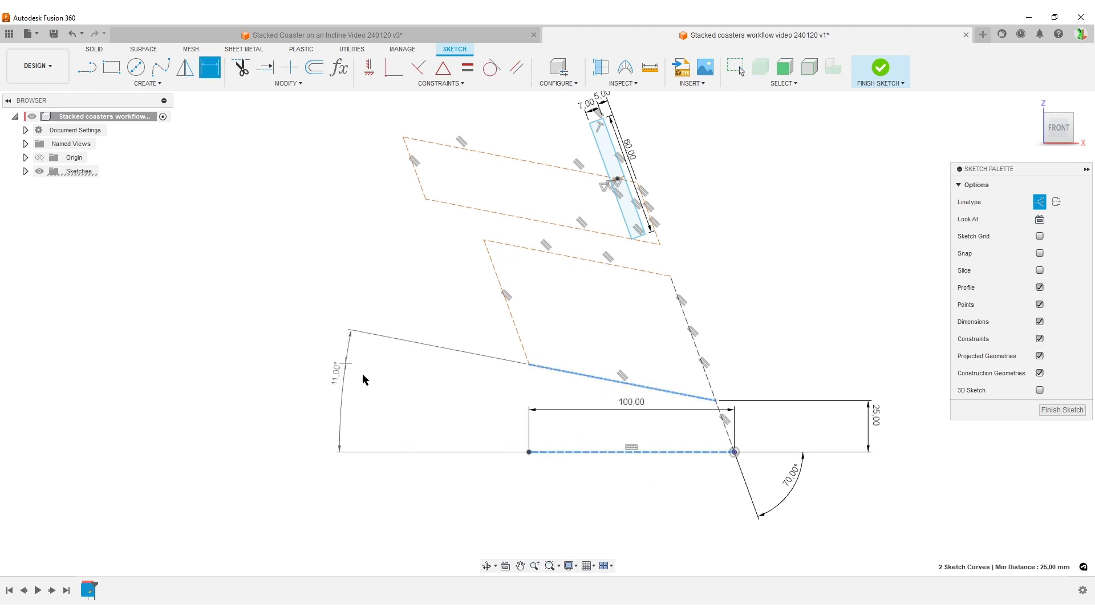
pyautogui.click(350, 367)
pyautogui.write('15')
pyautogui.press('Return')
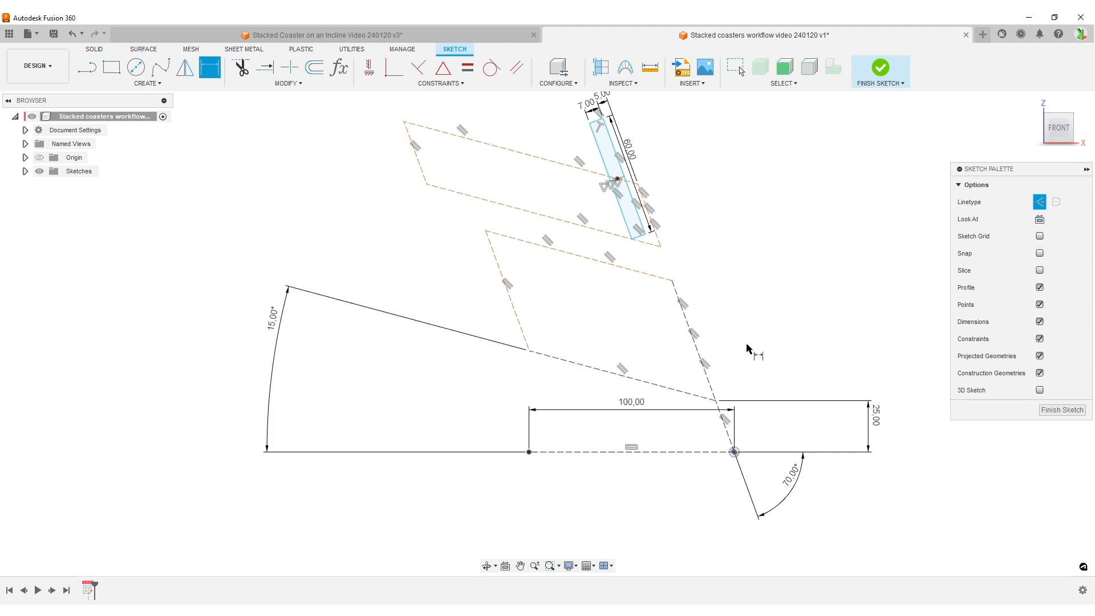
pyautogui.press('Escape')
# Move the upper parallelogram with its coaster rectangle to the left, just above the lower parallelogram.
pyautogui.scroll(3, 752, 360)
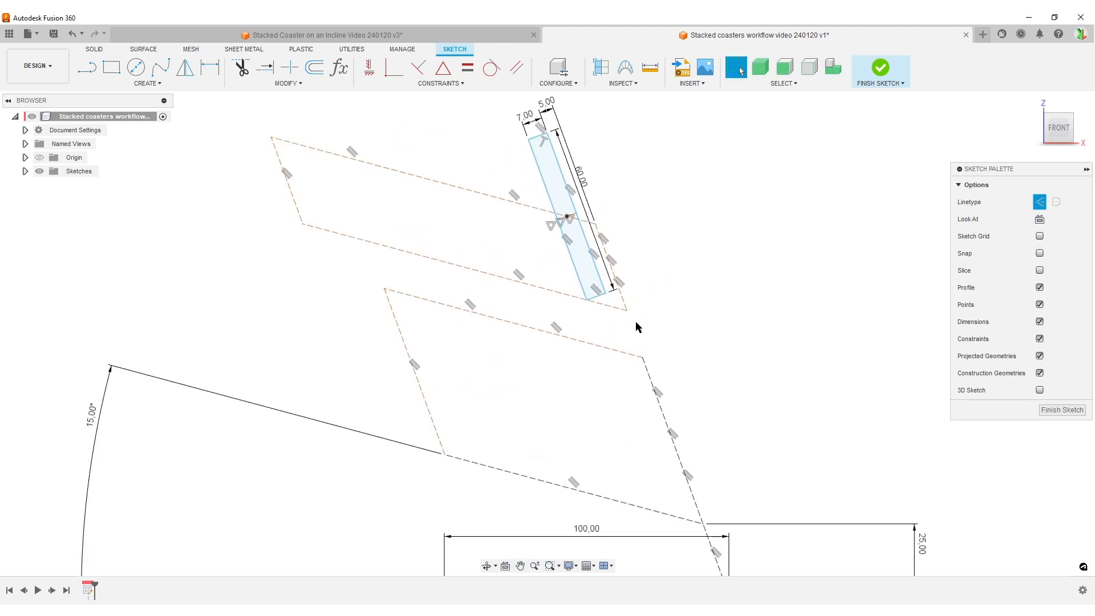
pyautogui.moveTo(514, 280)
pyautogui.mouseDown()
pyautogui.moveTo(534, 337)
pyautogui.moveTo(537, 273)
pyautogui.mouseUp()
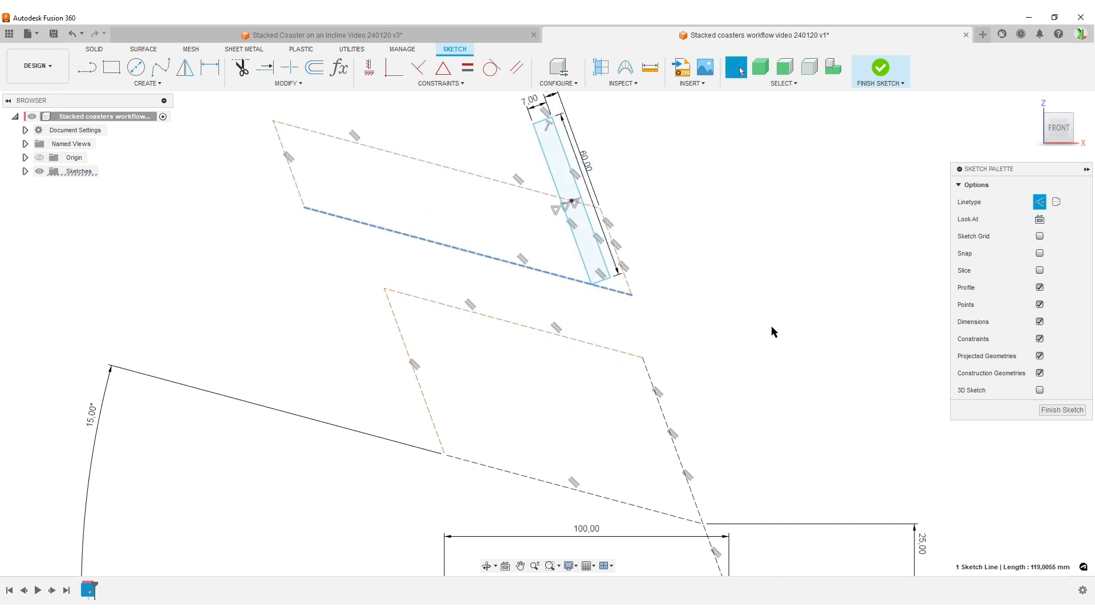
pyautogui.moveTo(735, 411); pyautogui.dragTo(692, 333, button='middle')
pyautogui.scroll(-3, 734, 279)
pyautogui.moveTo(718, 279); pyautogui.dragTo(682, 323, button='middle')
pyautogui.click(682, 323)
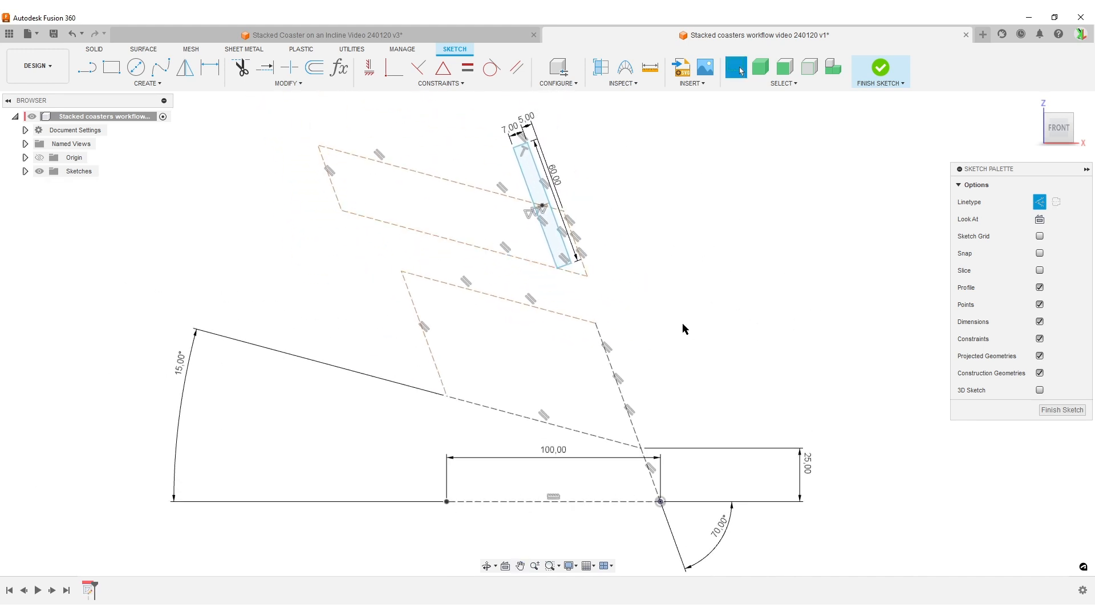
pyautogui.moveTo(586, 267); pyautogui.dragTo(557, 273)
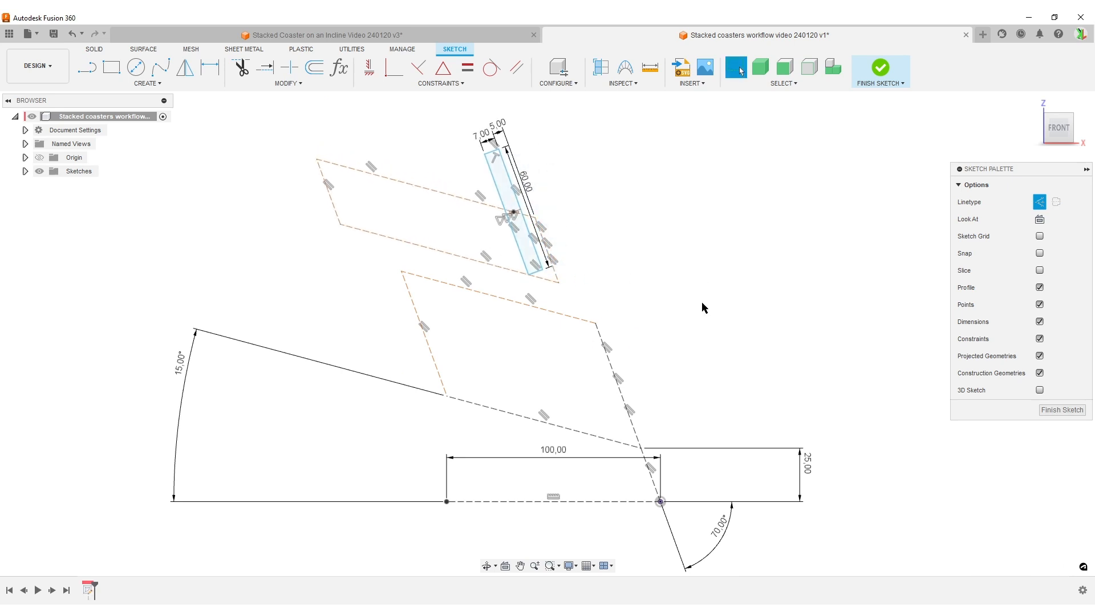
# Dimension the distance between the right sides of the upper and lower parallelograms as 2 mm.
pyautogui.press('d')
pyautogui.click(605, 342)
pyautogui.click(543, 240)
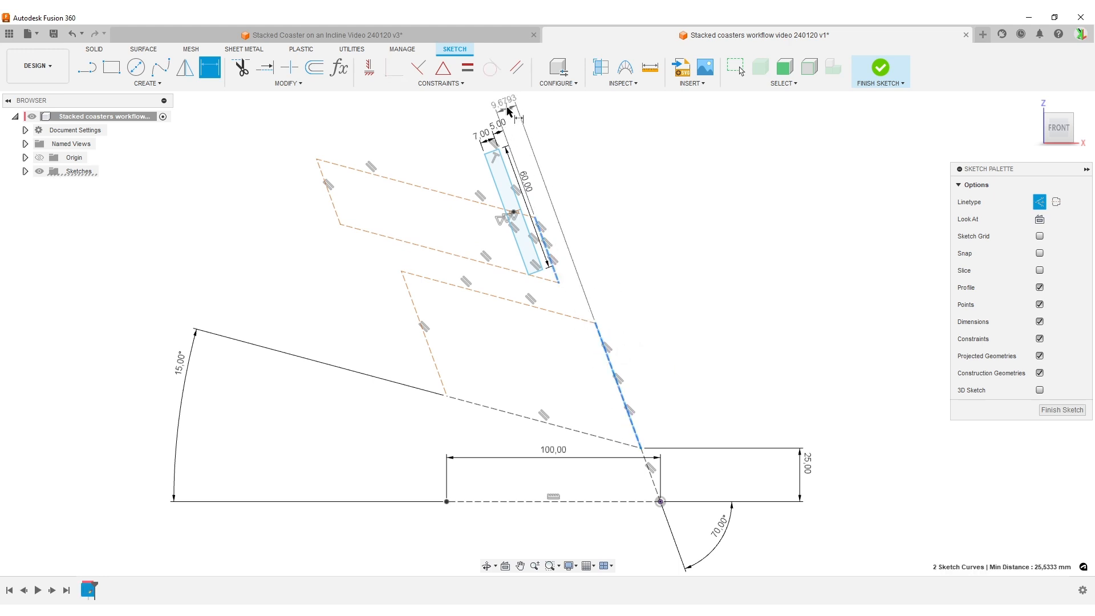
pyautogui.click(518, 109)
pyautogui.write('2')
pyautogui.press('Return')
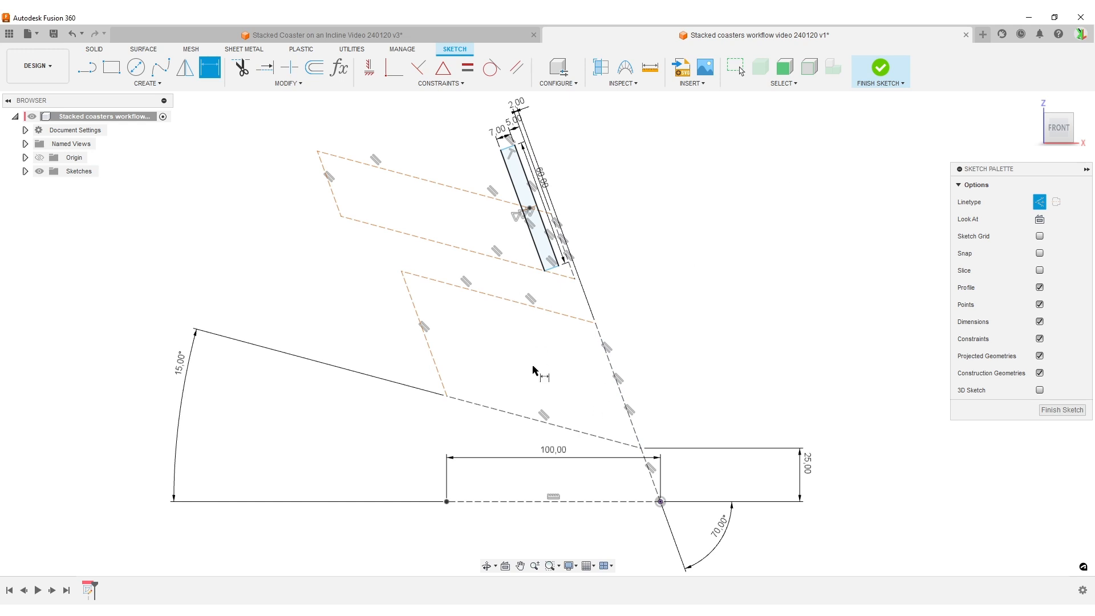
# Dimension the distance between the two parallelograms' lower edges, linking it to the 2 mm gap with the parameter d8.
pyautogui.click(533, 419)
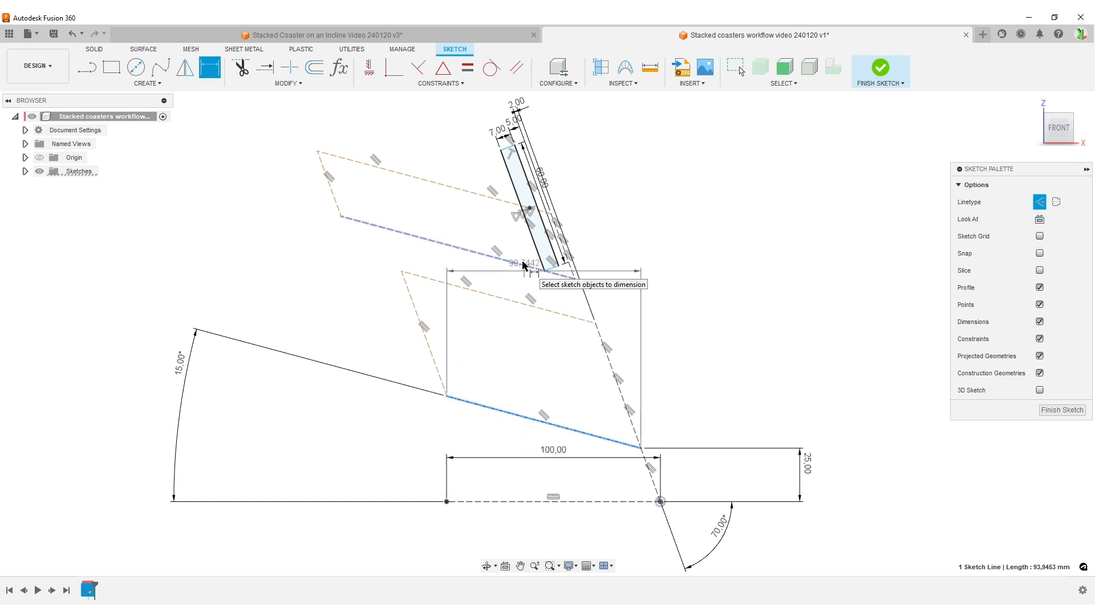
pyautogui.click(710, 414)
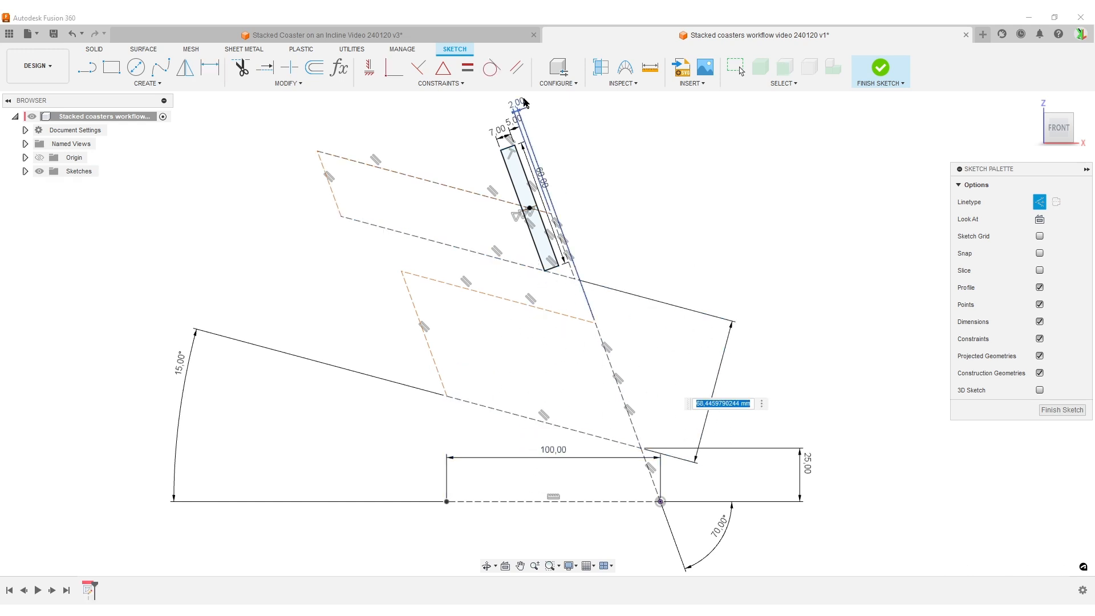
pyautogui.write('d8')
pyautogui.press('Return')
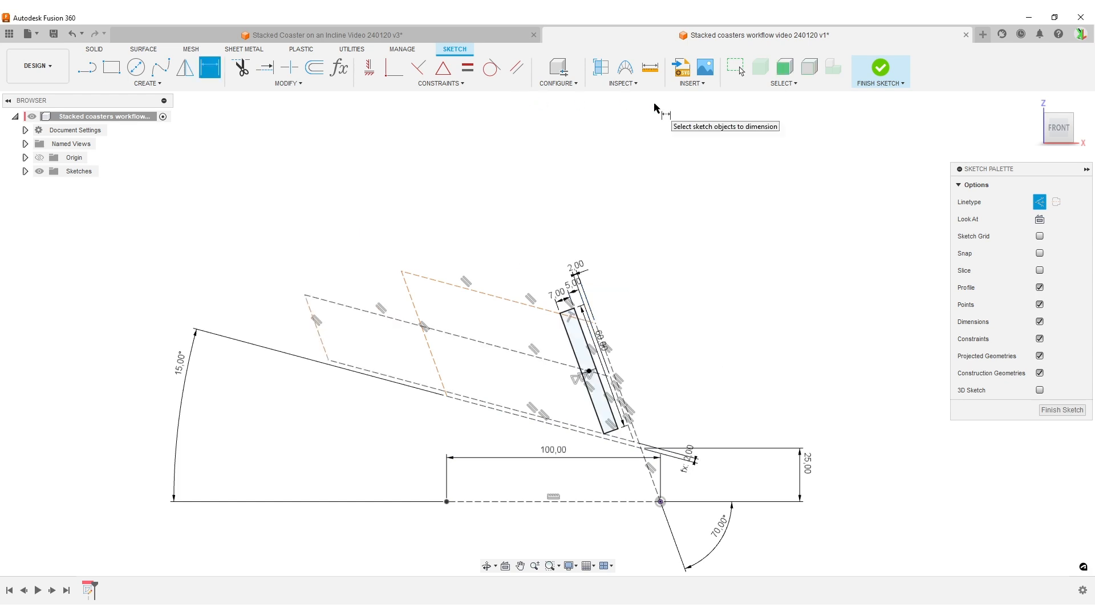
# Bring the coaster parallelogram's left side inside the stand parallelogram and dimension the gap between their left sides as d8.
pyautogui.scroll(3, 399, 319)
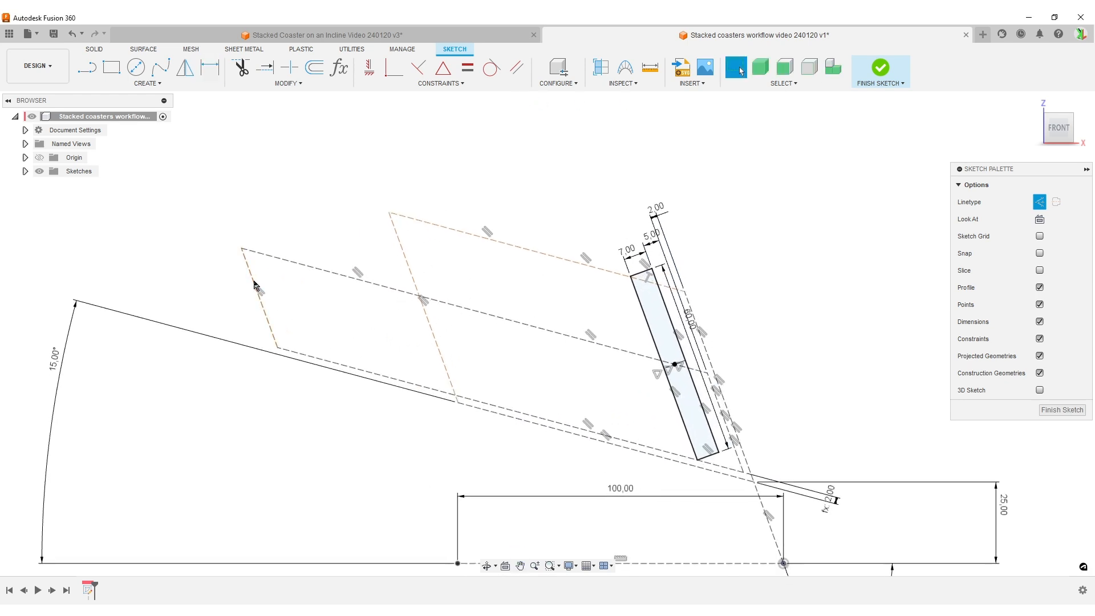
pyautogui.moveTo(245, 253)
pyautogui.mouseDown()
pyautogui.moveTo(281, 260)
pyautogui.moveTo(371, 348)
pyautogui.moveTo(452, 299)
pyautogui.moveTo(395, 286)
pyautogui.moveTo(442, 293)
pyautogui.mouseUp()
pyautogui.press('d')
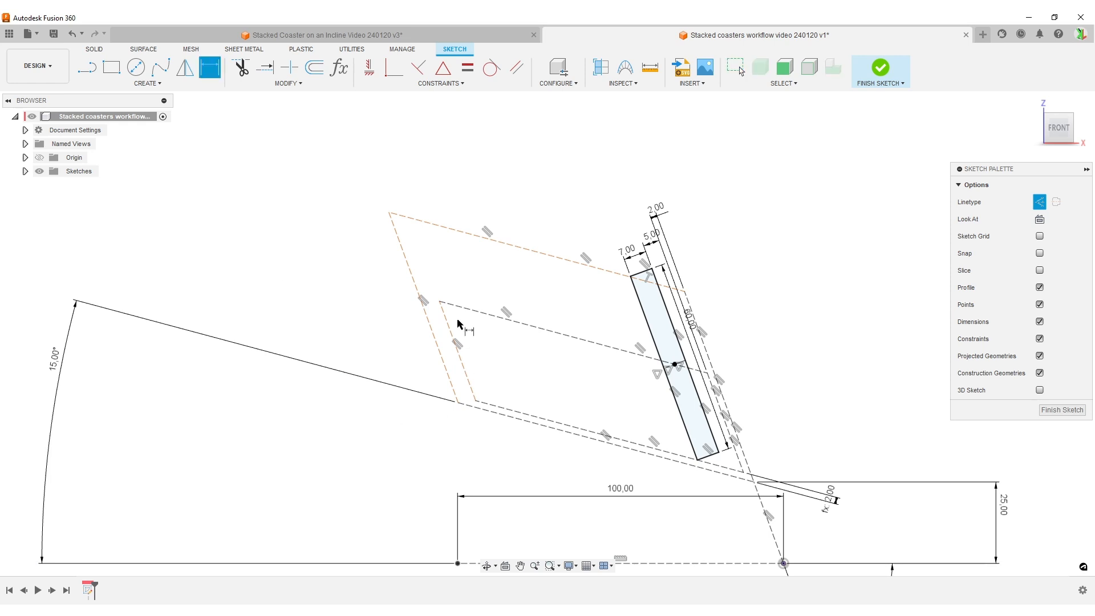
pyautogui.click(435, 340)
pyautogui.click(384, 151)
pyautogui.click(654, 226)
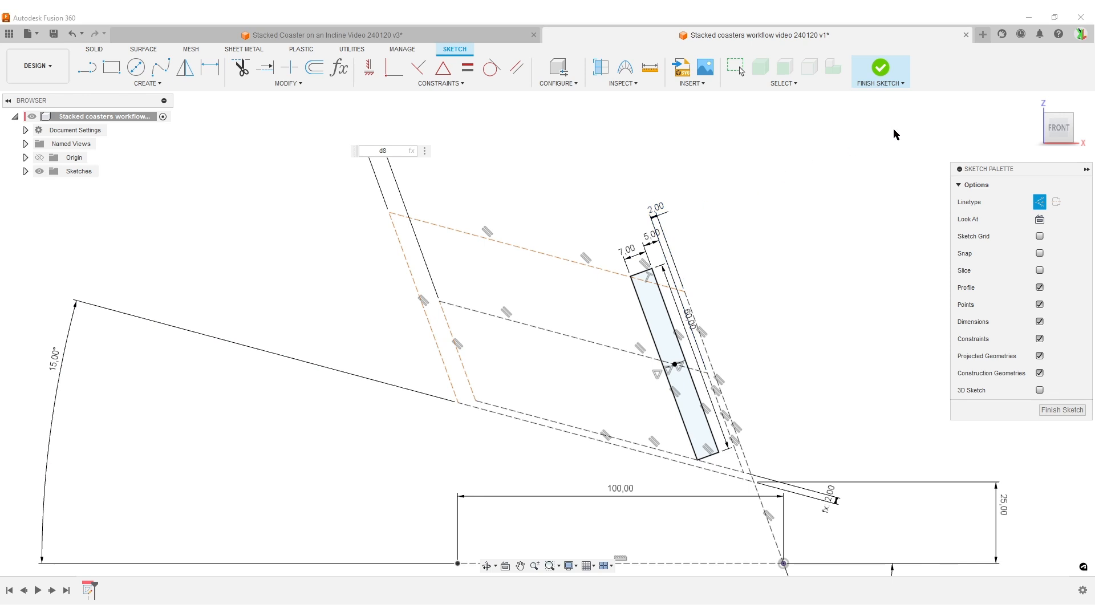
pyautogui.press('Return')
pyautogui.moveTo(732, 337)
pyautogui.mouseDown(button='middle')
pyautogui.moveTo(663, 204)
pyautogui.moveTo(692, 262)
pyautogui.moveTo(690, 293)
pyautogui.mouseUp(button='middle')
pyautogui.press('Escape')
# Lower the stand parallelogram's upper edge to just below the coaster parallelogram's upper edge.
pyautogui.scroll(2, 680, 282)
pyautogui.click(406, 254)
pyautogui.scroll(2, 405, 254)
pyautogui.moveTo(478, 200); pyautogui.dragTo(497, 307)
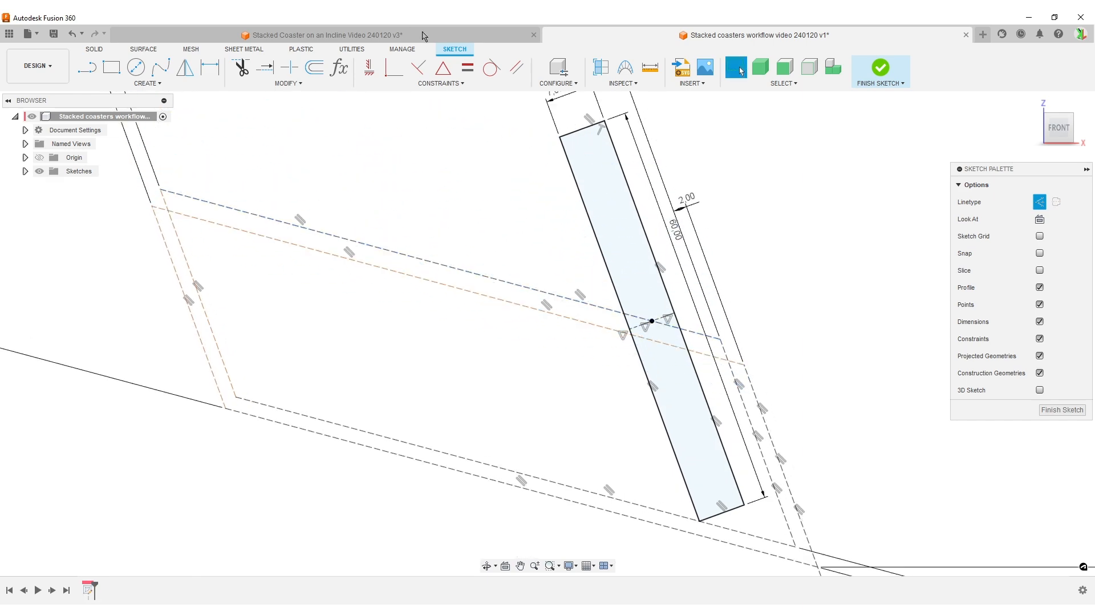
# Switch to the finished coaster example, hide its analysis, and examine the stand's upper edge around the coasters.
pyautogui.click(424, 36)
pyautogui.scroll(2, 640, 306)
pyautogui.click(39, 171)
pyautogui.scroll(2, 720, 330)
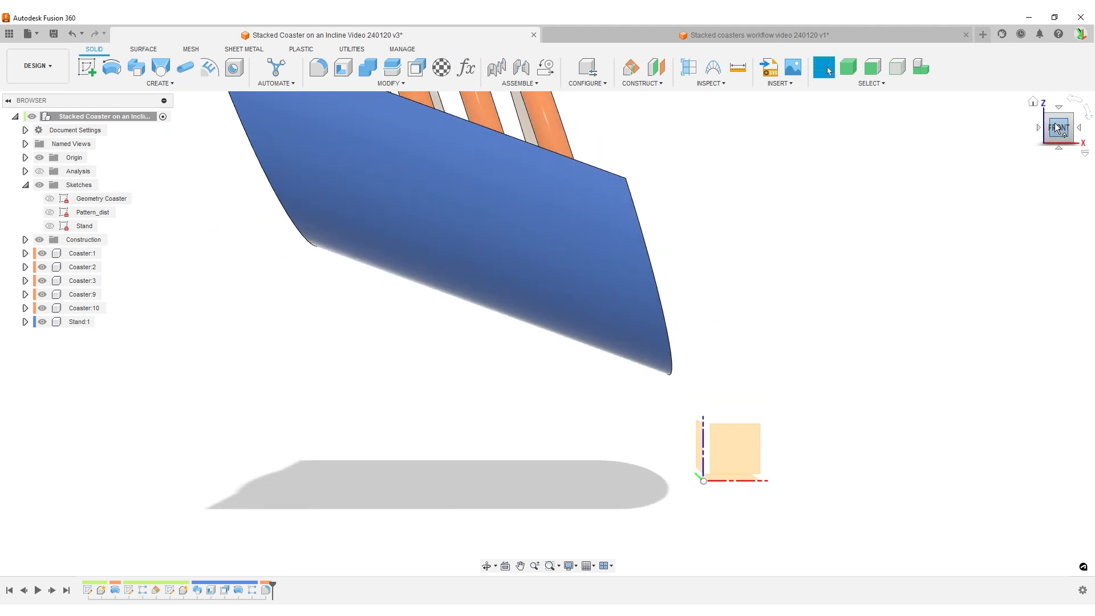
pyautogui.moveTo(1051, 135)
pyautogui.keyDown('shift'); pyautogui.moveTo(827, 256); pyautogui.dragTo(775, 306, button='middle'); pyautogui.keyUp('shift')
pyautogui.scroll(3, 775, 305)
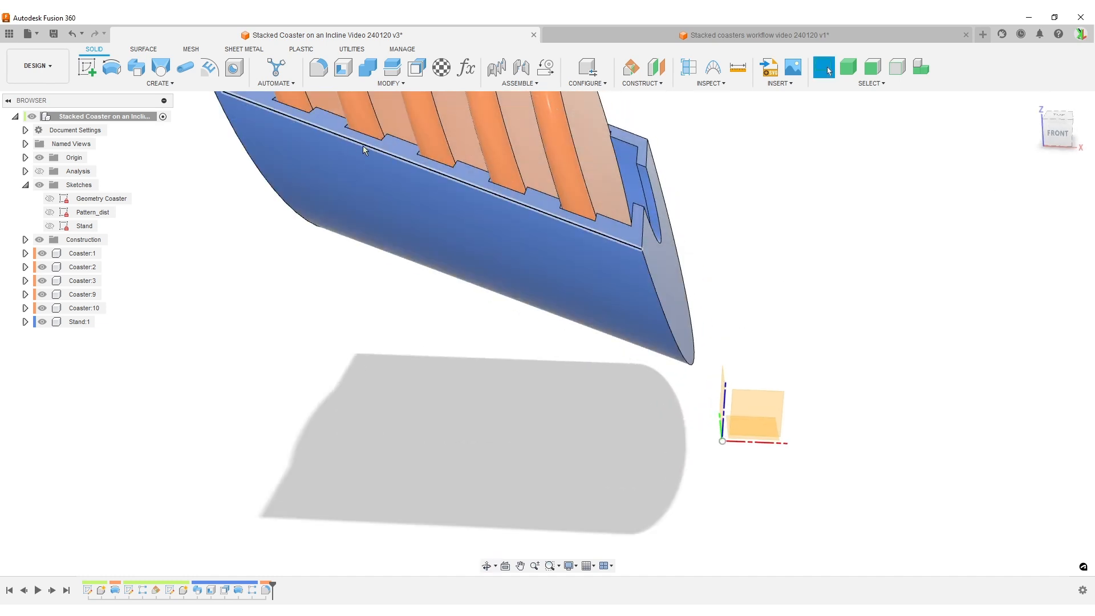
# Return to the workflow design and try the stand parallelogram's upper edge above and below the coaster rectangle's middle line.
pyautogui.click(600, 35)
pyautogui.scroll(-3, 799, 337)
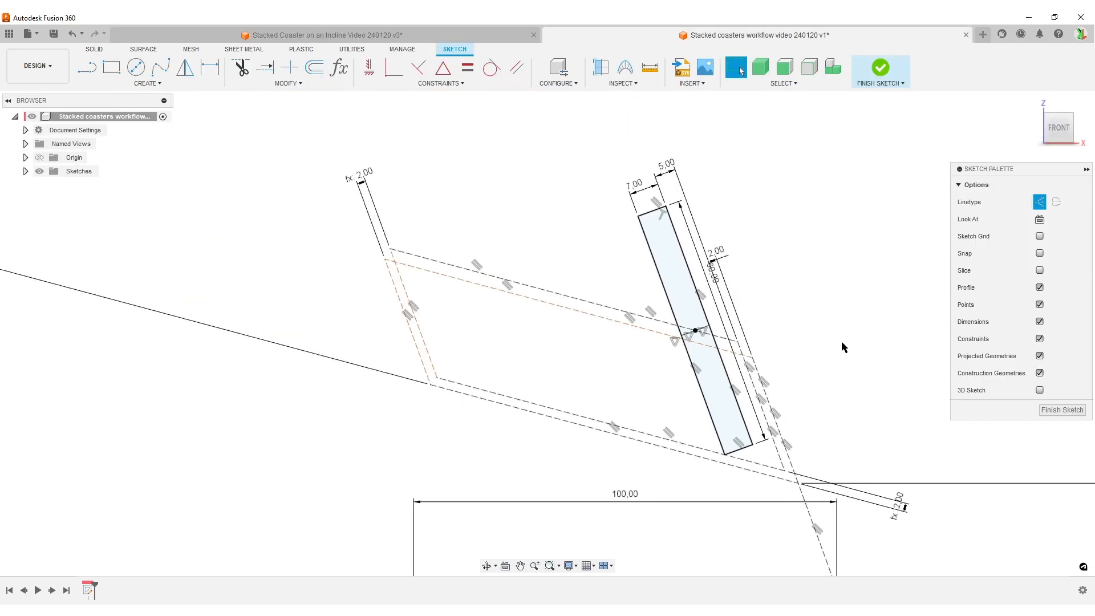
pyautogui.scroll(4, 611, 323)
pyautogui.moveTo(585, 260); pyautogui.dragTo(567, 156)
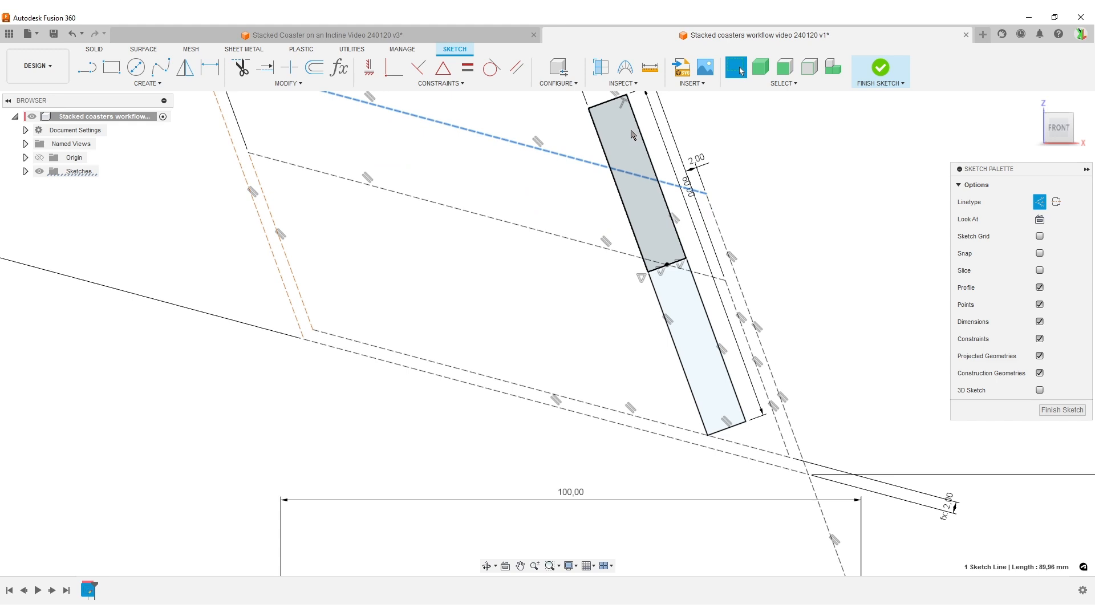
pyautogui.moveTo(557, 159)
pyautogui.mouseDown()
pyautogui.moveTo(573, 250)
pyautogui.moveTo(602, 297)
pyautogui.mouseUp()
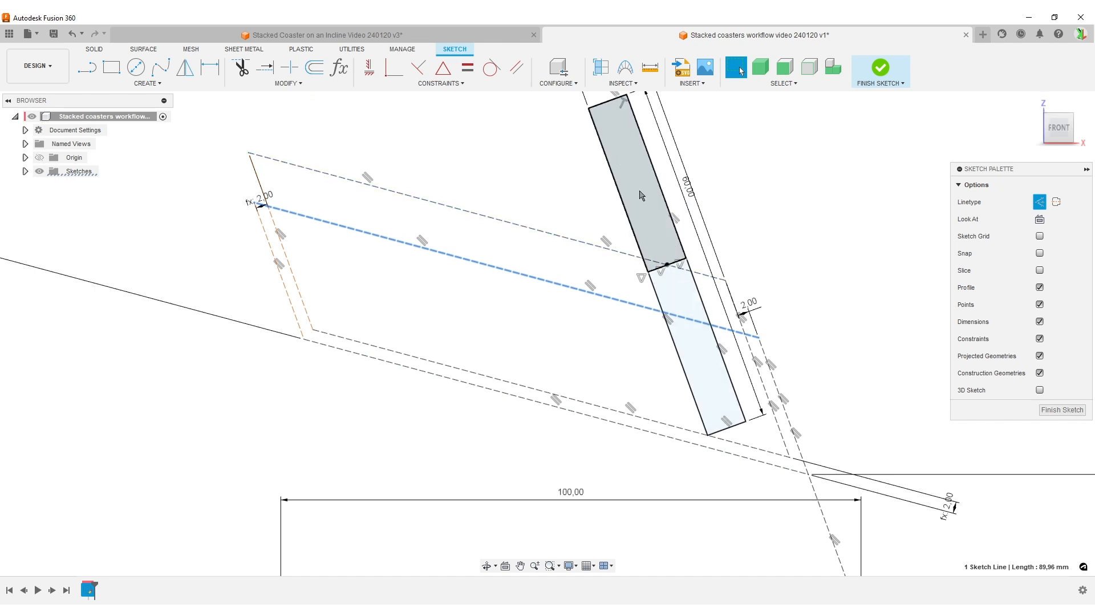
pyautogui.click(865, 226)
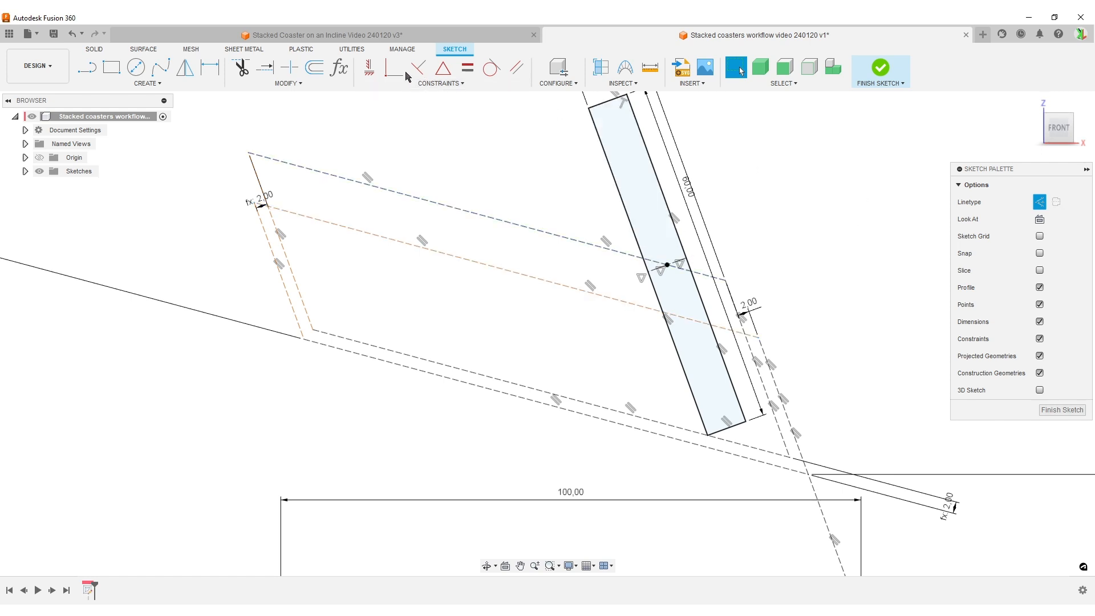
# Make the stand parallelogram's upper edge coincident with the left end of the coaster rectangle's middle line.
pyautogui.click(626, 307)
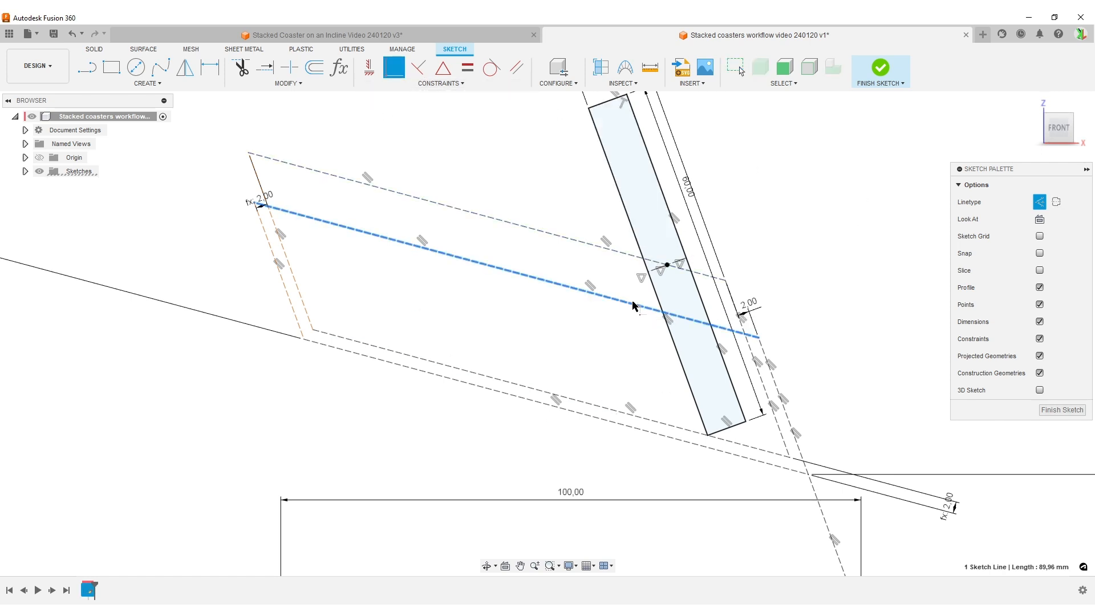
pyautogui.click(649, 272)
pyautogui.scroll(-3, 640, 345)
pyautogui.scroll(2, 641, 349)
pyautogui.press('Escape')
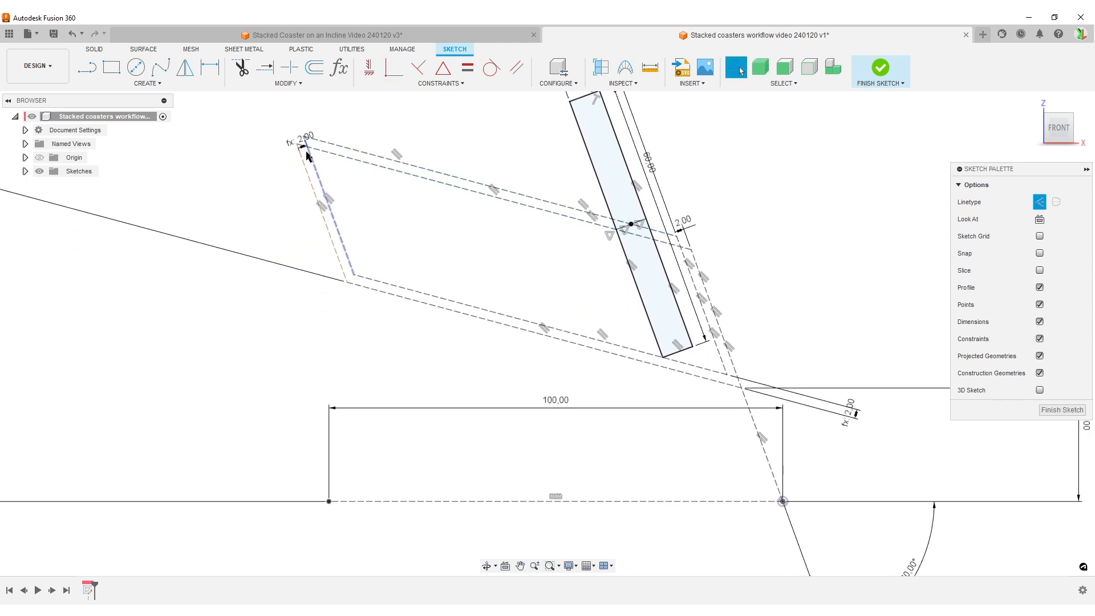
# Move the parallelograms' left sides toward the coaster and place the base line's 100 mm dimension below the line.
pyautogui.moveTo(308, 171)
pyautogui.mouseDown()
pyautogui.moveTo(528, 240)
pyautogui.moveTo(300, 188)
pyautogui.moveTo(594, 313)
pyautogui.moveTo(474, 259)
pyautogui.moveTo(243, 217)
pyautogui.moveTo(607, 345)
pyautogui.moveTo(335, 249)
pyautogui.moveTo(398, 293)
pyautogui.moveTo(391, 289)
pyautogui.mouseUp()
pyautogui.scroll(-3, 459, 351)
pyautogui.click(577, 469)
pyautogui.moveTo(522, 382); pyautogui.dragTo(531, 502)
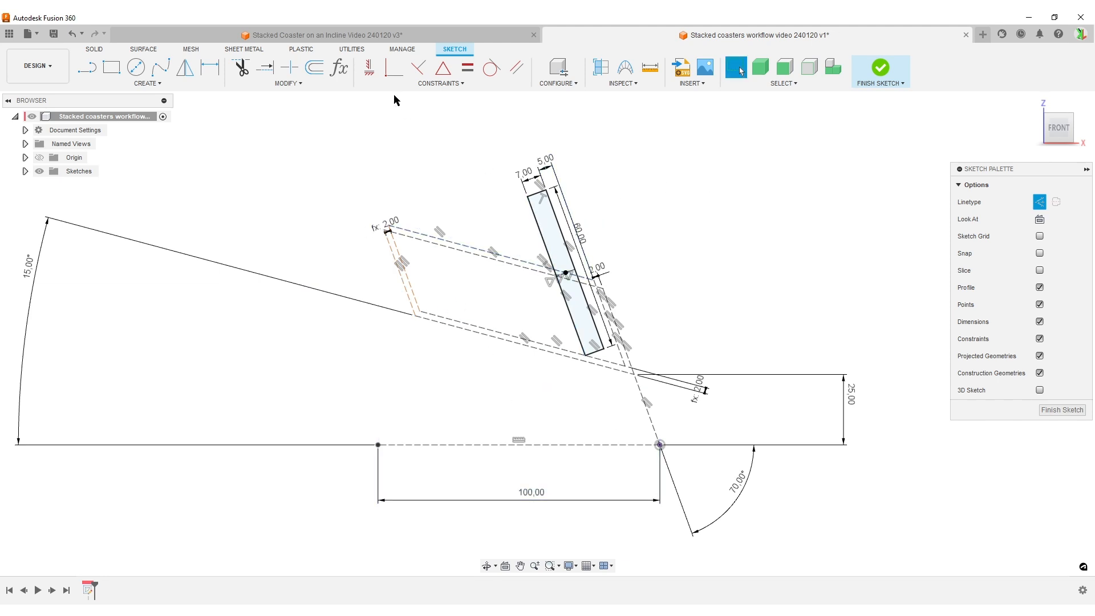
# Add a user parameter named Coaster_count with no units and the expression 5.
pyautogui.click(340, 67)
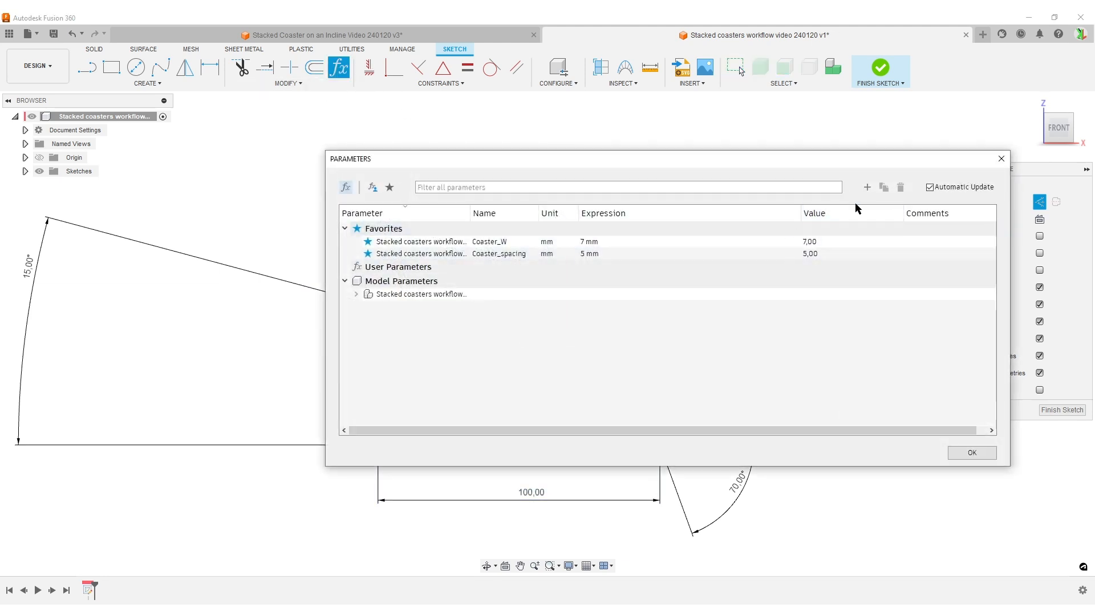
pyautogui.click(867, 187)
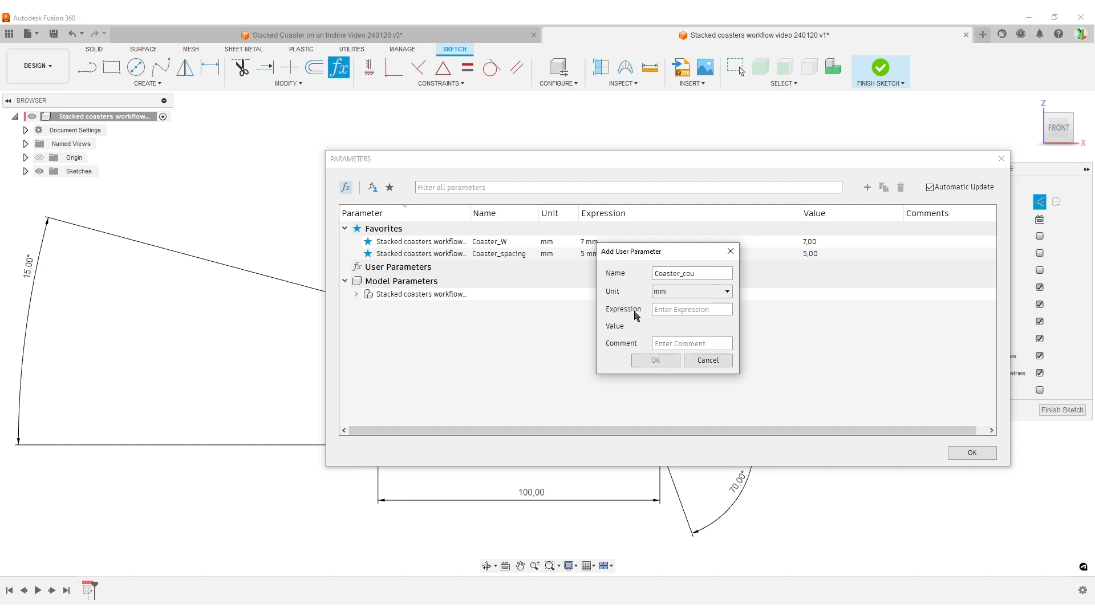
pyautogui.click(723, 291)
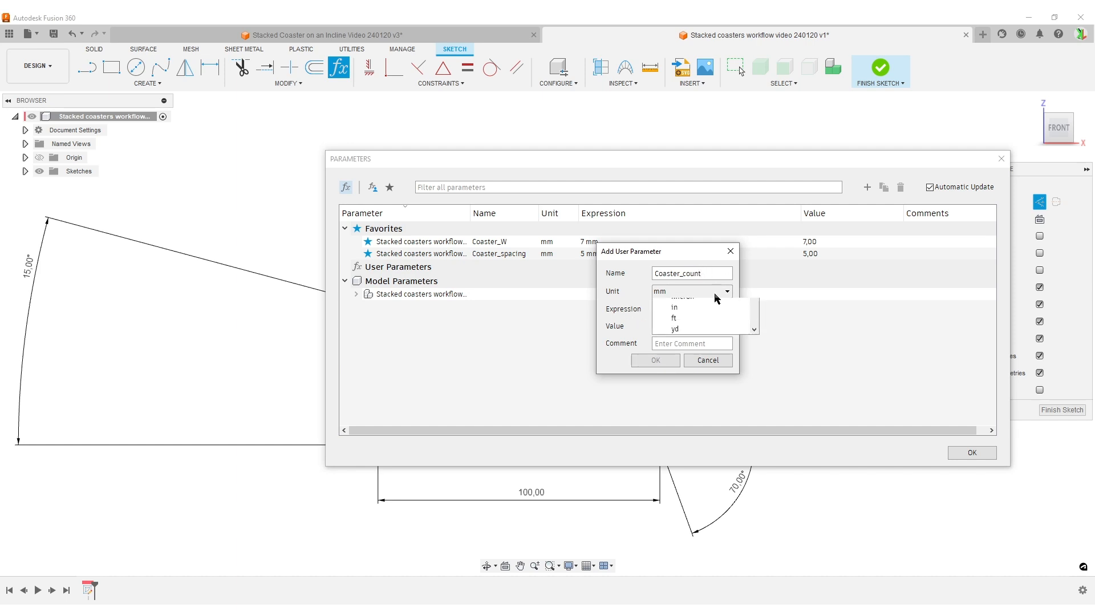
pyautogui.click(677, 301)
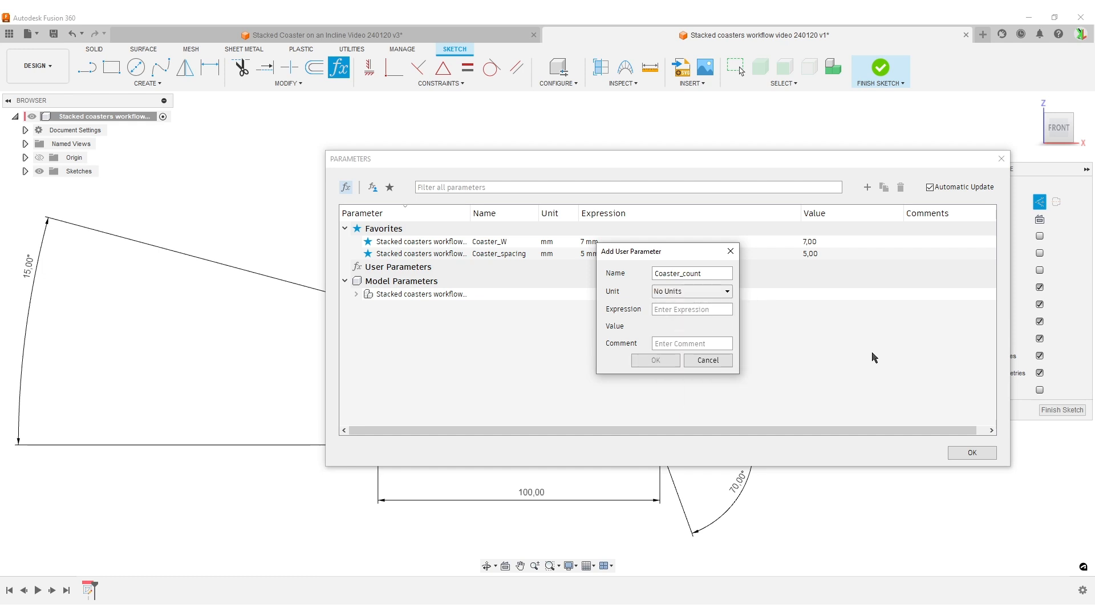
pyautogui.write('5')
pyautogui.press('Return')
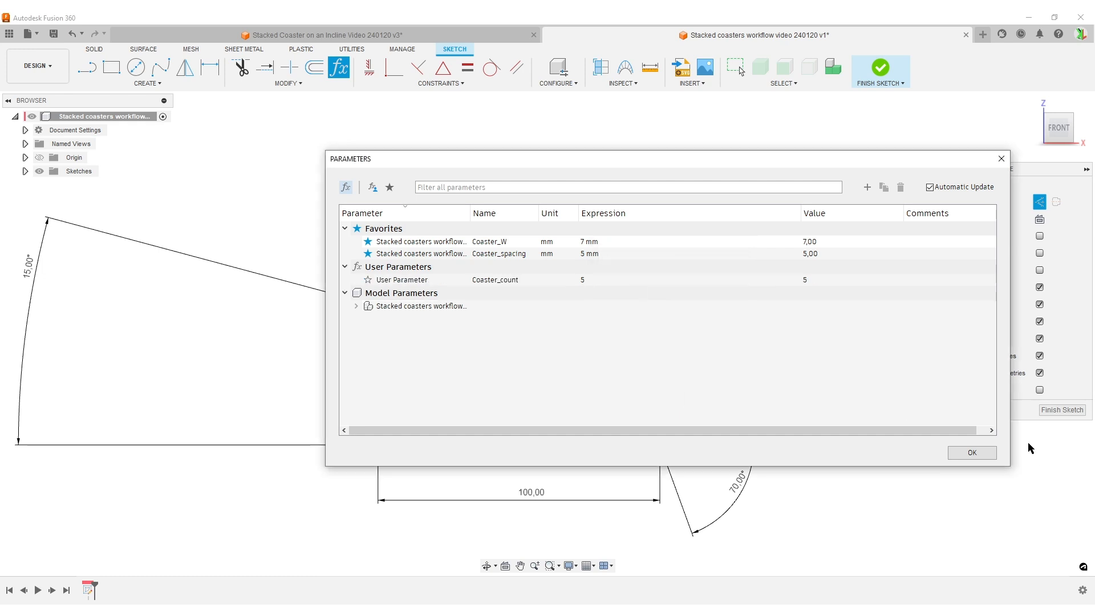
pyautogui.click(973, 453)
# Move the coaster's 60 mm length dimension inside the rectangle and hide all sketch dimensions.
pyautogui.scroll(5, 533, 440)
pyautogui.moveTo(563, 398); pyautogui.dragTo(575, 462, button='middle')
pyautogui.scroll(-2, 572, 456)
pyautogui.scroll(2, 651, 334)
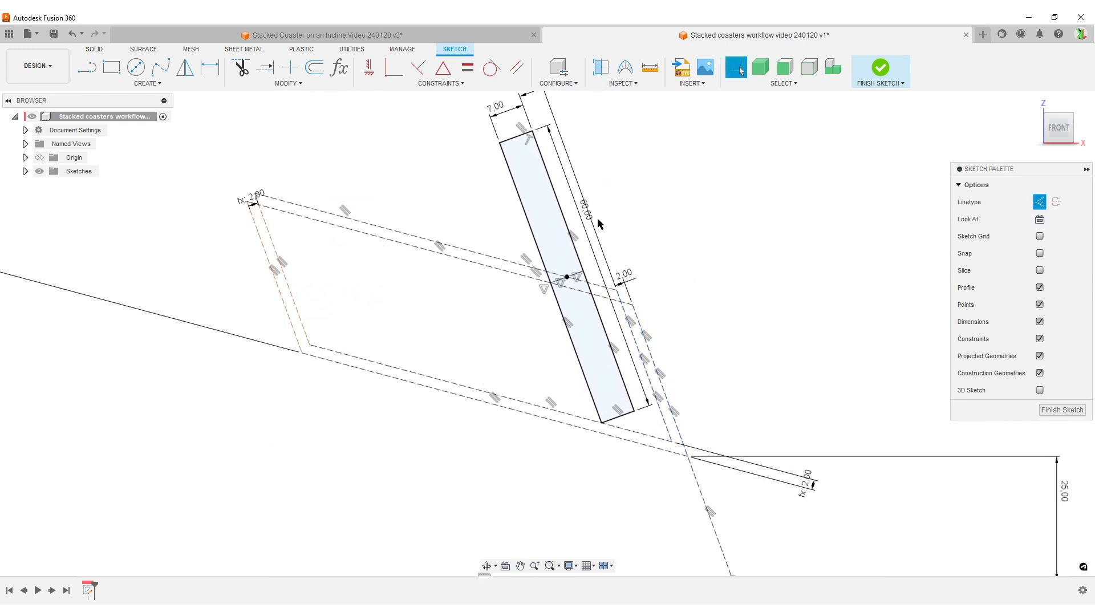
pyautogui.moveTo(587, 214); pyautogui.dragTo(554, 222)
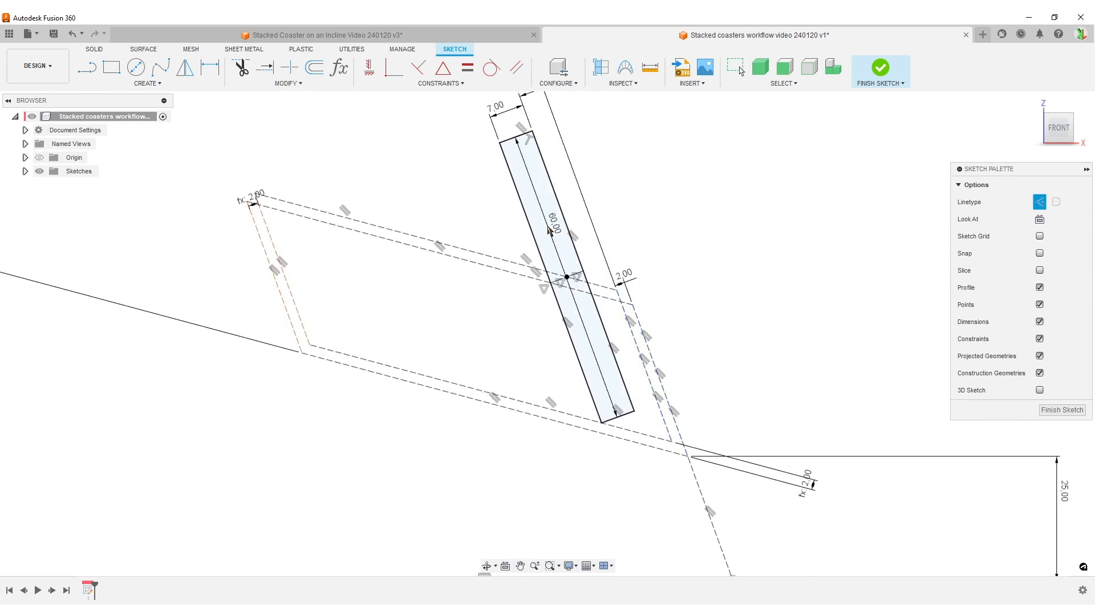
pyautogui.scroll(-2, 641, 246)
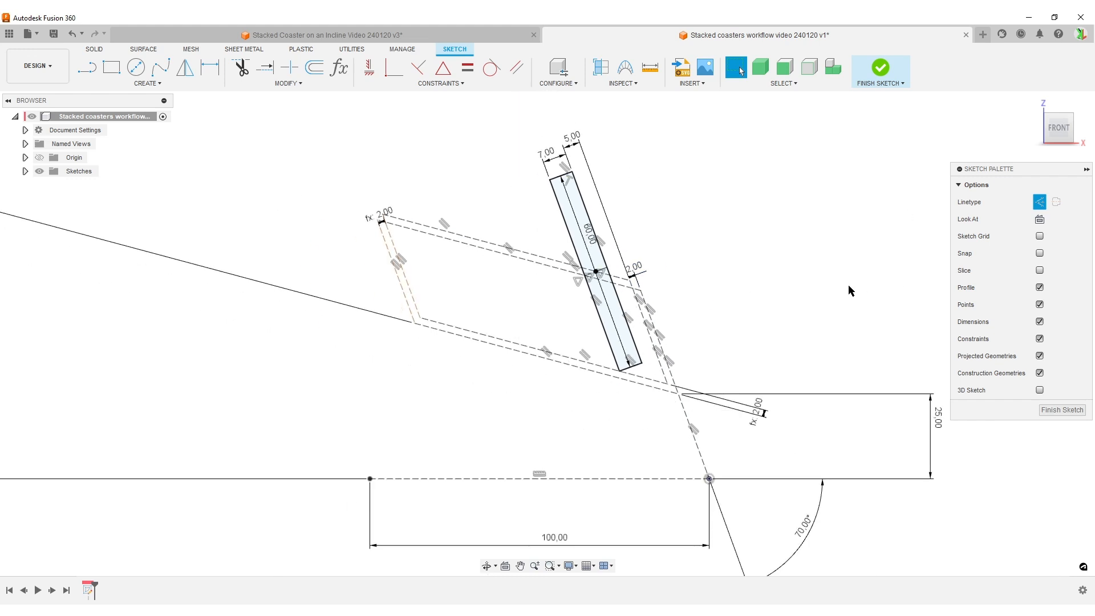
pyautogui.click(1040, 321)
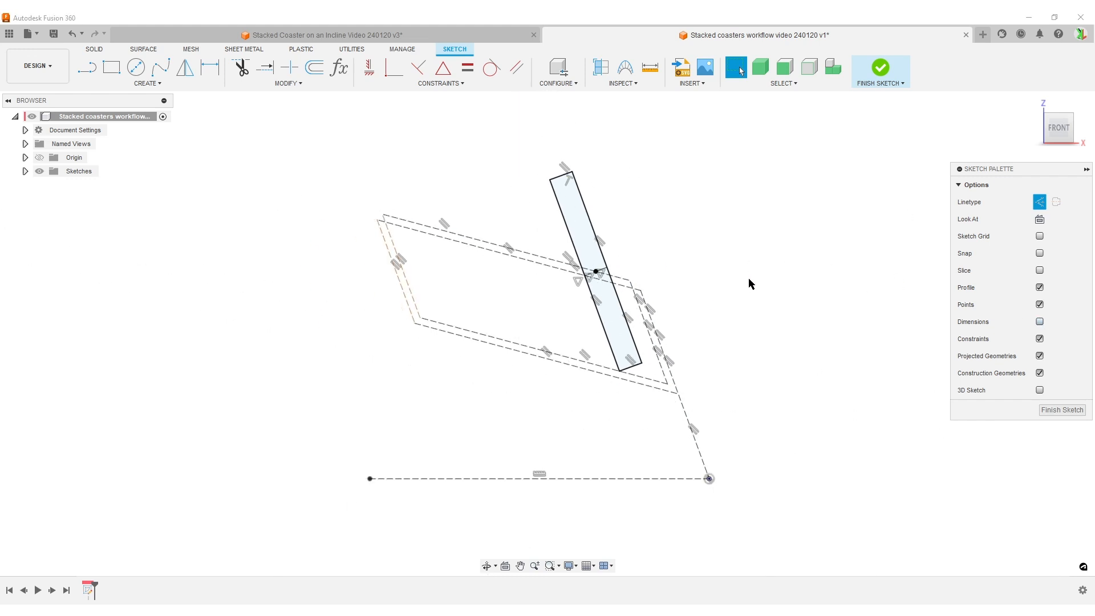
pyautogui.scroll(2, 451, 416)
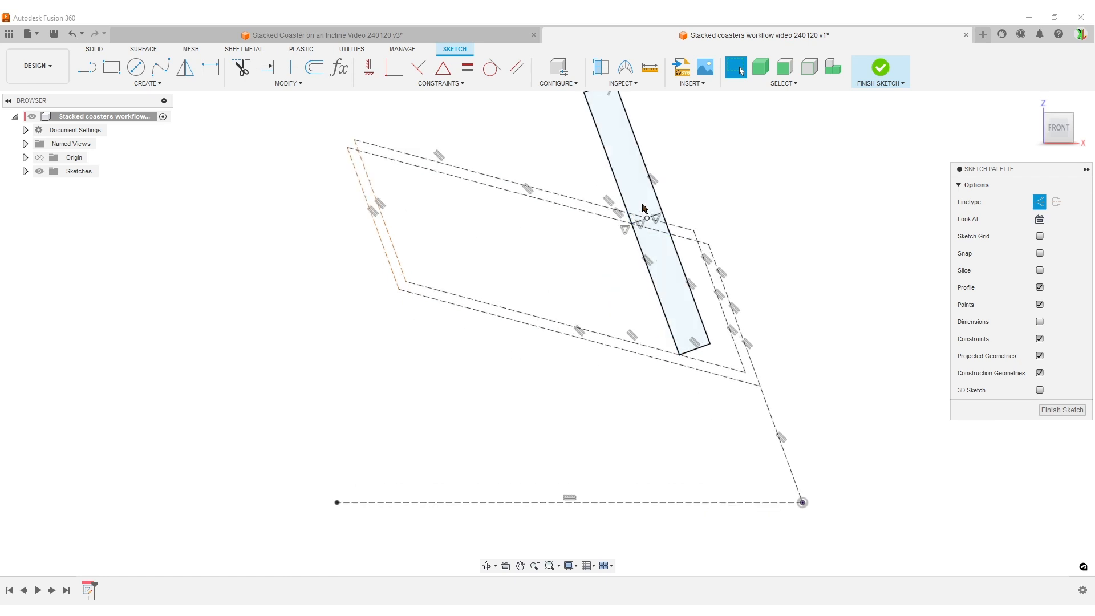
pyautogui.scroll(-2, 641, 253)
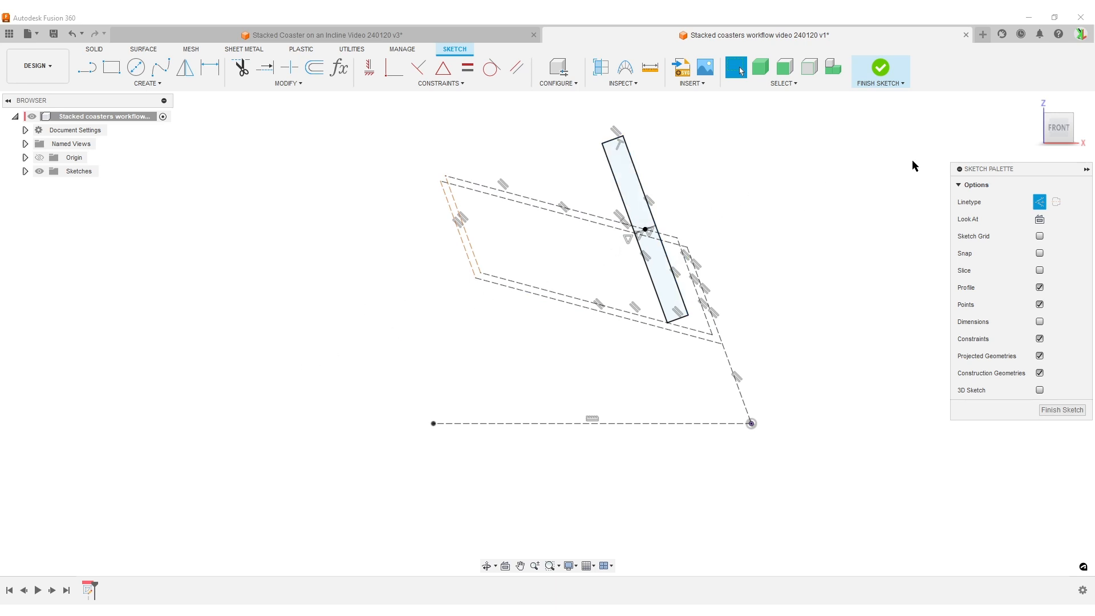
# Draw a construction line about 62 mm long from the inner parallelogram's upper right corner, perpendicular to the coaster, and connect it to the inner lower left corner.
pyautogui.press('l')
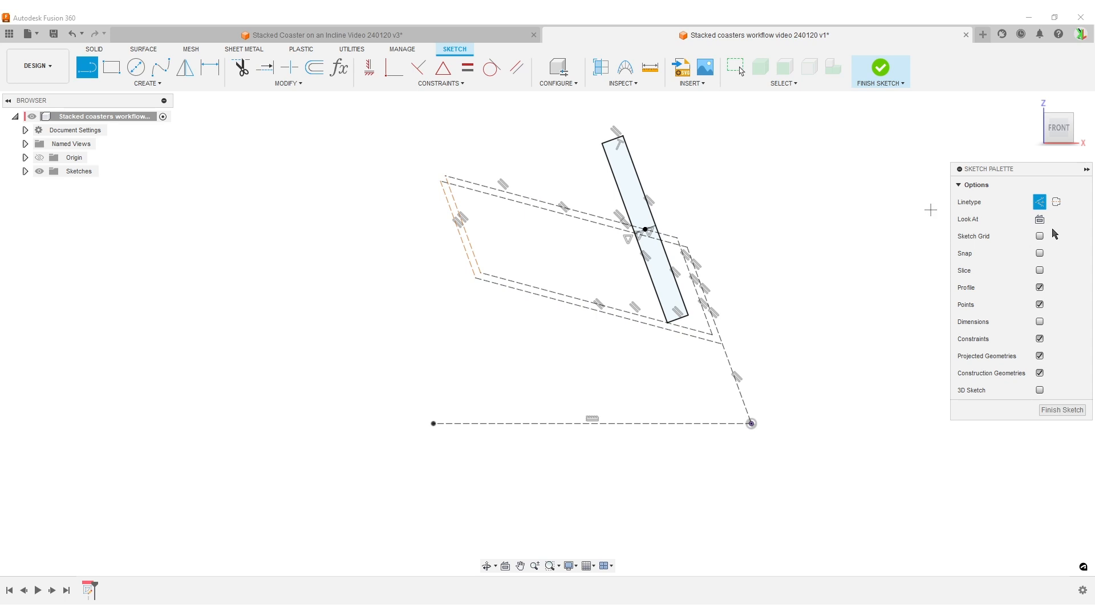
pyautogui.scroll(3, 707, 277)
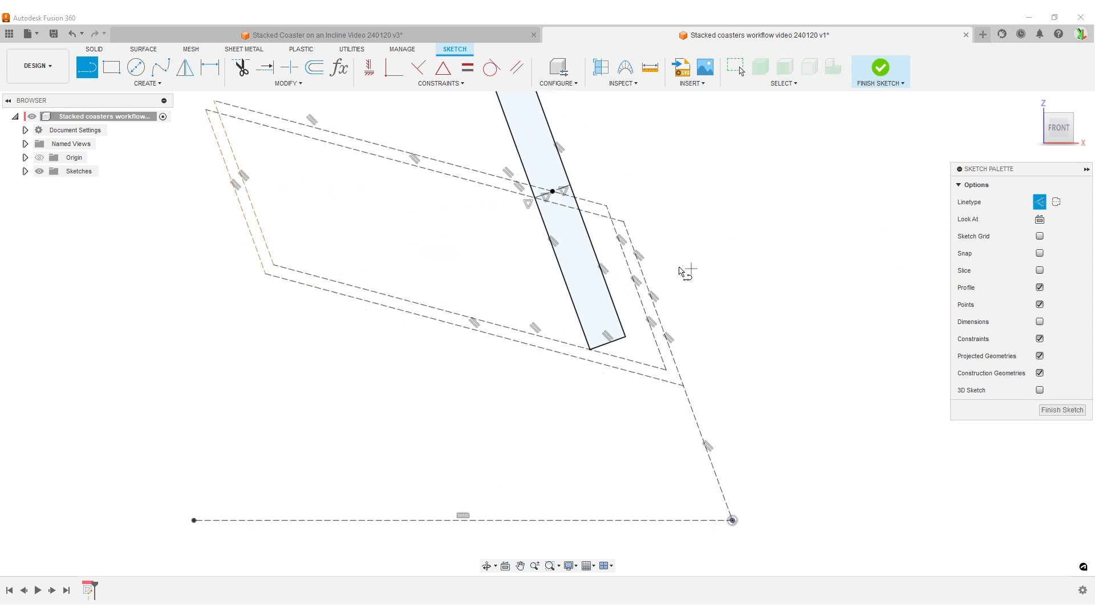
pyautogui.click(607, 205)
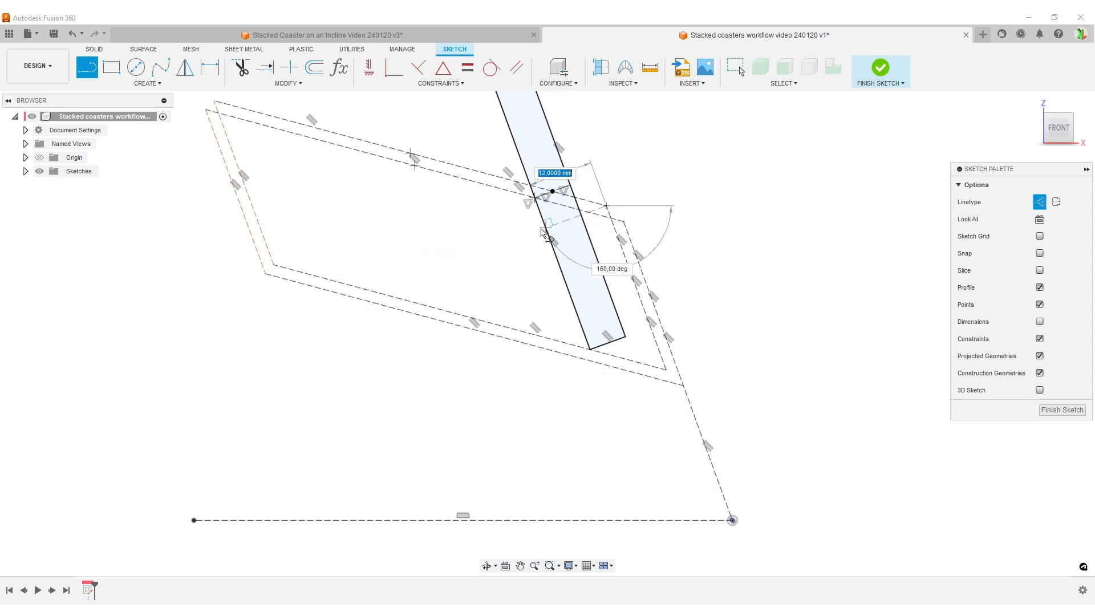
pyautogui.click(294, 320)
pyautogui.click(274, 265)
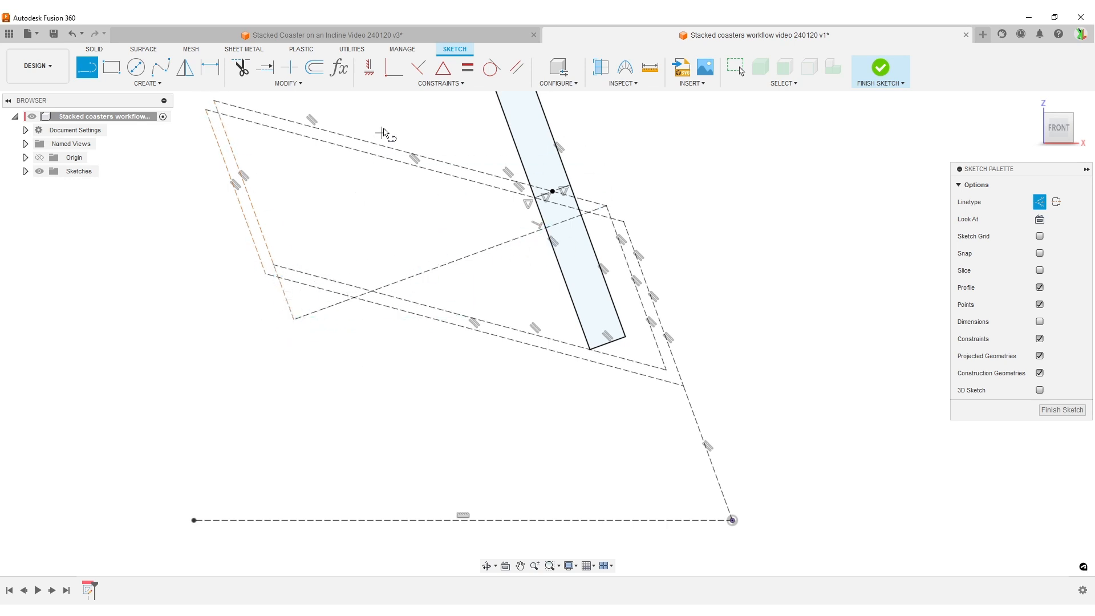
# Constrain the long construction line perpendicular to the short connector at the inner parallelogram's lower left corner.
pyautogui.click(418, 67)
pyautogui.click(398, 283)
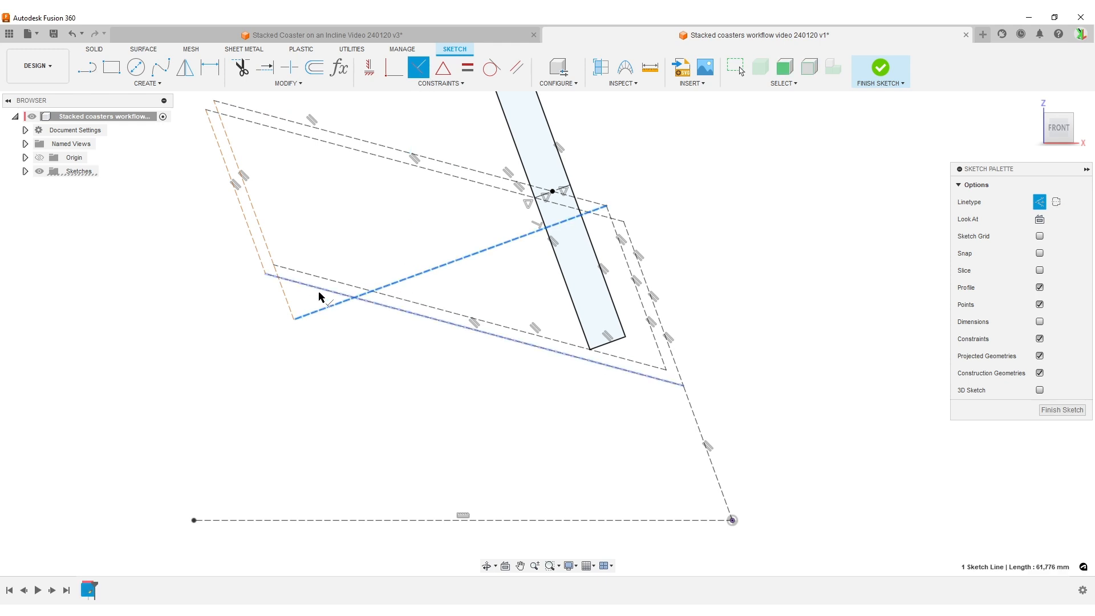
pyautogui.click(288, 301)
pyautogui.scroll(-3, 291, 308)
pyautogui.moveTo(331, 339); pyautogui.dragTo(409, 416, button='middle')
pyautogui.scroll(3, 428, 393)
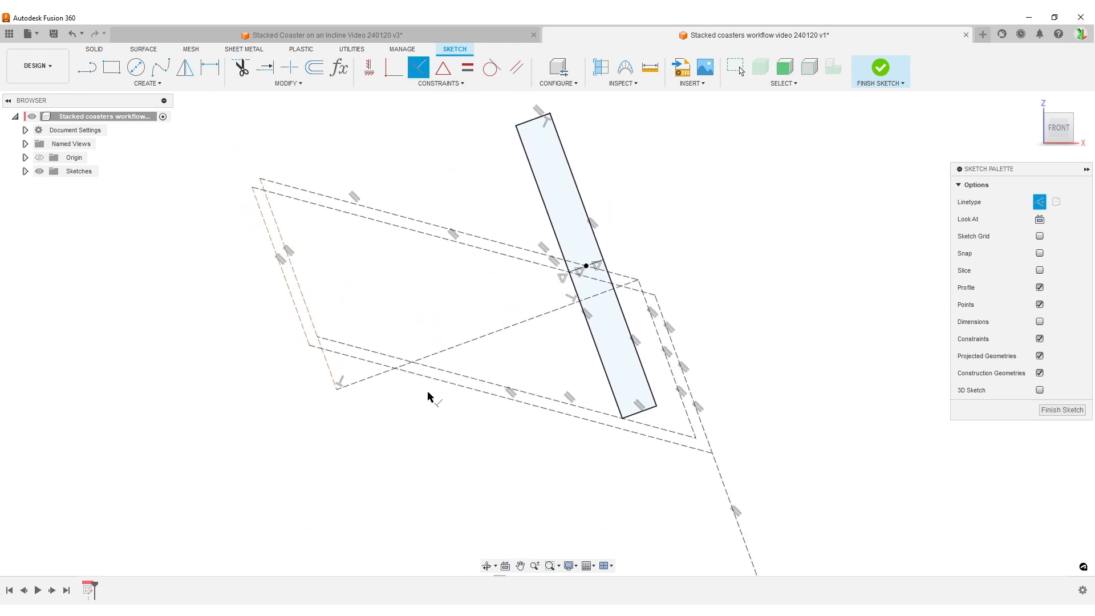
# Dimension the long perpendicular construction line with the expression Coaster_count*(Coaster_W+Coaster_spacing)+Coaster_spacing.
pyautogui.press('Escape')
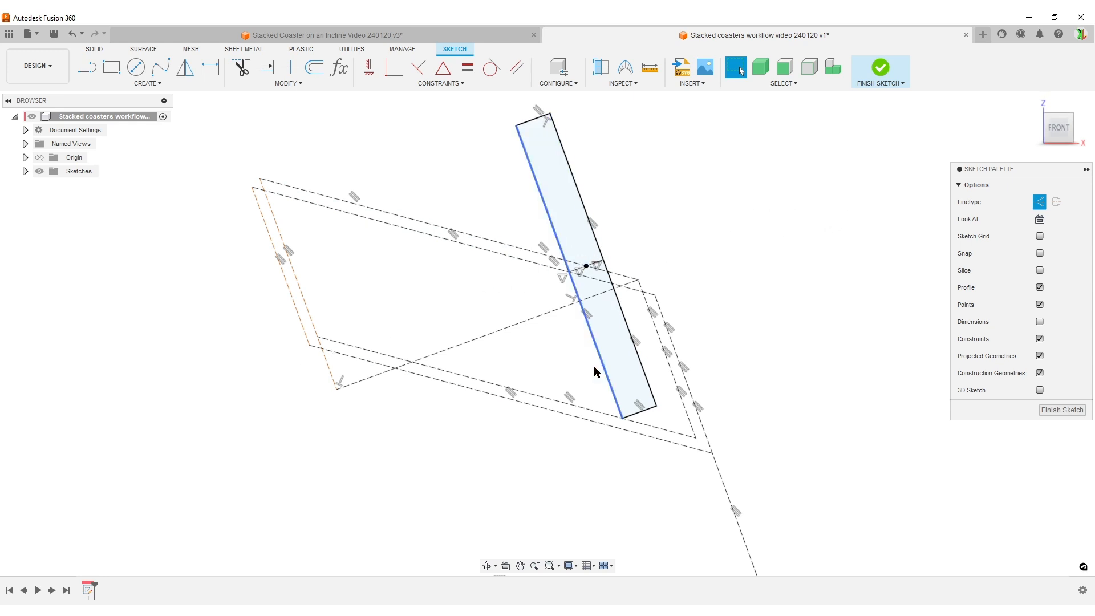
pyautogui.press('d')
pyautogui.click(534, 318)
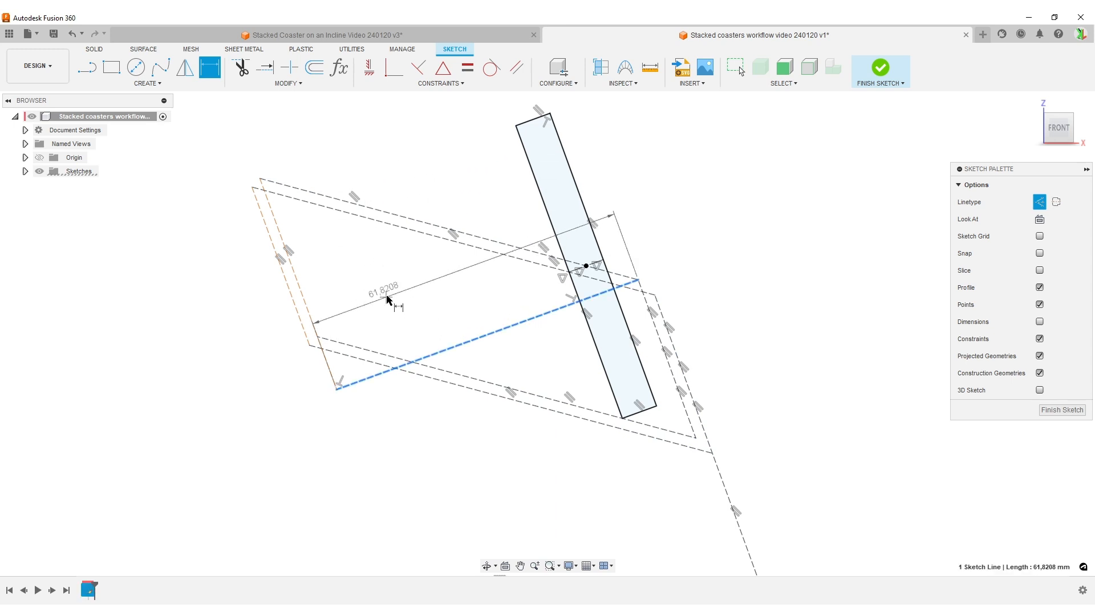
pyautogui.click(391, 293)
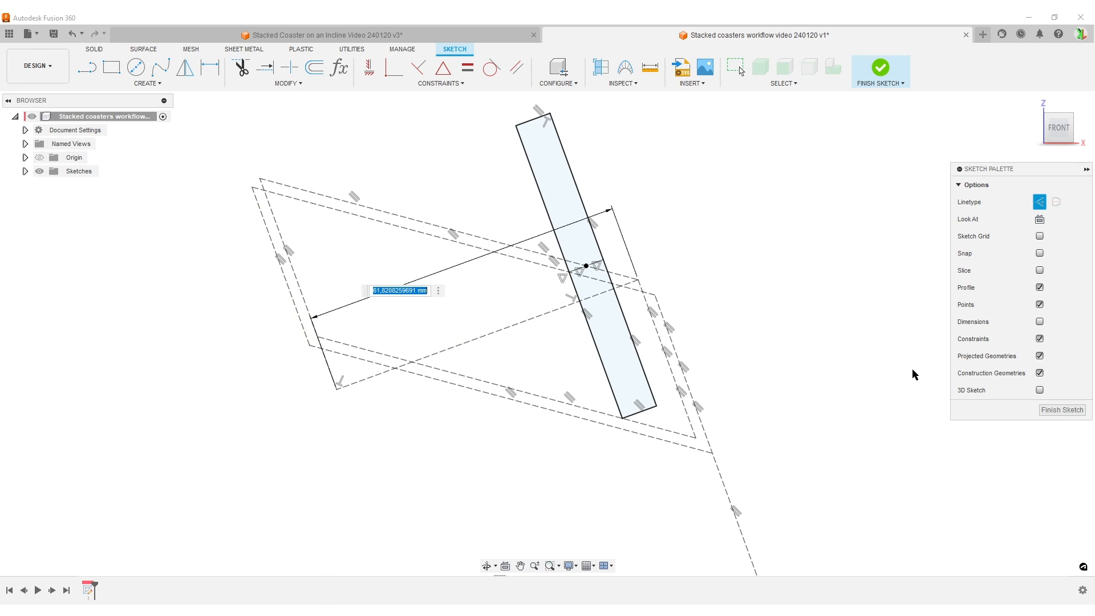
pyautogui.write('c')
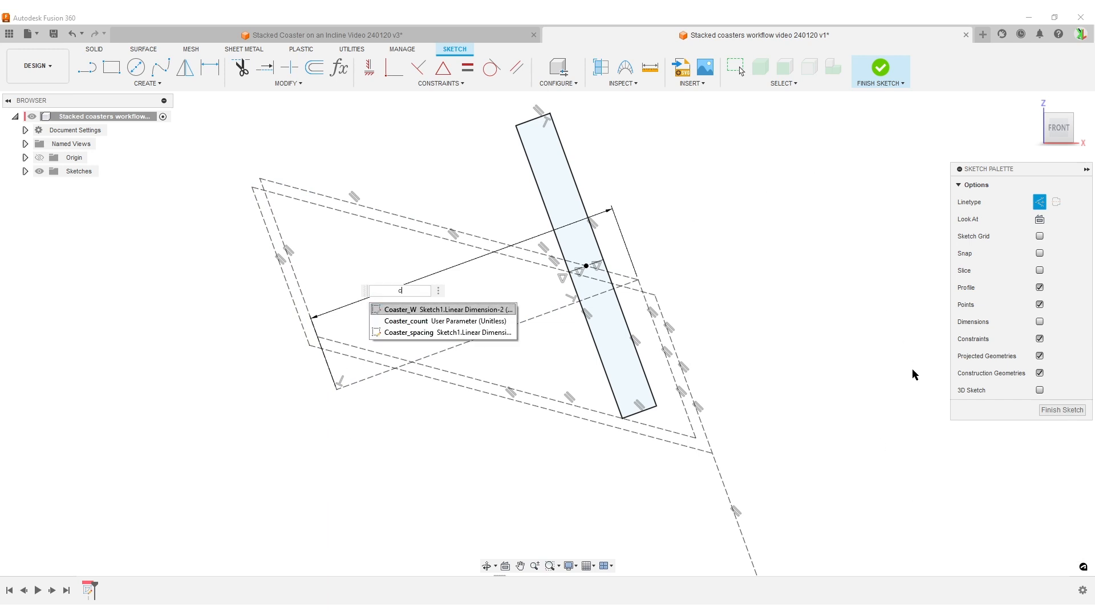
pyautogui.press('Down')
pyautogui.press('Return')
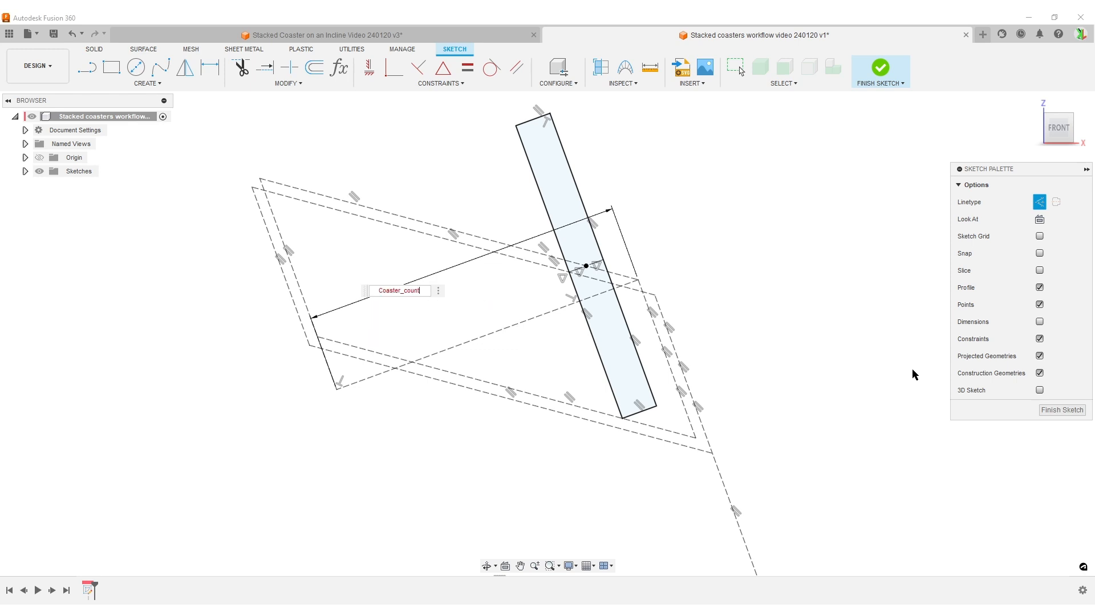
pyautogui.write('*(w')
pyautogui.press('Return')
pyautogui.write('sp')
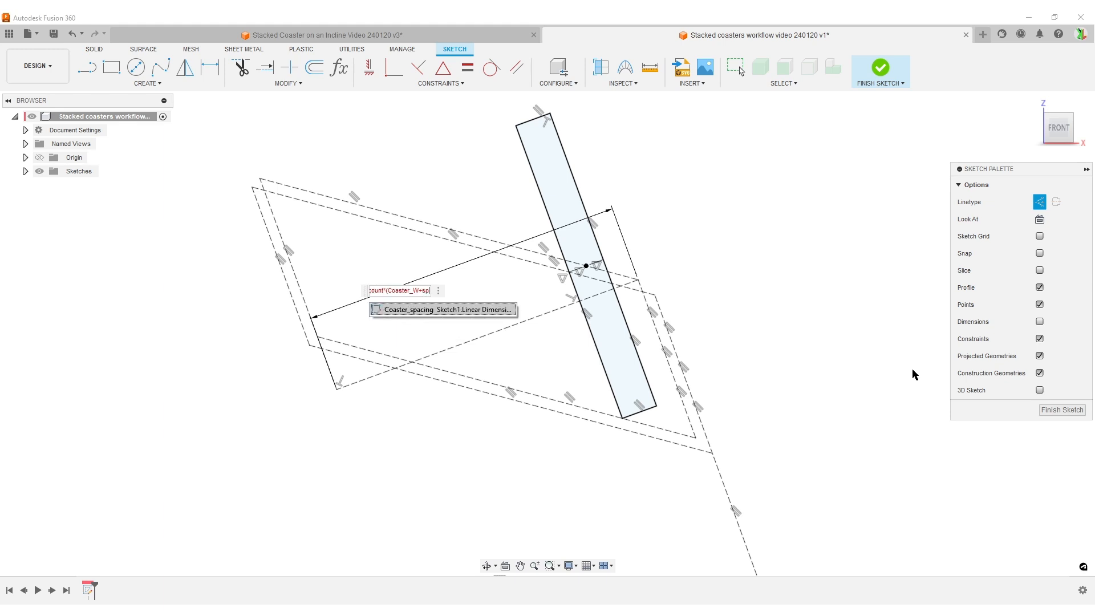
pyautogui.press('Tab')
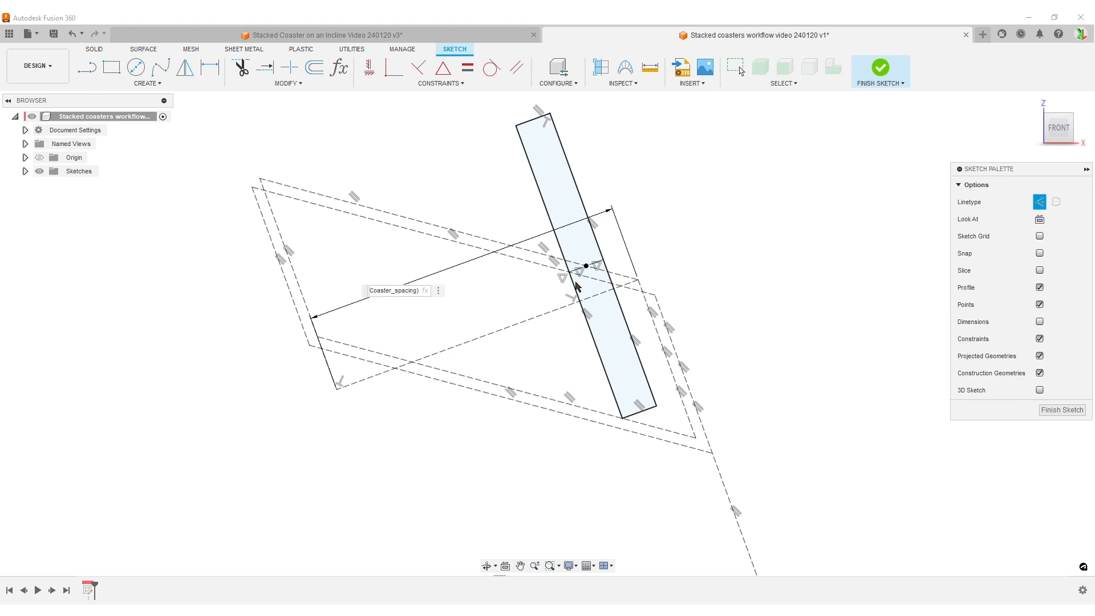
pyautogui.write('+Coaster_spacing')
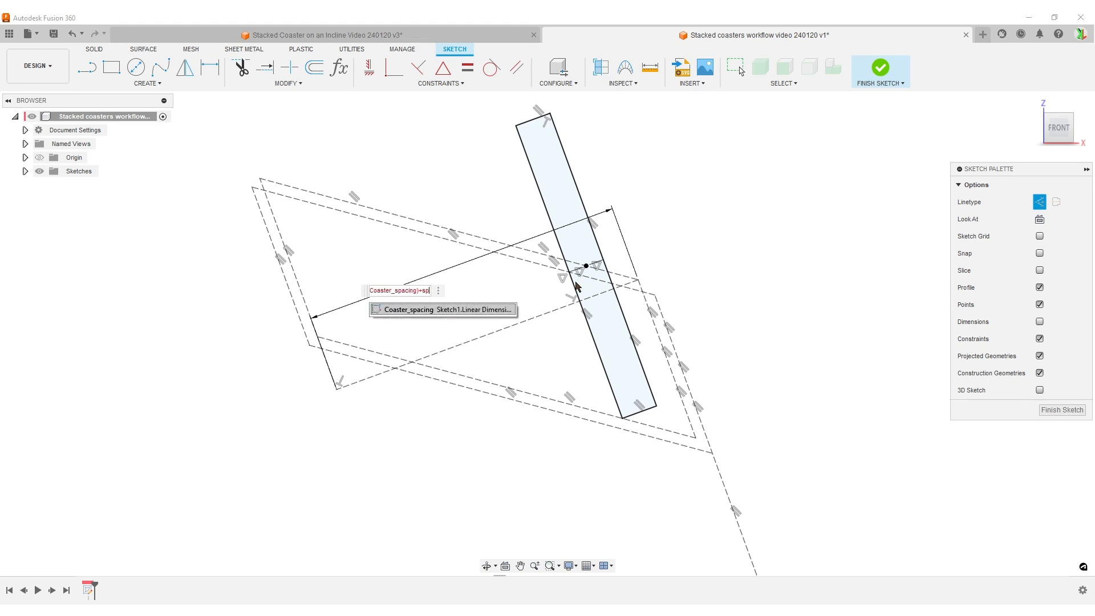
pyautogui.press('Return')
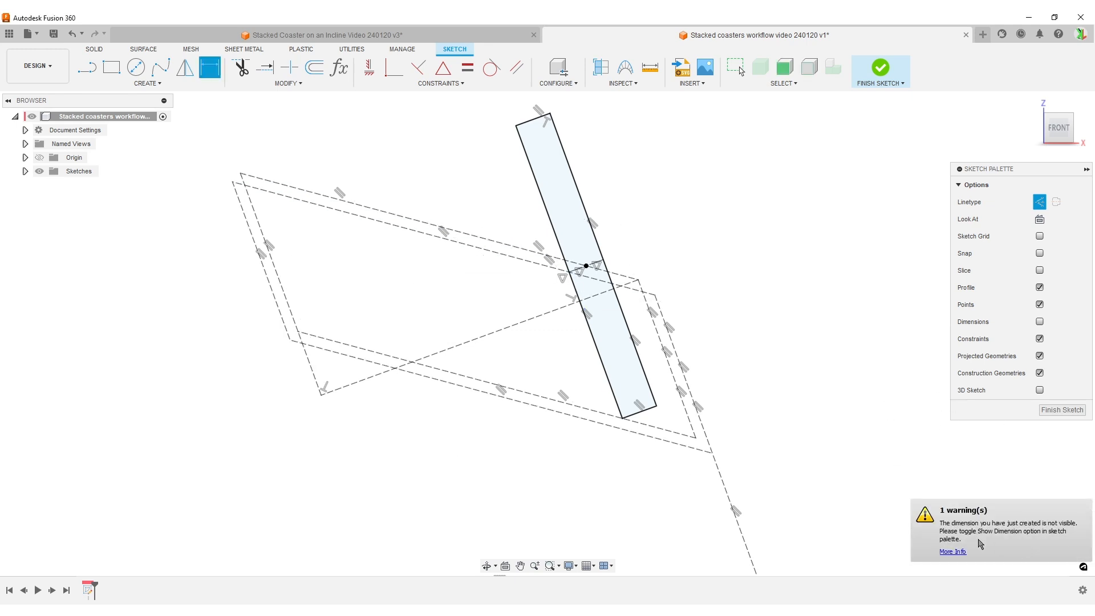
# Show the sketch dimensions, and move the long construction line's dimension above the layout and the 15° dimension closer to the parallelogram.
pyautogui.click(1040, 322)
pyautogui.scroll(-5, 732, 368)
pyautogui.scroll(-3, 732, 368)
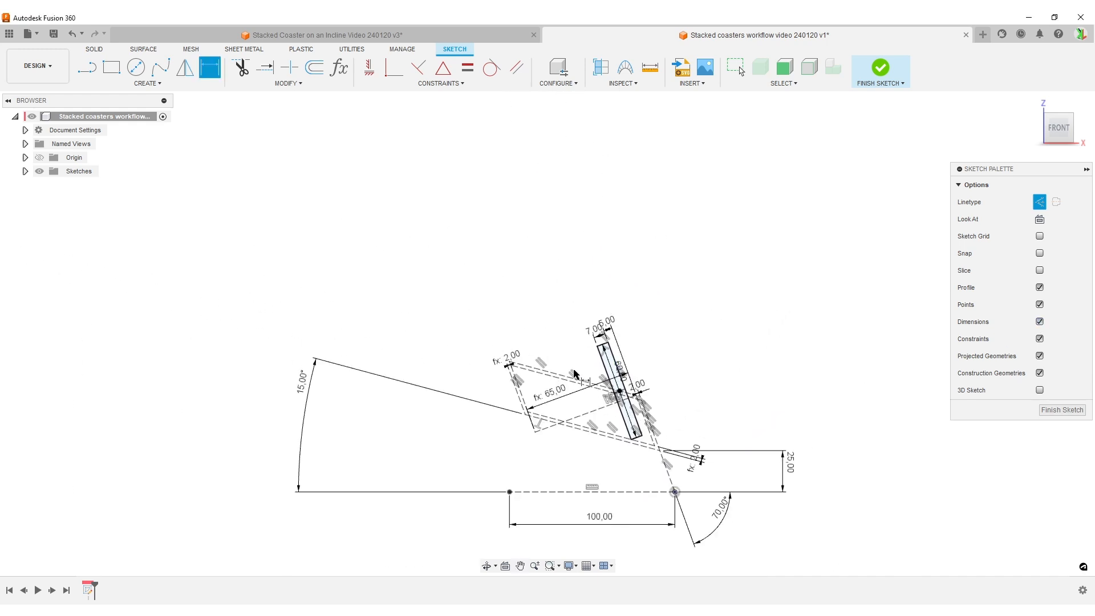
pyautogui.press('Escape')
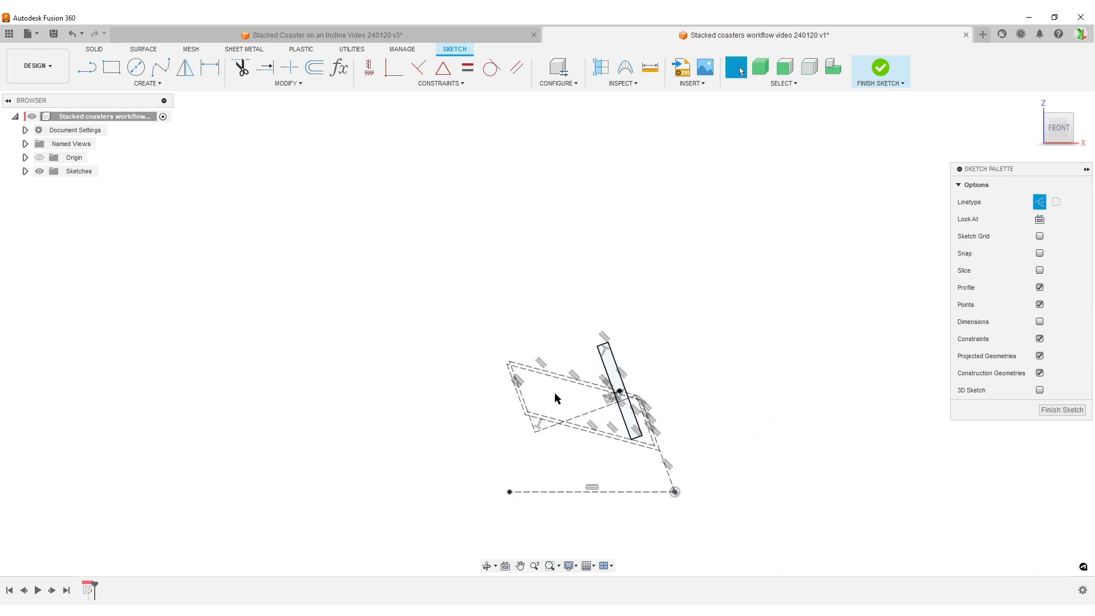
pyautogui.click(1040, 324)
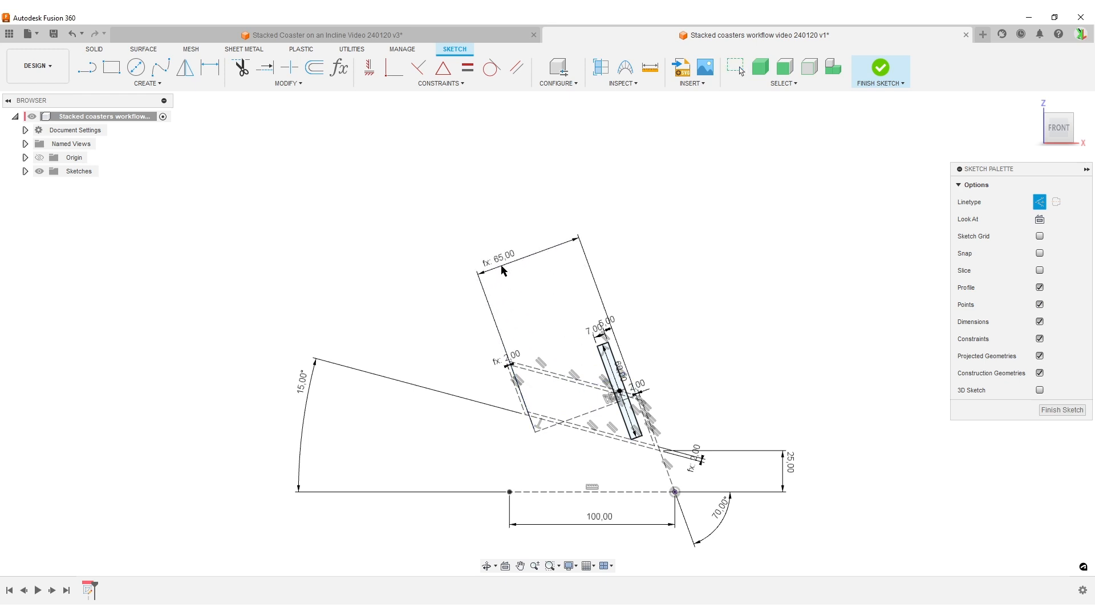
pyautogui.moveTo(313, 381)
pyautogui.mouseDown()
pyautogui.moveTo(443, 416)
pyautogui.moveTo(501, 420)
pyautogui.mouseUp()
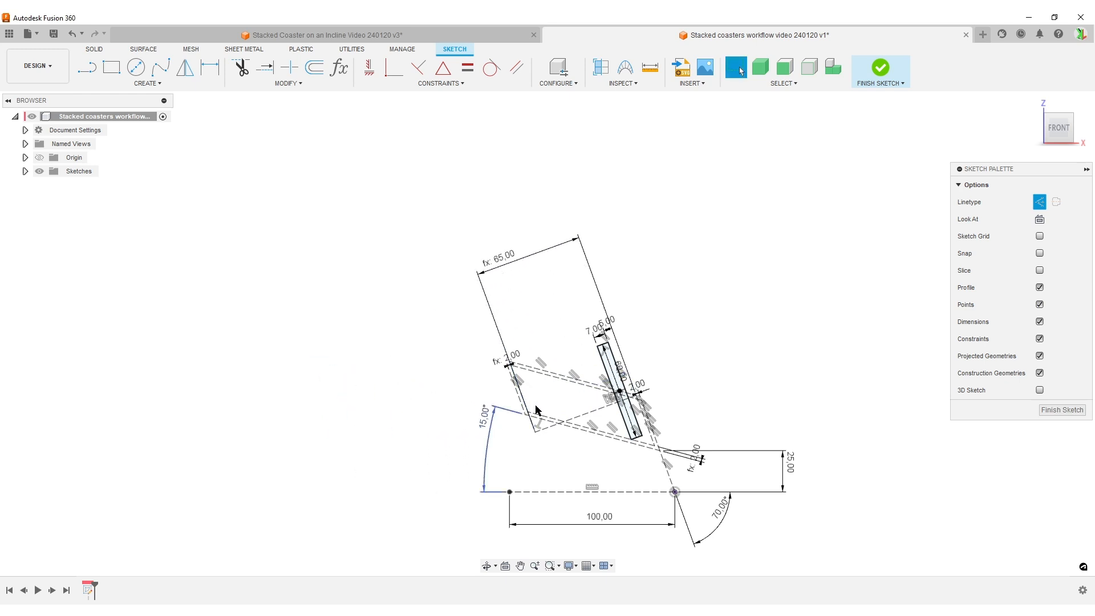
pyautogui.click(25, 171)
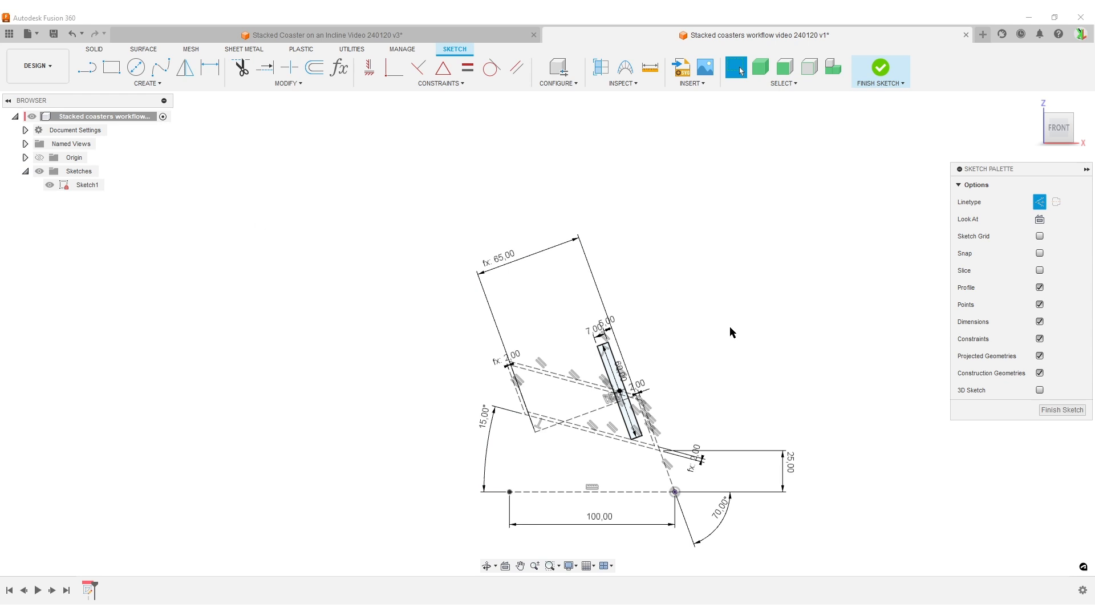
# Set the Coaster_count user parameter to 3 to test how the layout adapts.
pyautogui.scroll(3, 743, 395)
pyautogui.moveTo(738, 363); pyautogui.dragTo(745, 179, button='middle')
pyautogui.scroll(-3, 741, 290)
pyautogui.moveTo(738, 293); pyautogui.dragTo(671, 368, button='middle')
pyautogui.scroll(-2, 671, 372)
pyautogui.moveTo(760, 260); pyautogui.dragTo(526, 196, button='middle')
pyautogui.click(339, 68)
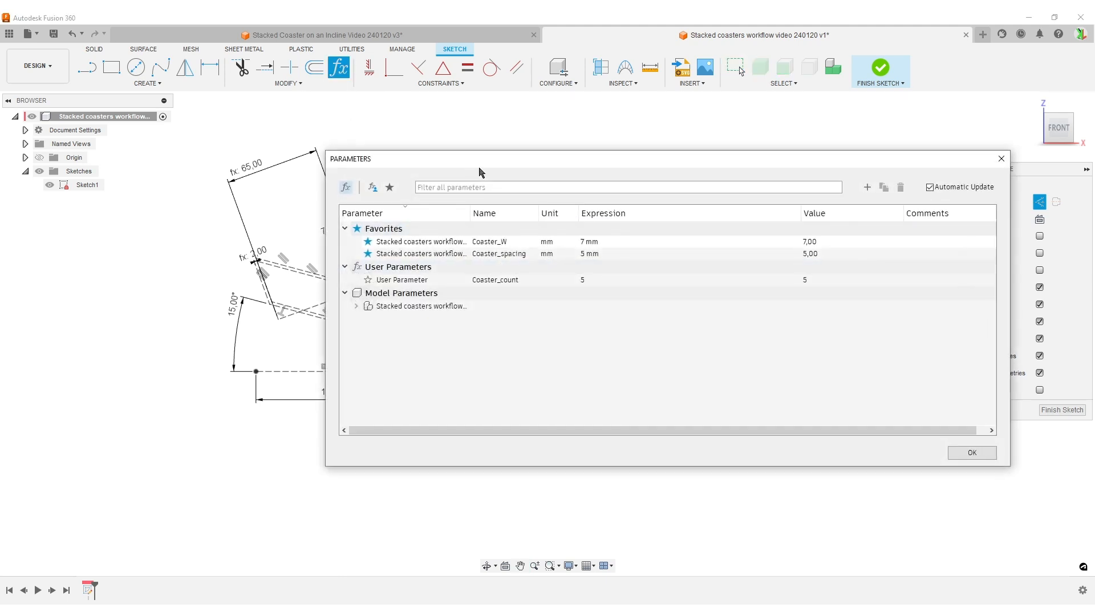
pyautogui.moveTo(471, 163); pyautogui.dragTo(750, 148)
pyautogui.click(801, 269)
pyautogui.click(890, 268)
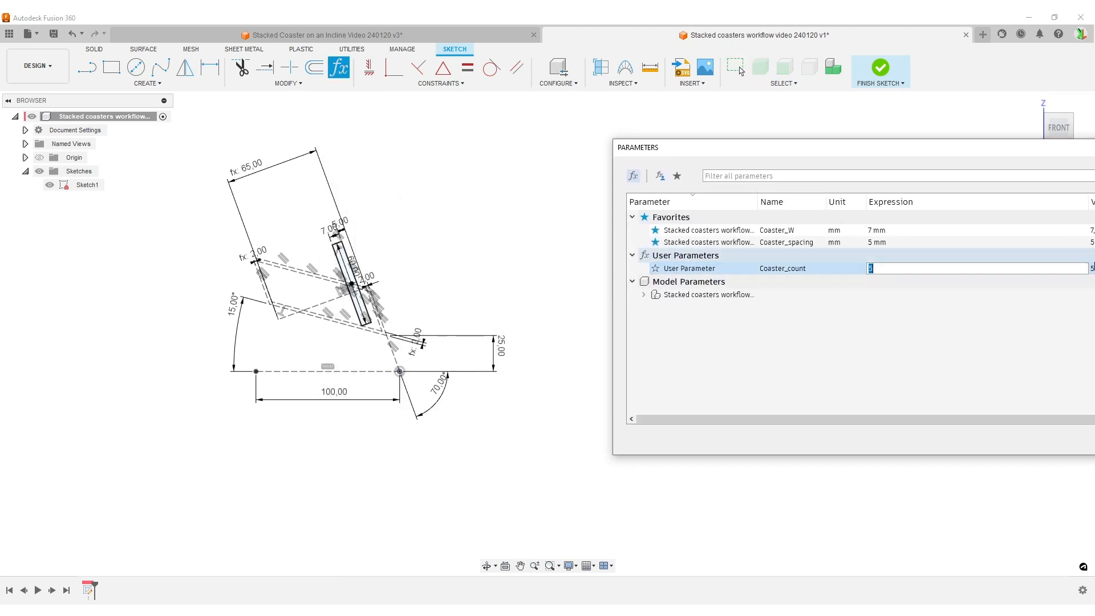
pyautogui.write('3')
pyautogui.press('Return')
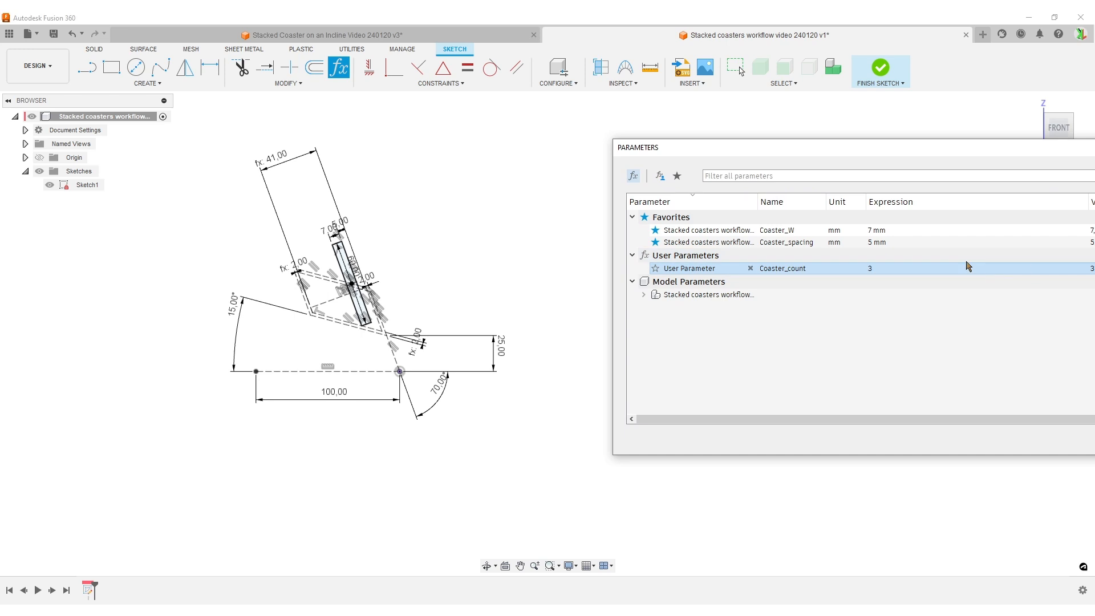
# Test Coaster_count with the value 7, restore it to 5 and close the parameters.
pyautogui.click(948, 272)
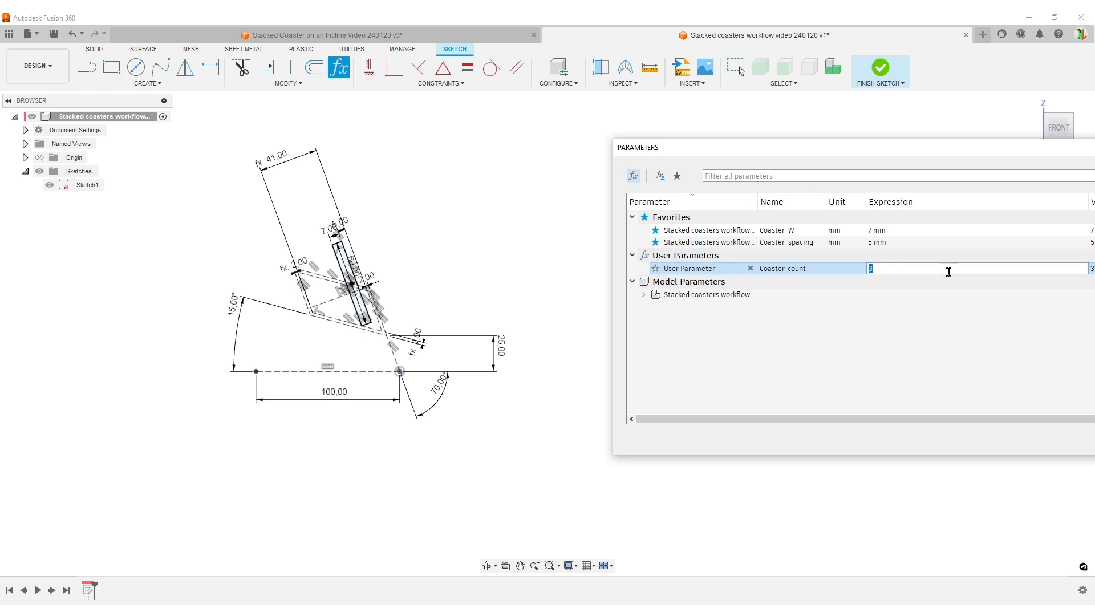
pyautogui.write('7')
pyautogui.press('Return')
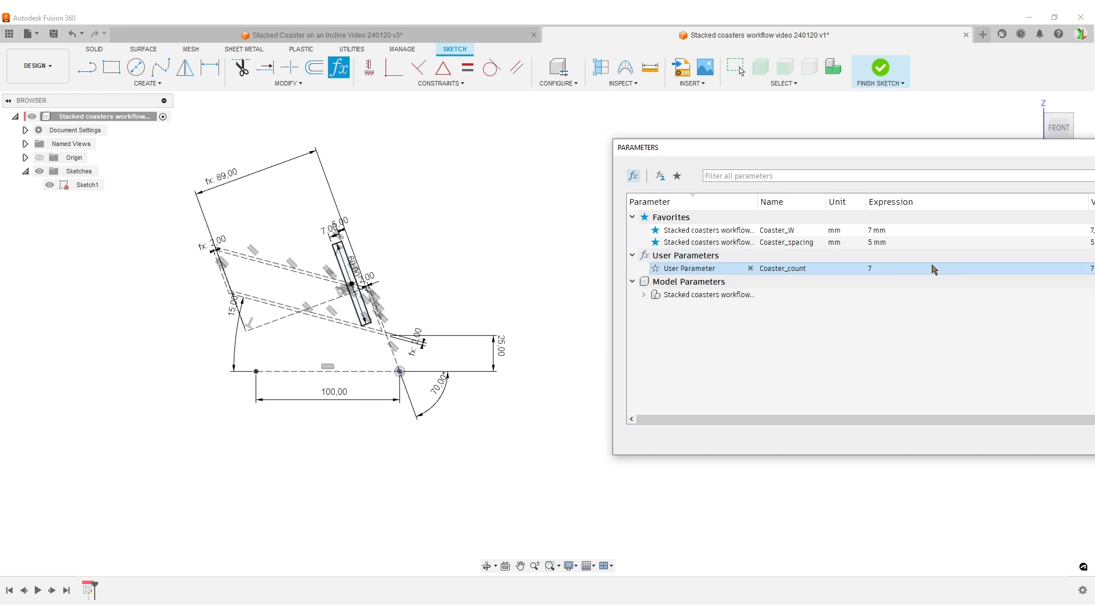
pyautogui.click(932, 269)
pyautogui.write('5')
pyautogui.press('Return')
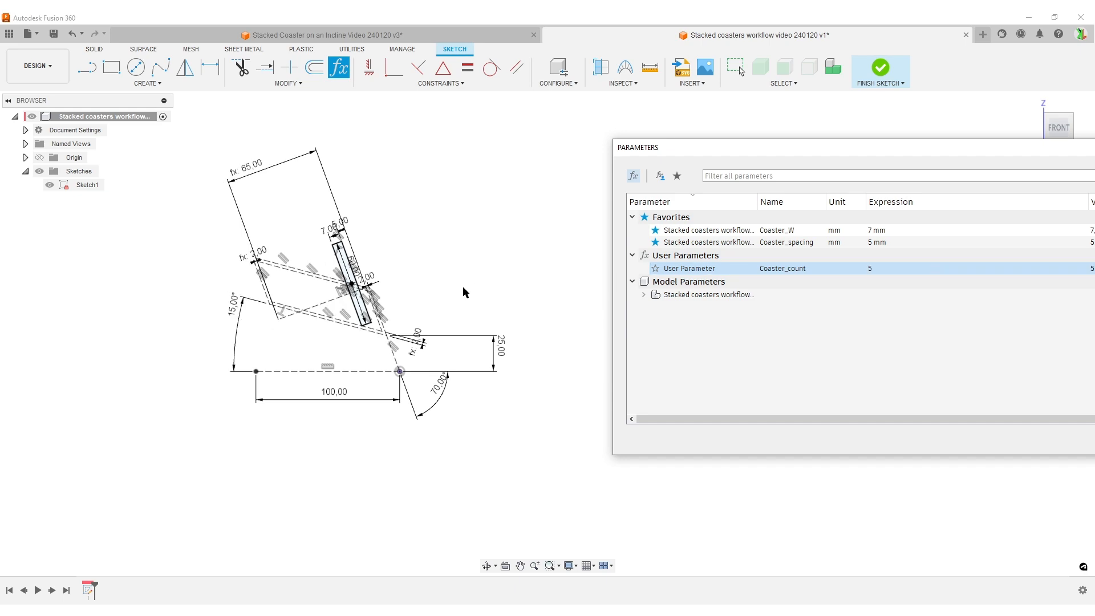
pyautogui.moveTo(934, 152); pyautogui.dragTo(535, 140)
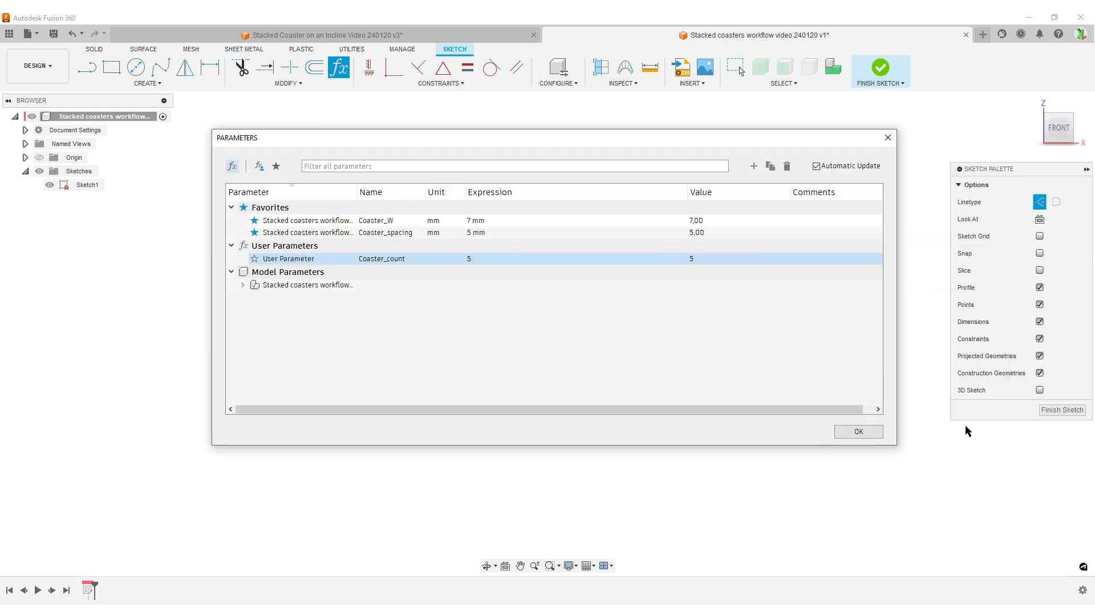
pyautogui.click(879, 431)
# Test the incline angle dimension at 20° and restore it to 15°.
pyautogui.scroll(3, 457, 388)
pyautogui.doubleClick(474, 295)
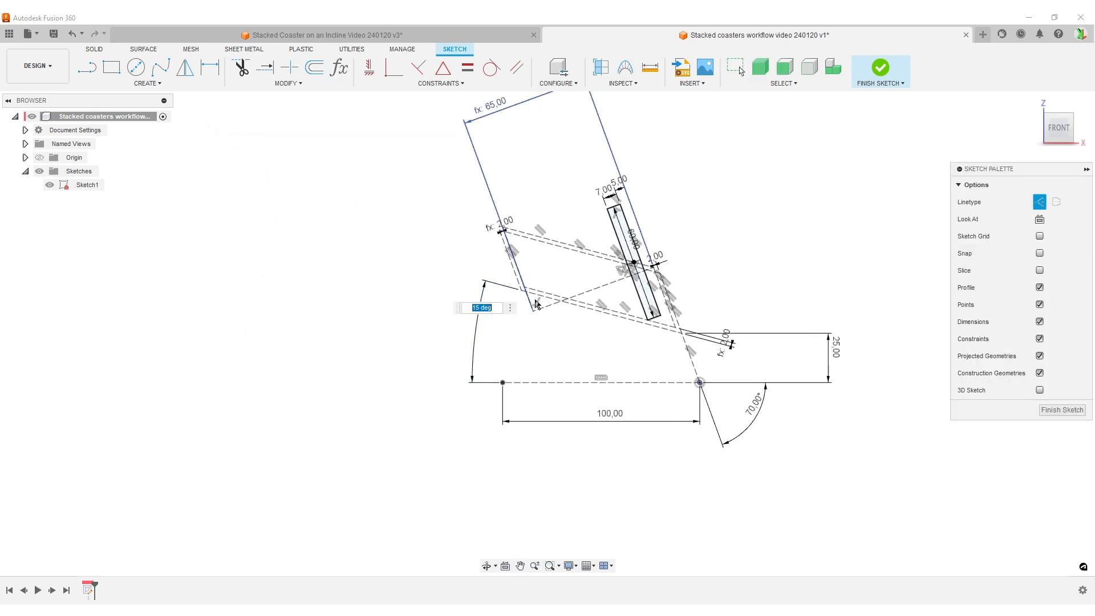
pyautogui.write('20')
pyautogui.press('Return')
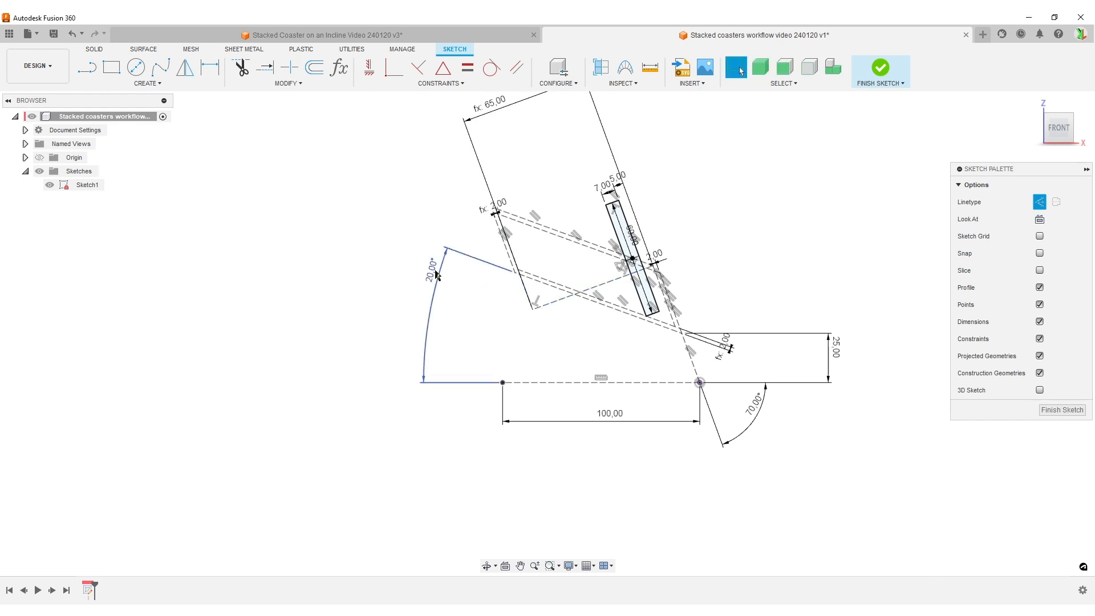
pyautogui.doubleClick(434, 273)
pyautogui.write('15')
pyautogui.press('Return')
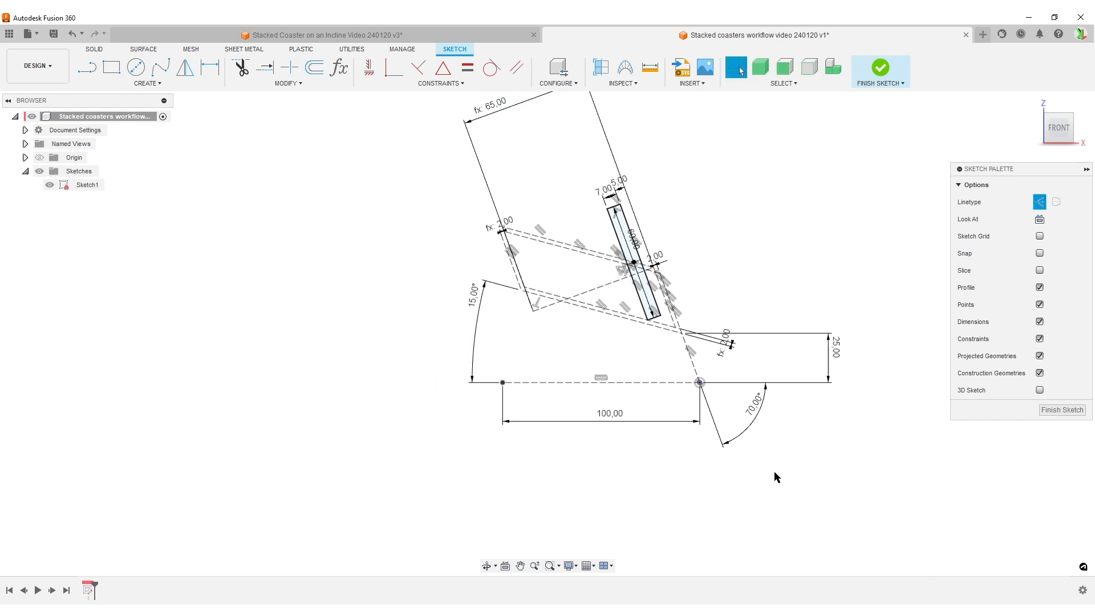
# Test the lean angle dimension at the base line's origin end at 80° and restore it to 70°.
pyautogui.doubleClick(758, 407)
pyautogui.write('80')
pyautogui.press('Return')
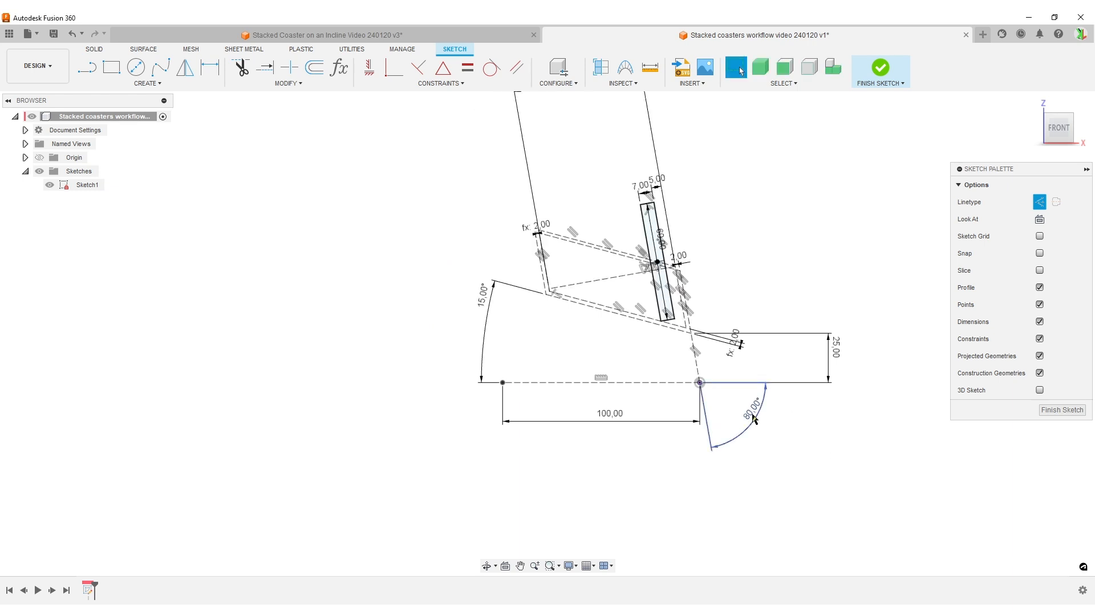
pyautogui.doubleClick(752, 417)
pyautogui.write('7')
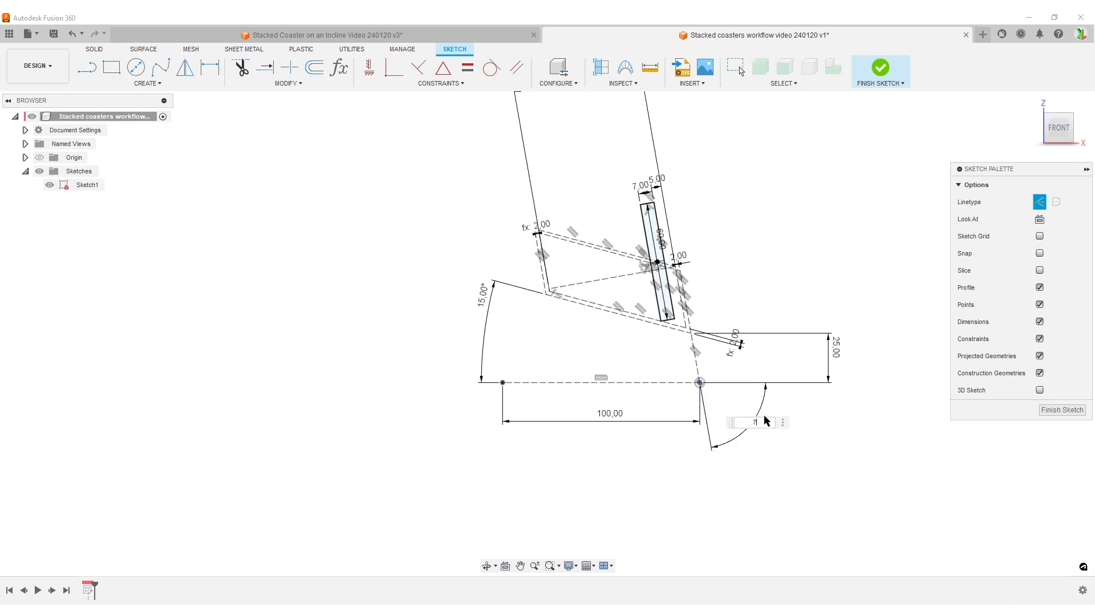
pyautogui.write('0')
pyautogui.press('Return')
# Test the height of the outer parallelogram's lower corner above the base line at 20 mm and restore it to 25 mm.
pyautogui.scroll(3, 840, 428)
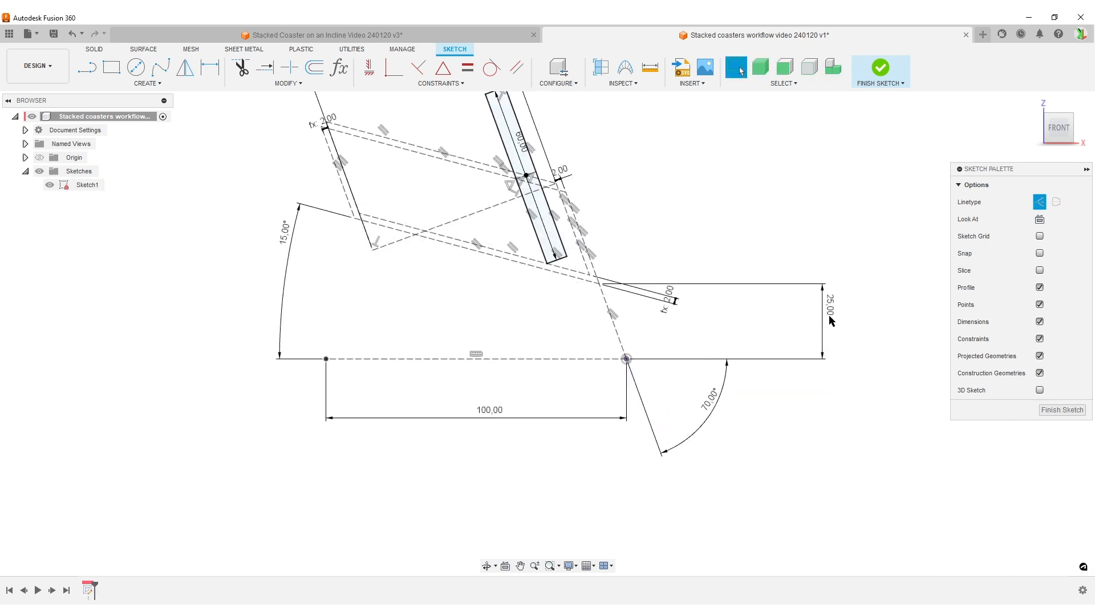
pyautogui.doubleClick(832, 308)
pyautogui.write('20')
pyautogui.press('Return')
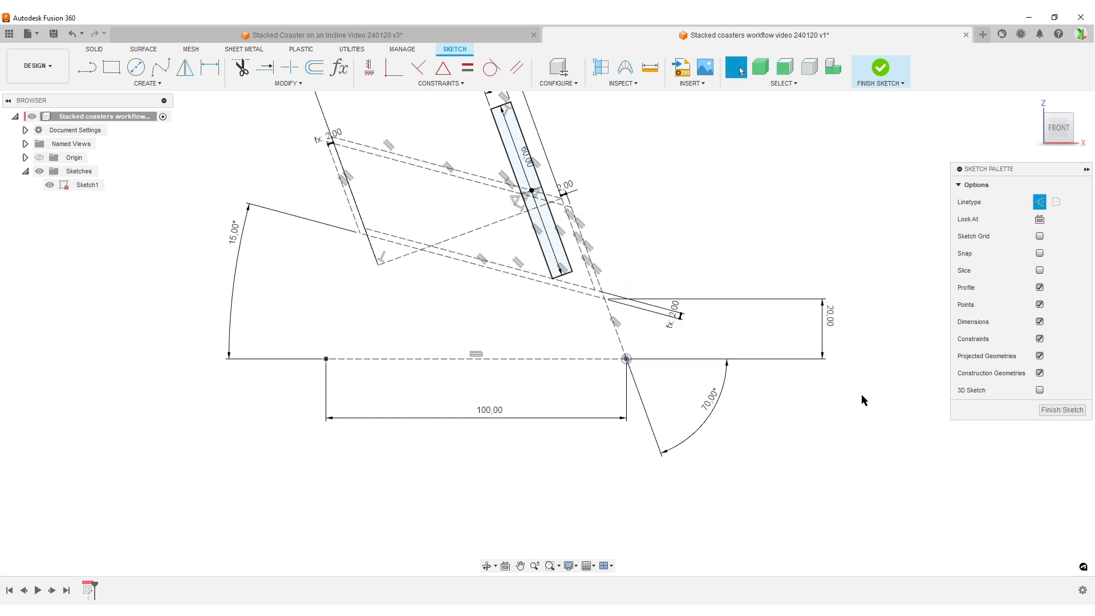
pyautogui.doubleClick(834, 315)
pyautogui.write('25')
pyautogui.press('Return')
# Test the Coaster_spacing dimension beside the coaster at 10 mm and restore it to 5 mm.
pyautogui.scroll(-3, 772, 311)
pyautogui.moveTo(783, 329); pyautogui.dragTo(775, 364, button='middle')
pyautogui.scroll(1, 775, 364)
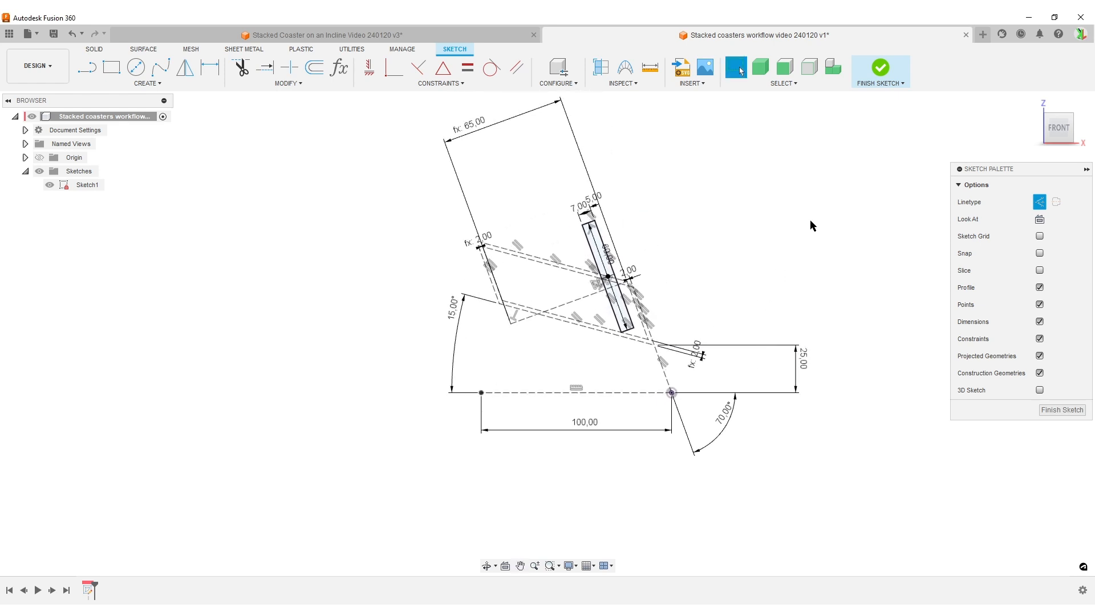
pyautogui.doubleClick(593, 200)
pyautogui.write('10')
pyautogui.press('Return')
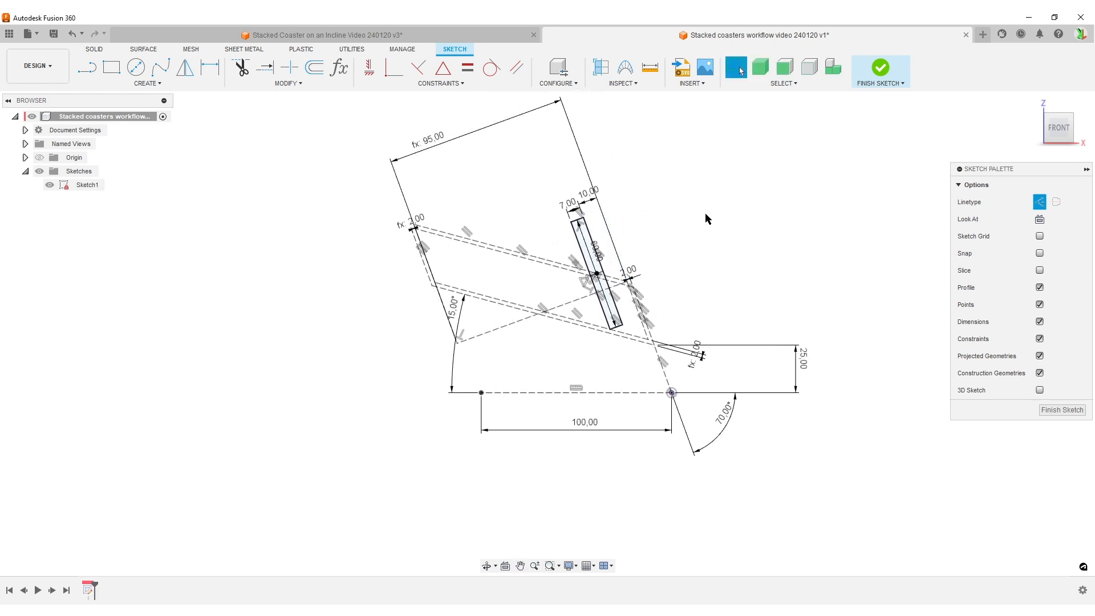
pyautogui.click(588, 195)
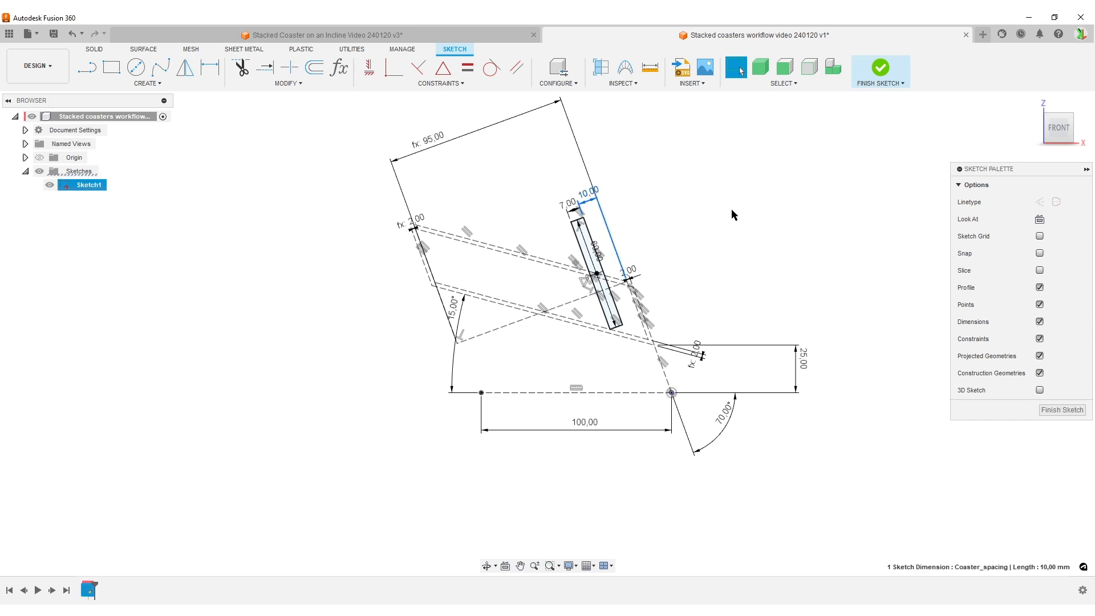
pyautogui.doubleClick(589, 194)
pyautogui.write('5')
pyautogui.press('Return')
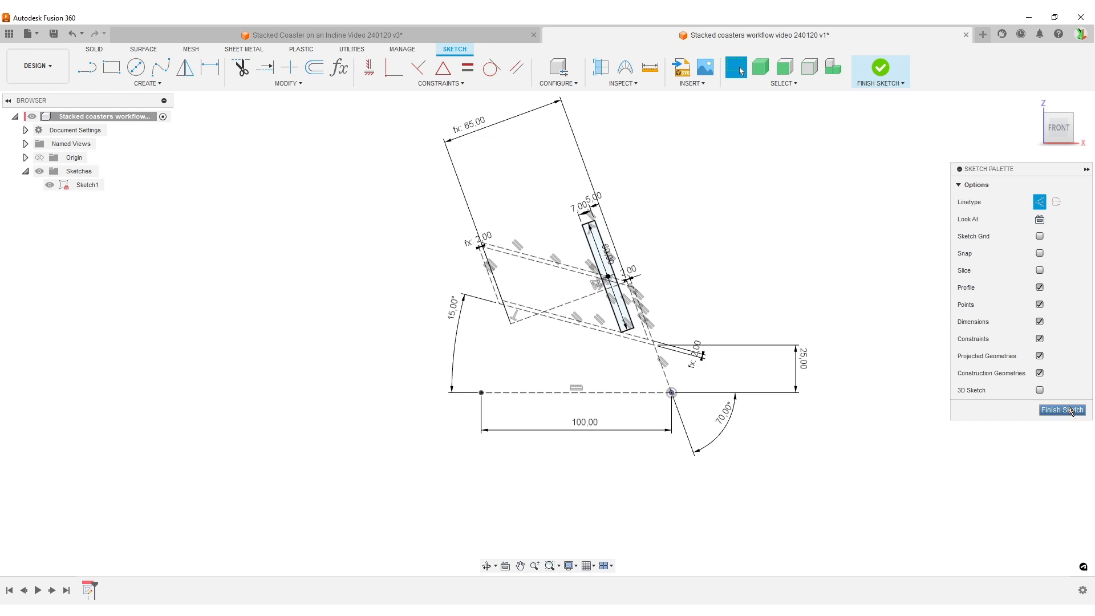
# Finish the sketch and revolve the coaster profile's upper half 360° about its 7 mm centre line as a new component.
pyautogui.click(1073, 411)
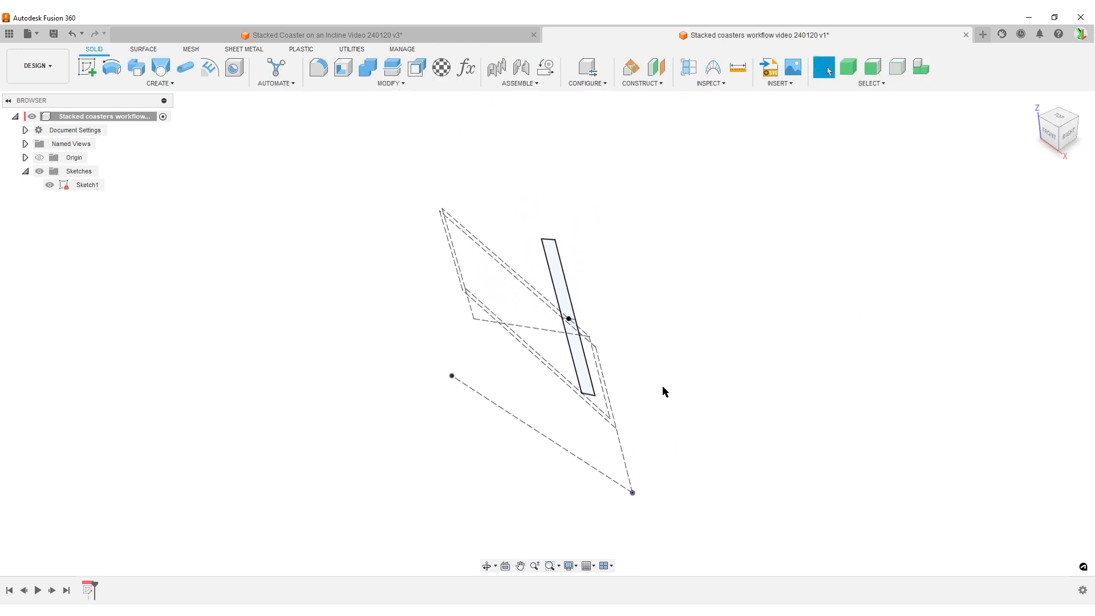
pyautogui.keyDown('shift'); pyautogui.moveTo(733, 422); pyautogui.dragTo(744, 405, button='middle'); pyautogui.keyUp('shift')
pyautogui.scroll(3, 814, 435)
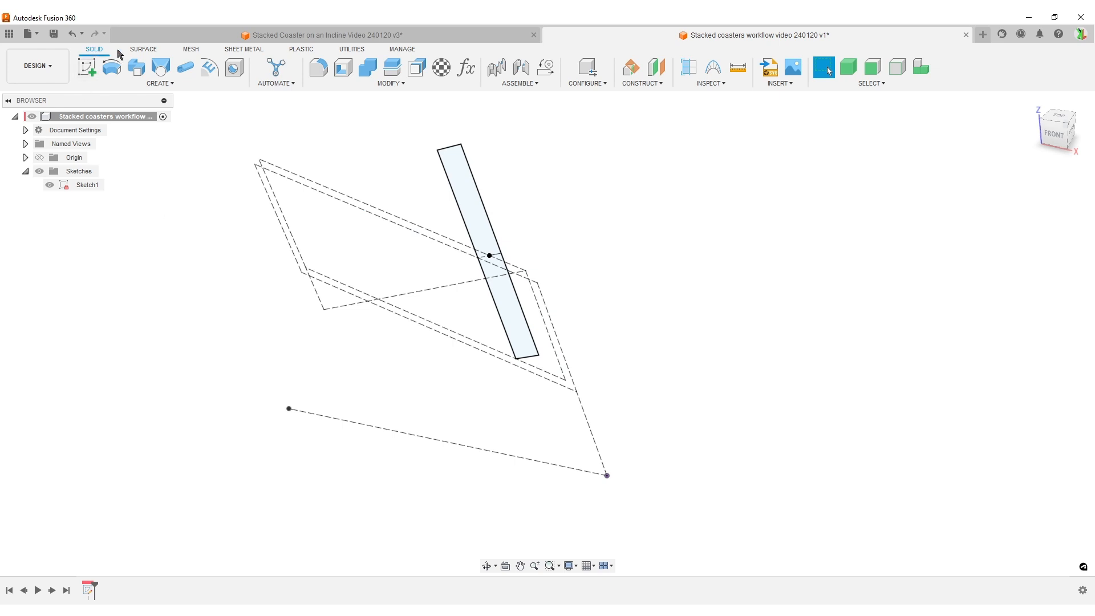
pyautogui.click(116, 67)
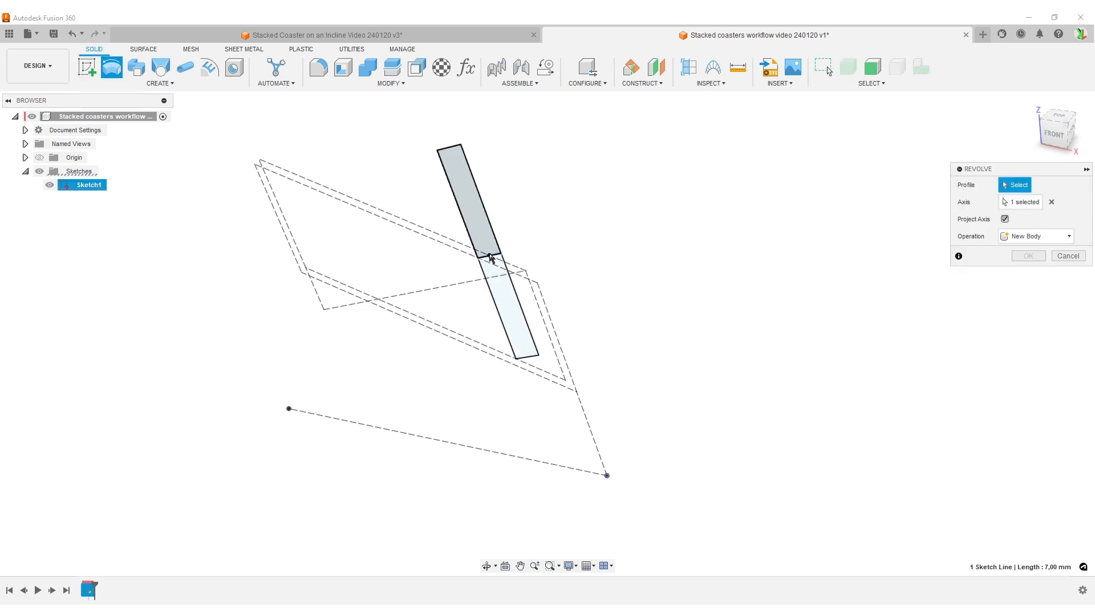
pyautogui.click(455, 177)
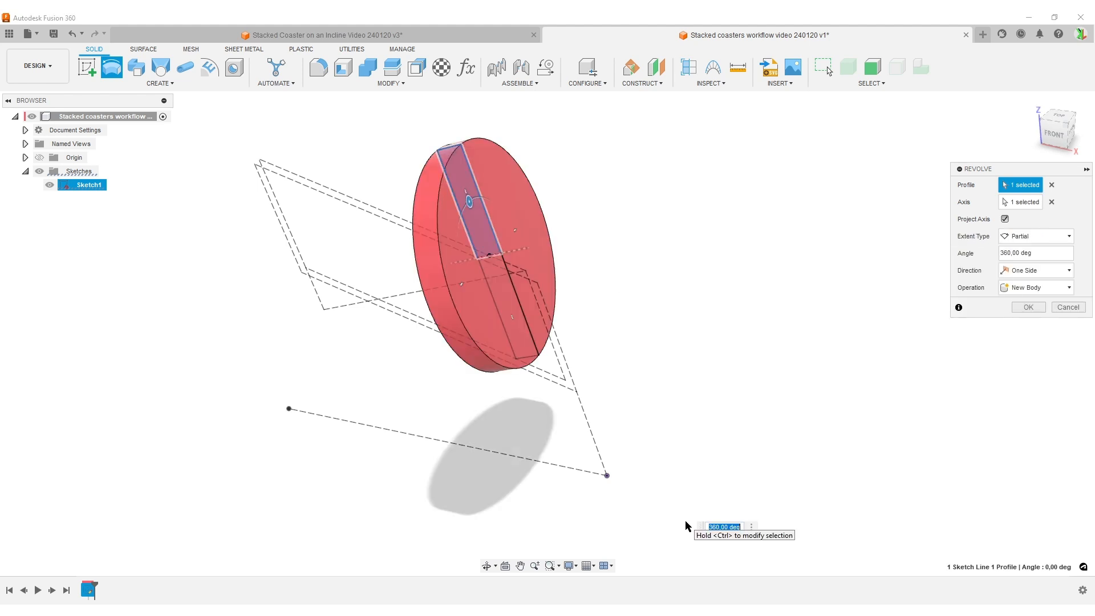
pyautogui.click(1038, 287)
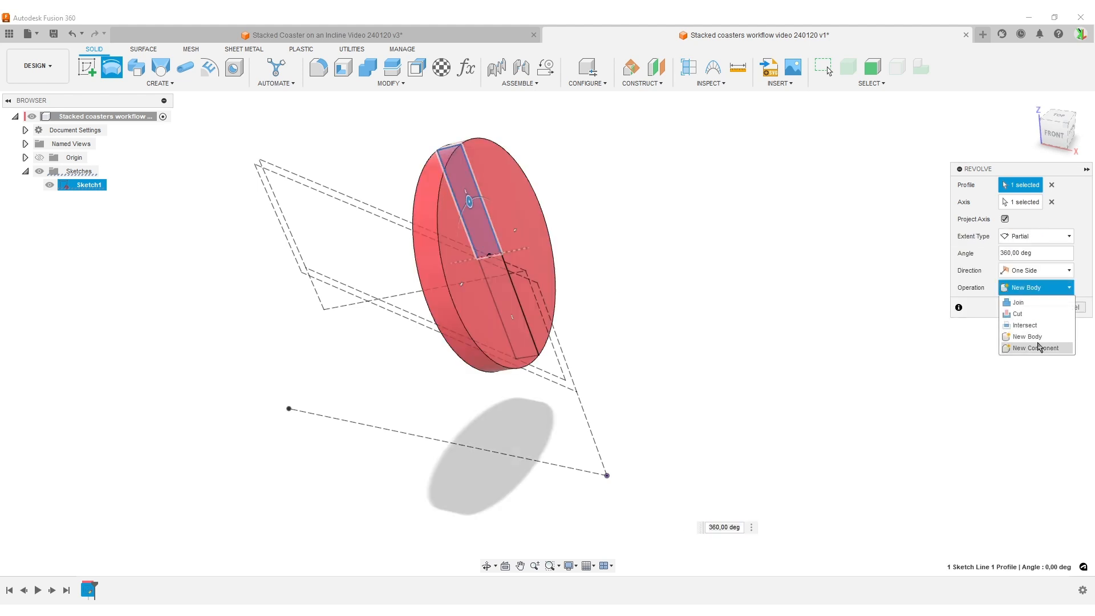
pyautogui.click(1035, 349)
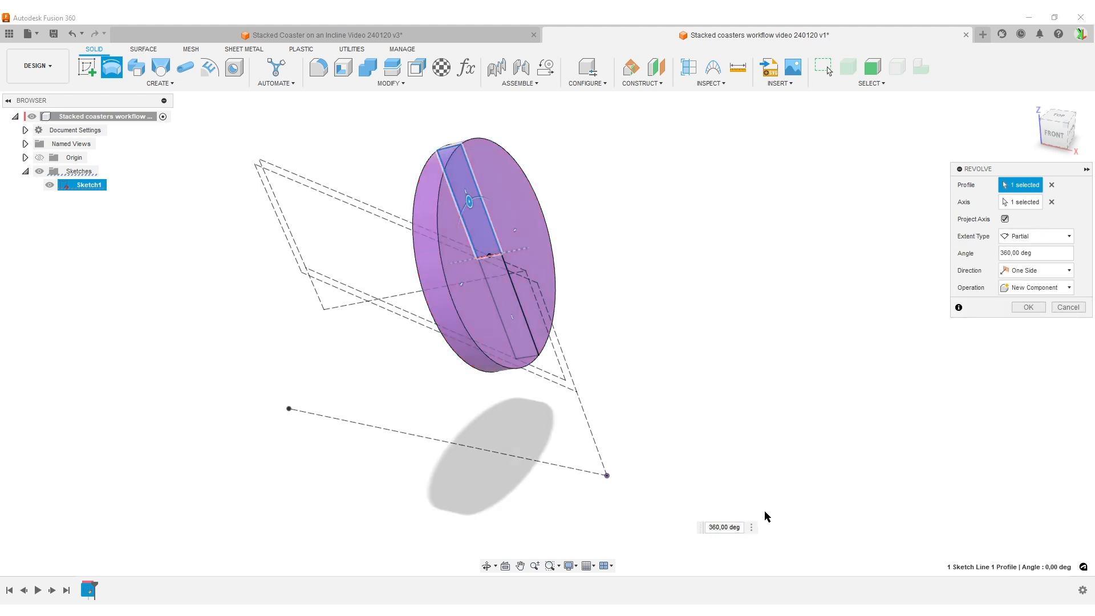
pyautogui.click(1032, 307)
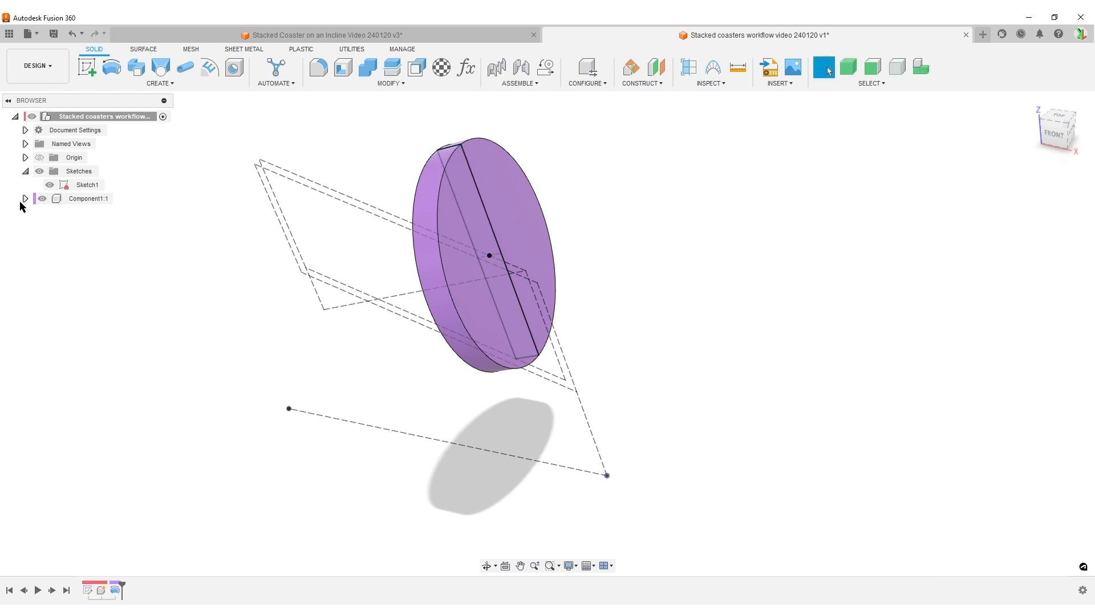
# Rename the revolved component as Coaster.
pyautogui.click(77, 200)
pyautogui.press('F2')
pyautogui.write('C')
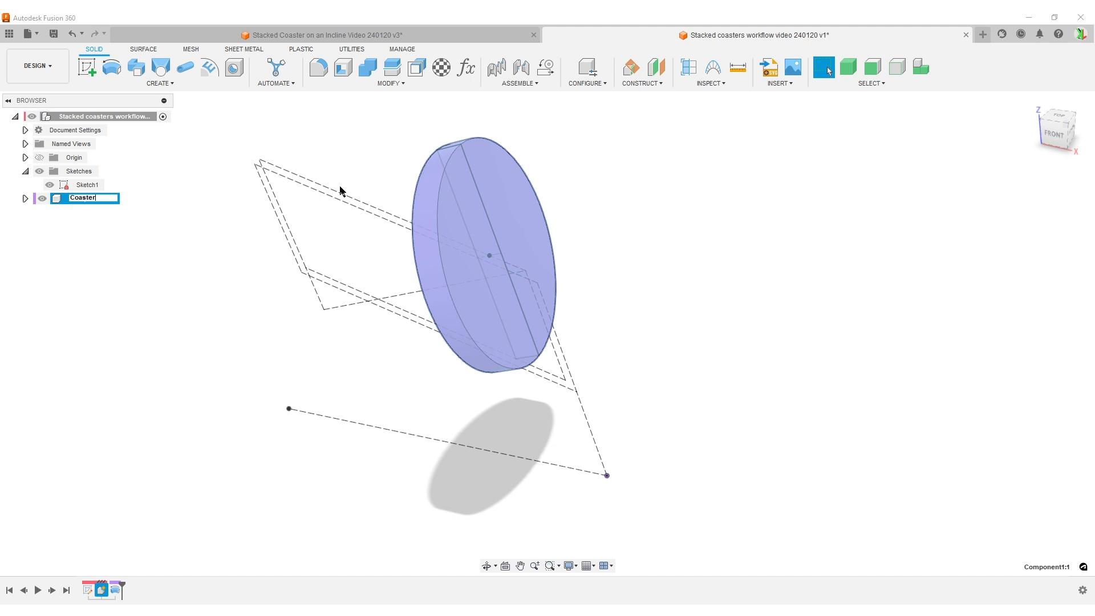
pyautogui.write('oaster')
pyautogui.press('Return')
# Start a sketch on the front origin plane and project the inner parallelogram's upper line and the coaster's centre point.
pyautogui.moveTo(632, 300)
pyautogui.keyDown('shift'); pyautogui.mouseDown(button='middle')
pyautogui.moveTo(675, 323)
pyautogui.moveTo(599, 367)
pyautogui.moveTo(660, 357)
pyautogui.moveTo(627, 359)
pyautogui.mouseUp(button='middle'); pyautogui.keyUp('shift')
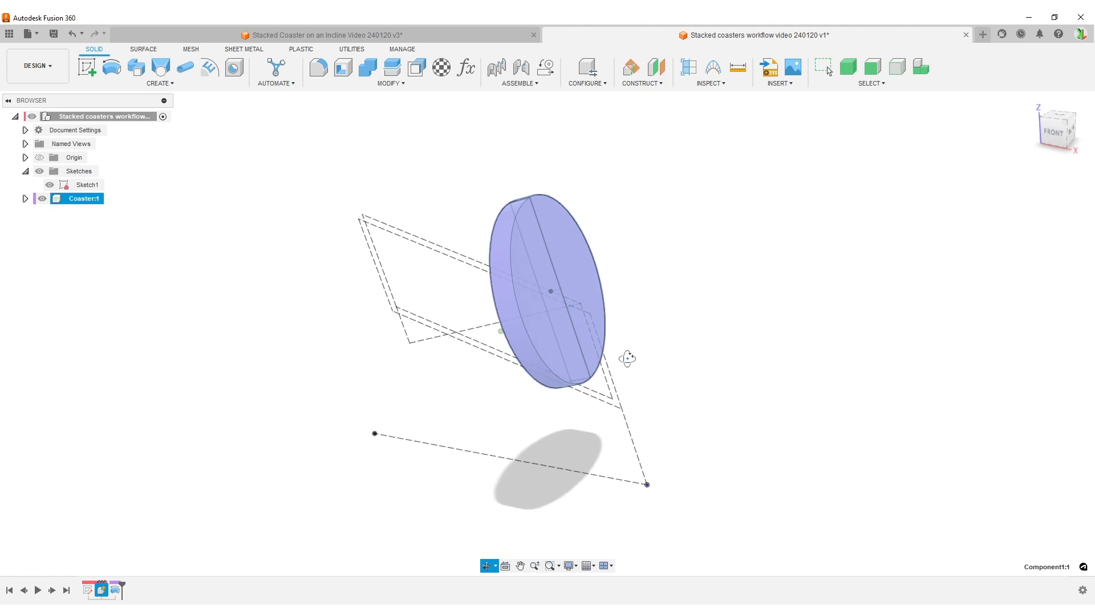
pyautogui.keyDown('shift'); pyautogui.moveTo(365, 479); pyautogui.dragTo(386, 456, button='middle'); pyautogui.keyUp('shift')
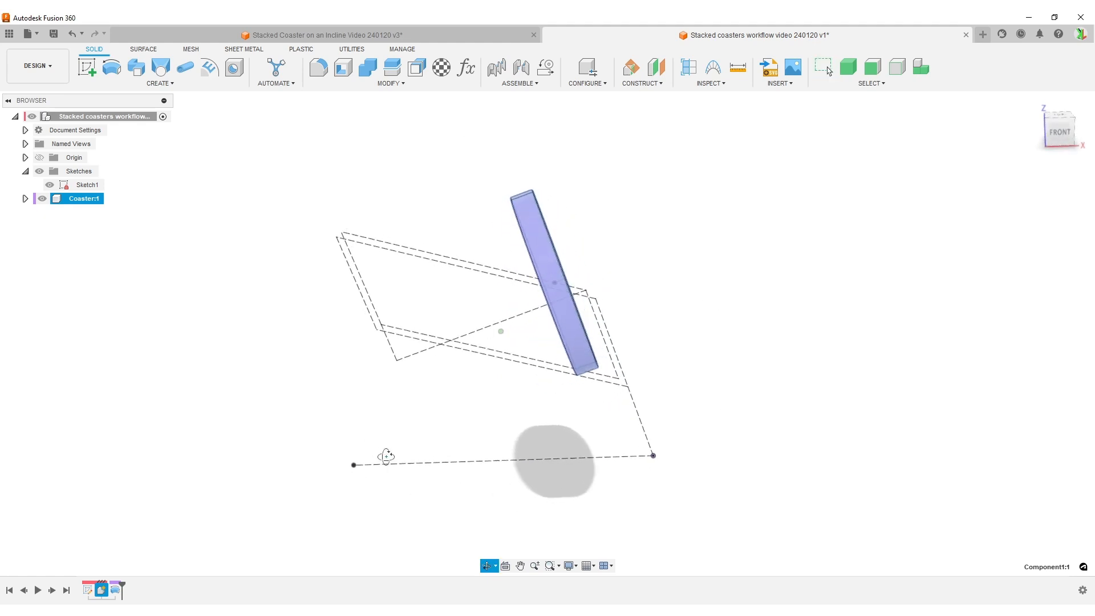
pyautogui.click(552, 250)
pyautogui.click(87, 67)
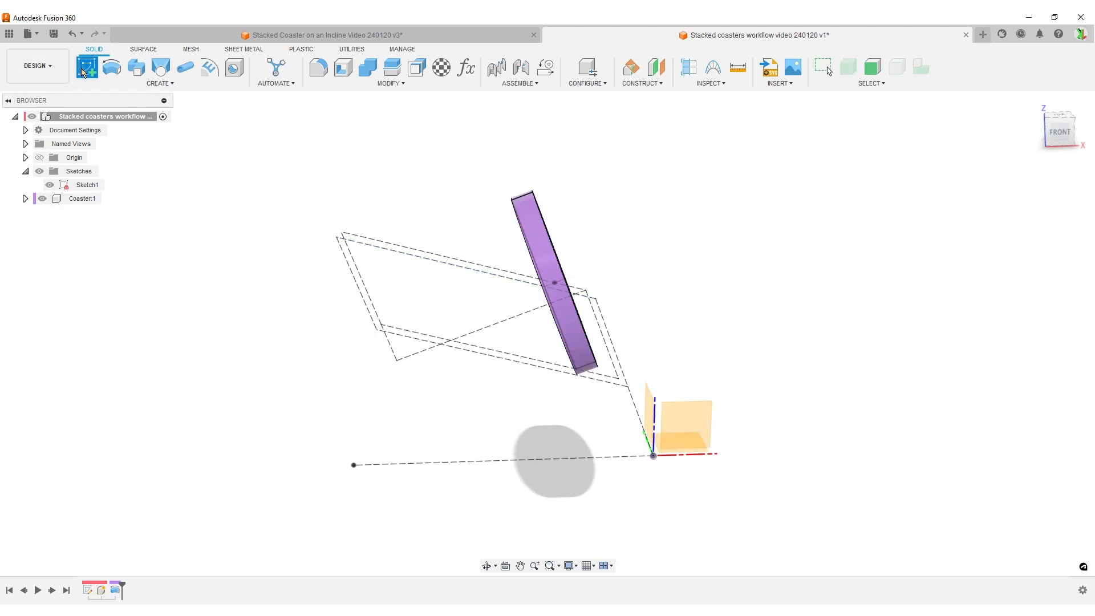
pyautogui.click(686, 414)
pyautogui.press('p')
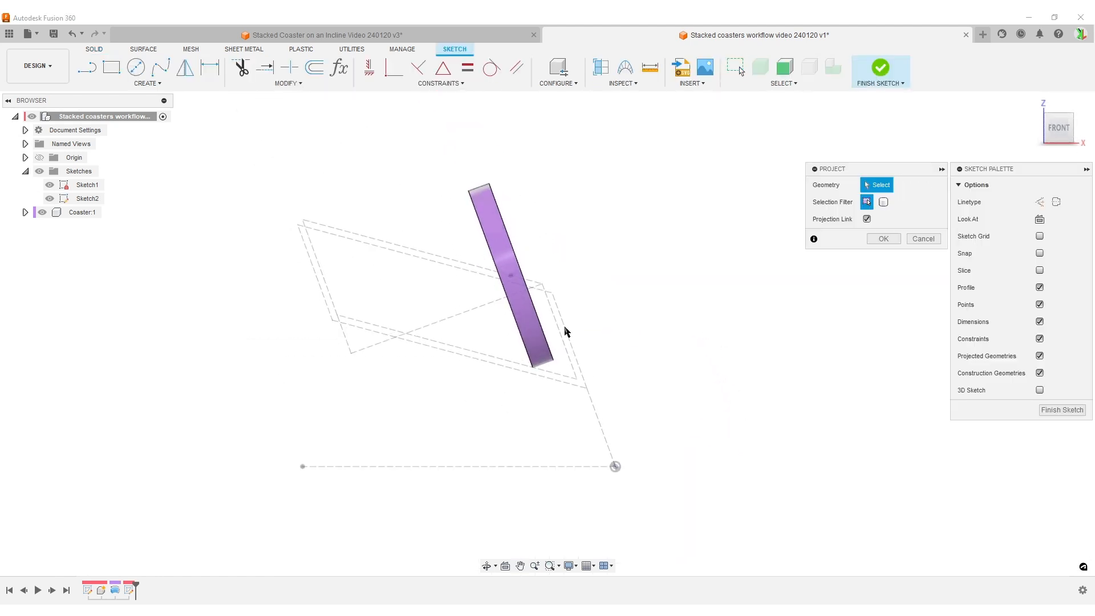
pyautogui.moveTo(491, 235); pyautogui.dragTo(557, 296, button='middle')
pyautogui.scroll(3, 482, 320)
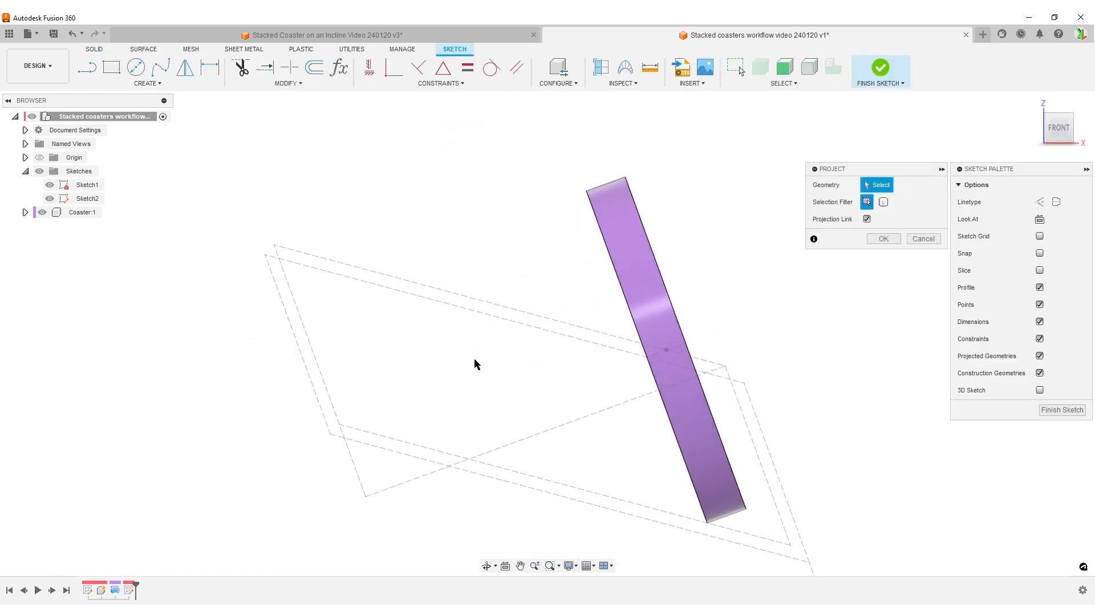
pyautogui.click(492, 305)
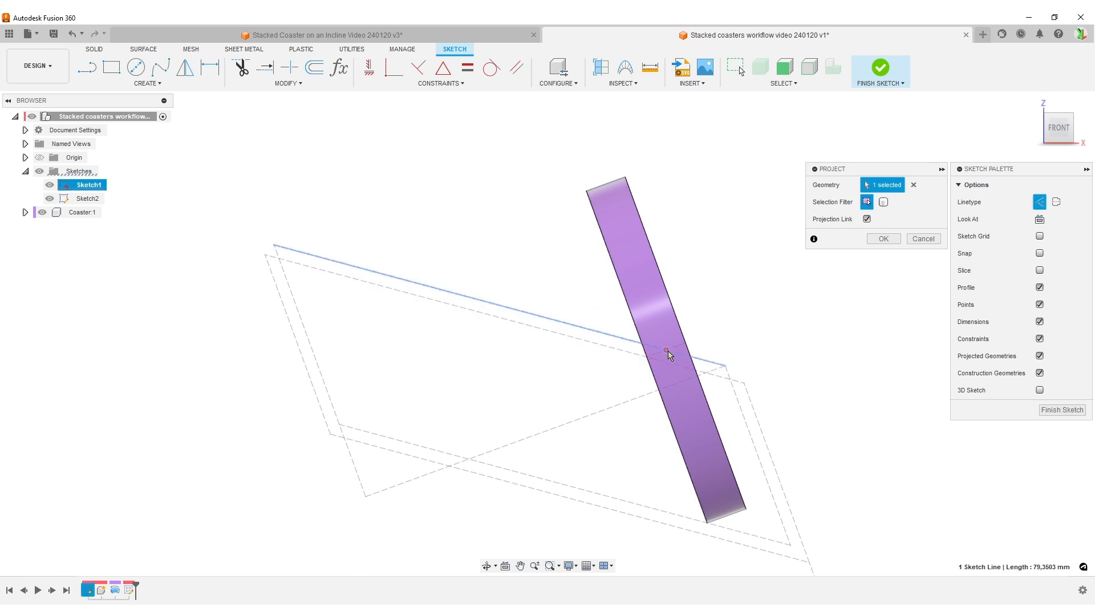
pyautogui.click(884, 238)
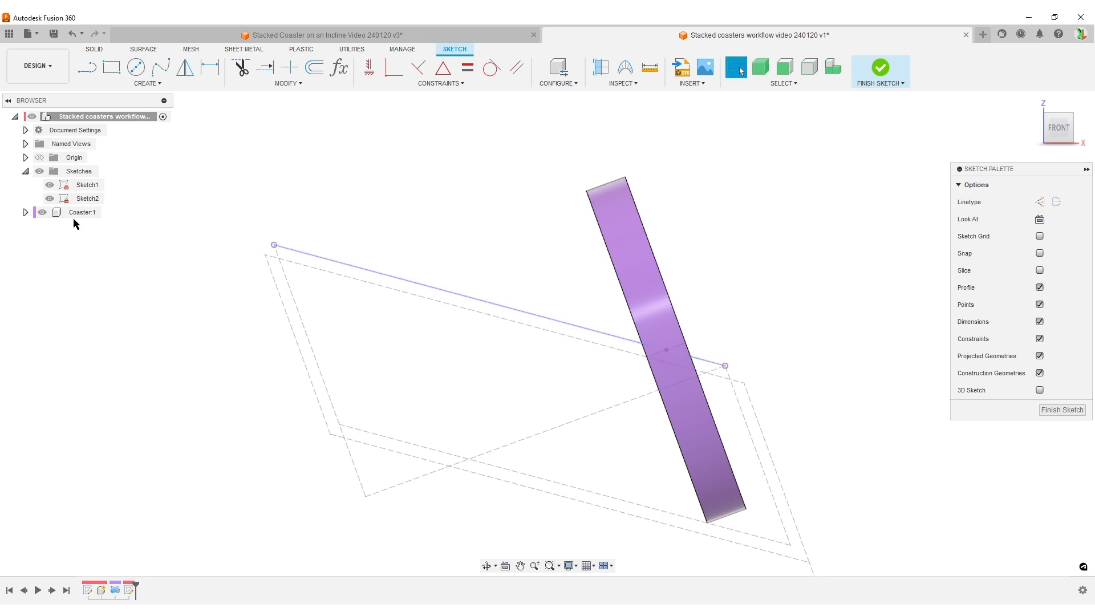
# Hide Sketch1 and the Coaster component, and add a driven aligned dimension between the projected line's lower end and the coaster's centre point.
pyautogui.click(50, 185)
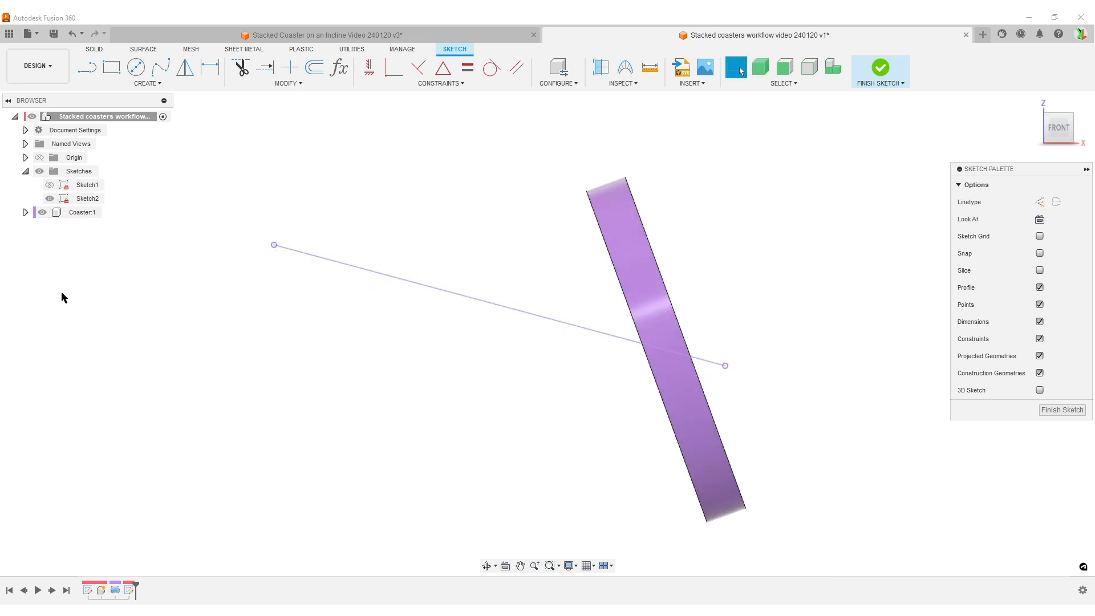
pyautogui.click(42, 212)
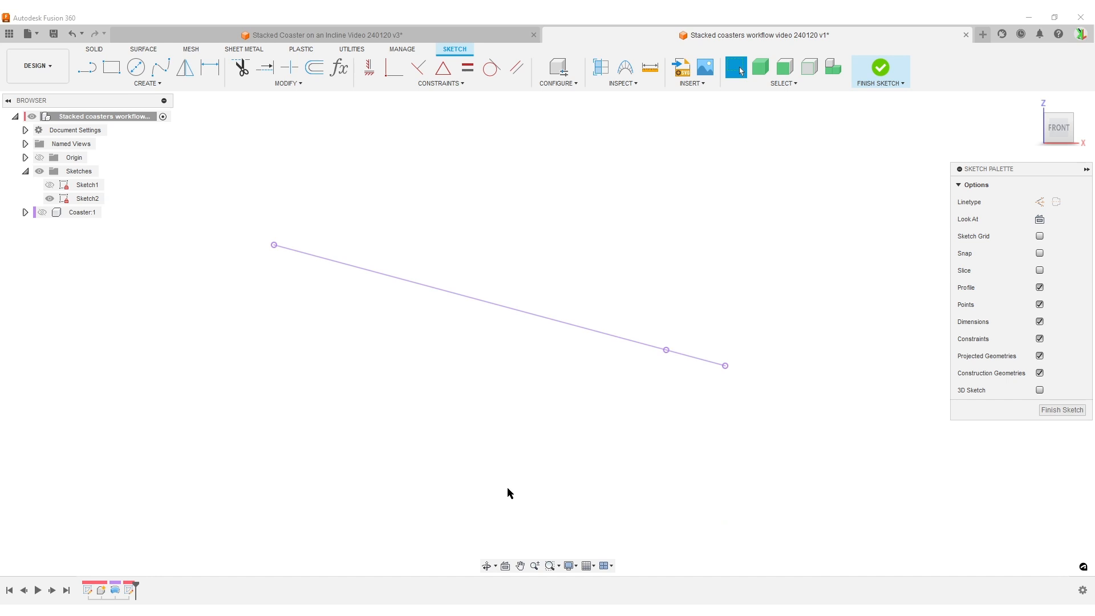
pyautogui.press('d')
pyautogui.scroll(2, 705, 448)
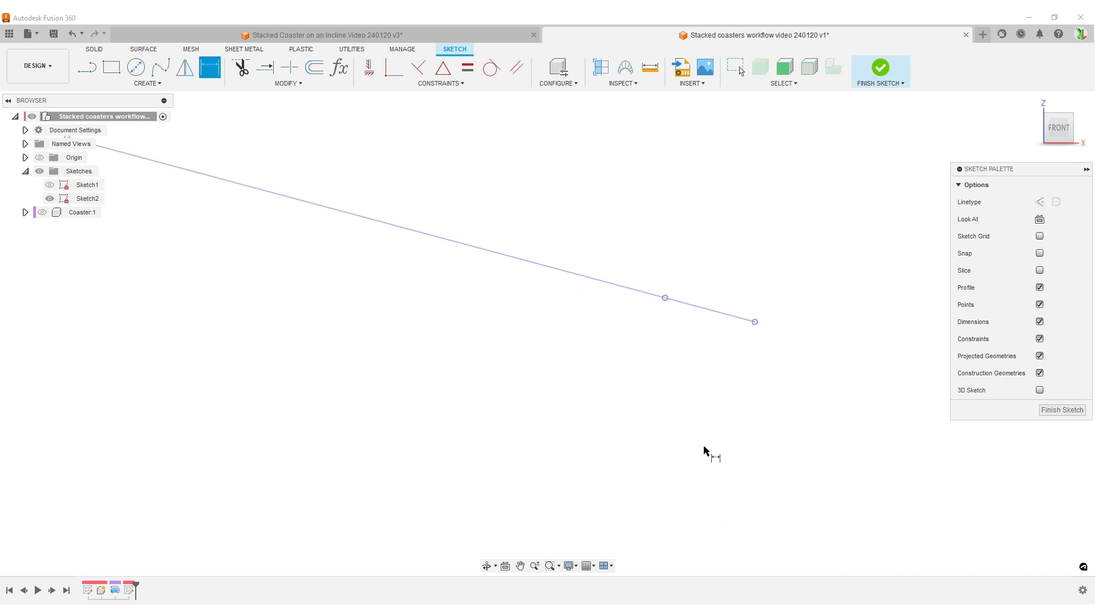
pyautogui.click(755, 323)
pyautogui.click(666, 298)
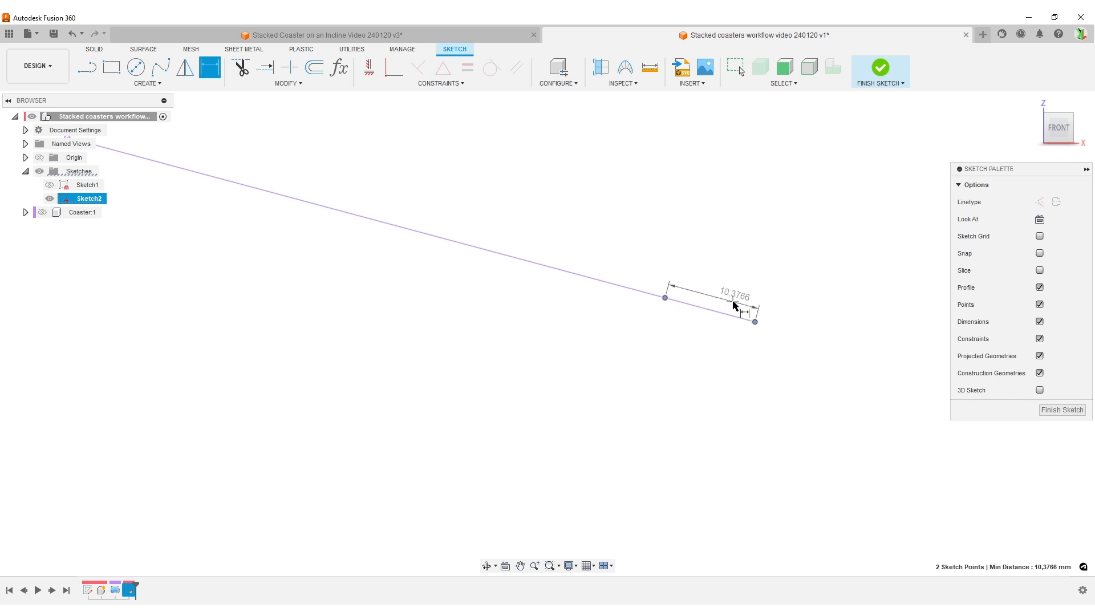
pyautogui.click(733, 304)
pyautogui.click(605, 349)
pyautogui.scroll(-3, 519, 394)
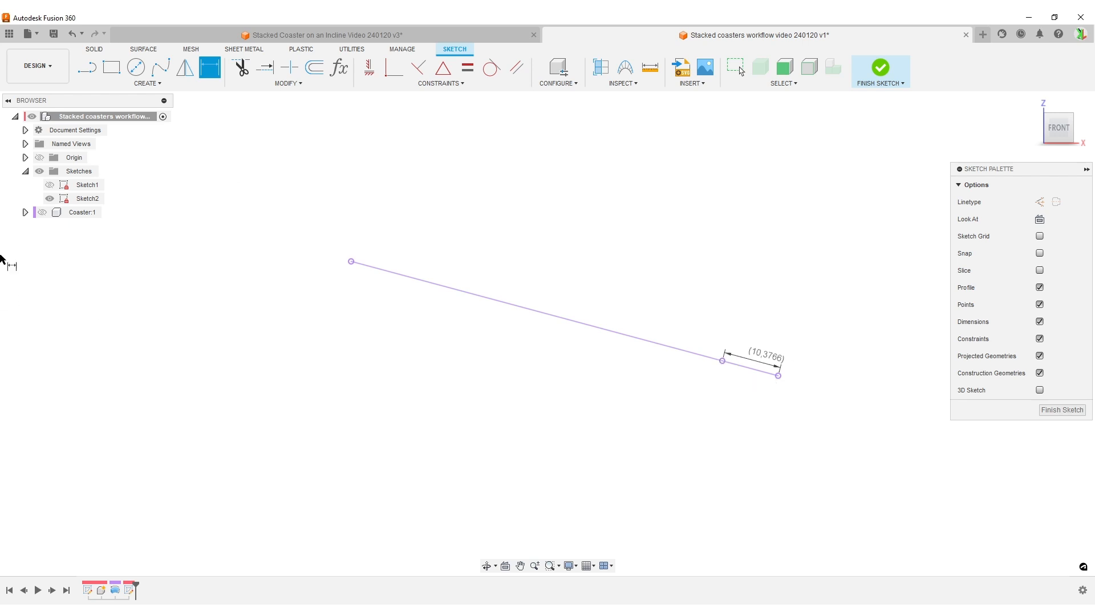
# Show the Coaster component again and place a sketch point on the projected line near its upper end.
pyautogui.click(42, 213)
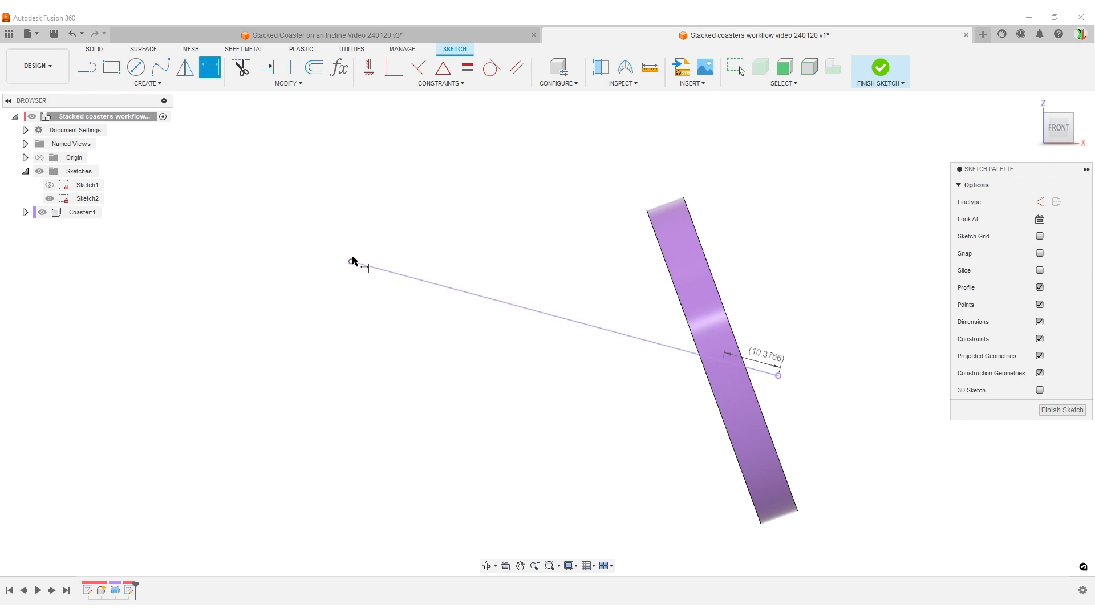
pyautogui.write('spo')
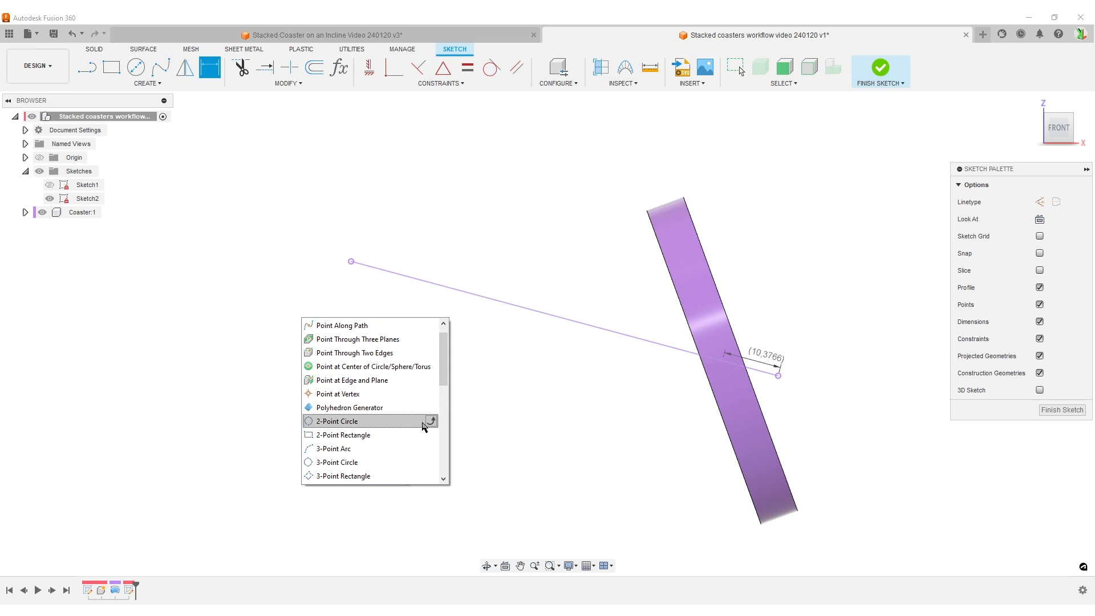
pyautogui.press('BackSpace')
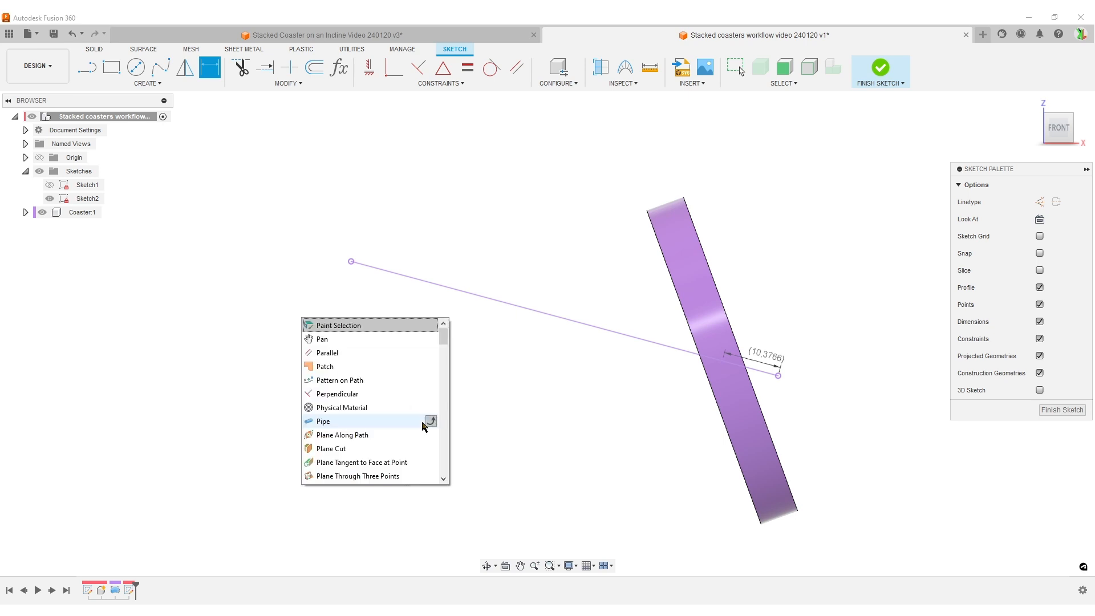
pyautogui.write('oinmt')
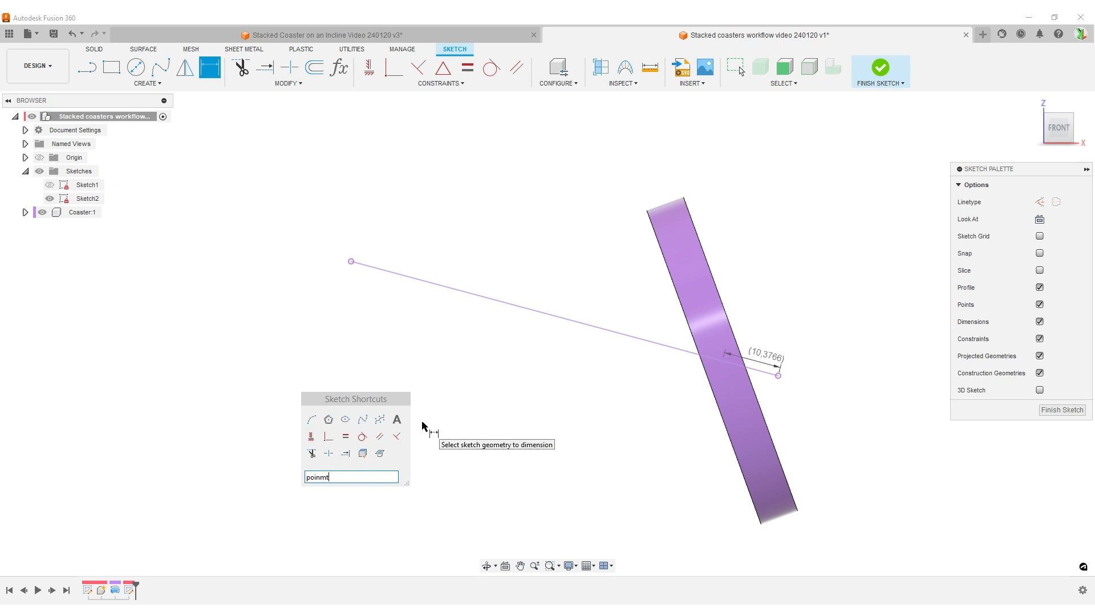
pyautogui.press('BackSpace')
pyautogui.press('BackSpace')
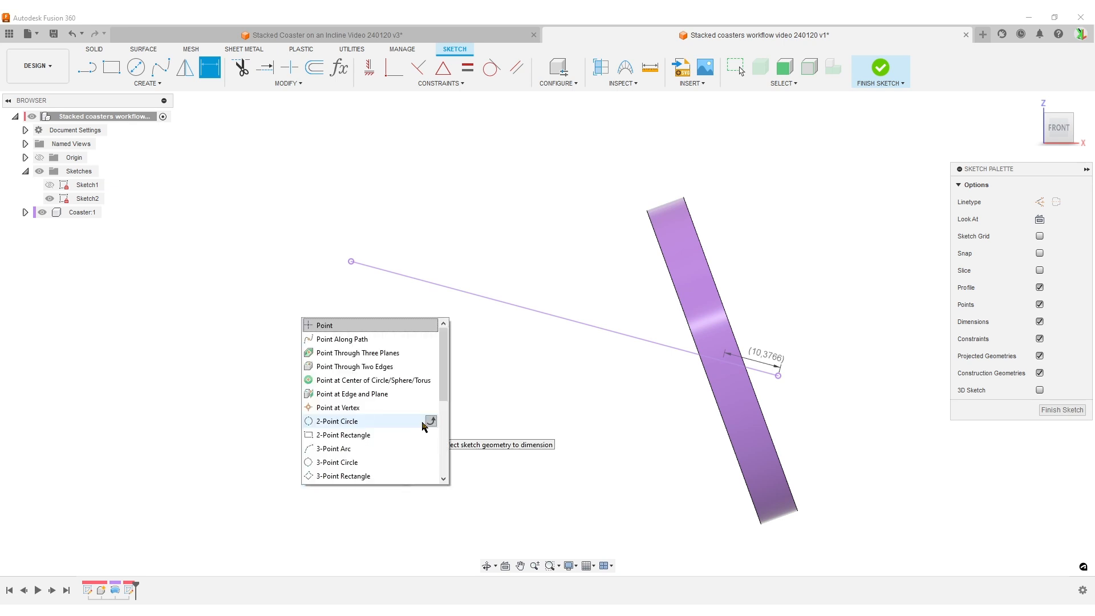
pyautogui.click(334, 326)
pyautogui.click(392, 272)
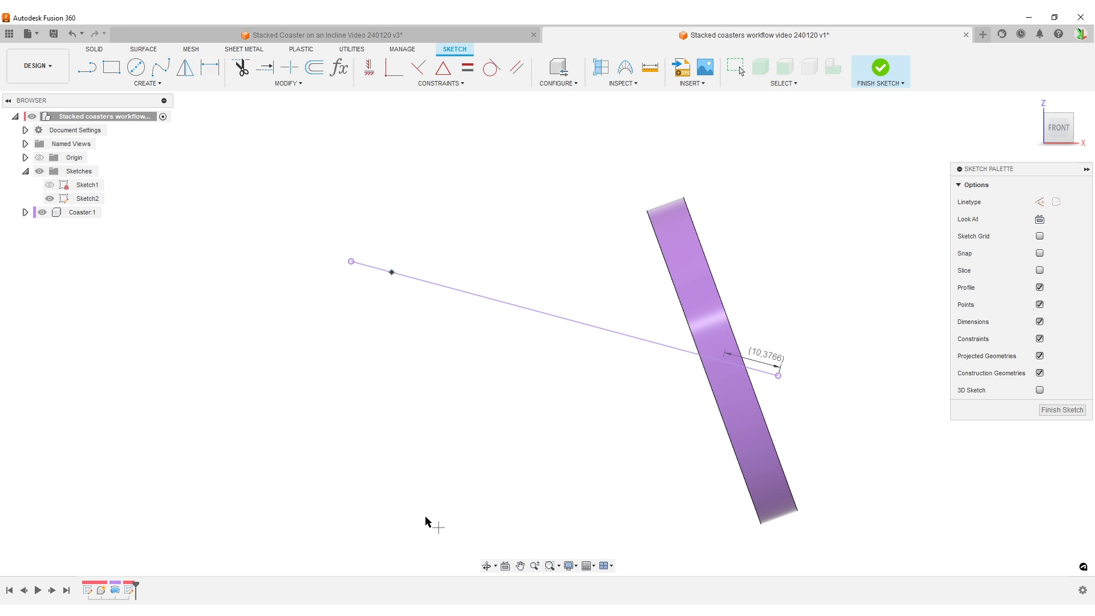
# Add an aligned dimension from the projected line's upper end to the new point, linked to the driven dimension d14.
pyautogui.press('d')
pyautogui.scroll(3, 411, 481)
pyautogui.click(389, 166)
pyautogui.click(326, 151)
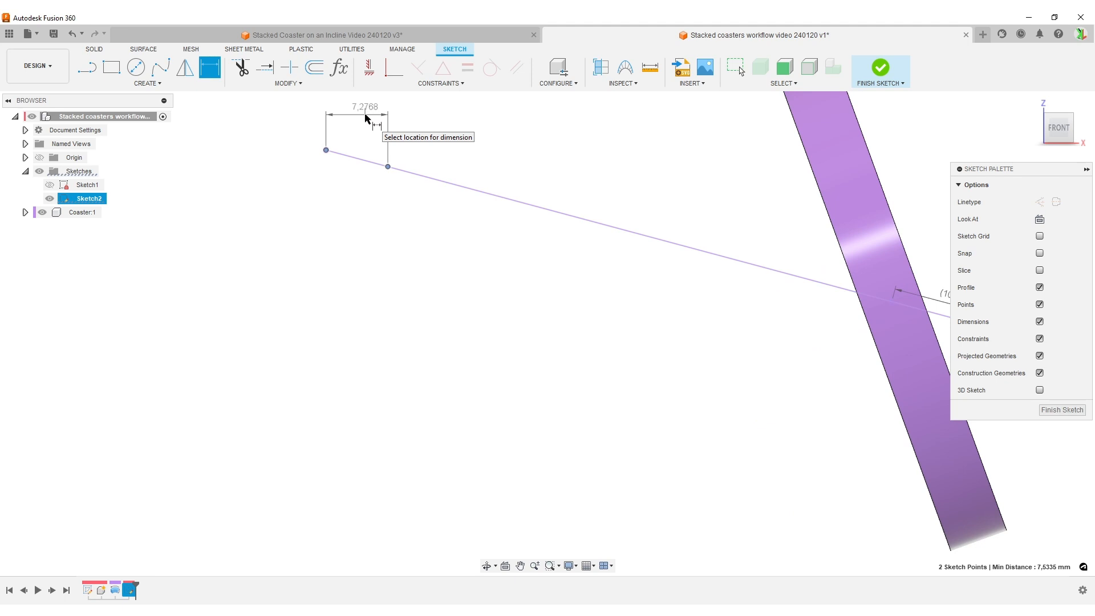
pyautogui.rightClick(367, 115)
pyautogui.click(349, 193)
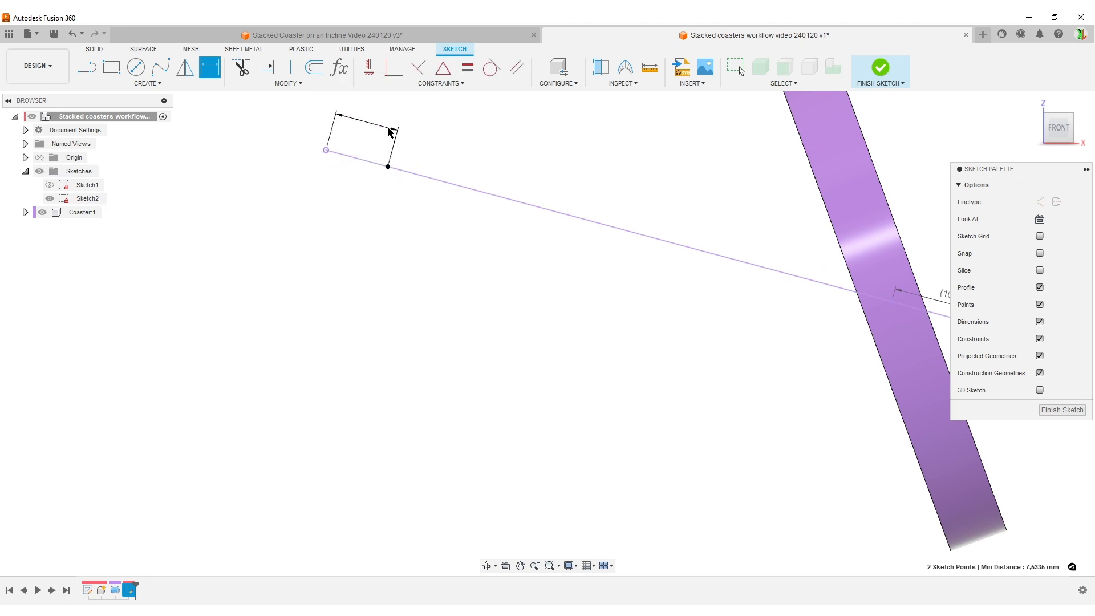
pyautogui.click(389, 128)
pyautogui.scroll(-3, 637, 377)
pyautogui.moveTo(637, 377); pyautogui.dragTo(518, 385, button='middle')
pyautogui.click(705, 331)
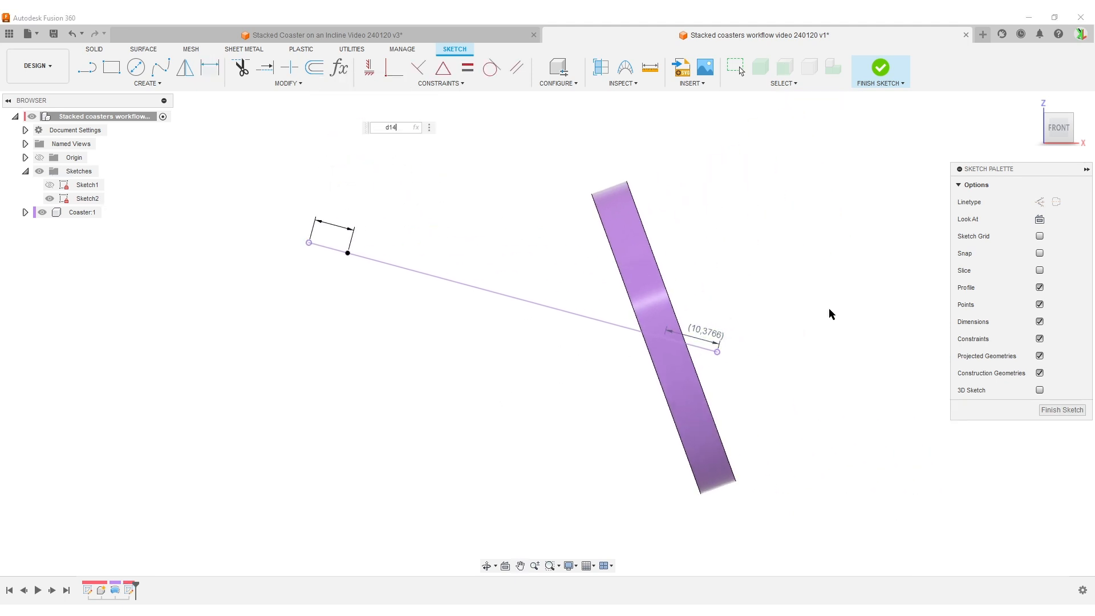
pyautogui.press('Return')
# Add a driven aligned dimension between the coaster's centre point and the sketch point near the line's upper end.
pyautogui.scroll(2, 633, 342)
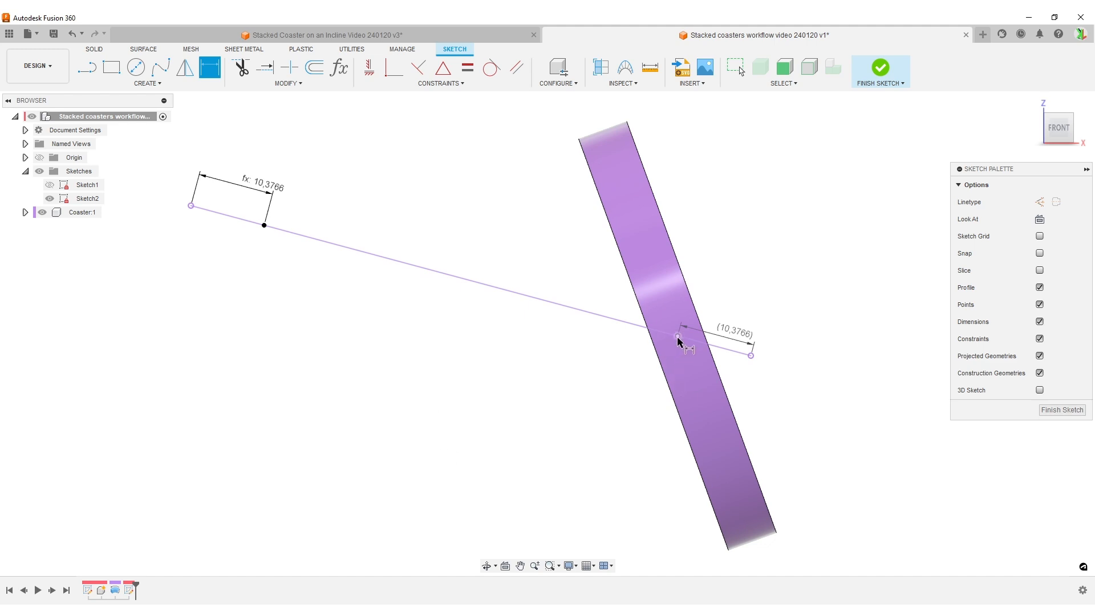
pyautogui.click(676, 337)
pyautogui.click(264, 226)
pyautogui.rightClick(408, 169)
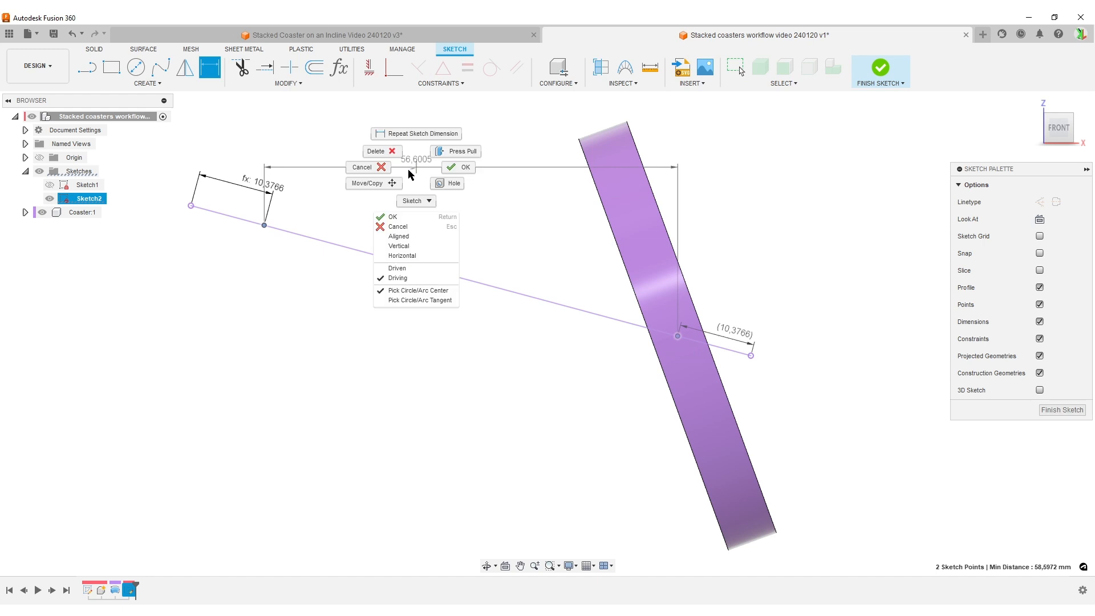
pyautogui.click(397, 246)
pyautogui.click(519, 171)
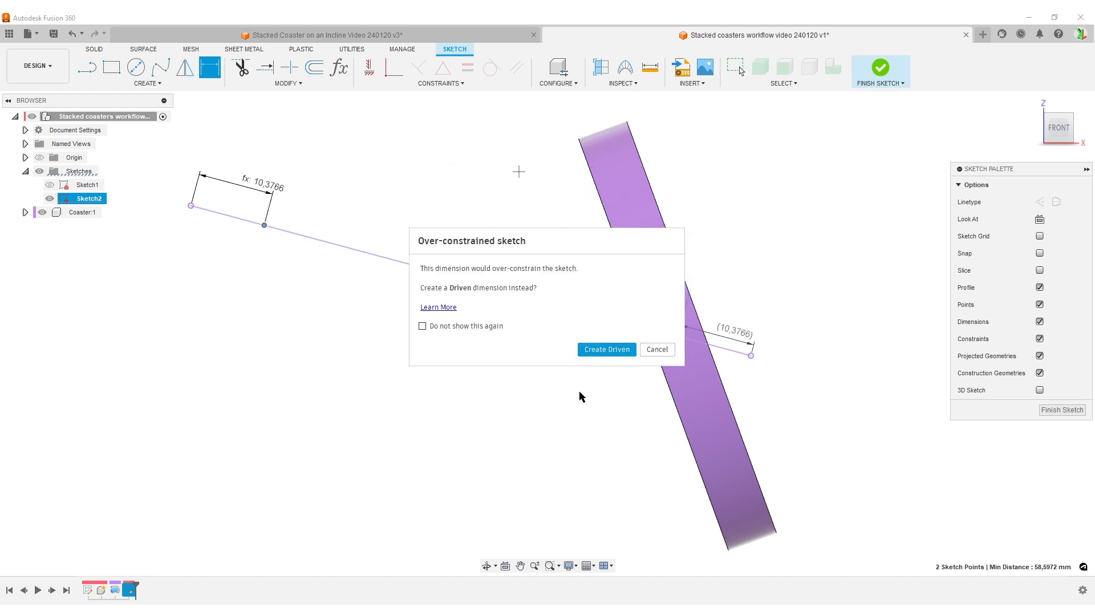
pyautogui.click(620, 354)
pyautogui.scroll(-3, 542, 345)
pyautogui.press('d')
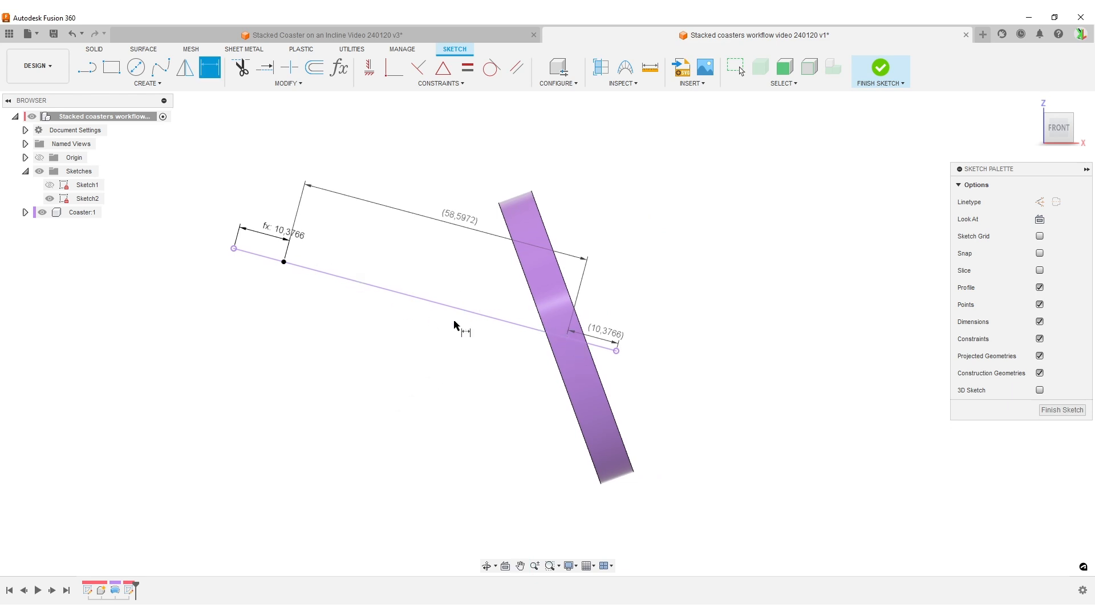
# Rename Sketch2's driven dimension between the coaster's centre point and the upper sketch point as Coaster_Pattern_extent.
pyautogui.click(340, 68)
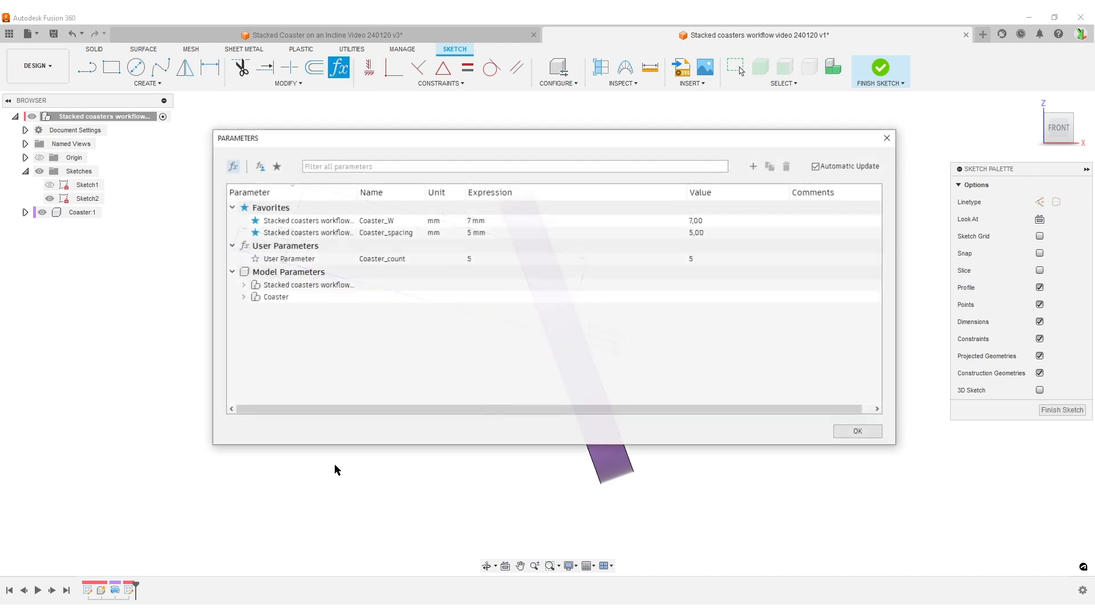
pyautogui.click(243, 297)
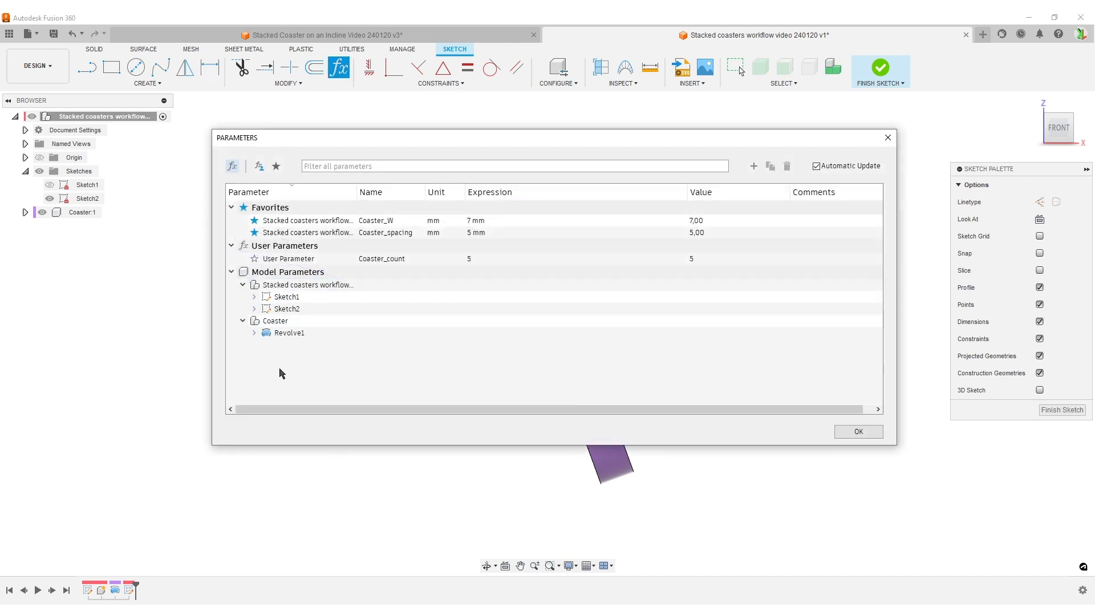
pyautogui.click(254, 309)
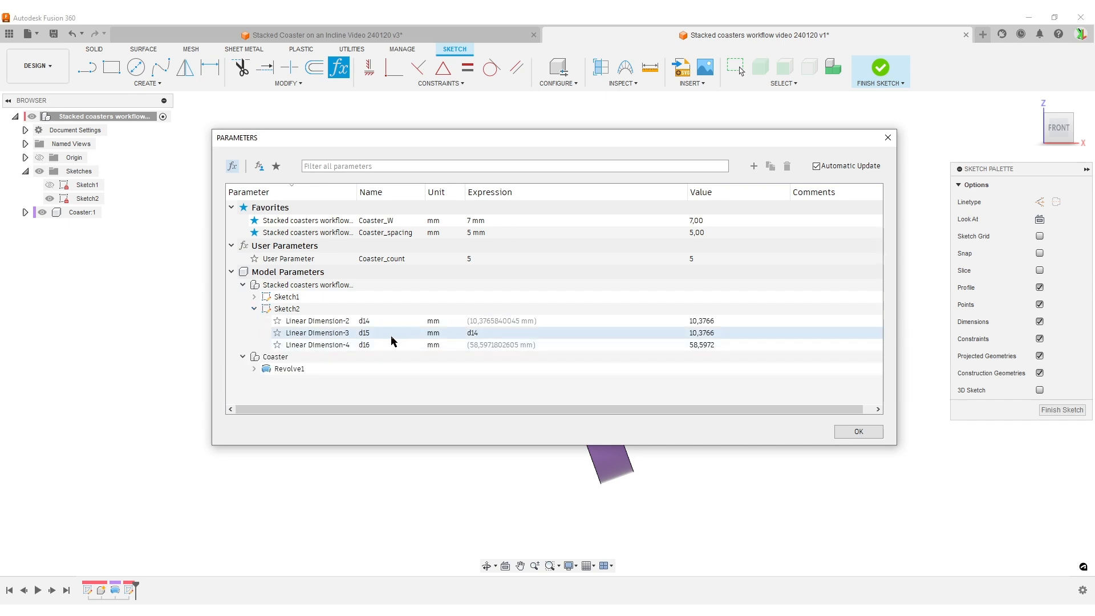
pyautogui.doubleClick(365, 345)
pyautogui.write('C')
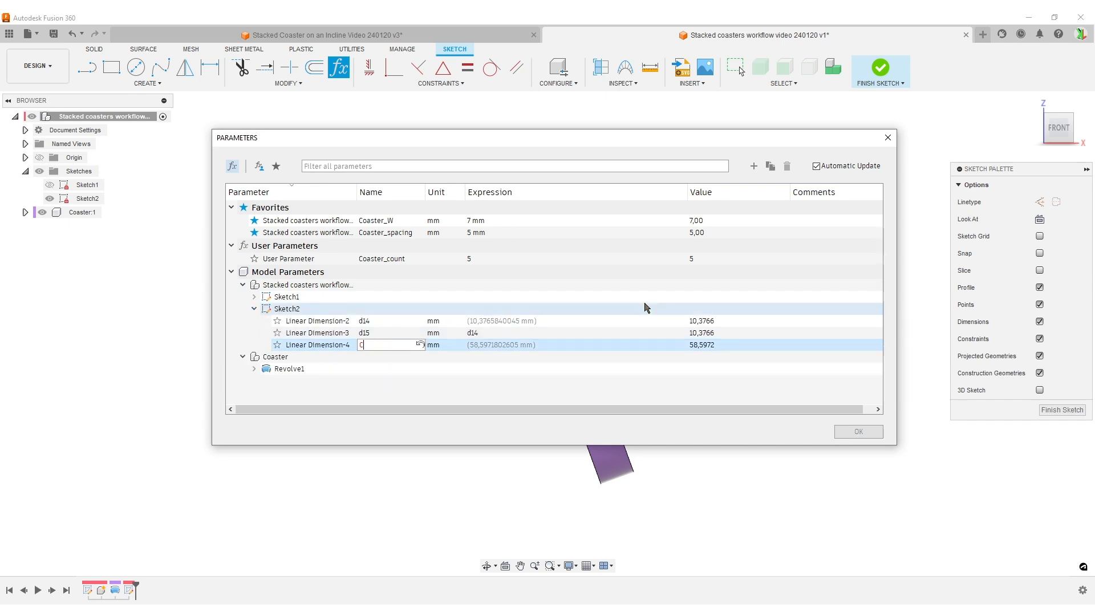
pyautogui.write('oaster')
pyautogui.write('_Pattern_ex')
pyautogui.write('t')
pyautogui.write('en')
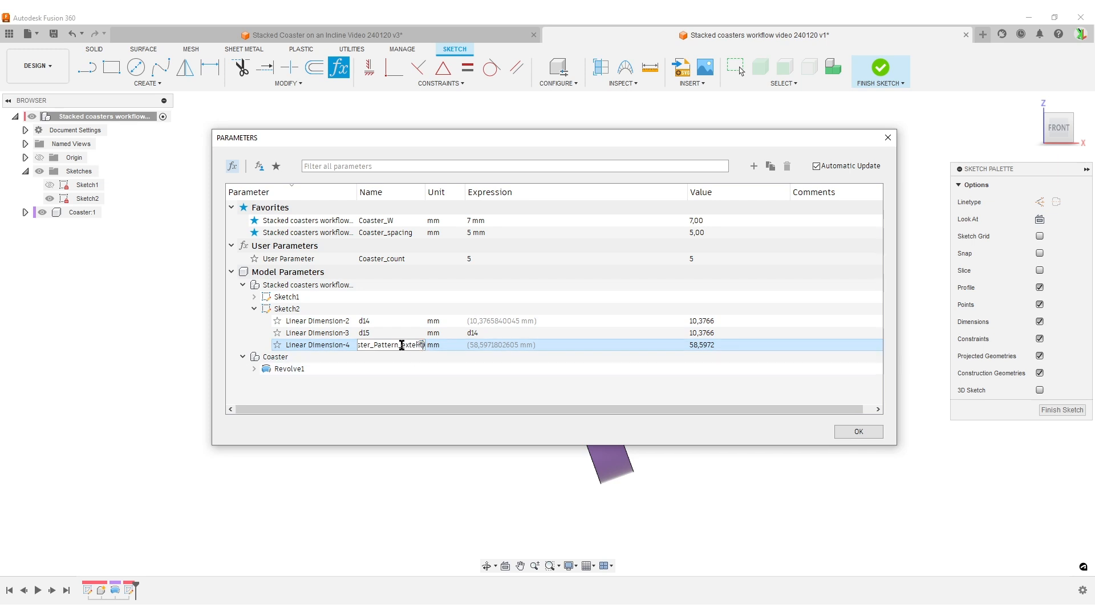
# Mark the Coaster_Pattern_extent parameter as a favorite and finish the sketch.
pyautogui.click(277, 345)
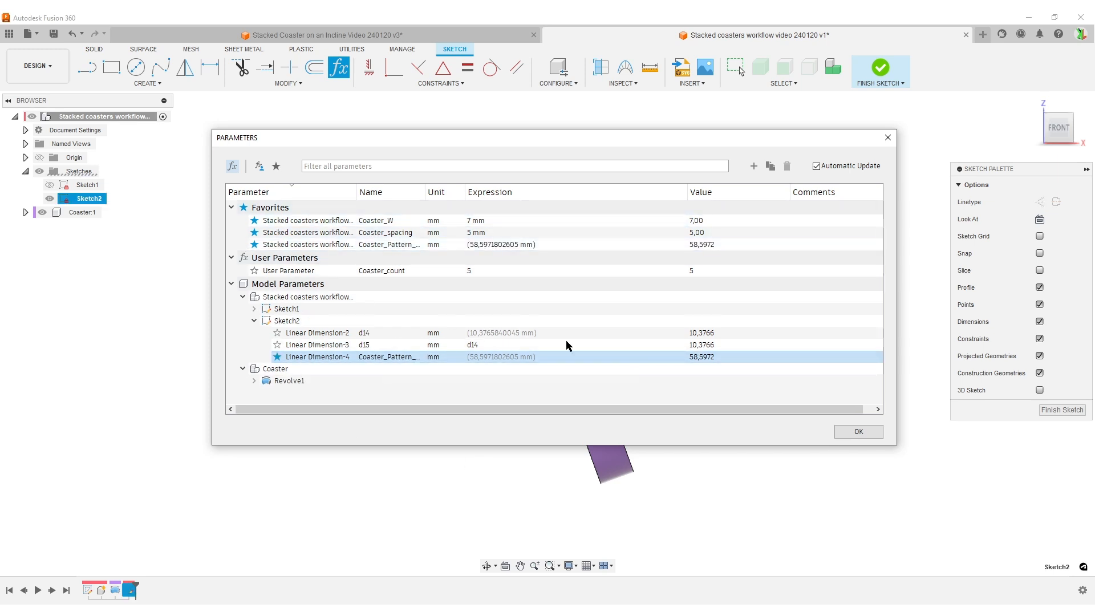
pyautogui.click(851, 432)
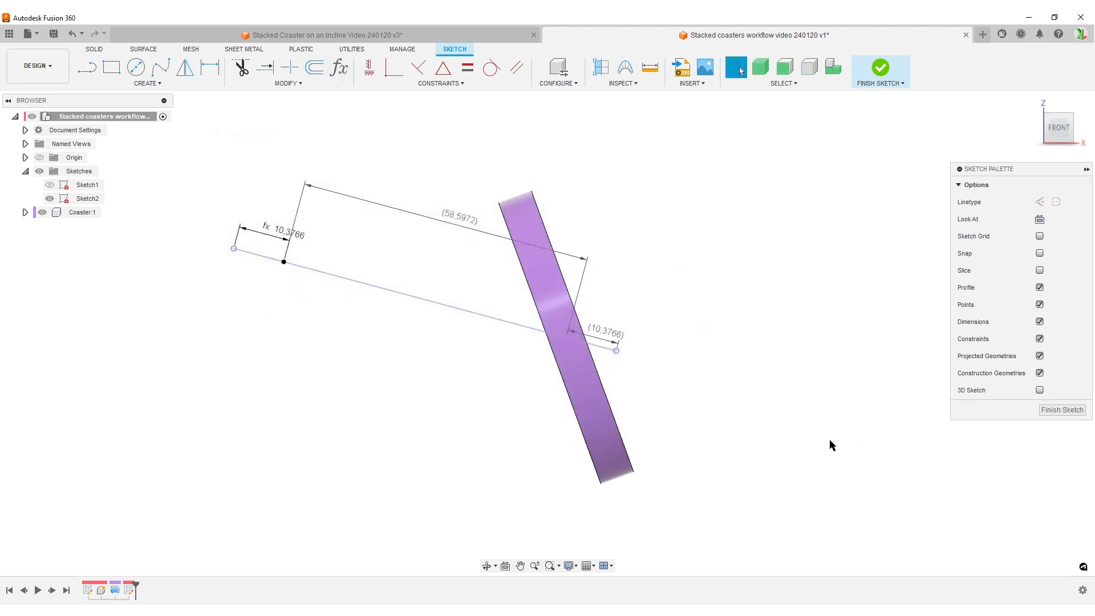
pyautogui.click(1055, 406)
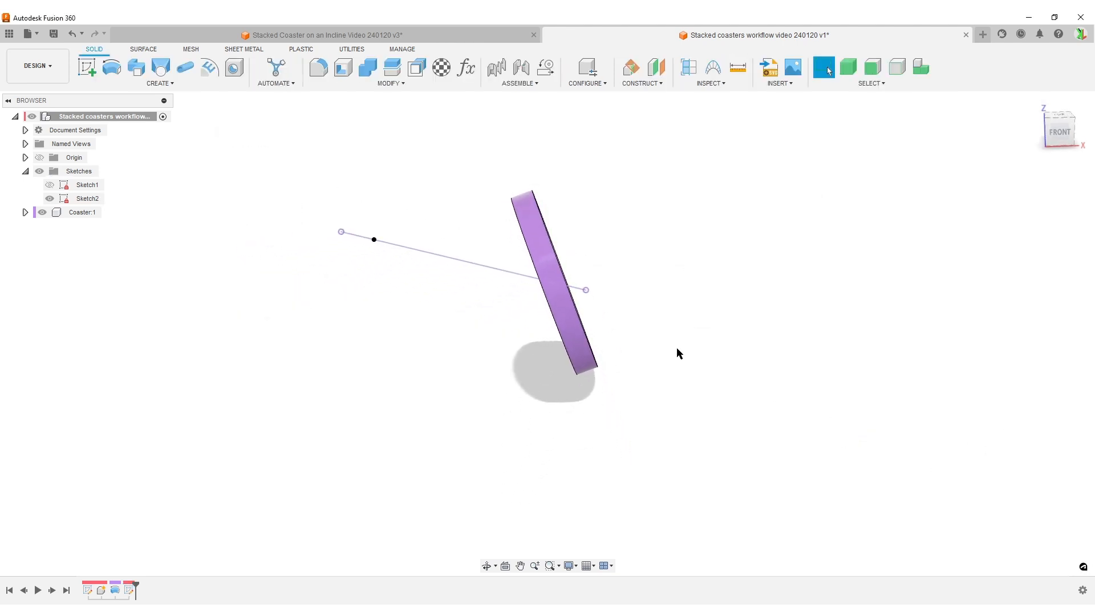
# Set up a rectangular pattern of components with Coaster:1 as the object and the inclined projected line as the axis.
pyautogui.press('s')
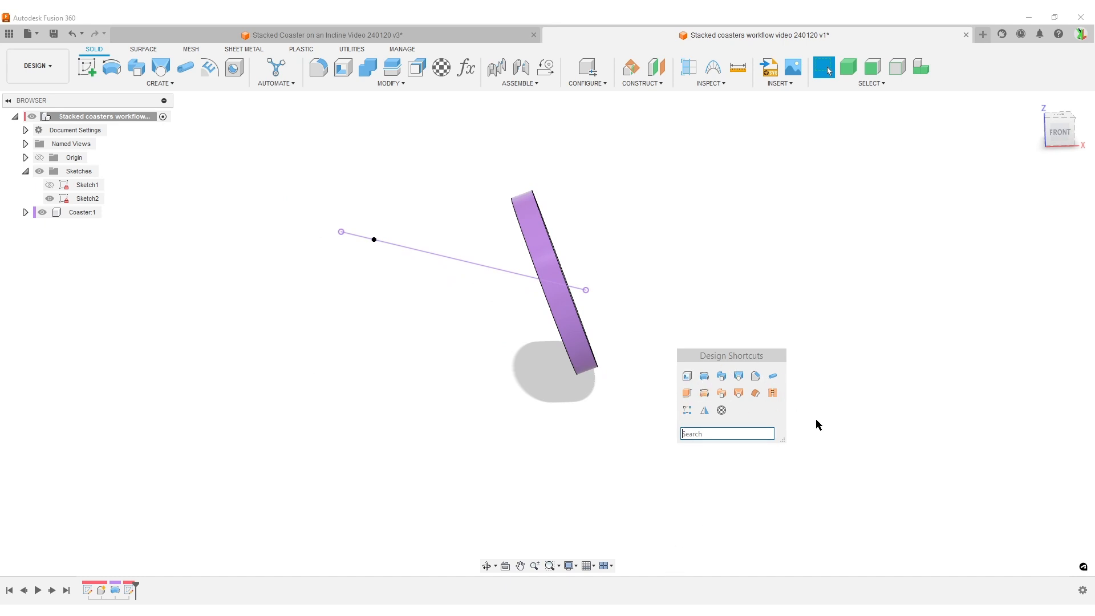
pyautogui.click(687, 410)
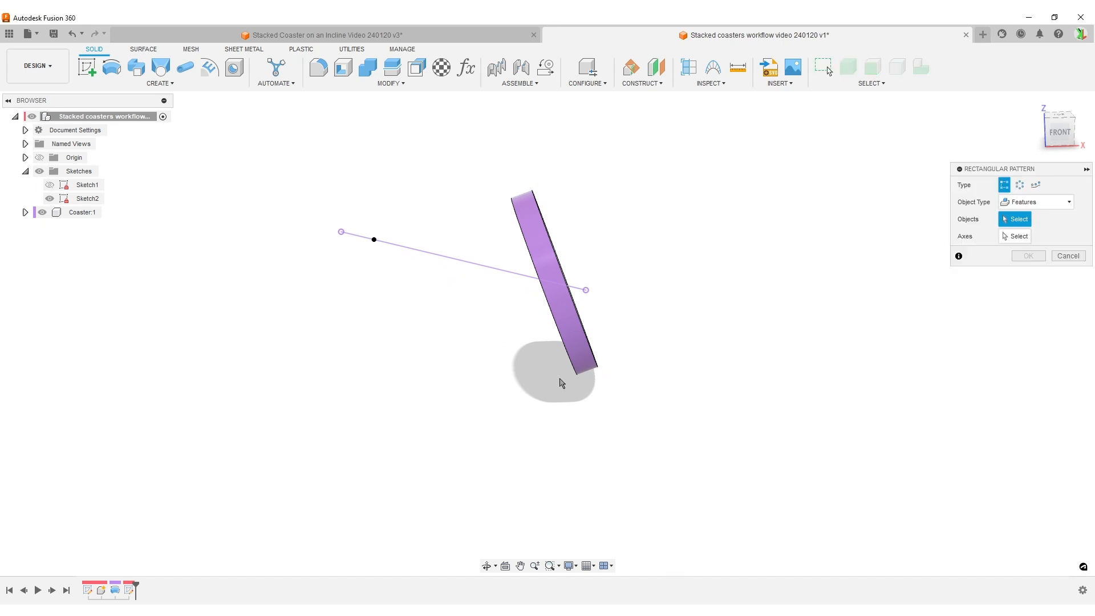
pyautogui.click(1030, 202)
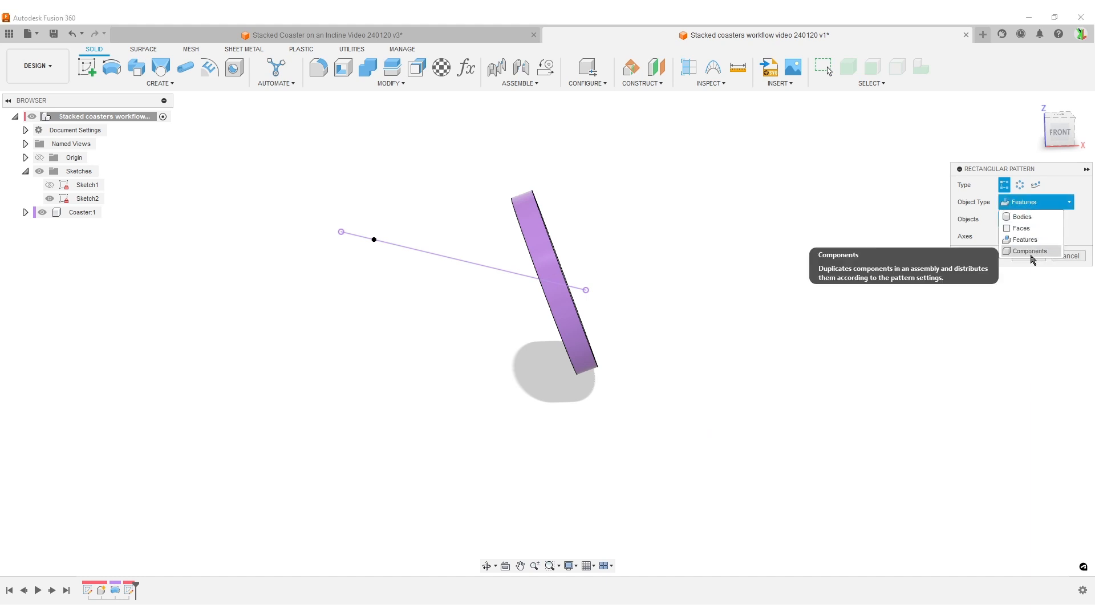
pyautogui.click(1029, 252)
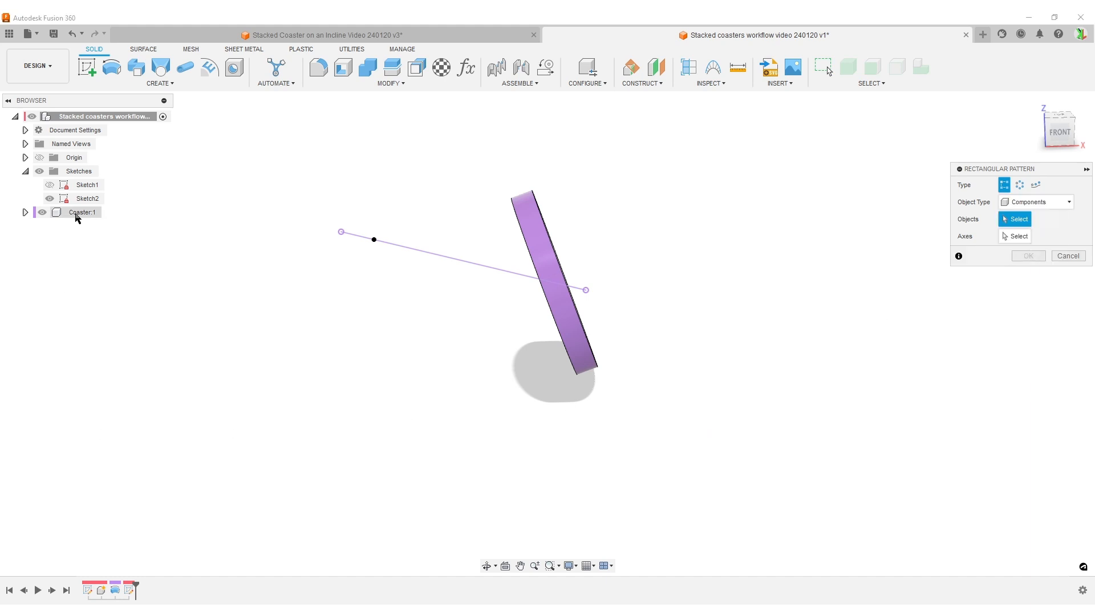
pyautogui.click(80, 213)
pyautogui.click(1017, 236)
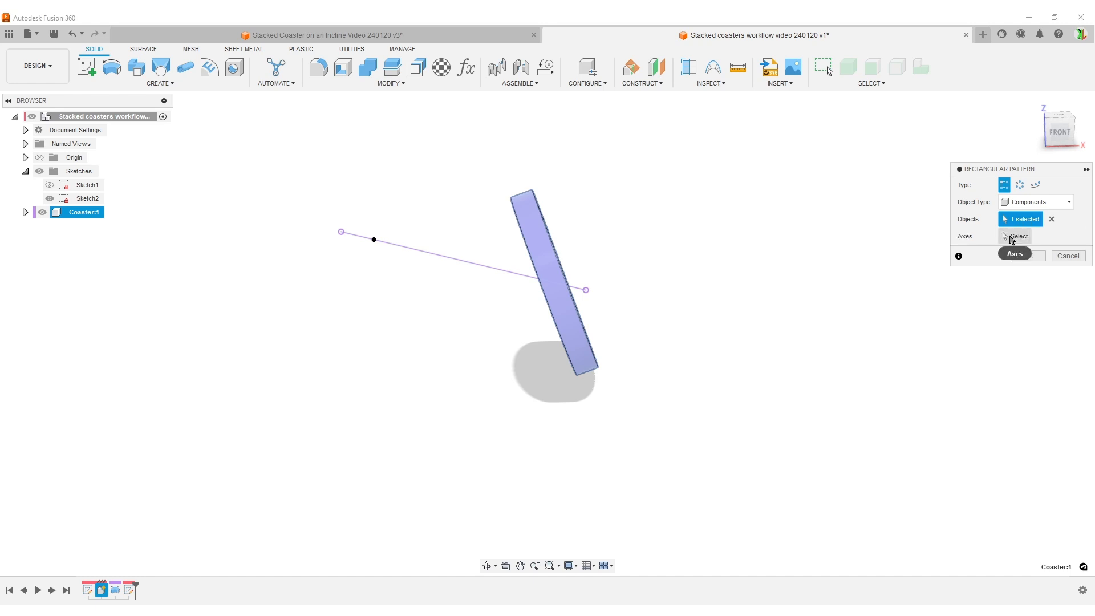
pyautogui.click(427, 253)
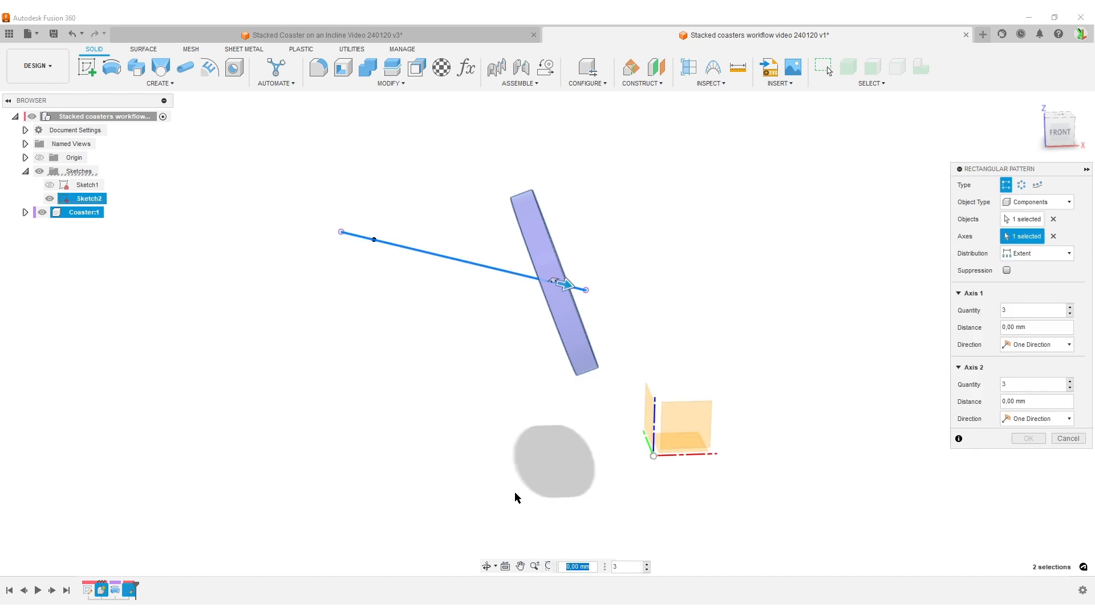
# Set the pattern's Axis 1 quantity to the Coaster_count parameter.
pyautogui.doubleClick(1040, 313)
pyautogui.write('c')
pyautogui.press('Down')
pyautogui.press('Down')
pyautogui.press('Return')
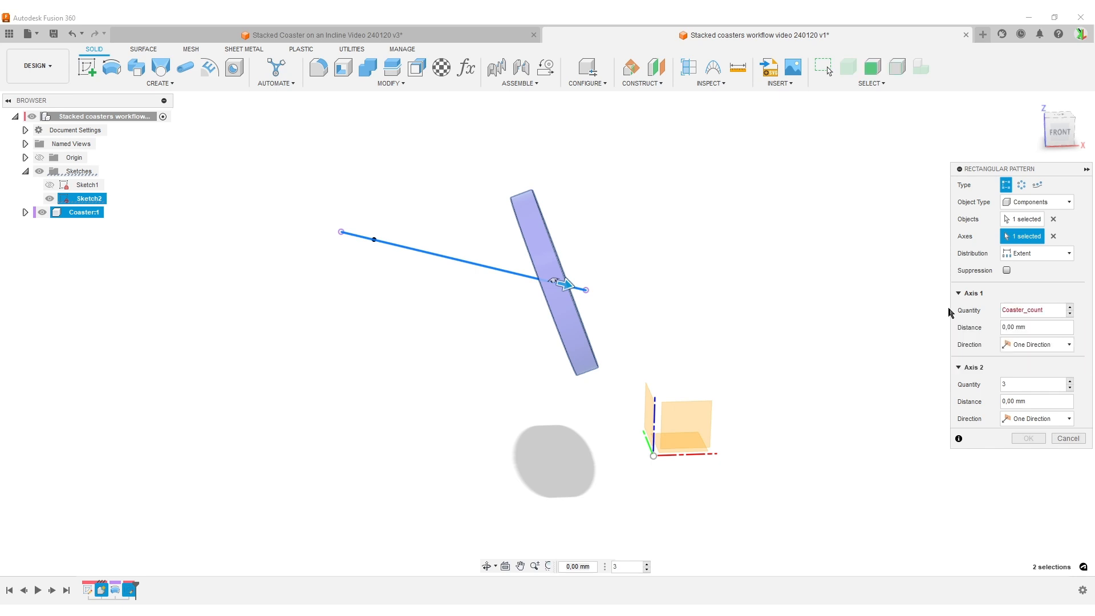
# Set the Axis 1 distance to -Coaster_Pattern_extent and complete the coaster pattern.
pyautogui.click(1036, 328)
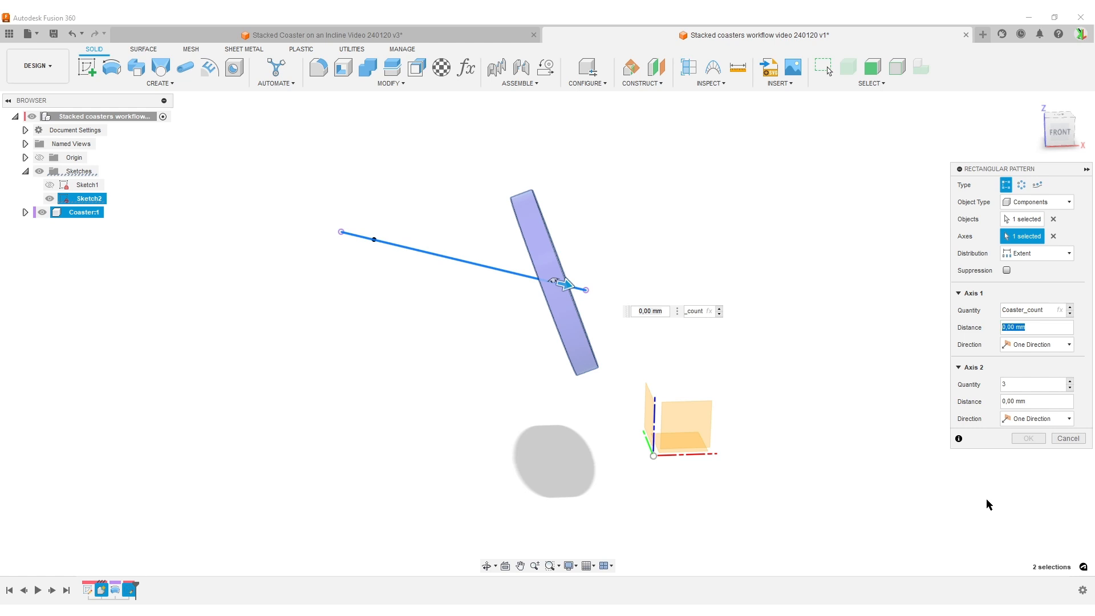
pyautogui.write('co')
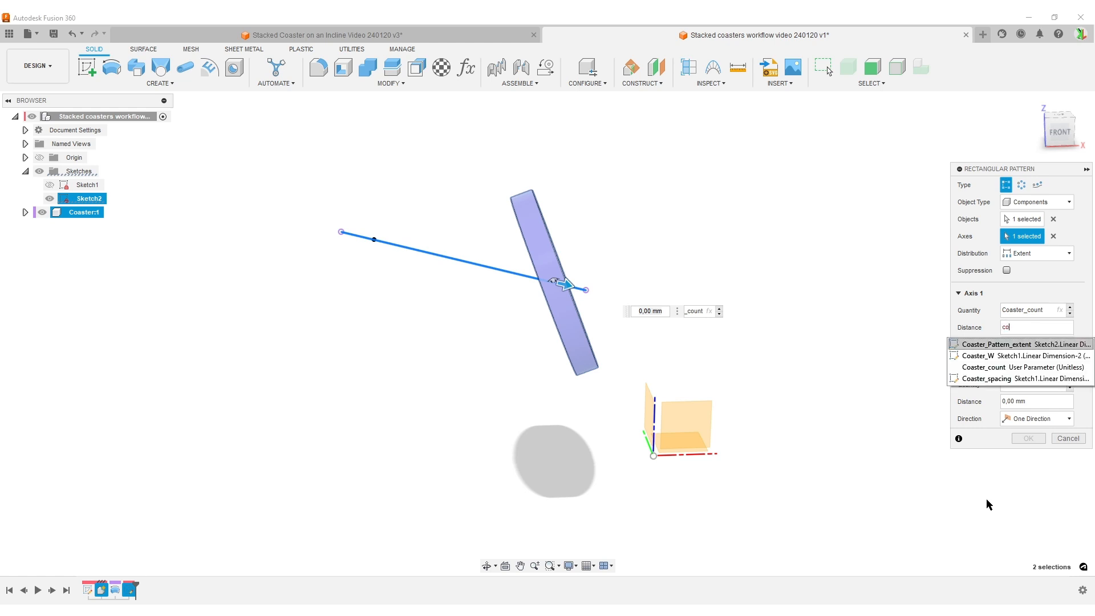
pyautogui.press('Return')
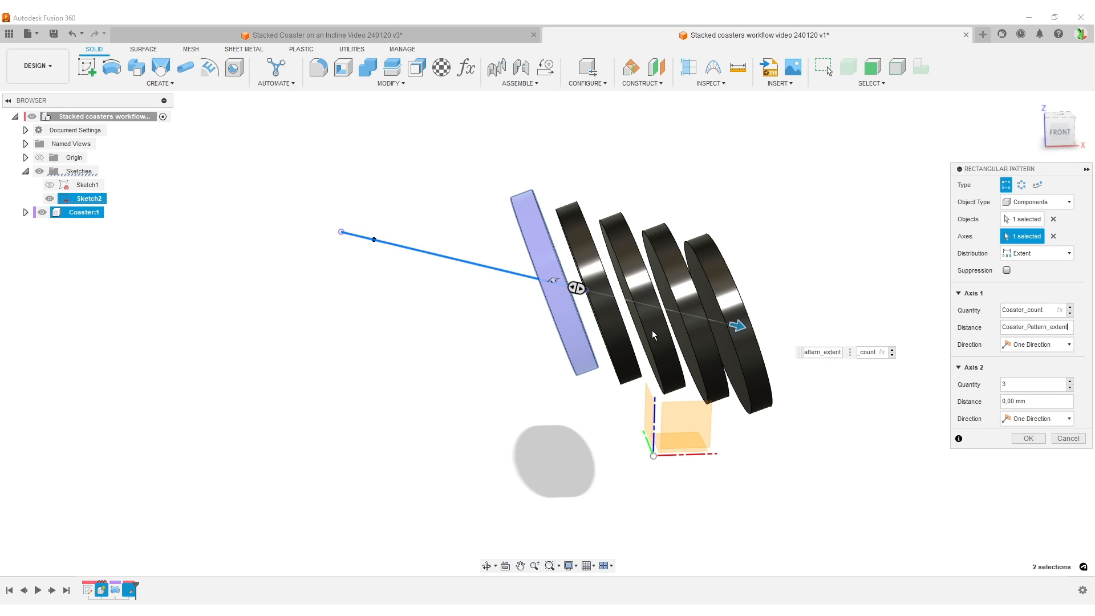
pyautogui.click(1007, 324)
pyautogui.press('Left')
pyautogui.write('-')
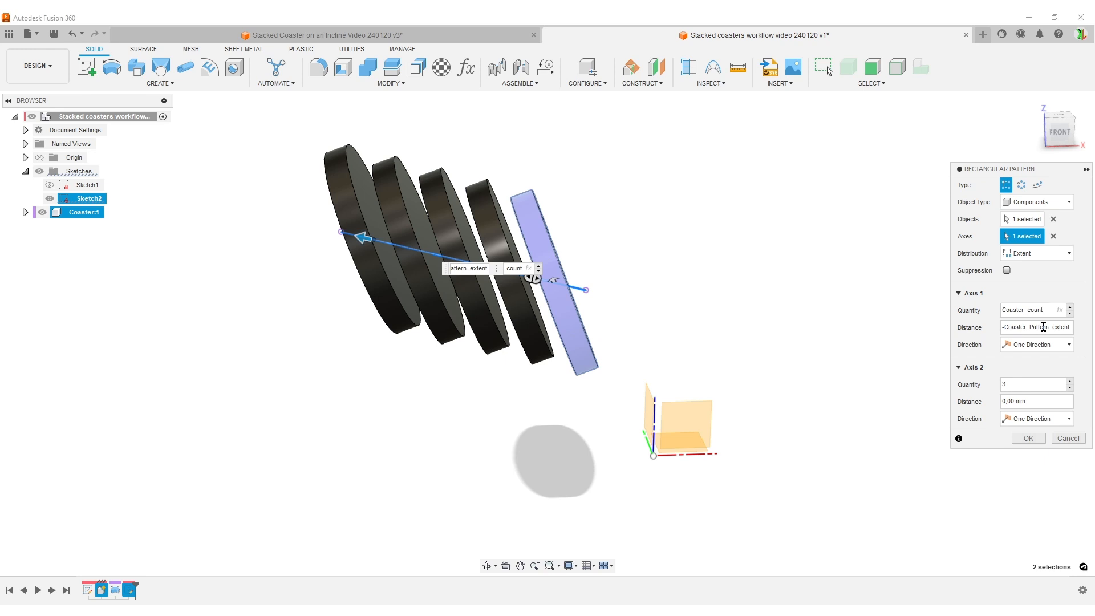
pyautogui.press('Return')
# Hide Sketch2 so that only the patterned coasters are displayed.
pyautogui.scroll(1, 716, 322)
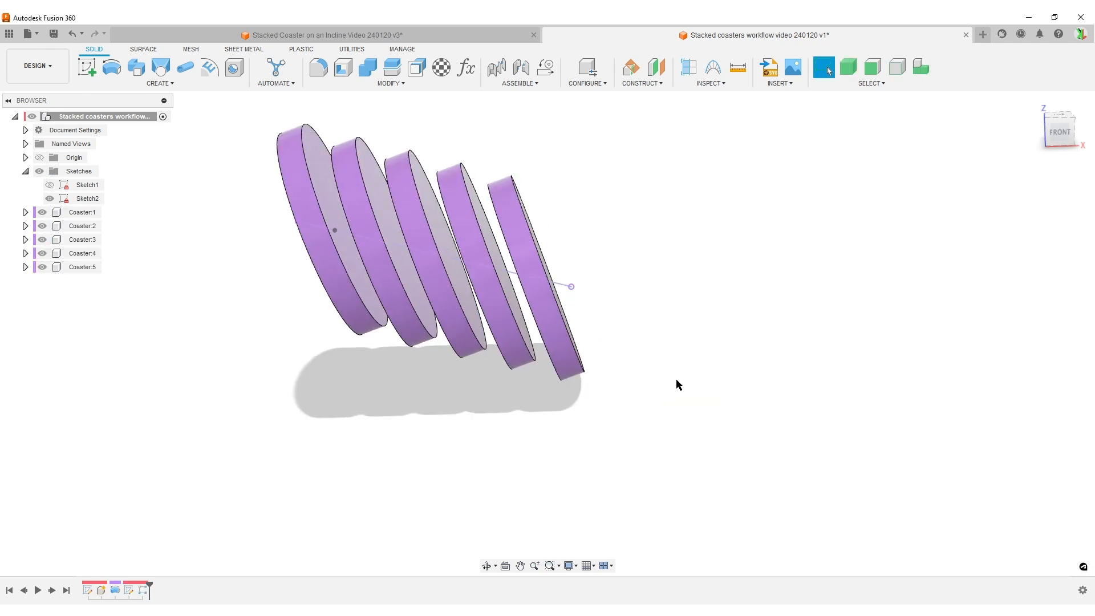
pyautogui.click(1056, 139)
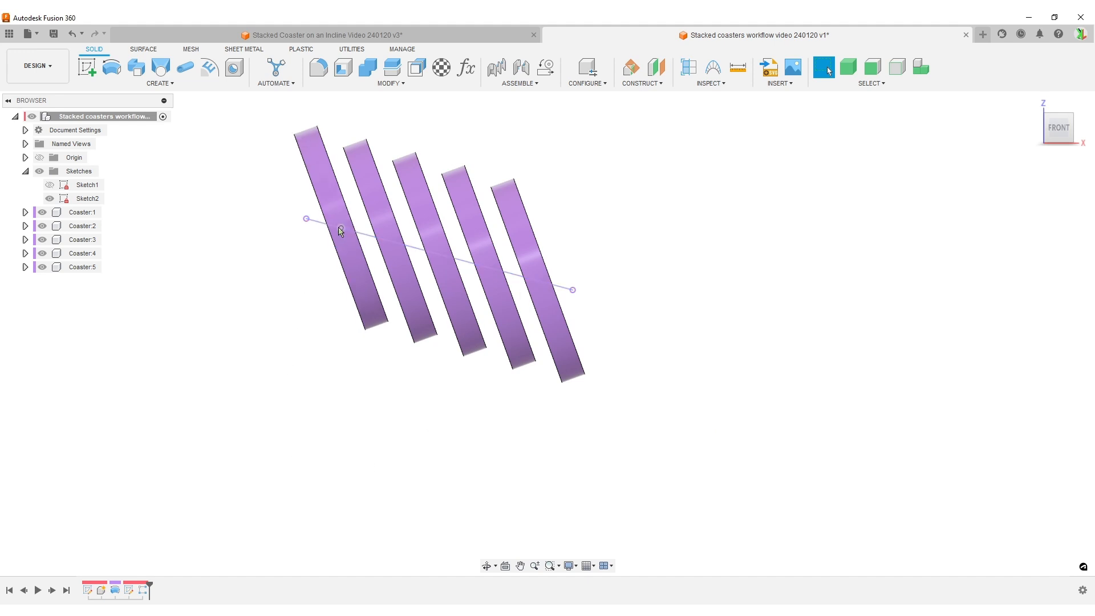
pyautogui.scroll(-2, 684, 261)
pyautogui.keyDown('shift'); pyautogui.moveTo(786, 321); pyautogui.dragTo(684, 324, button='middle'); pyautogui.keyUp('shift')
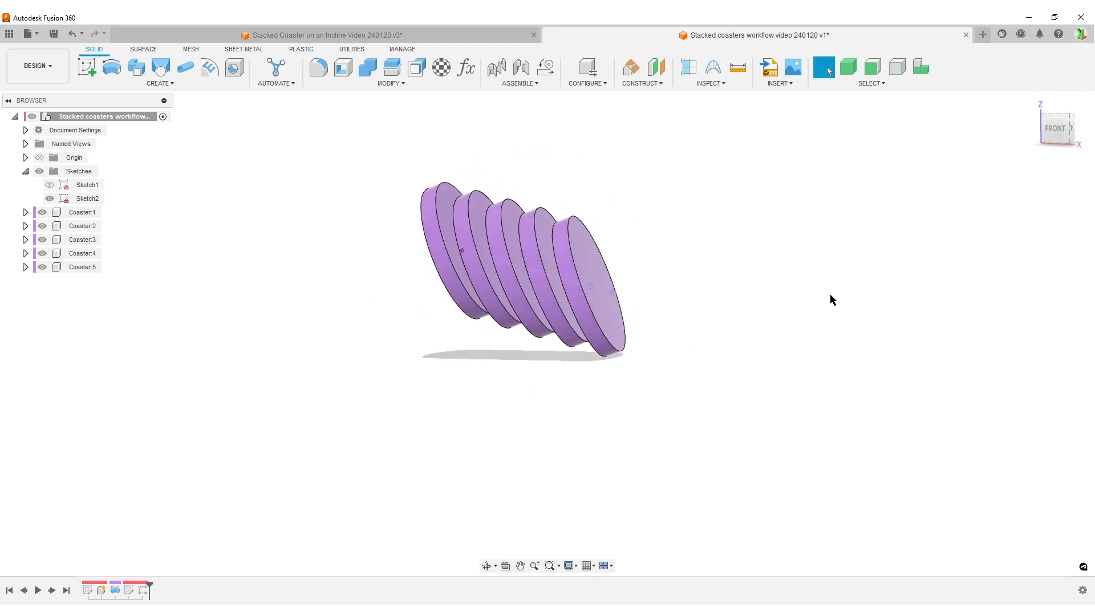
pyautogui.keyDown('shift'); pyautogui.moveTo(782, 309); pyautogui.dragTo(690, 318, button='middle'); pyautogui.keyUp('shift')
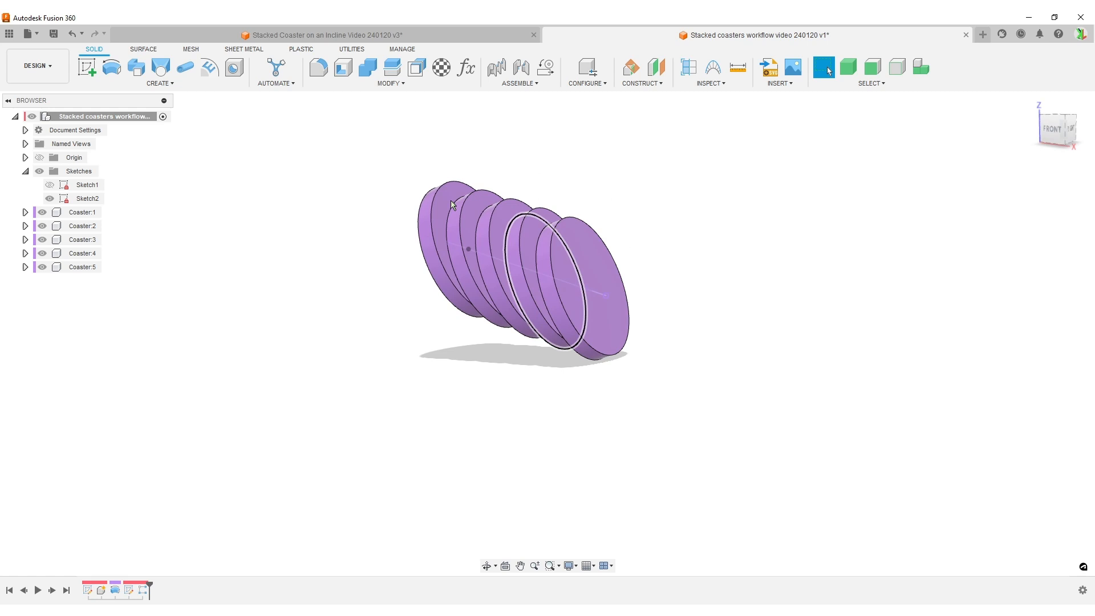
pyautogui.click(50, 199)
pyautogui.scroll(1, 721, 233)
pyautogui.moveTo(722, 233); pyautogui.dragTo(794, 249, button='middle')
pyautogui.scroll(-1, 798, 264)
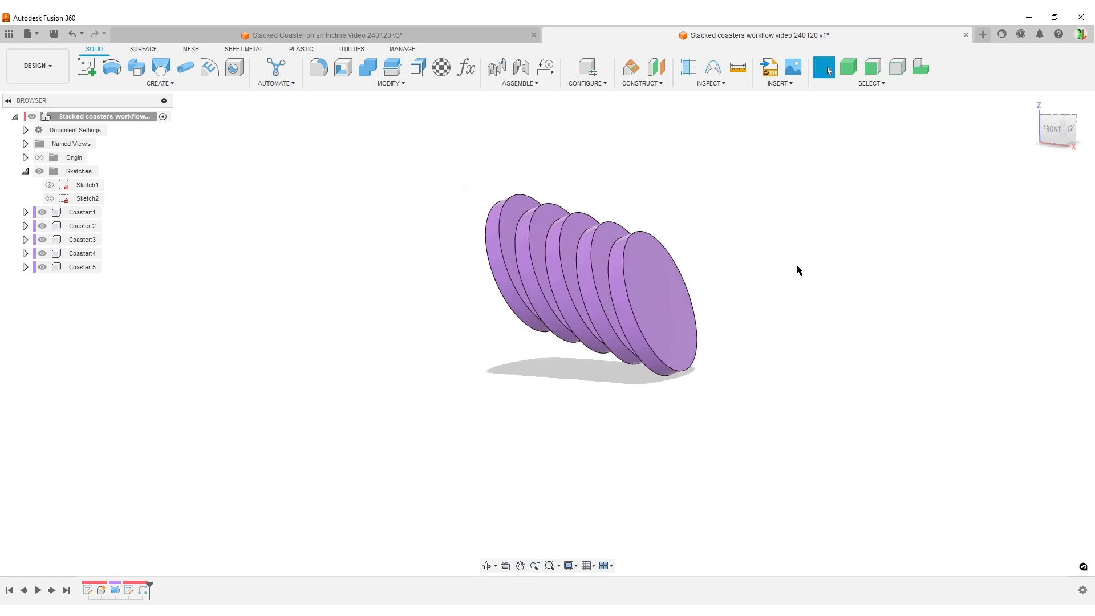
# Try hiding the bodies of all five coasters through a window selection, and undo the hiding.
pyautogui.scroll(1, 798, 265)
pyautogui.moveTo(329, 117); pyautogui.dragTo(956, 525)
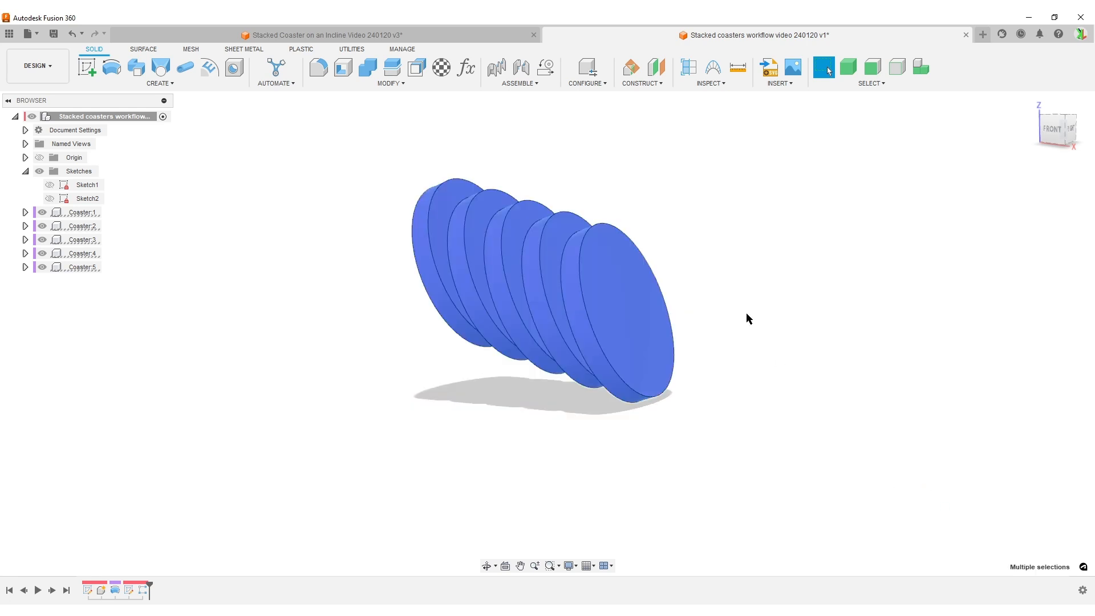
pyautogui.press('m')
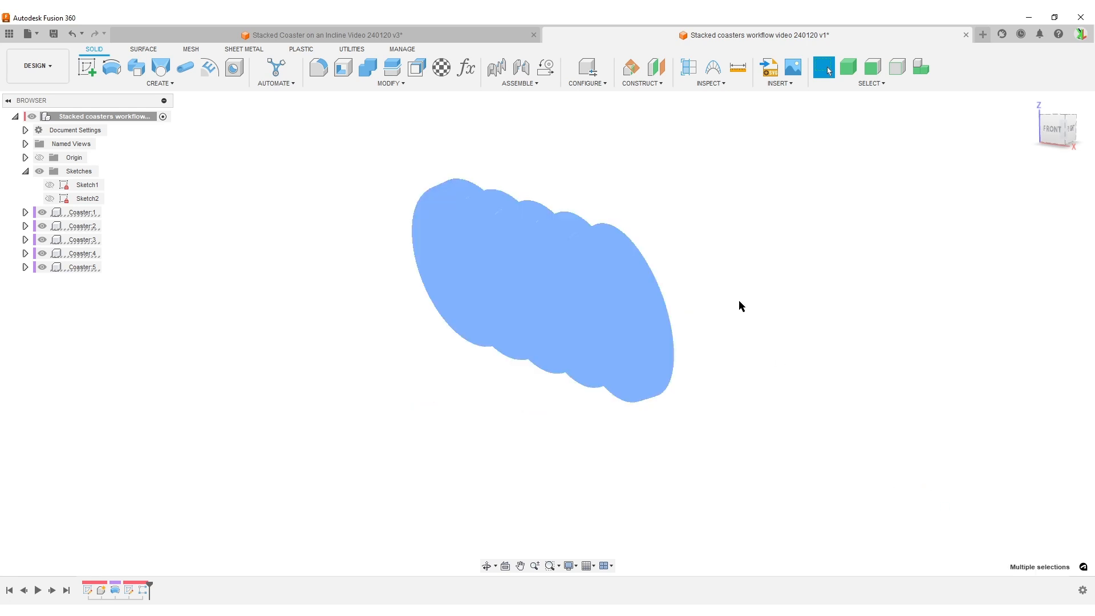
pyautogui.press('Delete')
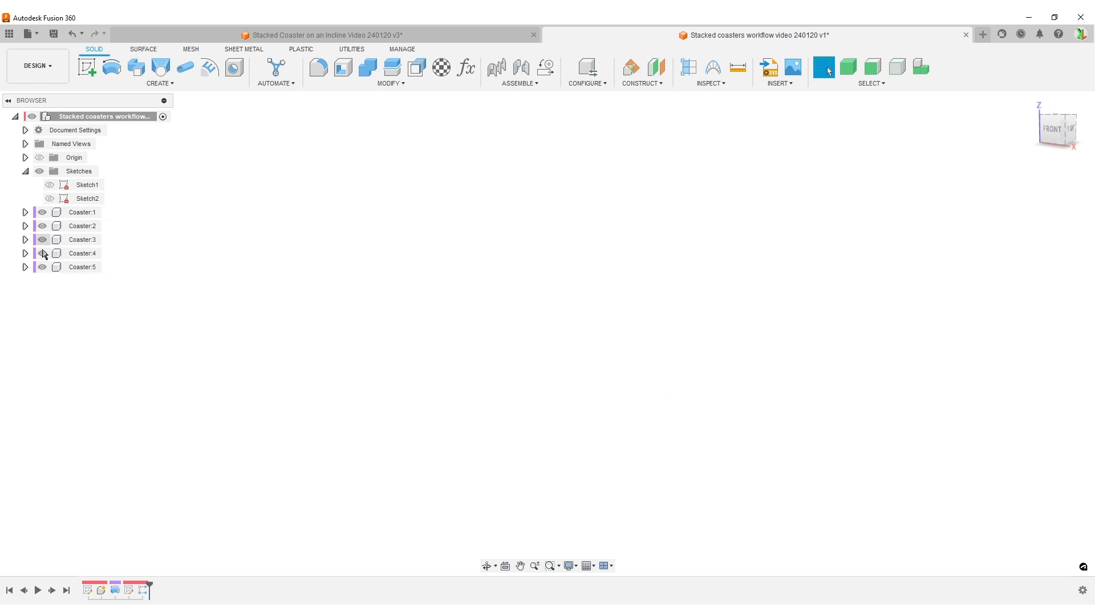
pyautogui.click(25, 212)
pyautogui.click(35, 239)
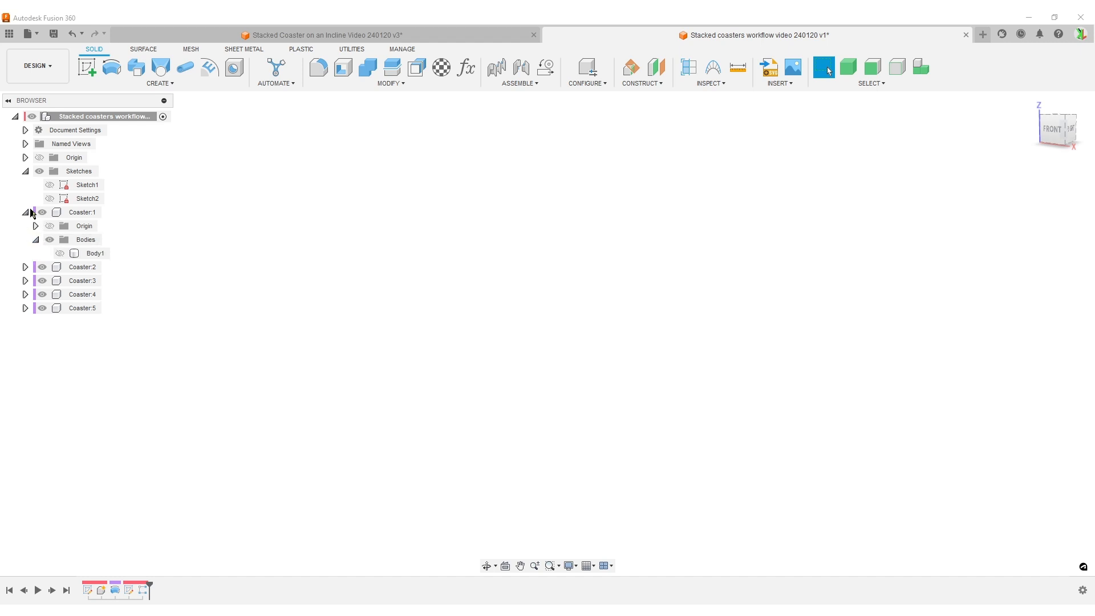
pyautogui.hotkey('ctrl', 'z')
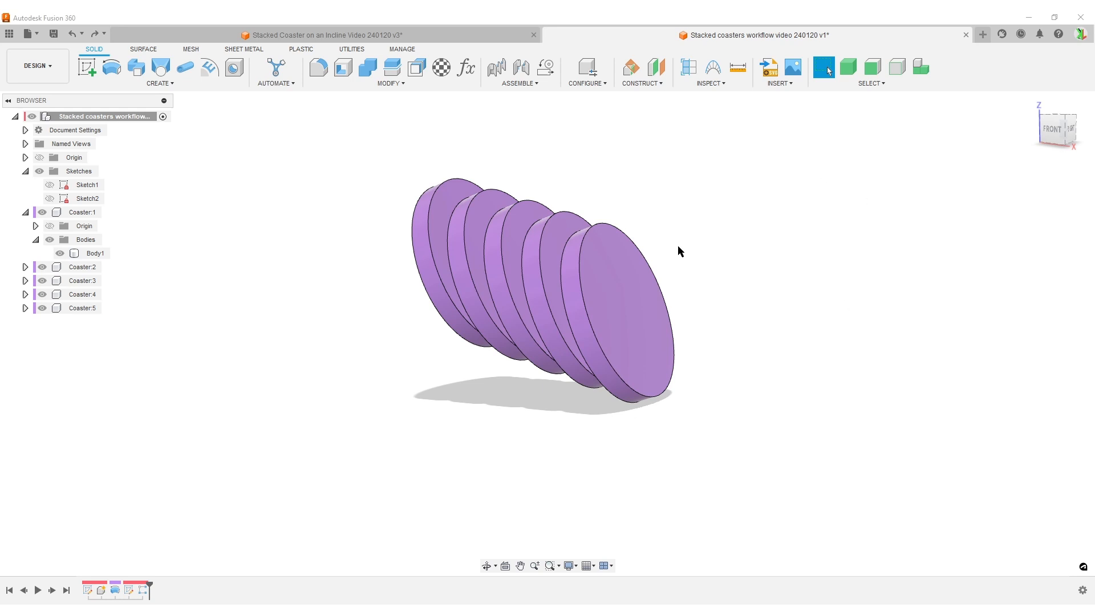
pyautogui.click(25, 213)
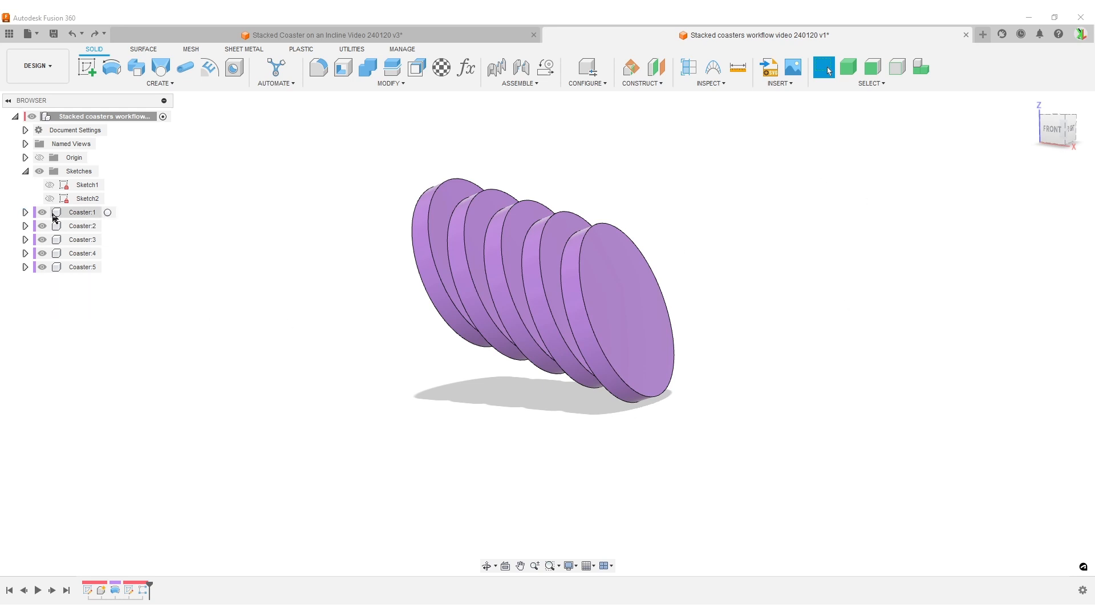
# Hide components Coaster:1 through Coaster:5 together, show them again, and clear the selection.
pyautogui.click(57, 213)
pyautogui.keyDown('shift'); pyautogui.click(80, 267); pyautogui.keyUp('shift')
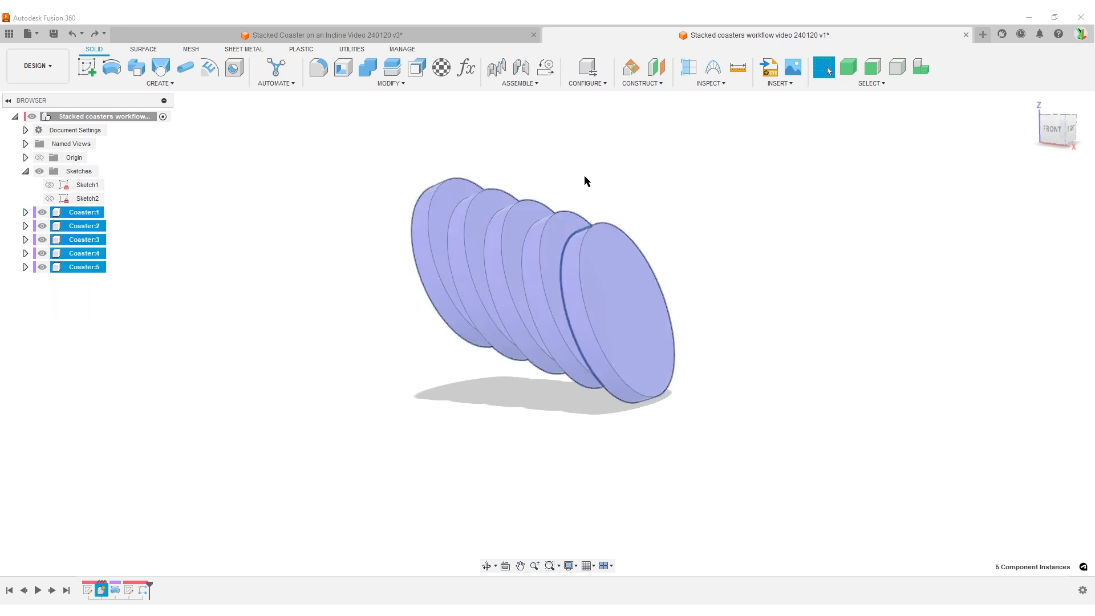
pyautogui.press('v')
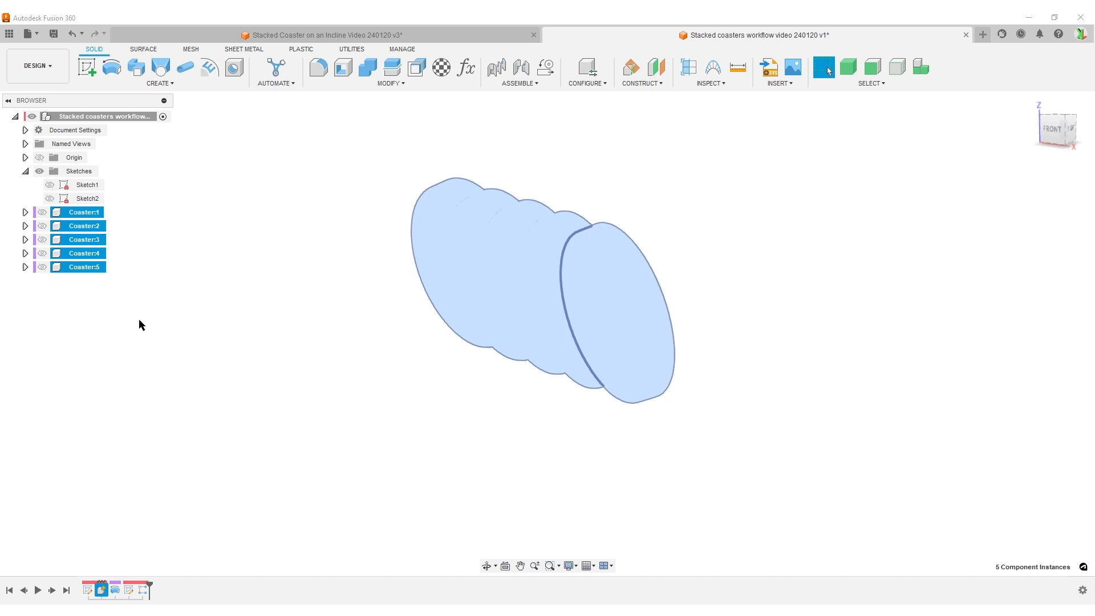
pyautogui.press('v')
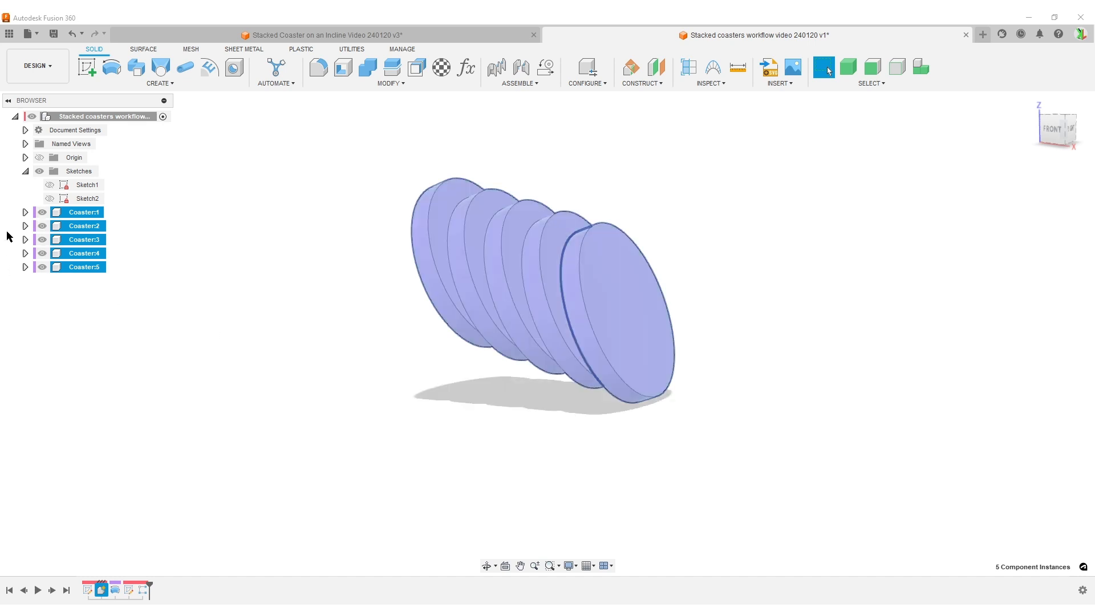
pyautogui.click(291, 378)
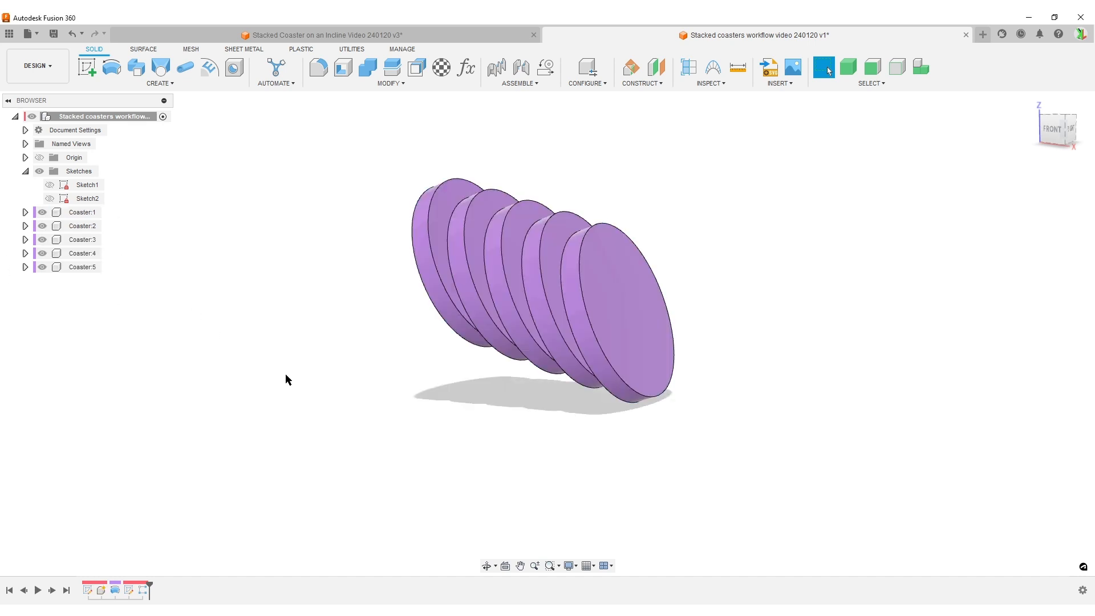
# Hide all five Coaster components using component selection priority, and show Sketch1.
pyautogui.click(877, 85)
pyautogui.moveTo(872, 167)
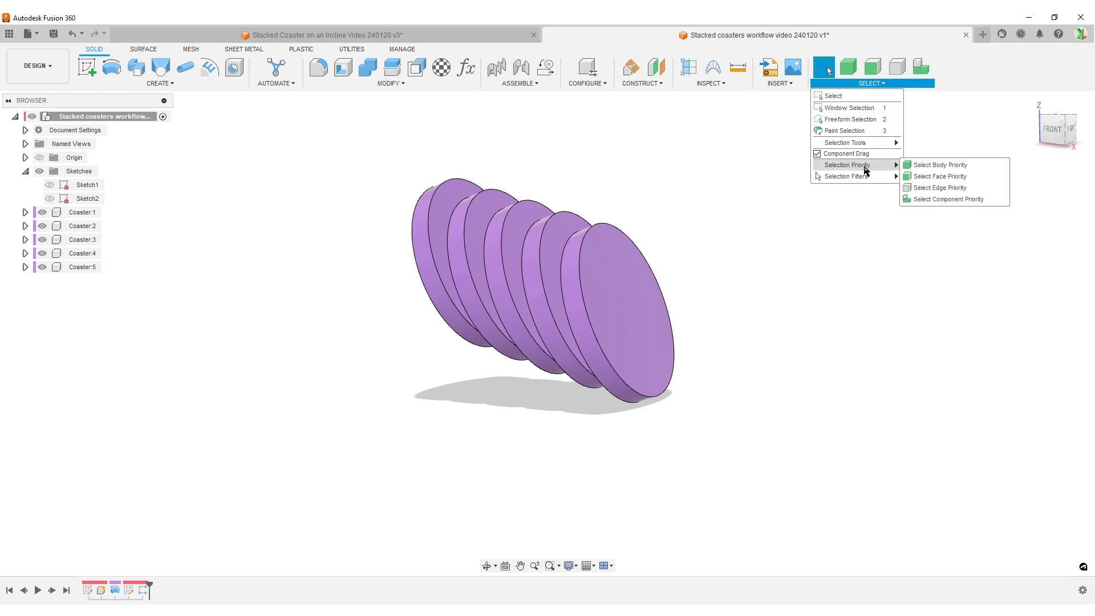
pyautogui.click(921, 68)
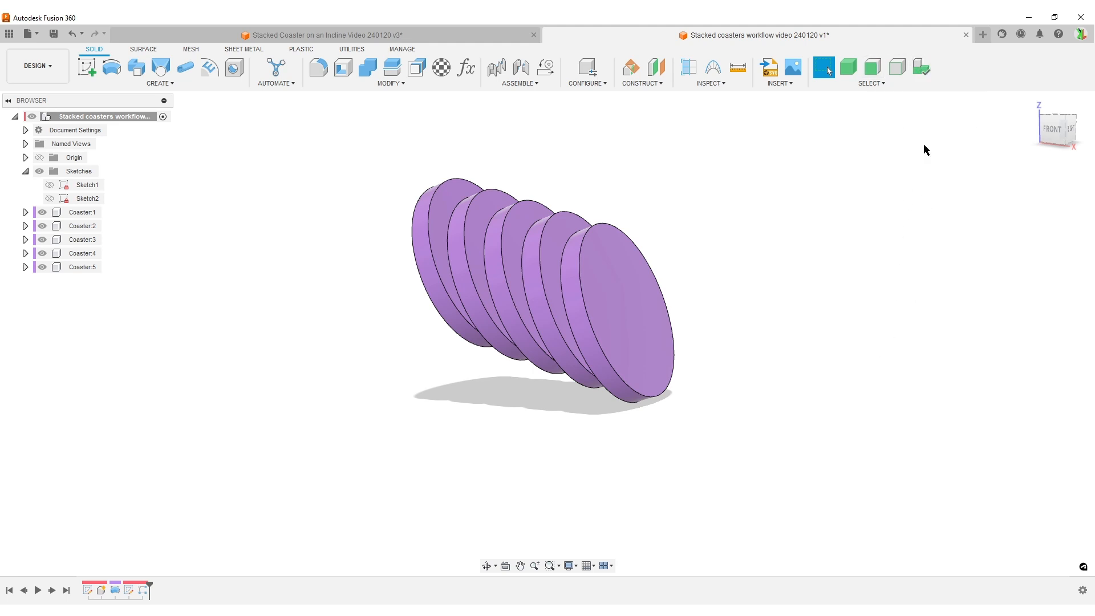
pyautogui.moveTo(326, 124); pyautogui.dragTo(878, 479)
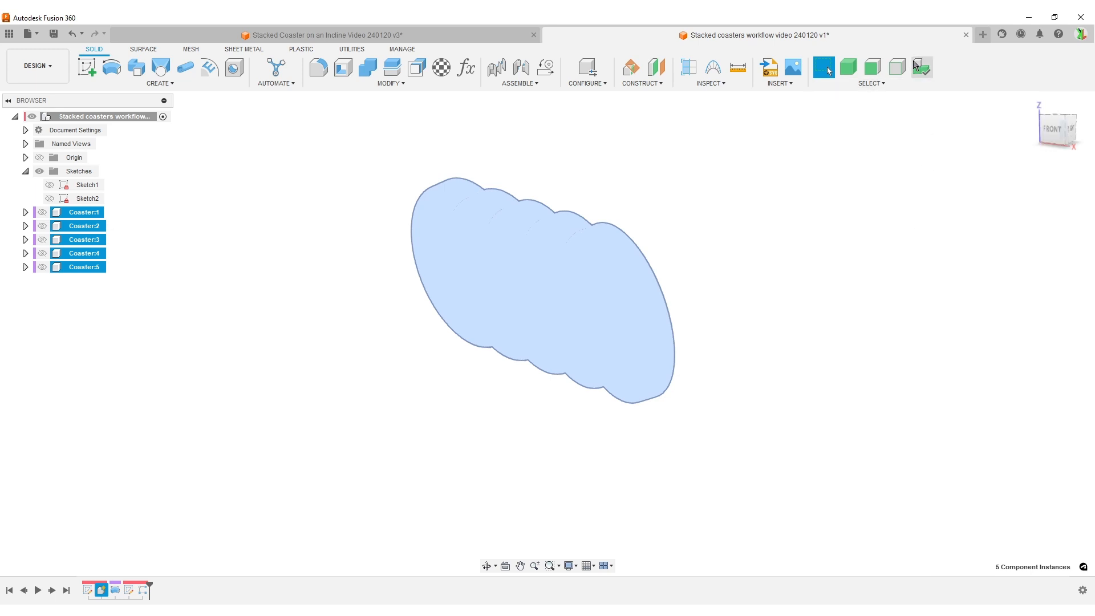
pyautogui.click(818, 311)
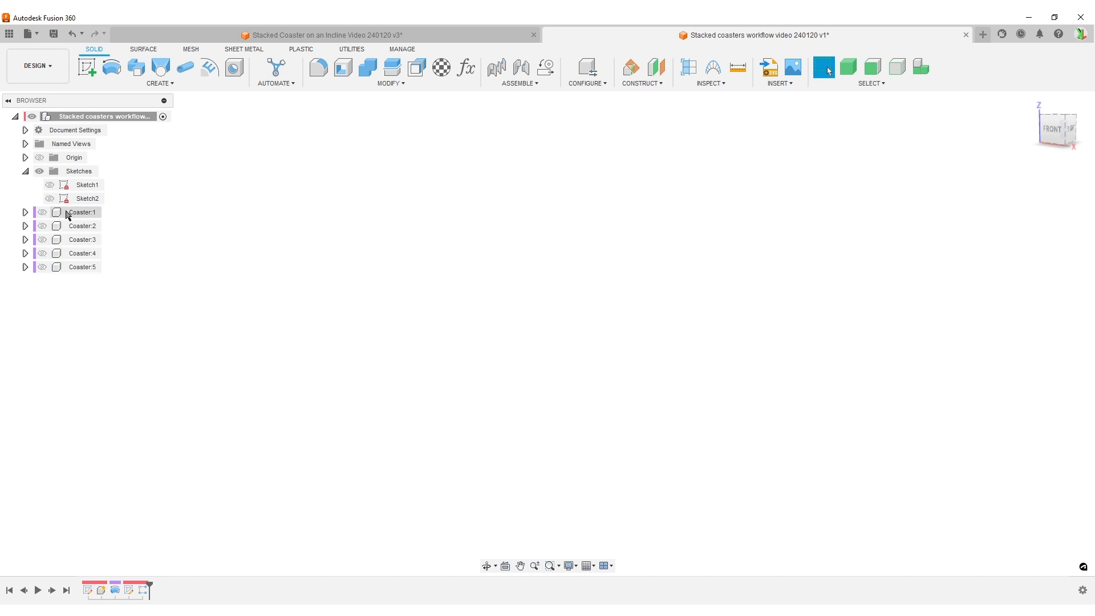
pyautogui.click(50, 185)
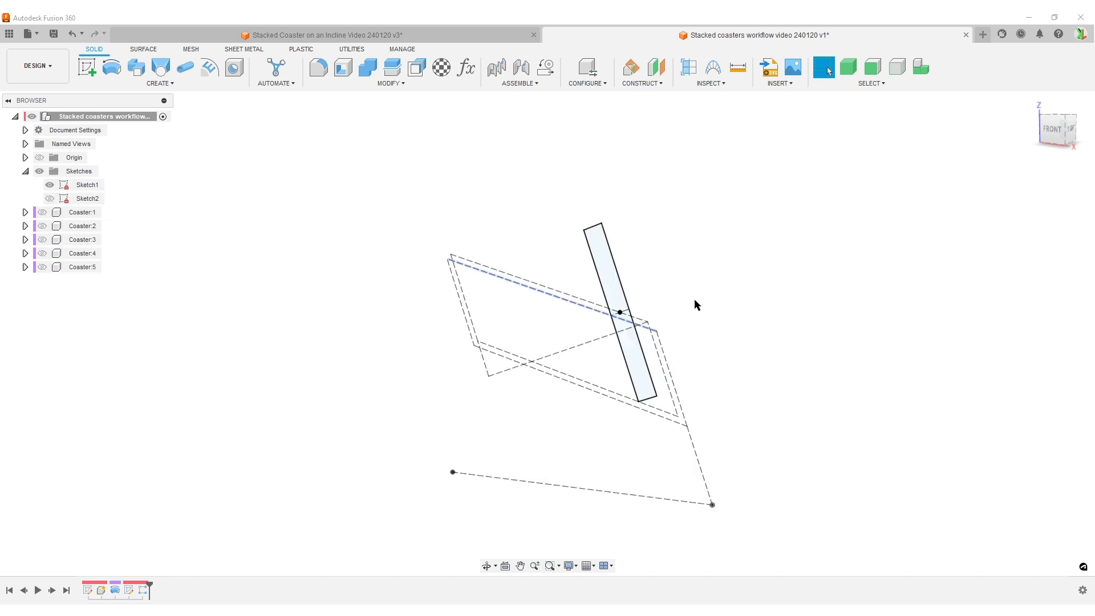
# Create a construction plane at an angle of 90 deg along Sketch1's inclined dashed line that starts at the origin.
pyautogui.scroll(-2, 825, 347)
pyautogui.moveTo(805, 337)
pyautogui.mouseDown(button='middle')
pyautogui.moveTo(726, 254)
pyautogui.moveTo(680, 259)
pyautogui.mouseUp(button='middle')
pyautogui.scroll(3, 602, 290)
pyautogui.keyDown('shift'); pyautogui.moveTo(800, 246); pyautogui.dragTo(772, 275, button='middle'); pyautogui.keyUp('shift')
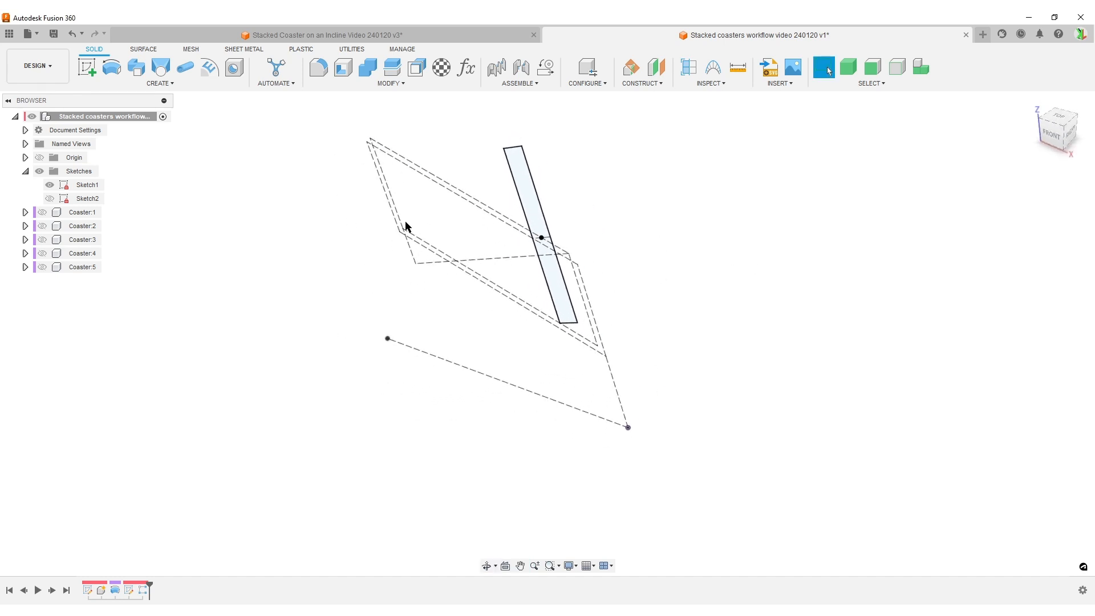
pyautogui.click(632, 72)
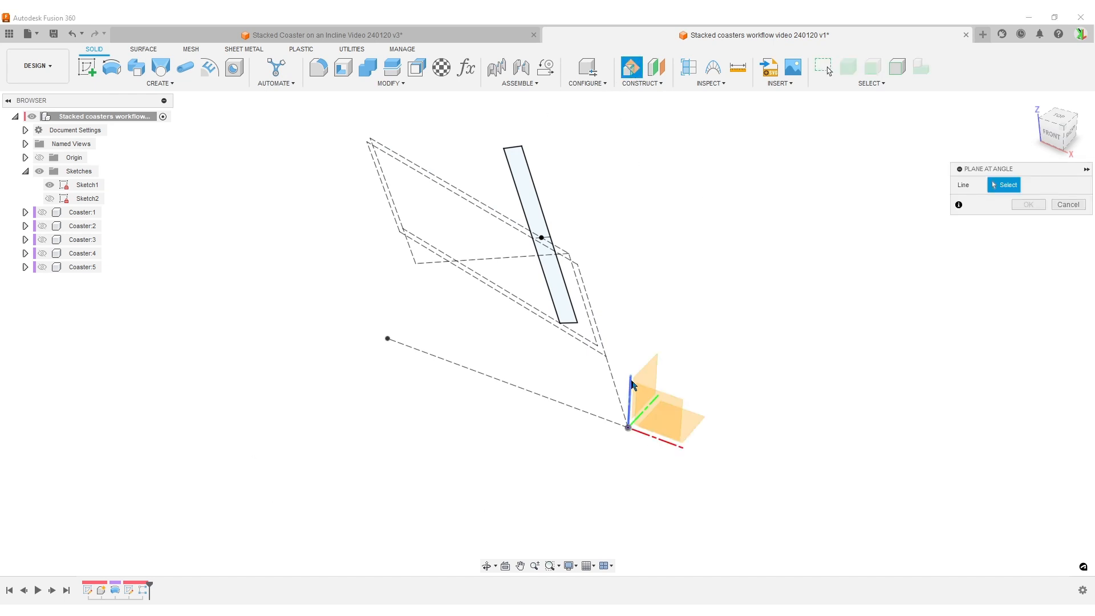
pyautogui.click(609, 380)
pyautogui.keyDown('shift'); pyautogui.moveTo(932, 376); pyautogui.dragTo(619, 365, button='middle'); pyautogui.keyUp('shift')
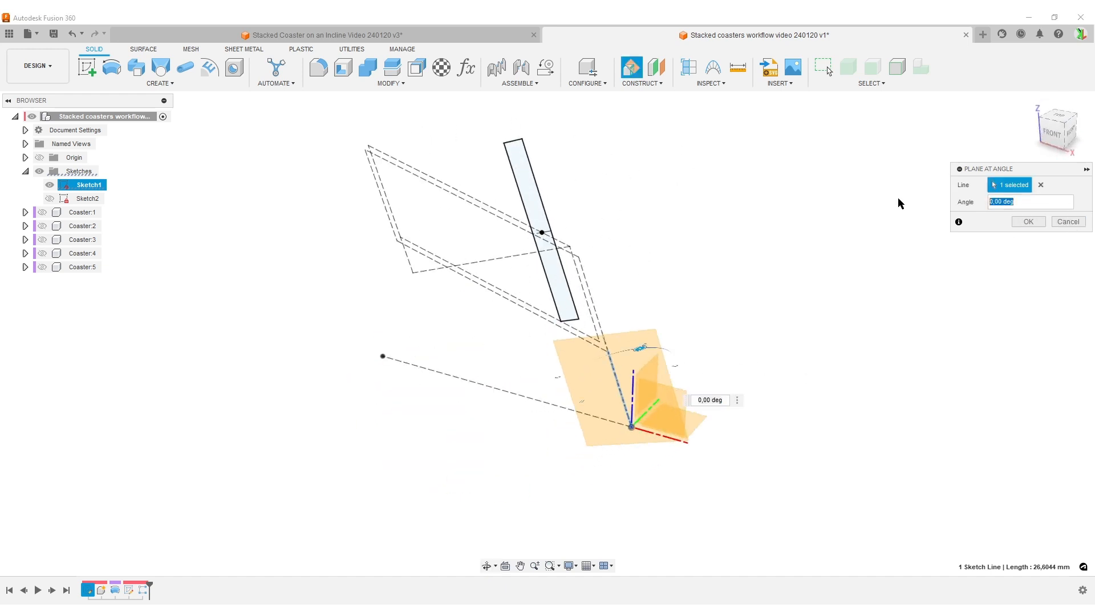
pyautogui.write('90')
pyautogui.press('Return')
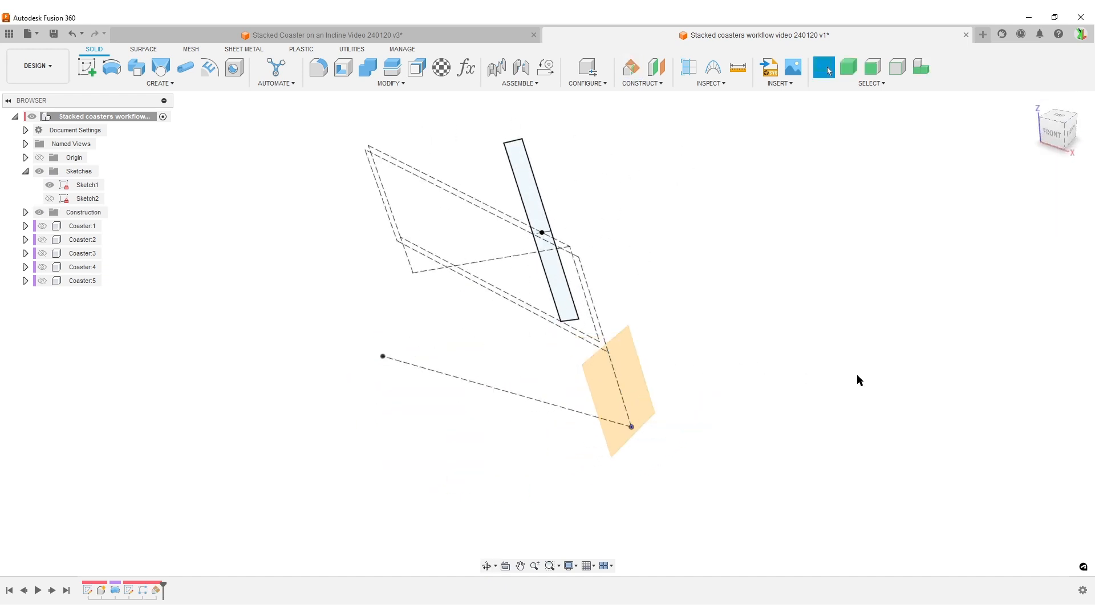
# Start a new sketch on the construction plane Plane1.
pyautogui.moveTo(772, 362)
pyautogui.keyDown('shift'); pyautogui.mouseDown(button='middle')
pyautogui.moveTo(814, 349)
pyautogui.moveTo(628, 313)
pyautogui.mouseUp(button='middle'); pyautogui.keyUp('shift')
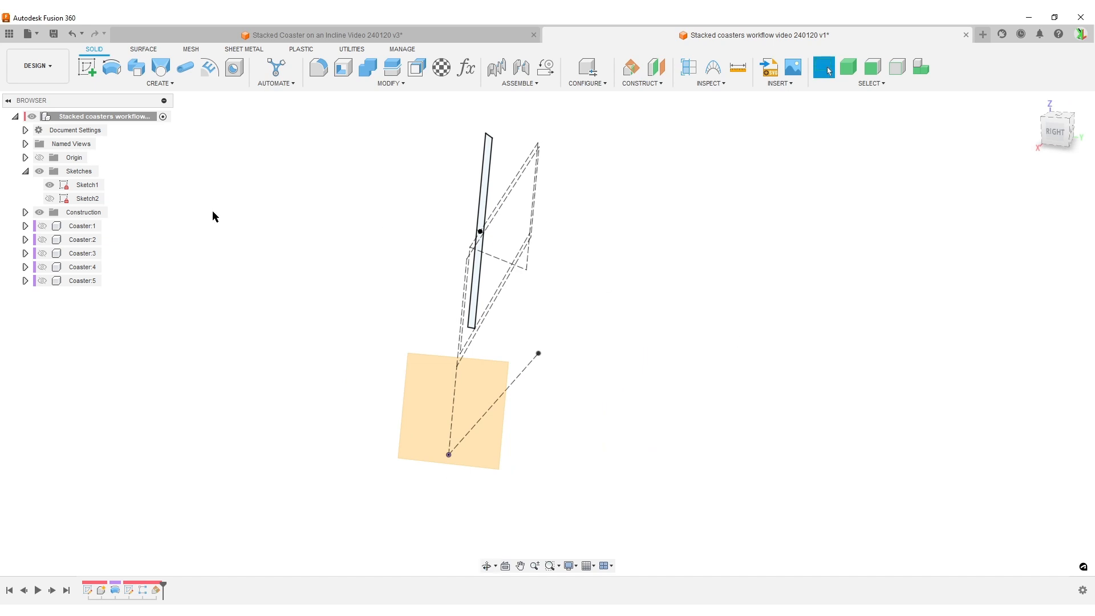
pyautogui.click(89, 66)
pyautogui.click(25, 213)
pyautogui.click(86, 226)
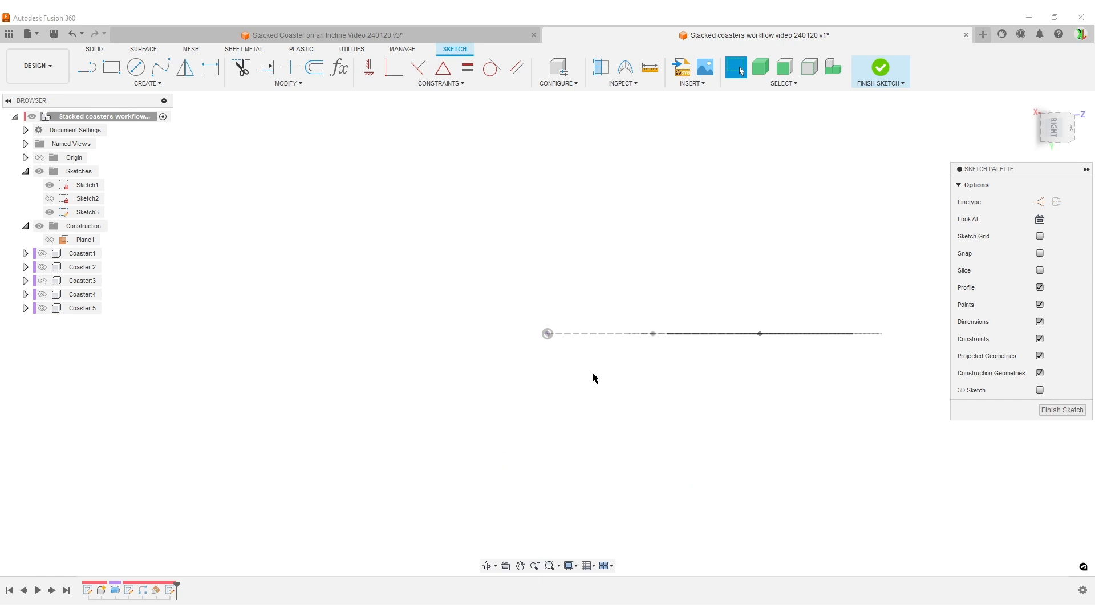
# Project three Sketch1 points into the sketch: the front end of the coaster axis line and the outer stand profile's front upper and lower corners.
pyautogui.moveTo(514, 361)
pyautogui.keyDown('shift'); pyautogui.mouseDown(button='middle')
pyautogui.moveTo(562, 364)
pyautogui.moveTo(537, 382)
pyautogui.mouseUp(button='middle'); pyautogui.keyUp('shift')
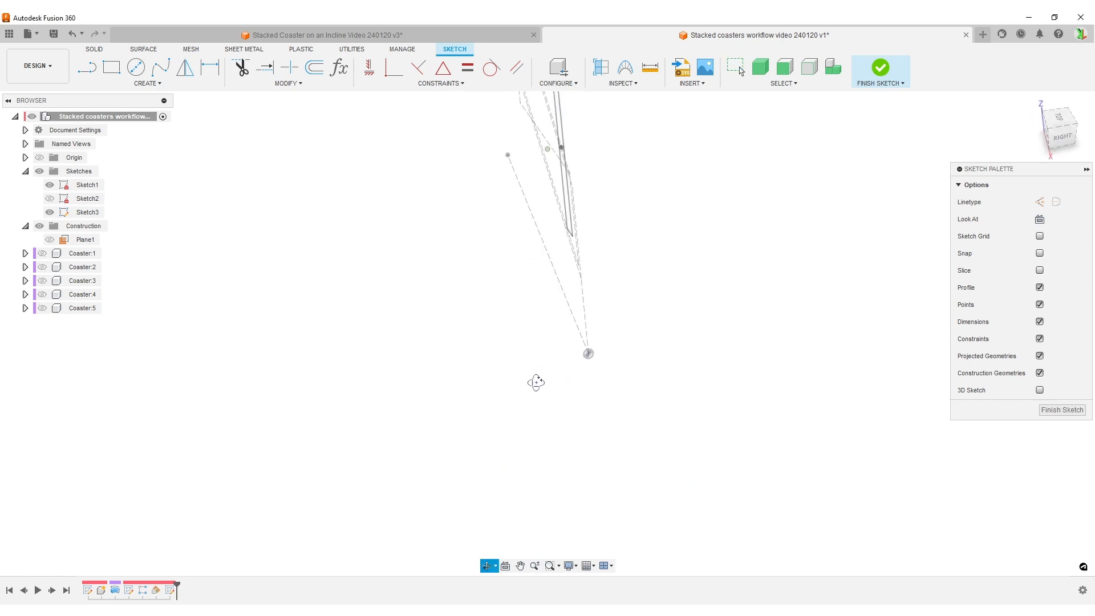
pyautogui.moveTo(708, 315)
pyautogui.mouseDown(button='middle')
pyautogui.moveTo(699, 385)
pyautogui.moveTo(692, 354)
pyautogui.moveTo(712, 334)
pyautogui.mouseUp(button='middle')
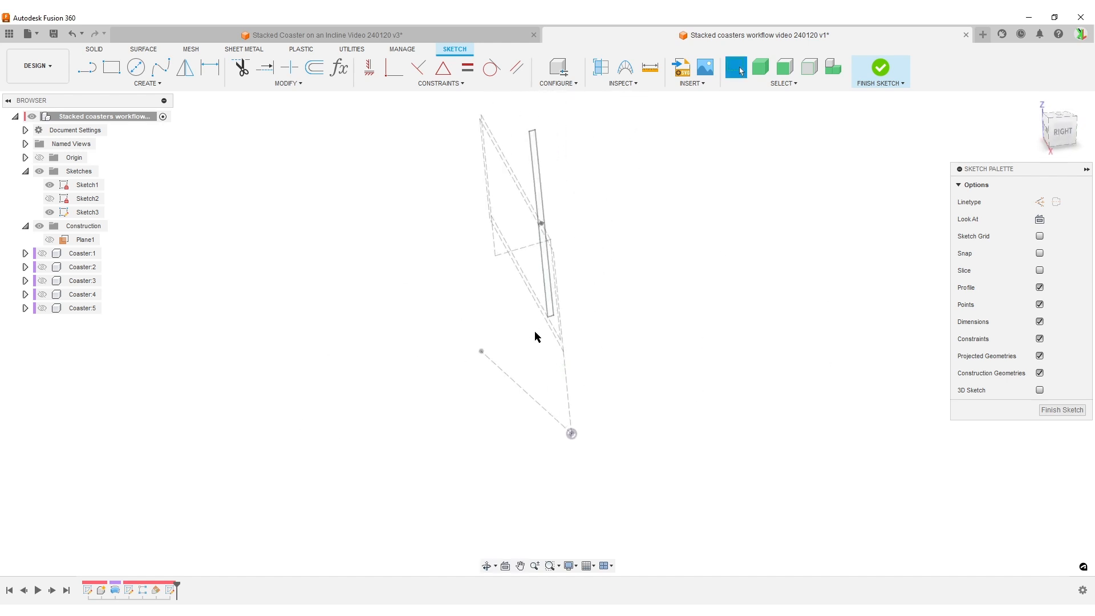
pyautogui.moveTo(535, 412)
pyautogui.keyDown('shift'); pyautogui.mouseDown(button='middle')
pyautogui.moveTo(500, 398)
pyautogui.moveTo(598, 334)
pyautogui.mouseUp(button='middle'); pyautogui.keyUp('shift')
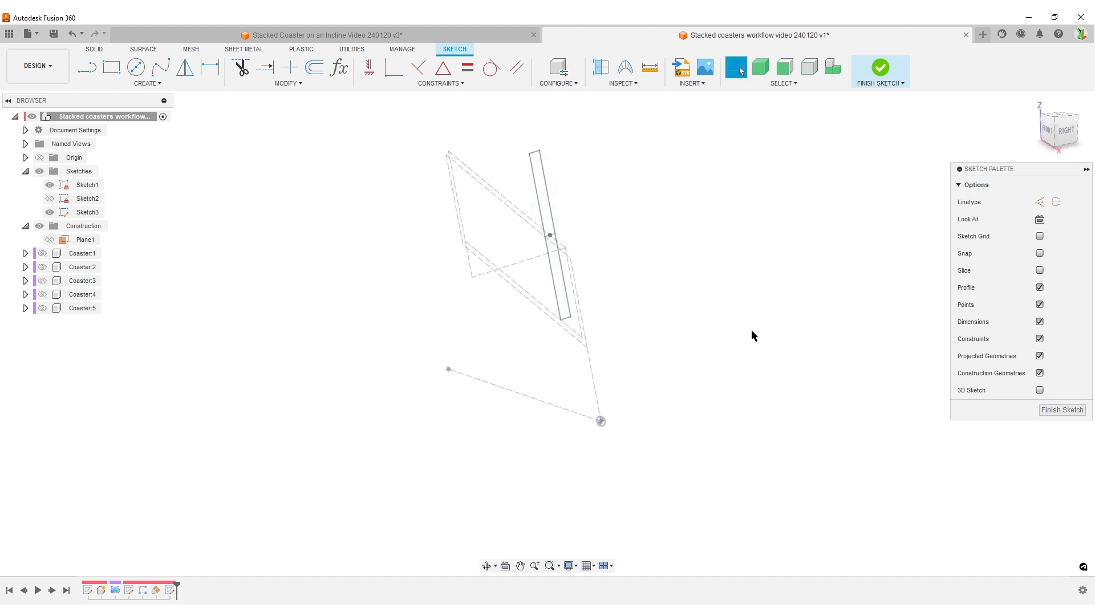
pyautogui.scroll(3, 628, 411)
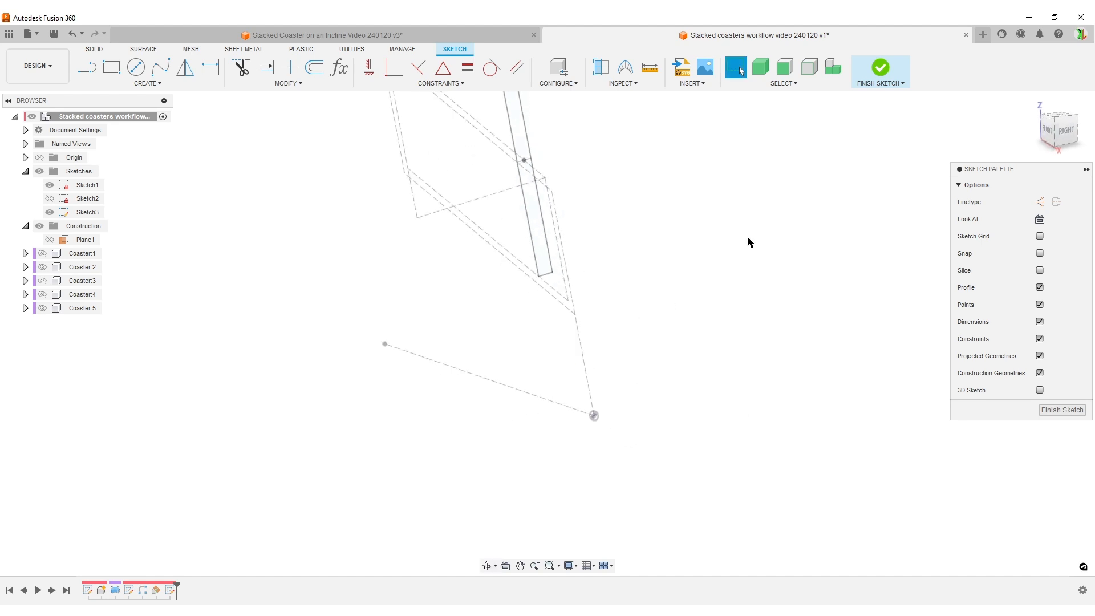
pyautogui.press('p')
pyautogui.moveTo(697, 254); pyautogui.dragTo(703, 317, button='middle')
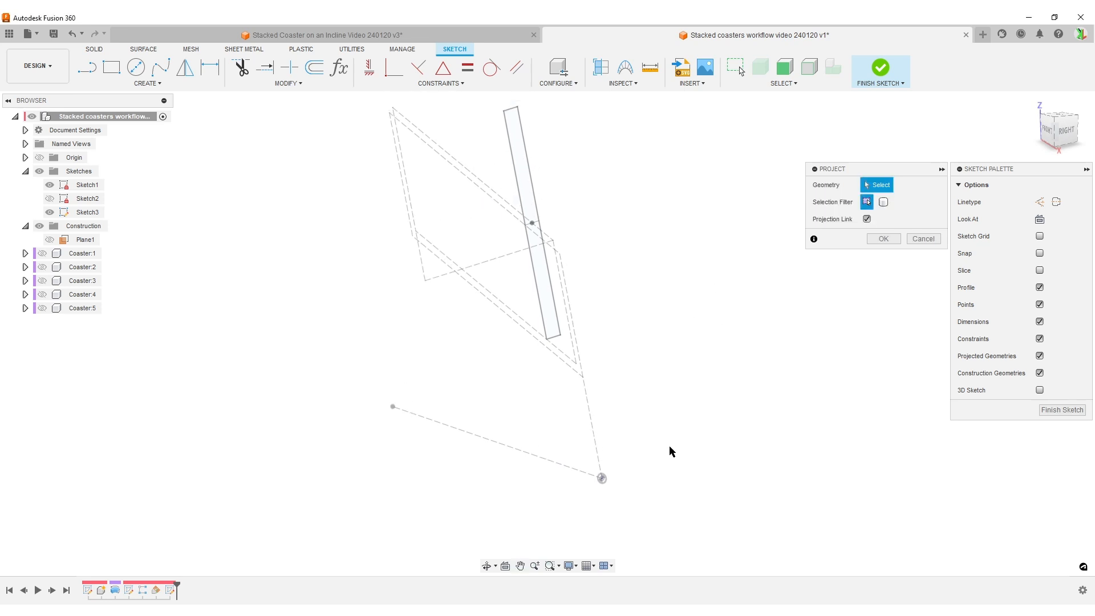
pyautogui.scroll(2, 627, 296)
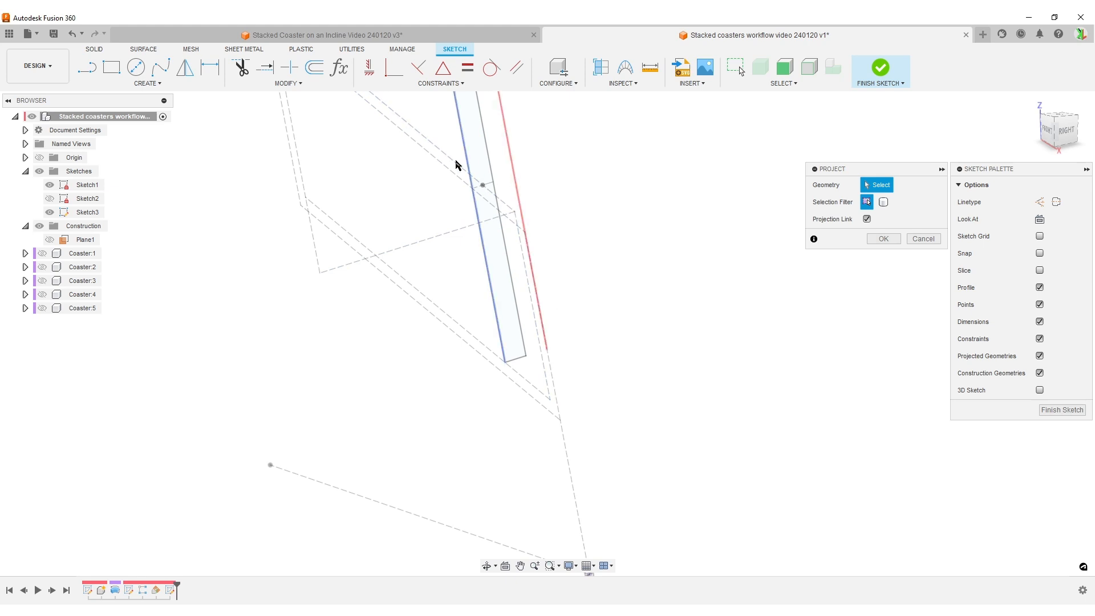
pyautogui.scroll(-2, 562, 260)
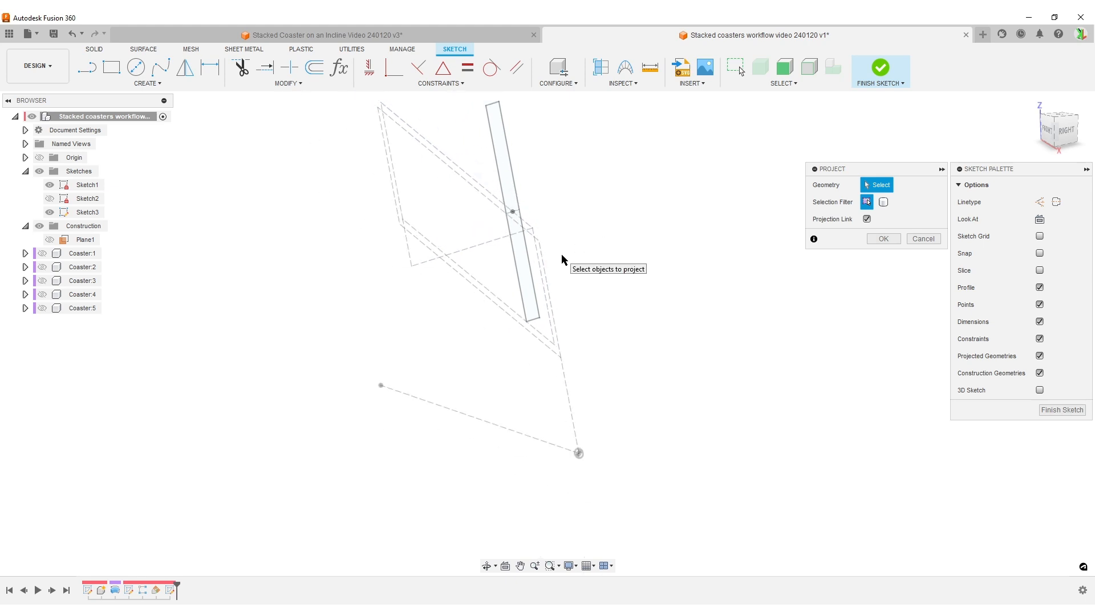
pyautogui.scroll(2, 550, 247)
pyautogui.moveTo(686, 325)
pyautogui.keyDown('shift'); pyautogui.mouseDown(button='middle')
pyautogui.moveTo(655, 323)
pyautogui.moveTo(688, 324)
pyautogui.mouseUp(button='middle'); pyautogui.keyUp('shift')
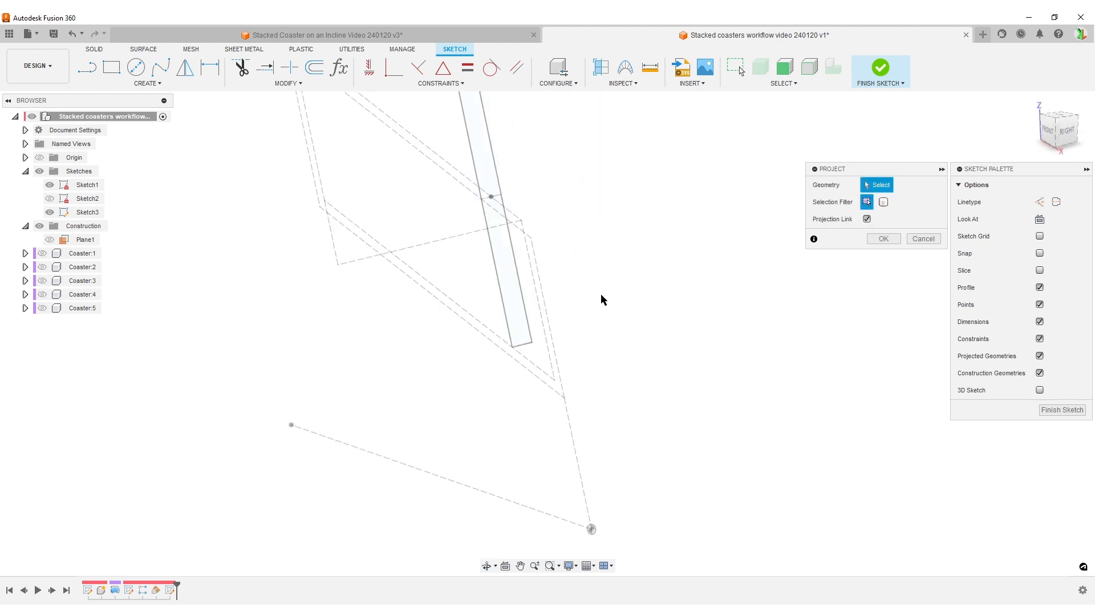
pyautogui.click(525, 220)
pyautogui.moveTo(632, 316)
pyautogui.keyDown('shift'); pyautogui.mouseDown(button='middle')
pyautogui.moveTo(596, 319)
pyautogui.moveTo(457, 268)
pyautogui.mouseUp(button='middle'); pyautogui.keyUp('shift')
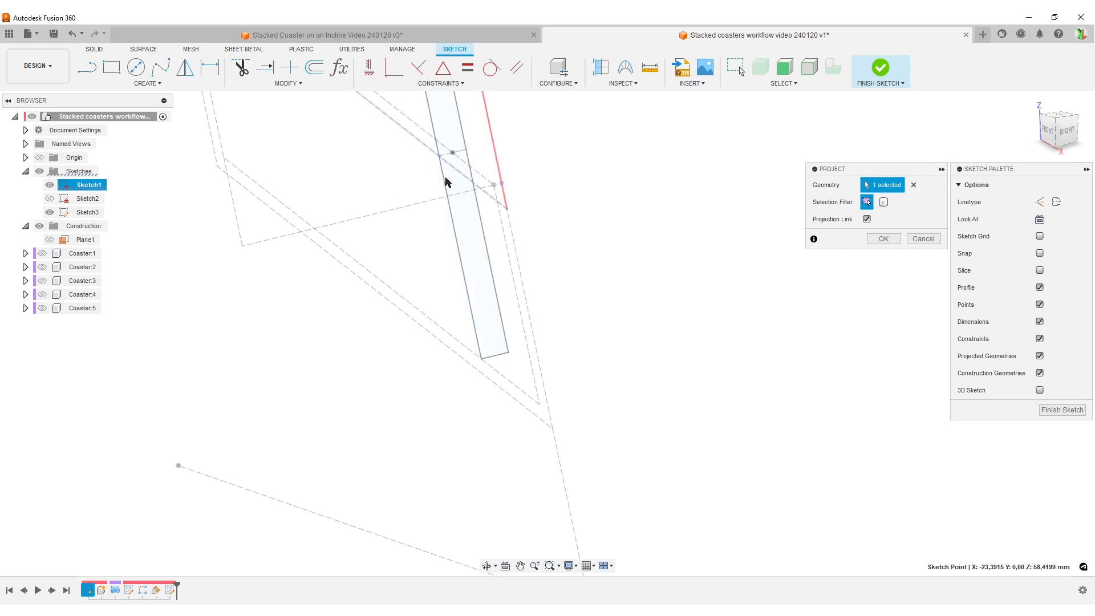
pyautogui.click(508, 210)
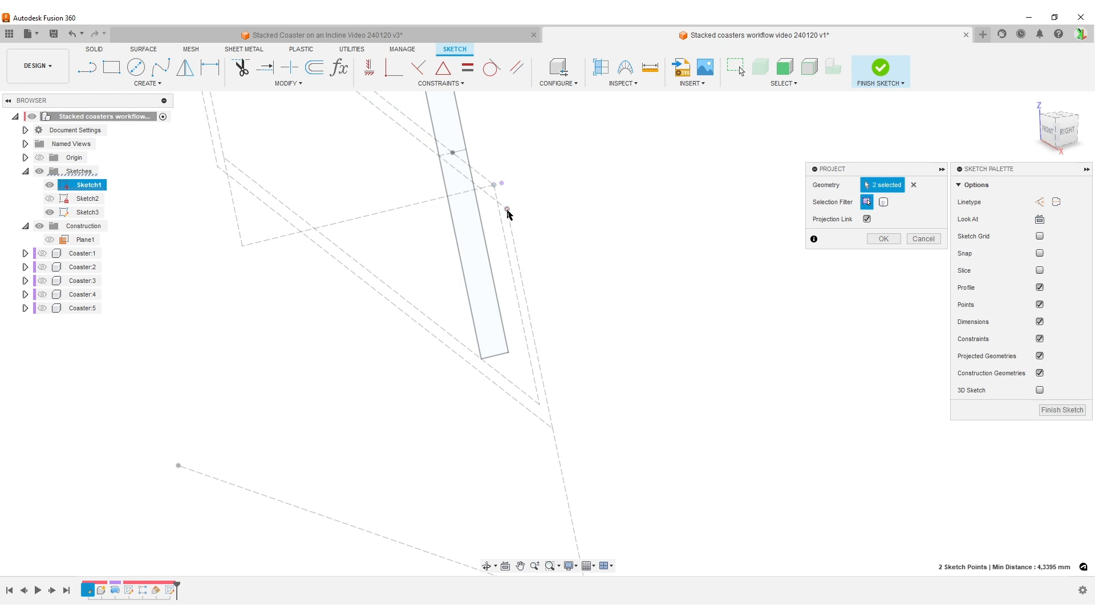
pyautogui.click(553, 429)
pyautogui.scroll(-2, 681, 354)
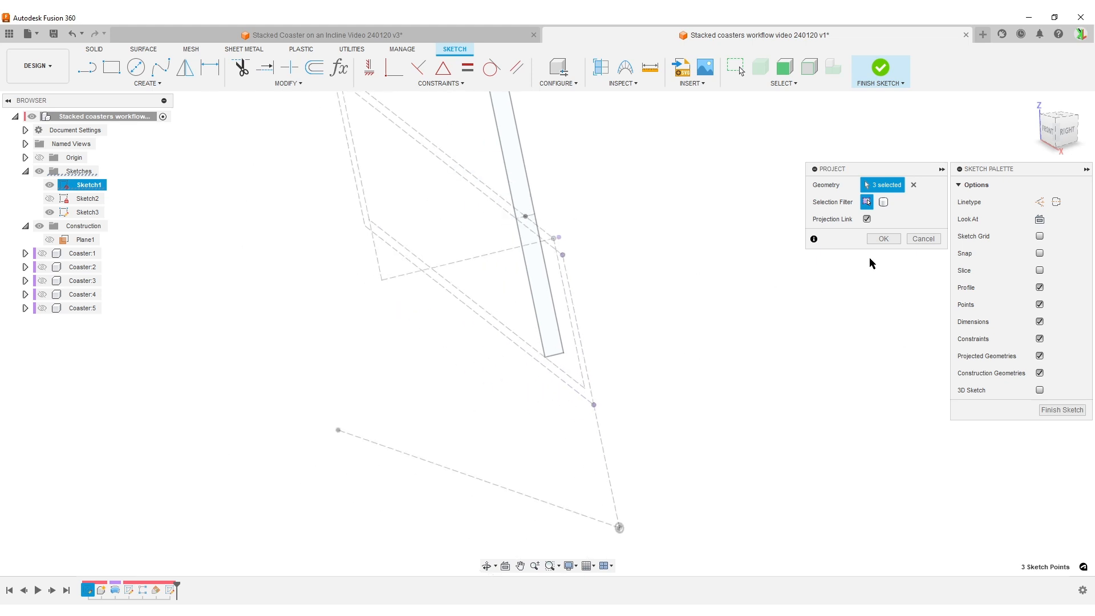
pyautogui.click(878, 238)
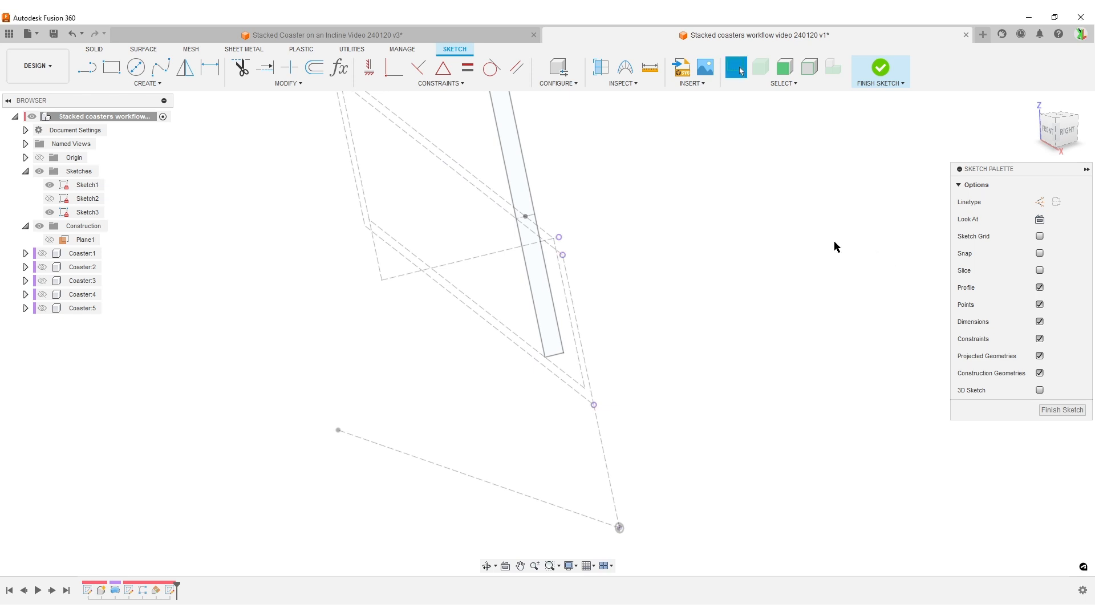
# Draw a circle centred on the projected axis point and passing through the projected lower corner point.
pyautogui.press('c')
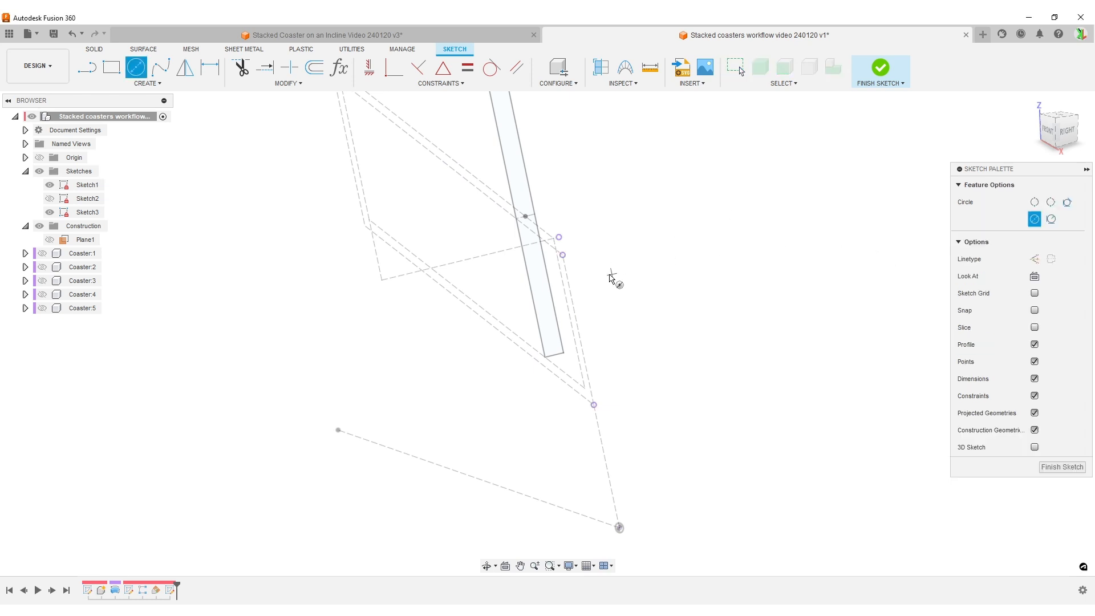
pyautogui.click(559, 238)
pyautogui.click(594, 405)
# Draw a line across the full circle below its centre and constrain it coincident with the projected upper corner point.
pyautogui.press('l')
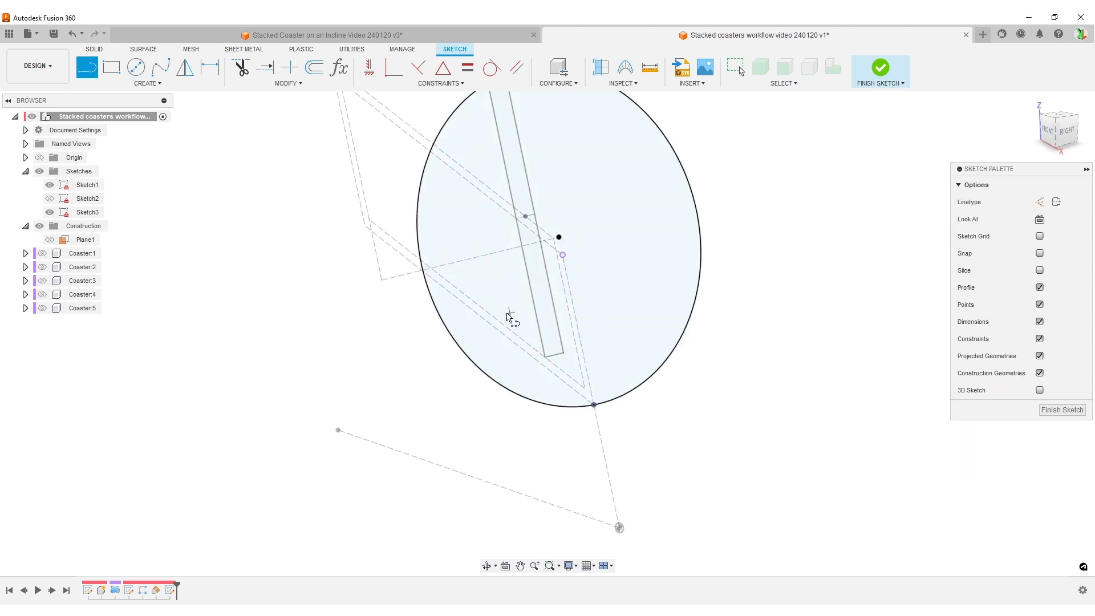
pyautogui.click(442, 321)
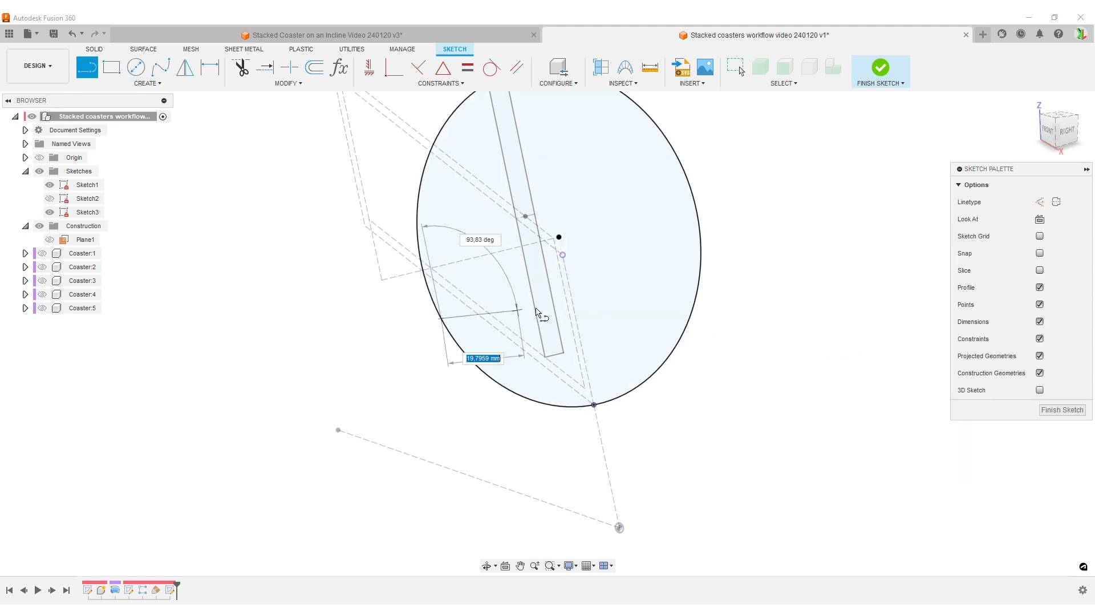
pyautogui.doubleClick(701, 269)
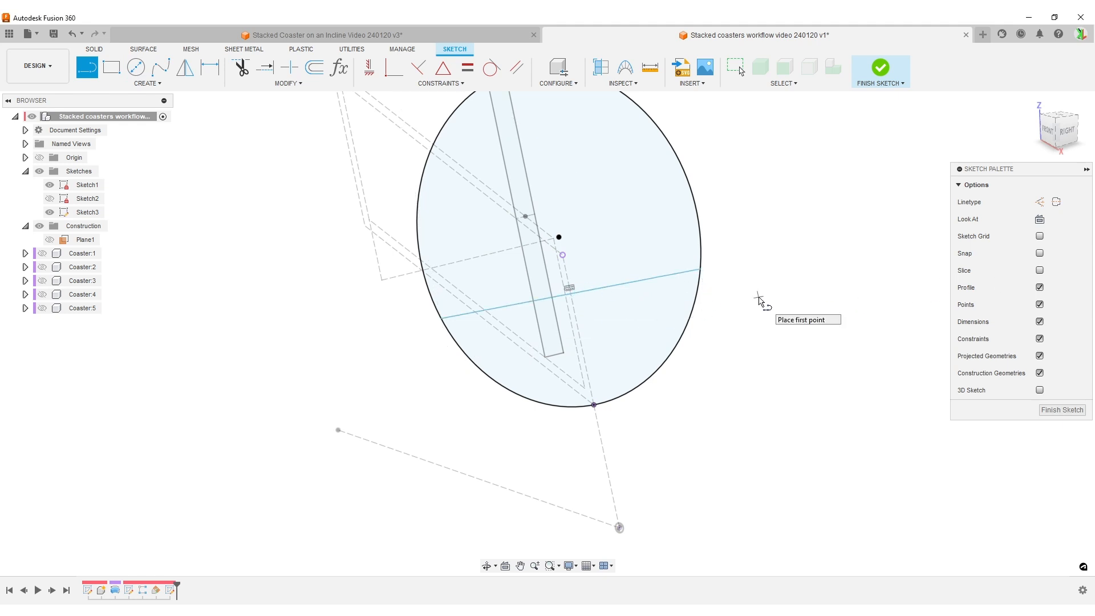
pyautogui.click(388, 73)
pyautogui.click(619, 285)
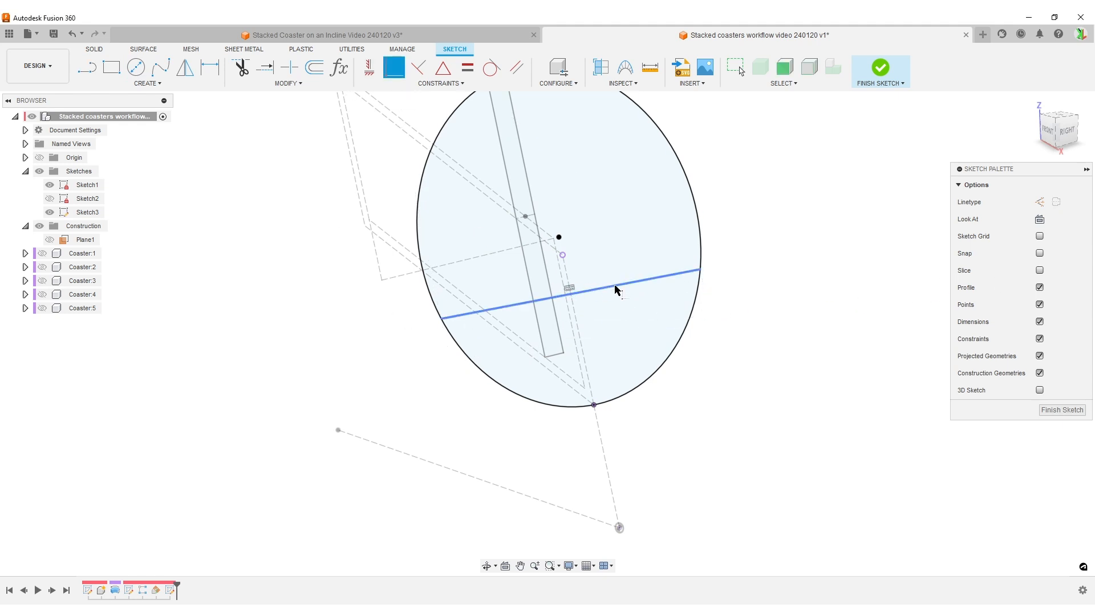
pyautogui.click(564, 255)
# Using the finished coaster design as reference for the stand's front cutout, draw a 30 mm circle concentric with the large circle and finish the sketch.
pyautogui.keyDown('shift'); pyautogui.moveTo(756, 318); pyautogui.dragTo(802, 302, button='middle'); pyautogui.keyUp('shift')
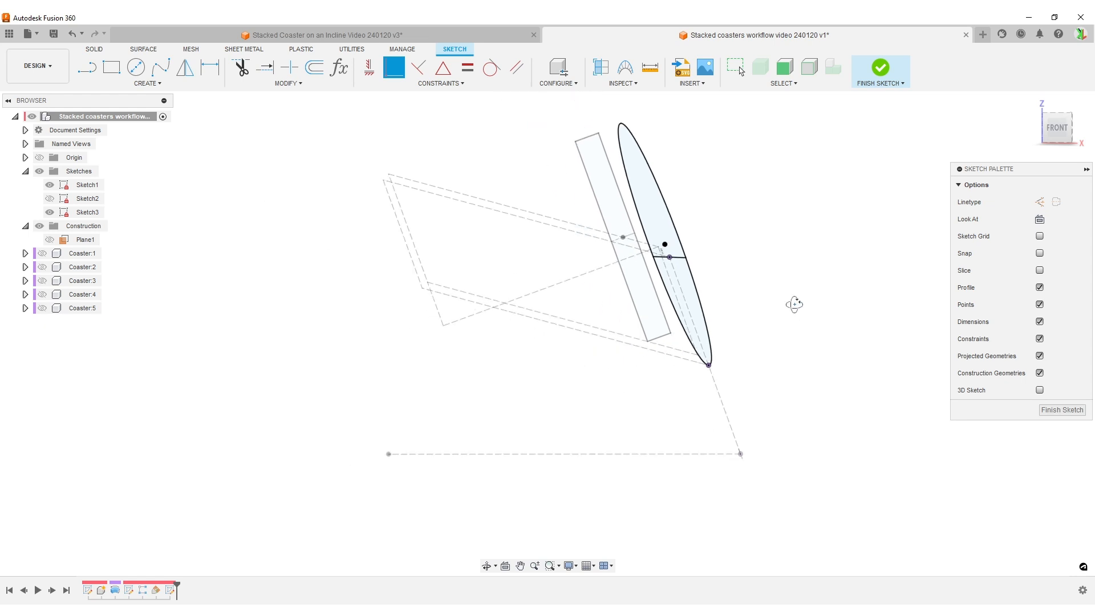
pyautogui.keyDown('shift'); pyautogui.moveTo(794, 308); pyautogui.dragTo(750, 333, button='middle'); pyautogui.keyUp('shift')
pyautogui.click(475, 42)
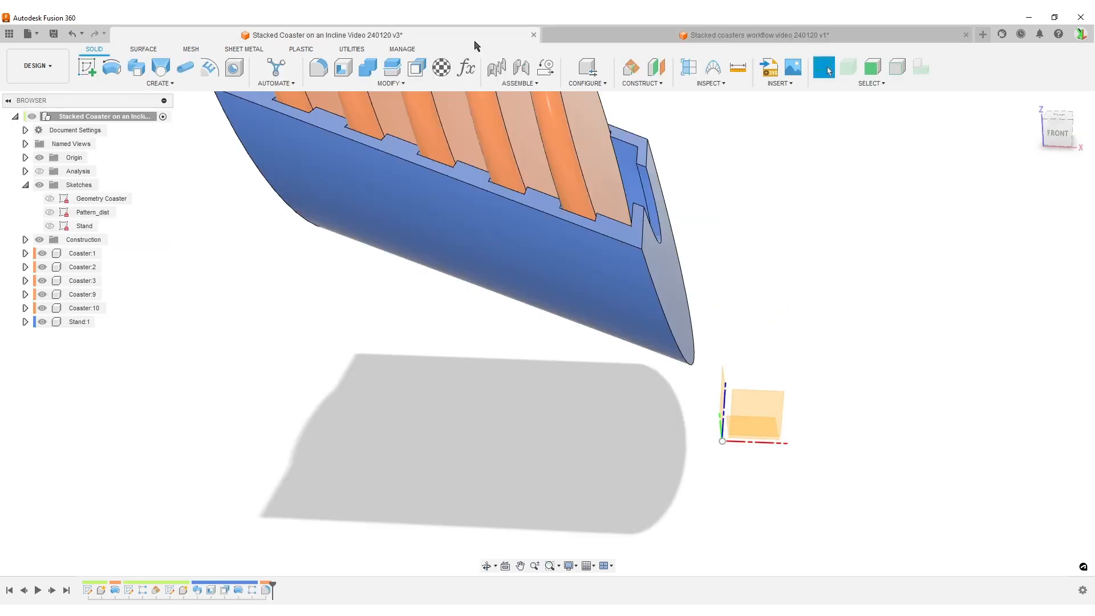
pyautogui.keyDown('shift'); pyautogui.moveTo(863, 309); pyautogui.dragTo(732, 195, button='middle'); pyautogui.keyUp('shift')
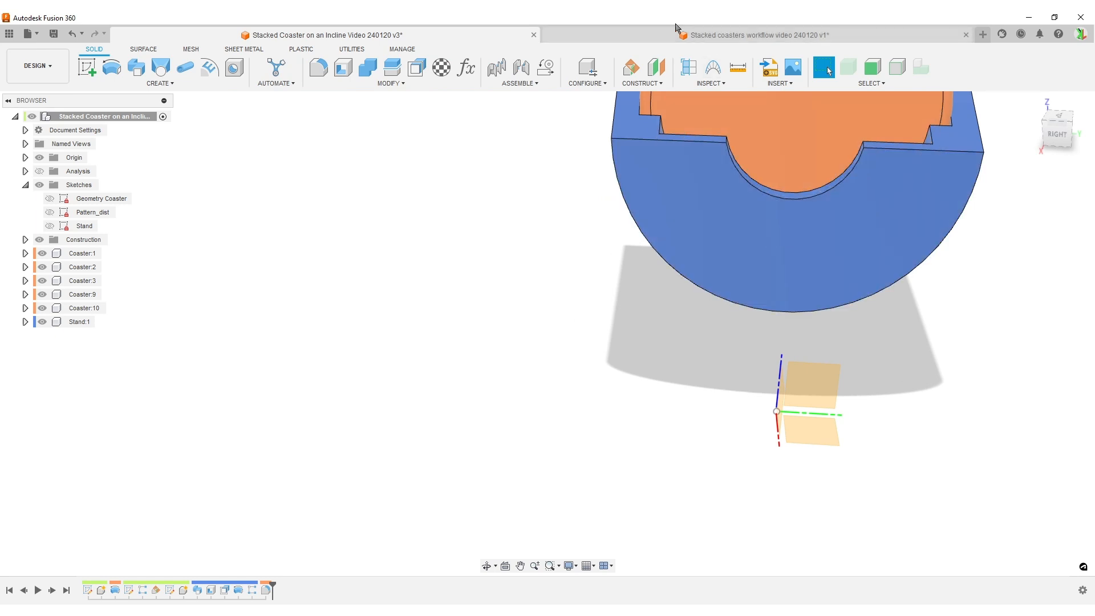
pyautogui.click(624, 35)
pyautogui.press('c')
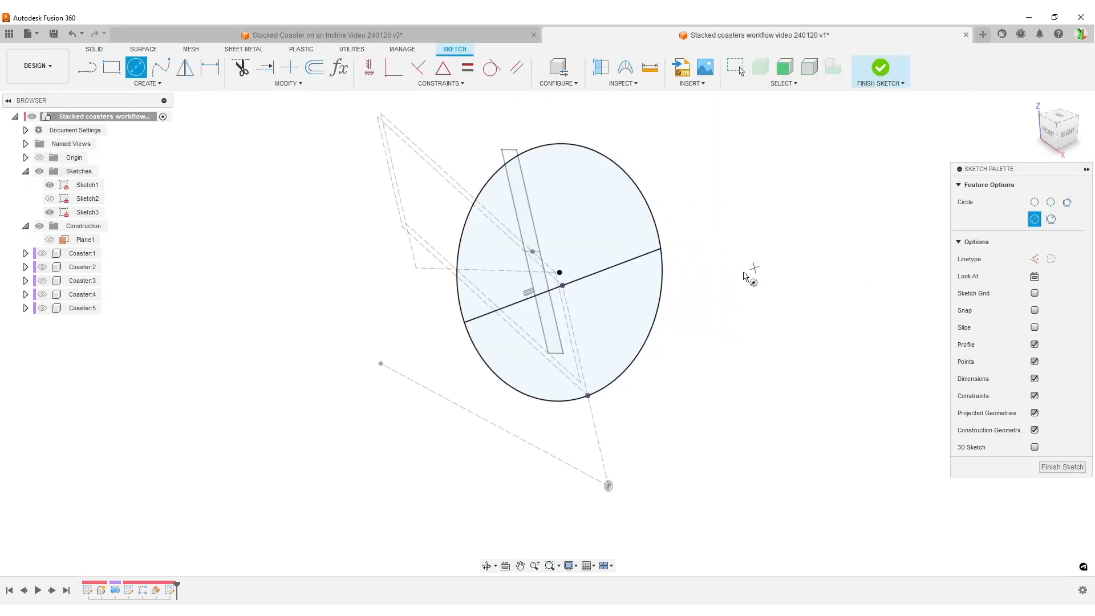
pyautogui.click(560, 272)
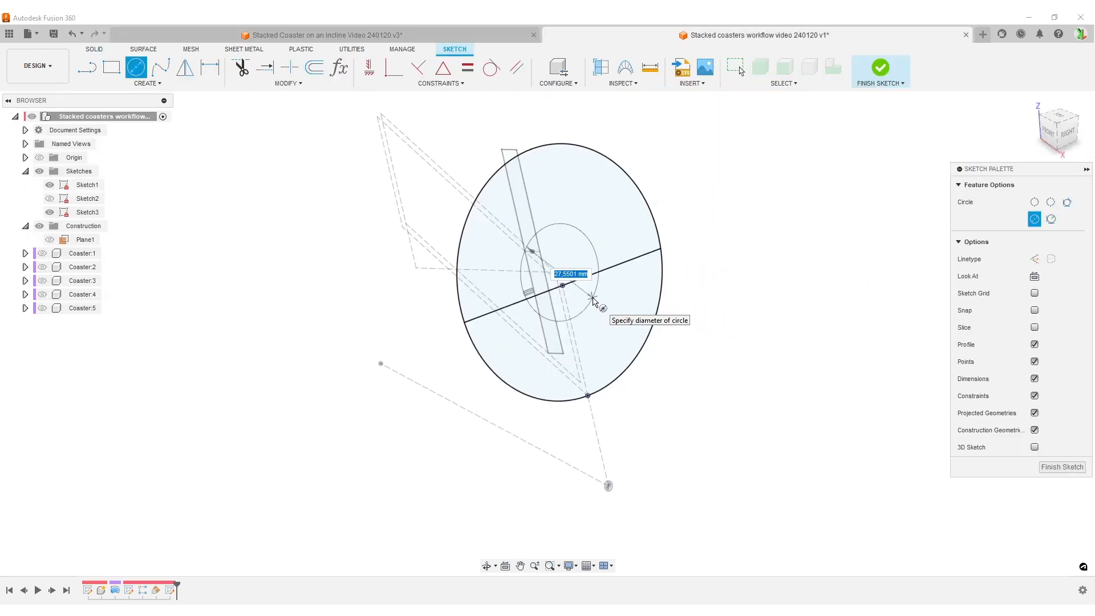
pyautogui.write('30')
pyautogui.press('Return')
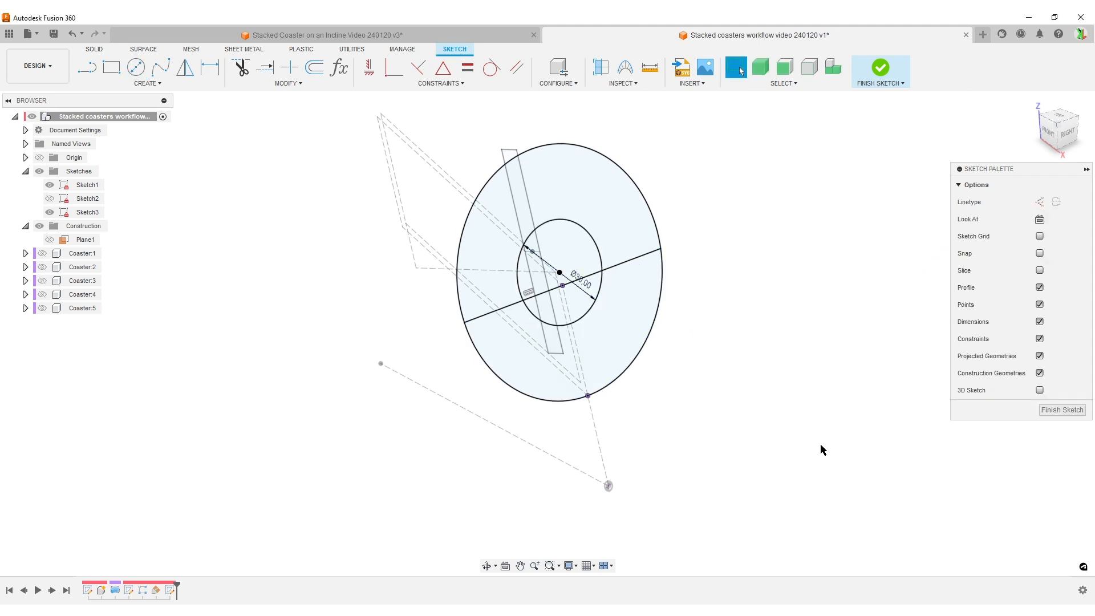
pyautogui.click(1072, 410)
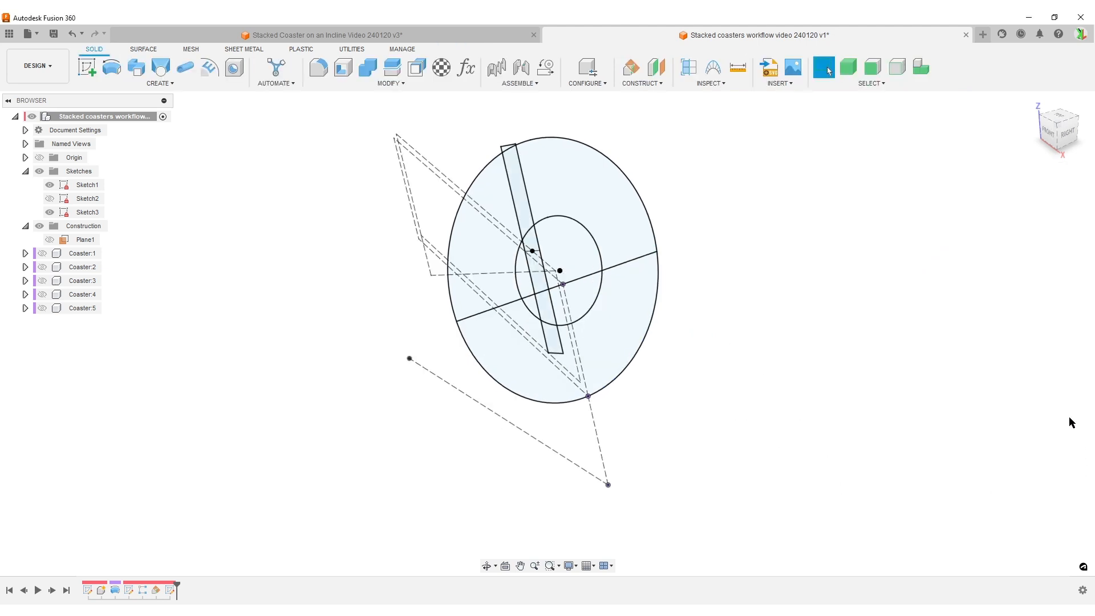
# Sweep the lower stand profile of Sketch3 along Sketch1's outer bottom line over its full length as a new body.
pyautogui.click(136, 65)
pyautogui.click(597, 350)
pyautogui.keyDown('shift'); pyautogui.moveTo(799, 466); pyautogui.dragTo(938, 372, button='middle'); pyautogui.keyUp('shift')
pyautogui.click(1001, 239)
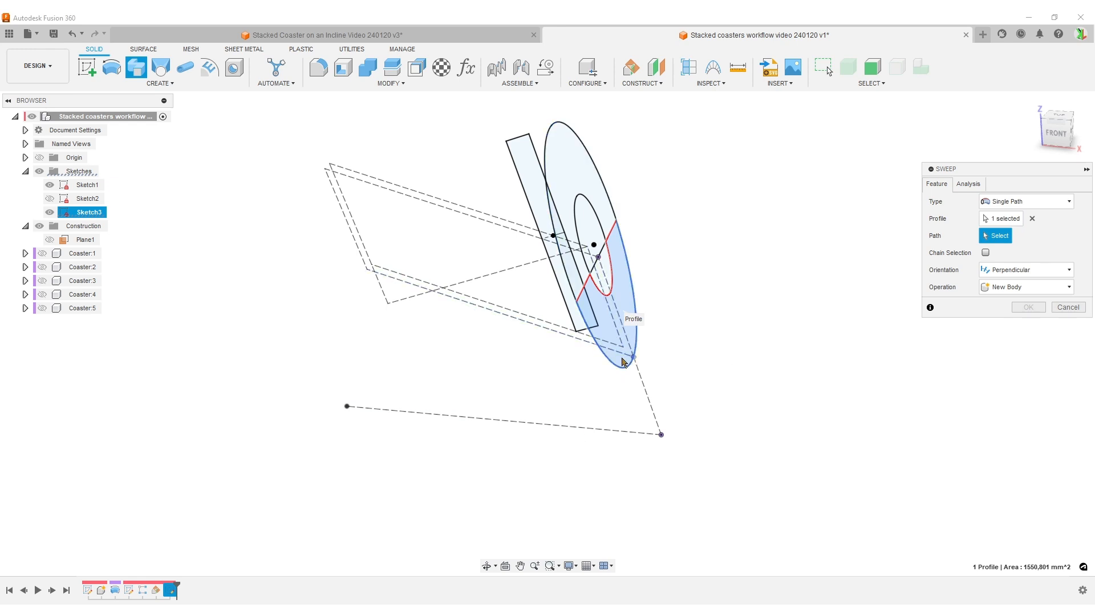
pyautogui.click(515, 317)
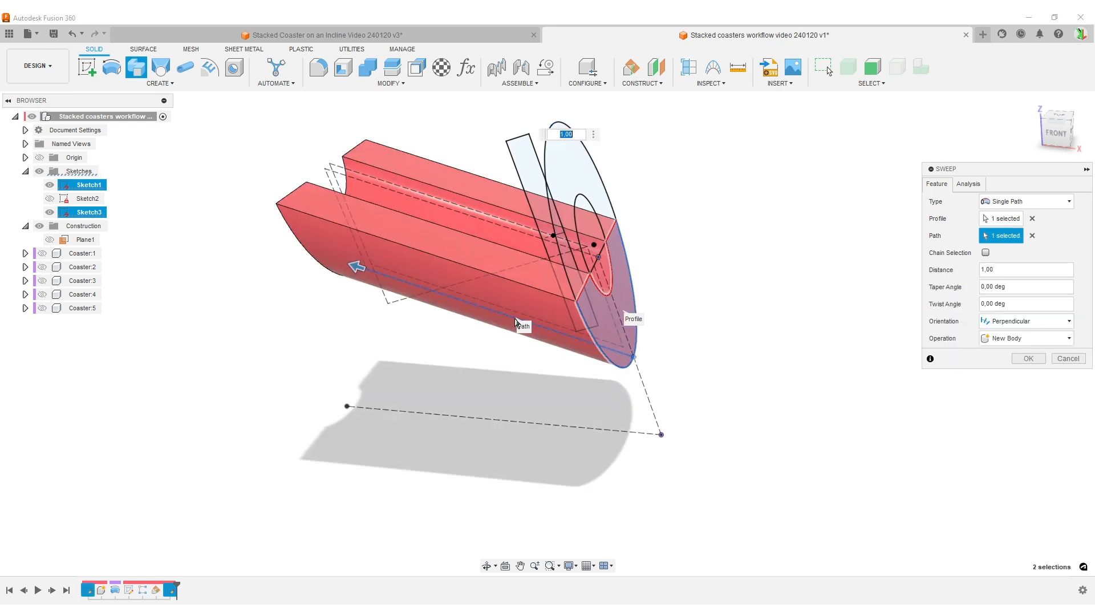
pyautogui.keyDown('shift'); pyautogui.moveTo(428, 349); pyautogui.dragTo(565, 342, button='middle'); pyautogui.keyUp('shift')
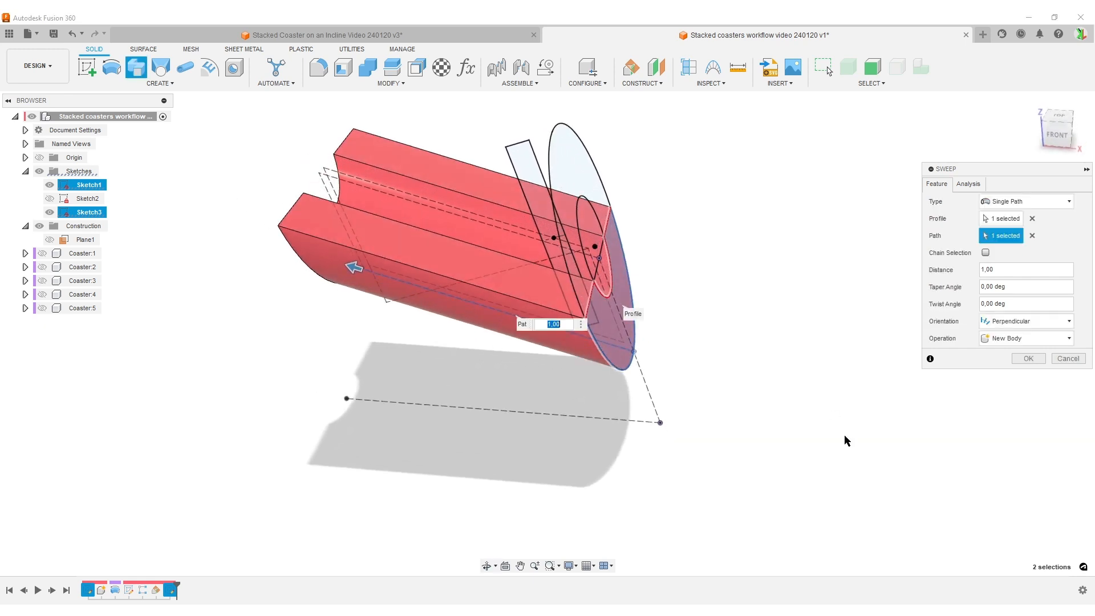
pyautogui.click(1029, 358)
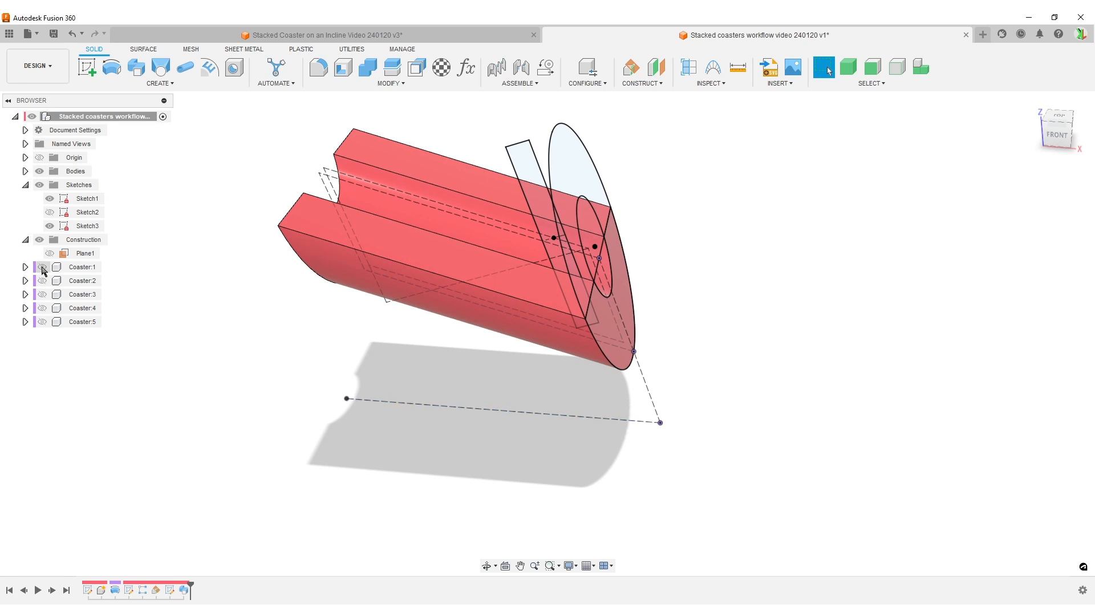
# Hide Sketch3 and Sketch1 so only the swept stand body is displayed.
pyautogui.click(50, 228)
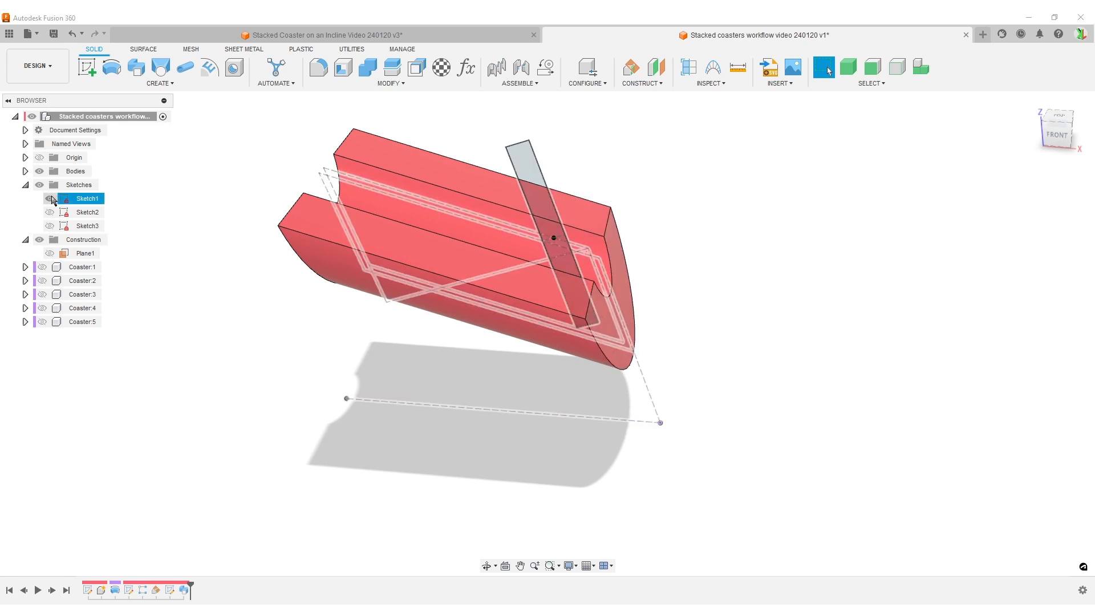
pyautogui.click(50, 199)
pyautogui.moveTo(850, 270)
pyautogui.keyDown('shift'); pyautogui.mouseDown(button='middle')
pyautogui.moveTo(936, 348)
pyautogui.moveTo(827, 357)
pyautogui.moveTo(853, 317)
pyautogui.moveTo(924, 342)
pyautogui.moveTo(827, 340)
pyautogui.moveTo(906, 354)
pyautogui.mouseUp(button='middle'); pyautogui.keyUp('shift')
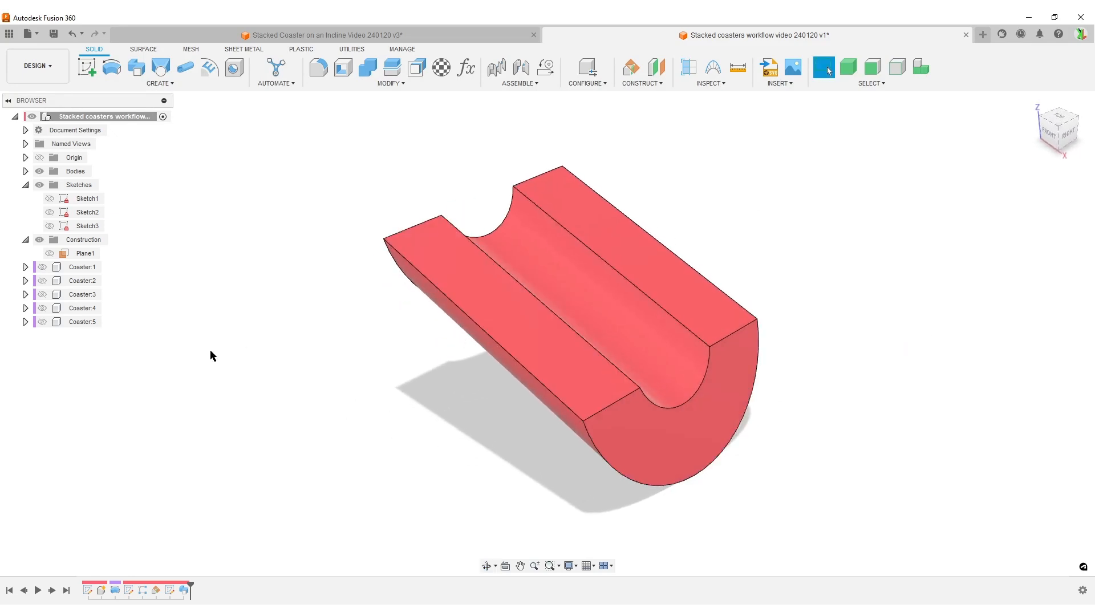
pyautogui.scroll(-3, 210, 354)
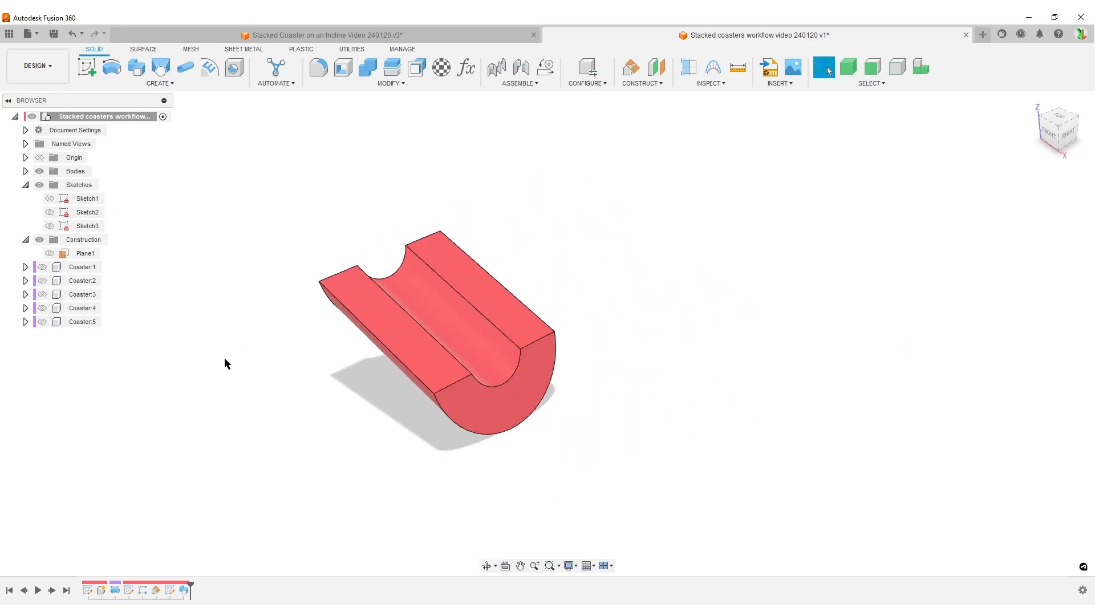
# Show and open Sketch1 to look up the parameter name of the stand's 2 mm front wall dimension, and finish the sketch.
pyautogui.click(50, 198)
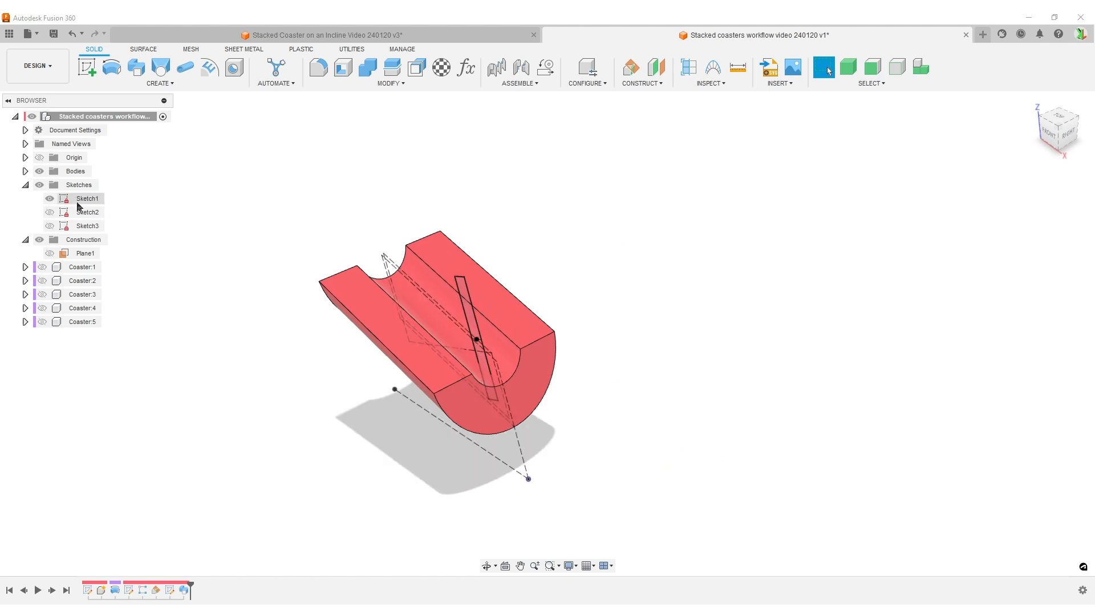
pyautogui.doubleClick(84, 199)
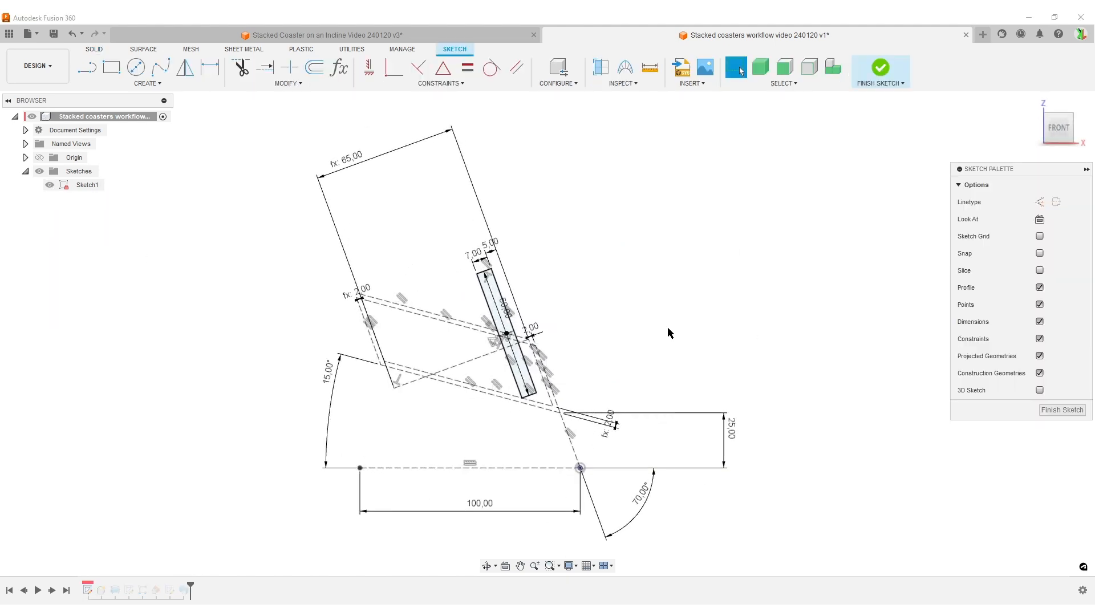
pyautogui.scroll(3, 599, 367)
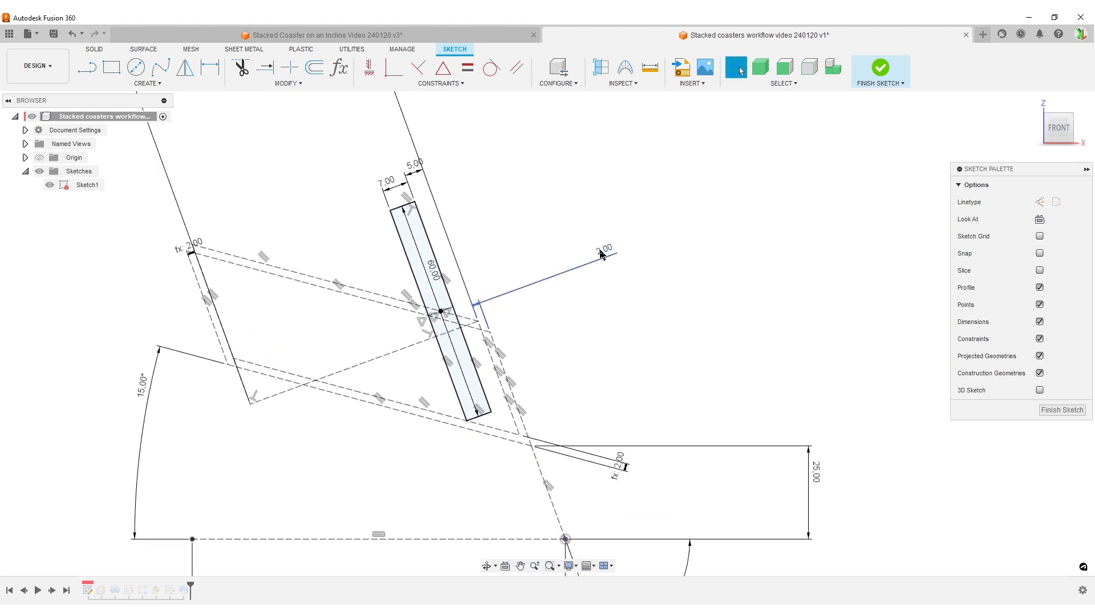
pyautogui.click(600, 255)
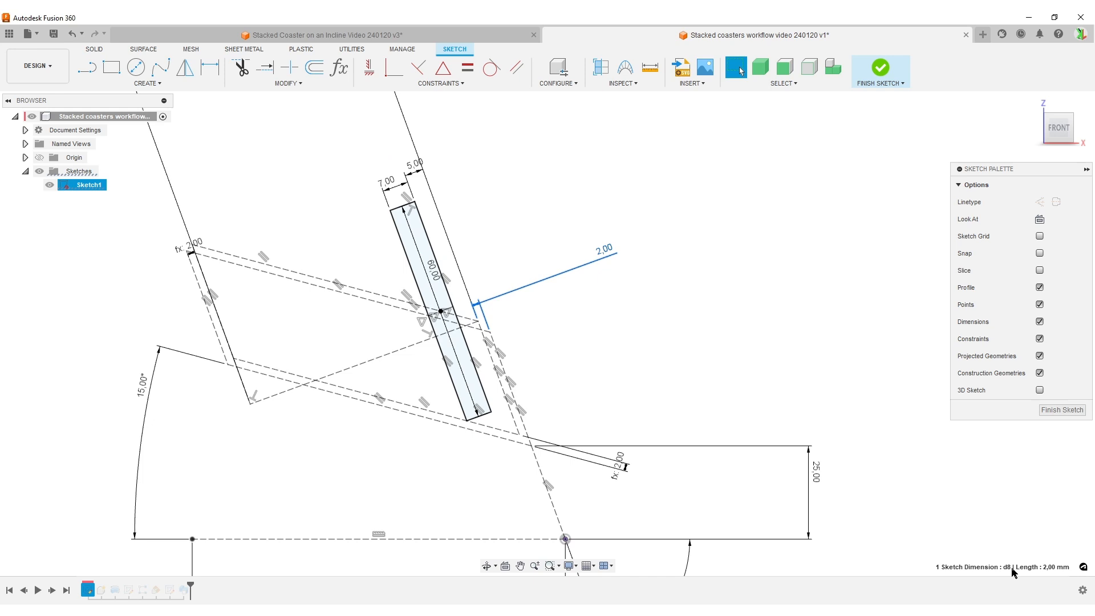
pyautogui.click(1062, 410)
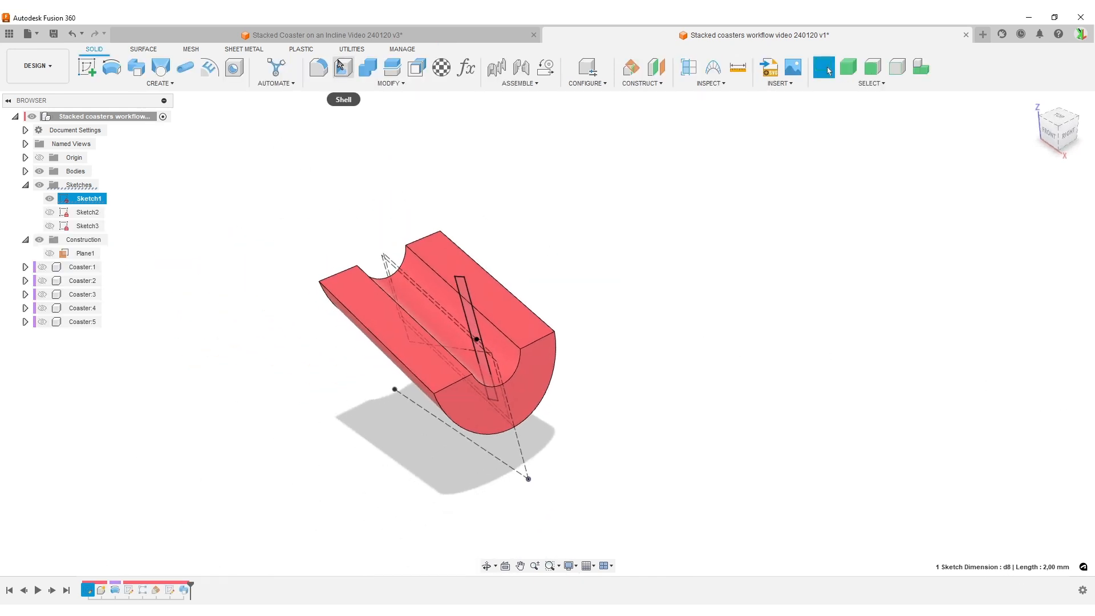
# Shell the stand inward with thickness d8, removing the two flat upper faces and the curved groove between them, and hide Sketch1.
pyautogui.click(341, 63)
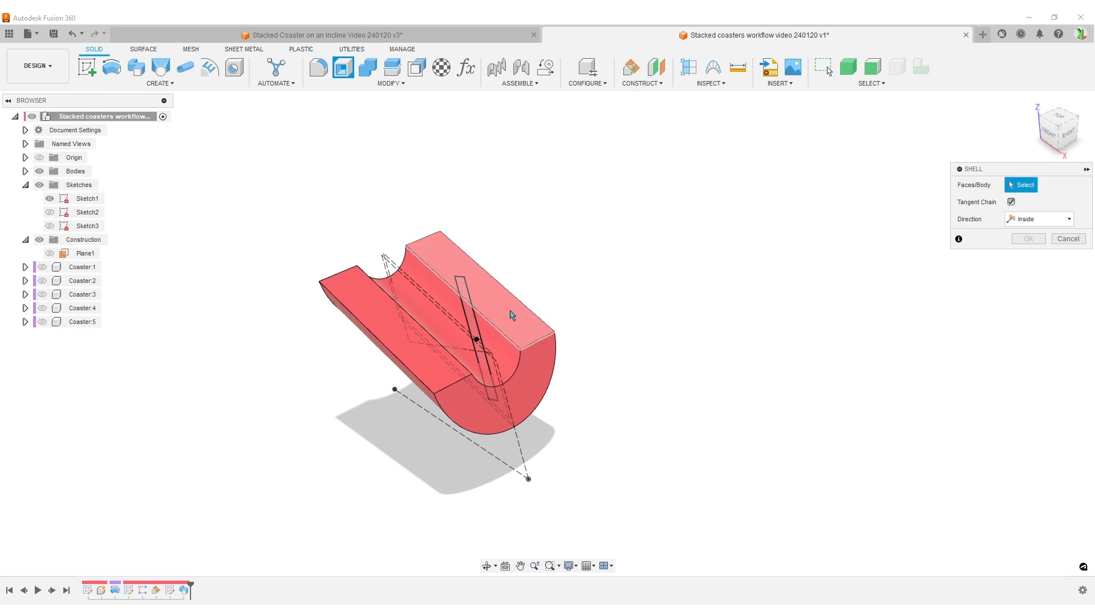
pyautogui.click(511, 315)
pyautogui.click(500, 360)
pyautogui.click(421, 353)
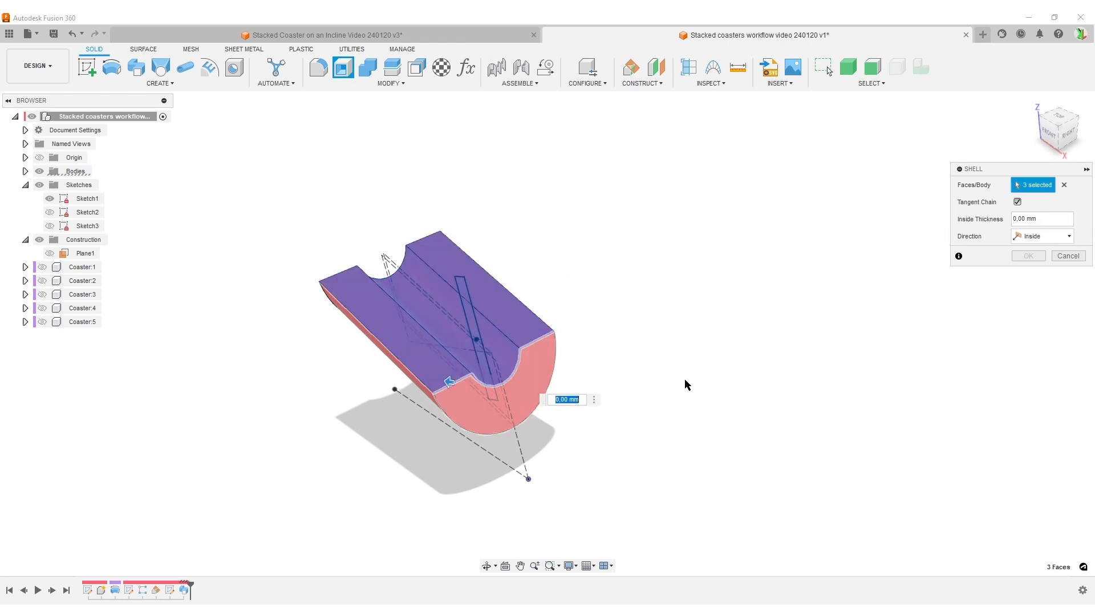
pyautogui.write('d8')
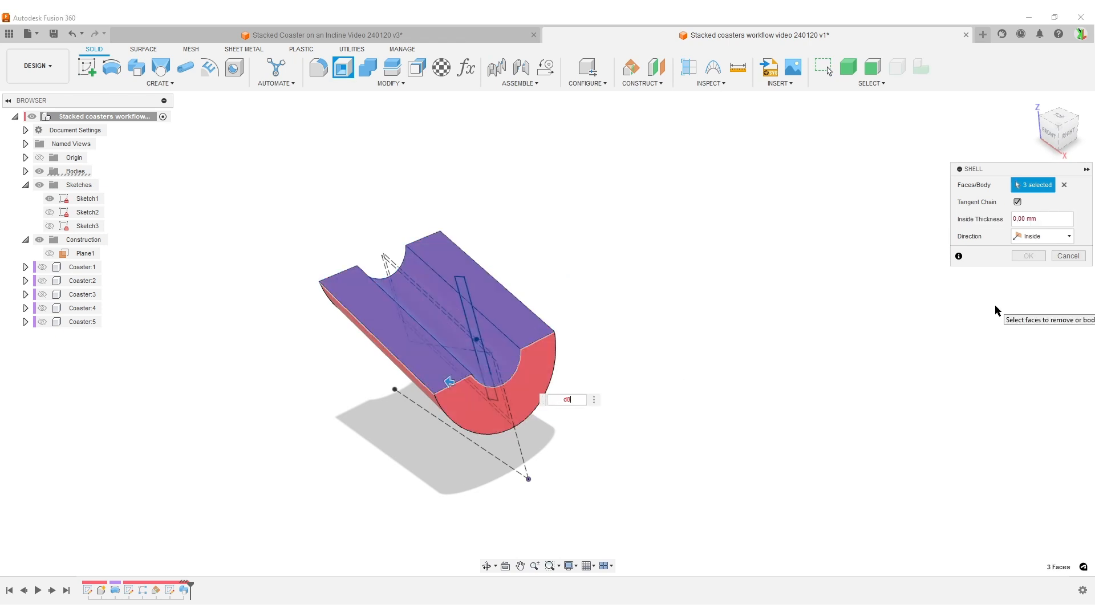
pyautogui.press('Return')
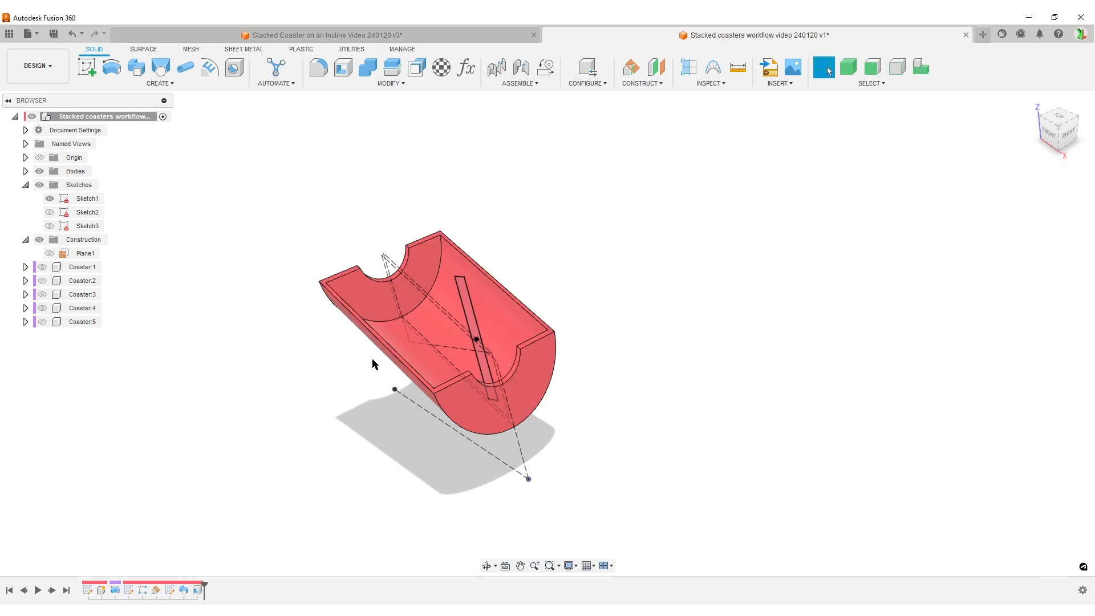
pyautogui.click(50, 199)
# Show all five coasters and examine how they fit inside the shelled stand.
pyautogui.moveTo(623, 410)
pyautogui.keyDown('shift'); pyautogui.mouseDown(button='middle')
pyautogui.moveTo(652, 426)
pyautogui.moveTo(721, 365)
pyautogui.moveTo(687, 423)
pyautogui.mouseUp(button='middle'); pyautogui.keyUp('shift')
pyautogui.moveTo(581, 420); pyautogui.dragTo(656, 434, button='middle')
pyautogui.scroll(4, 641, 418)
pyautogui.click(83, 267)
pyautogui.keyDown('shift'); pyautogui.click(82, 322); pyautogui.keyUp('shift')
pyautogui.press('v')
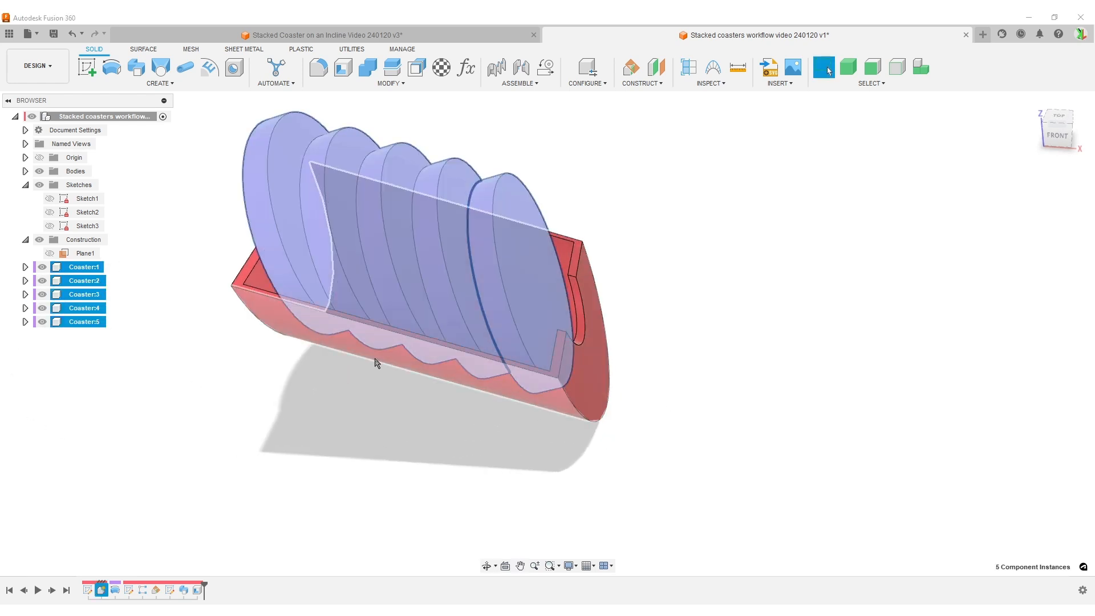
pyautogui.click(700, 323)
pyautogui.keyDown('shift'); pyautogui.moveTo(800, 332); pyautogui.dragTo(334, 340, button='middle'); pyautogui.keyUp('shift')
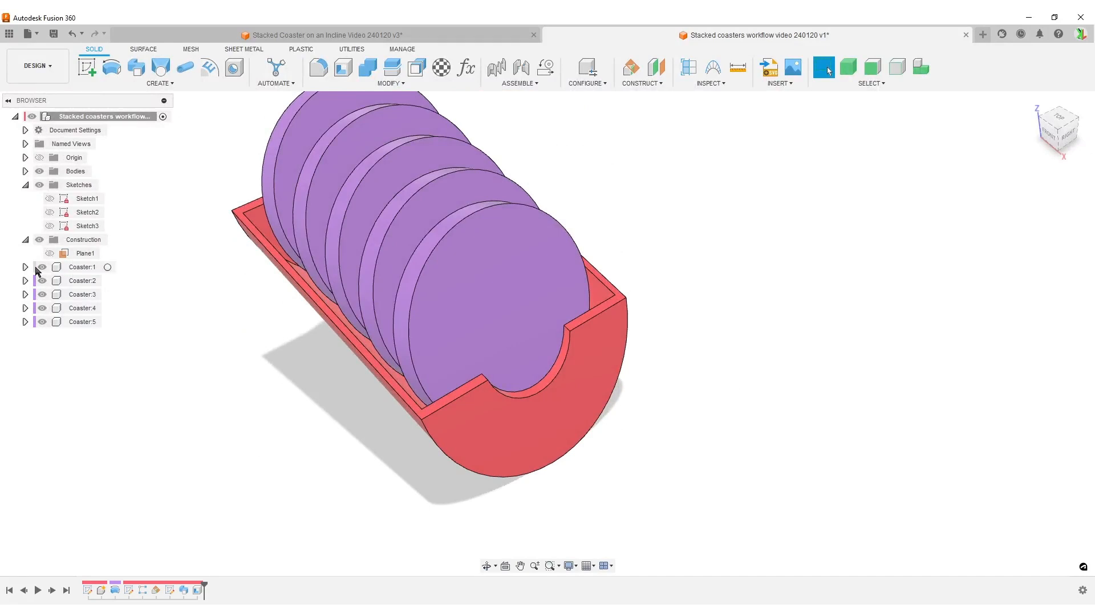
# Hide all five coasters.
pyautogui.click(79, 267)
pyautogui.keyDown('shift'); pyautogui.click(79, 322); pyautogui.keyUp('shift')
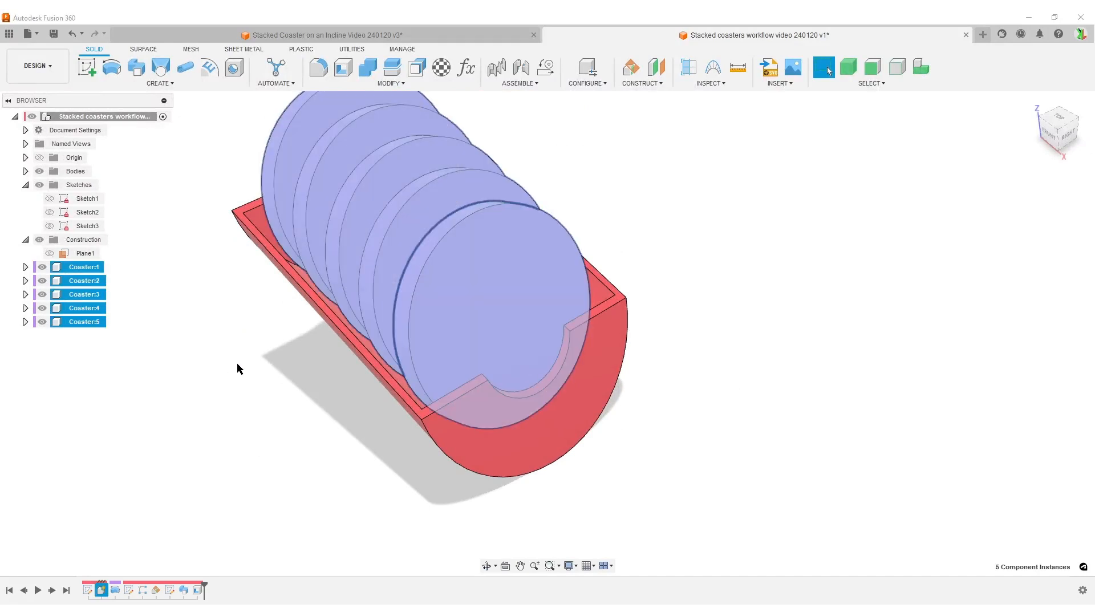
pyautogui.press('v')
pyautogui.click(857, 439)
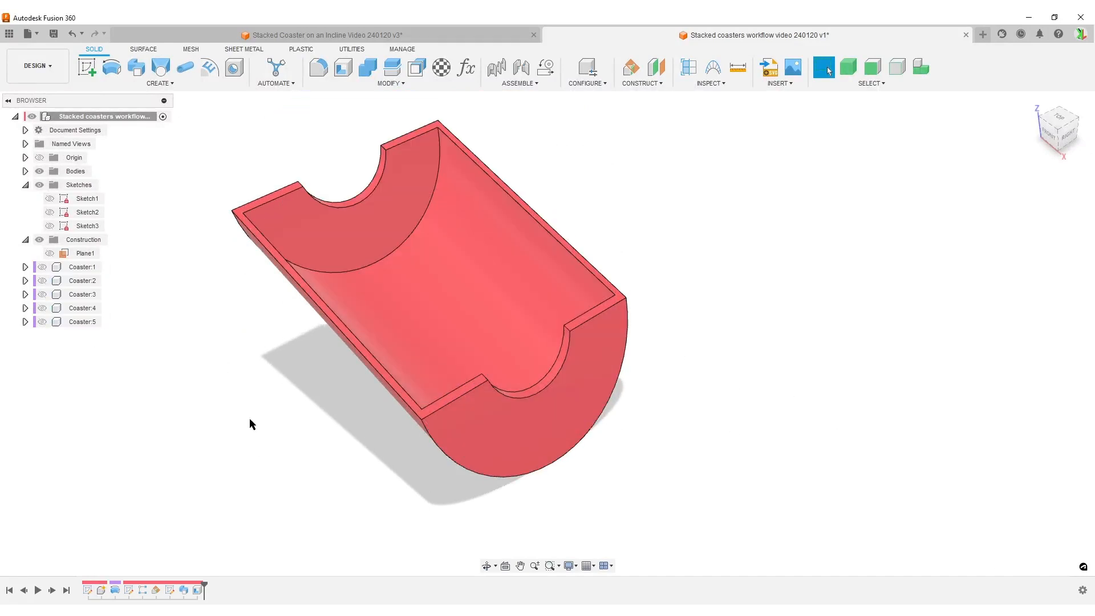
pyautogui.moveTo(210, 416); pyautogui.dragTo(295, 442, button='middle')
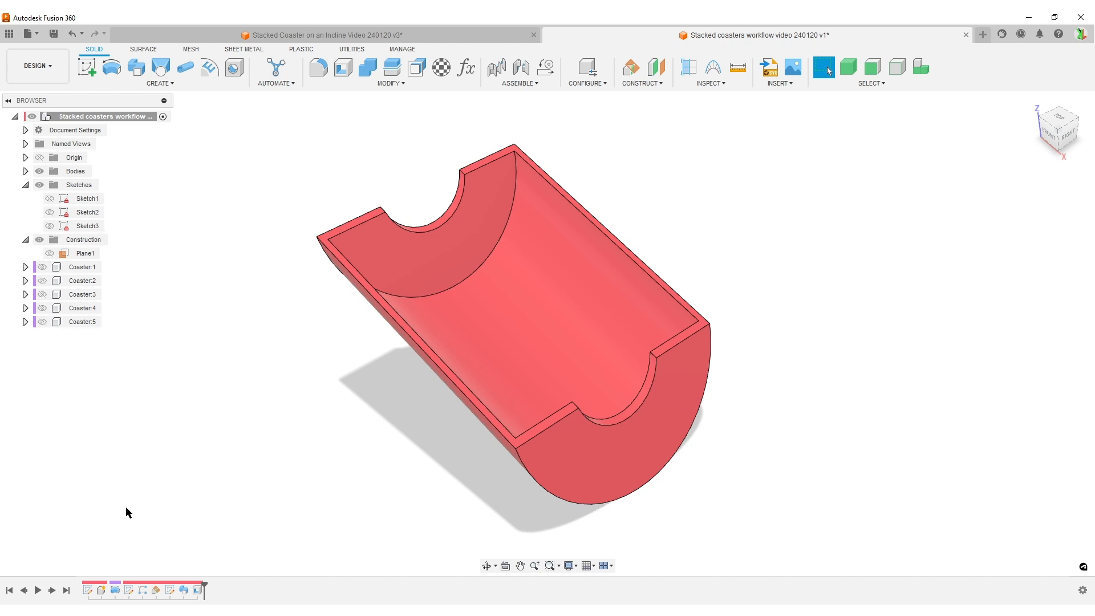
# Activate the Coaster:1 component and return to the top-level design.
pyautogui.click(109, 267)
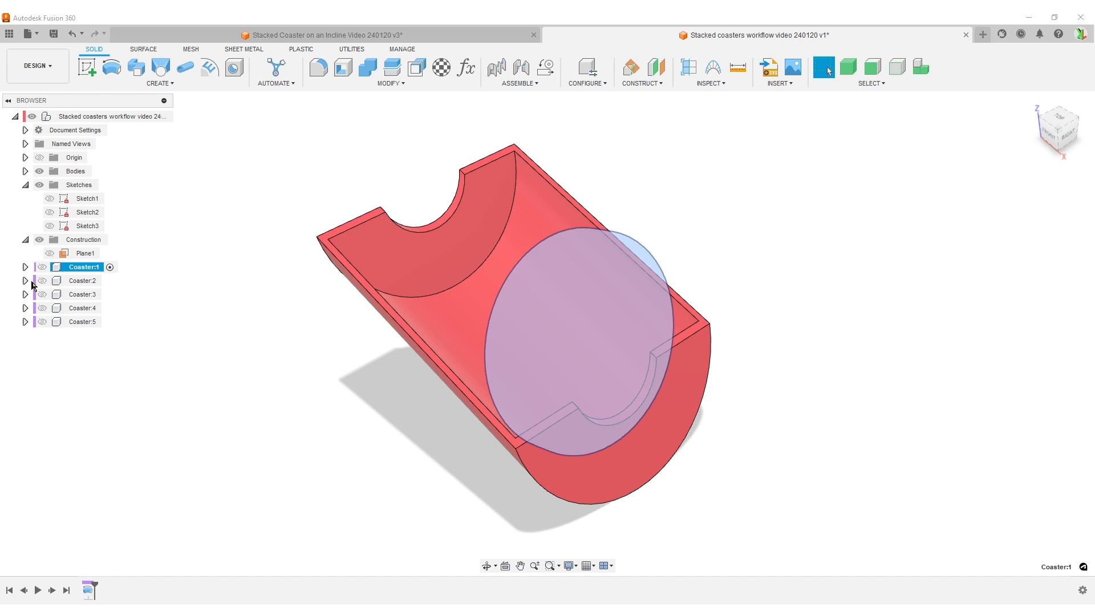
pyautogui.click(162, 116)
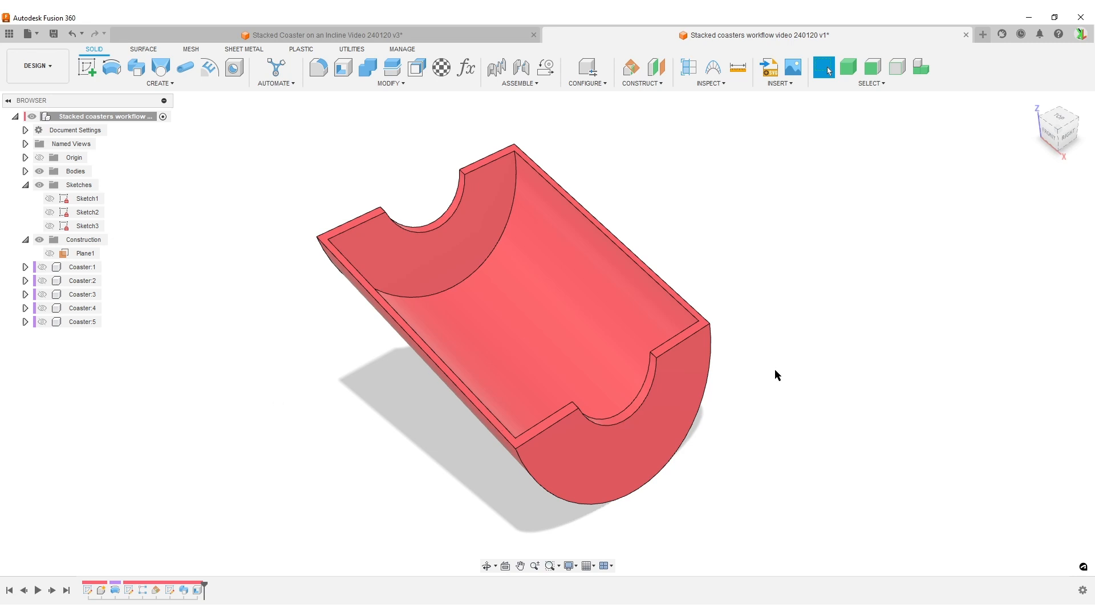
pyautogui.keyDown('shift'); pyautogui.moveTo(843, 421); pyautogui.dragTo(892, 391, button='middle'); pyautogui.keyUp('shift')
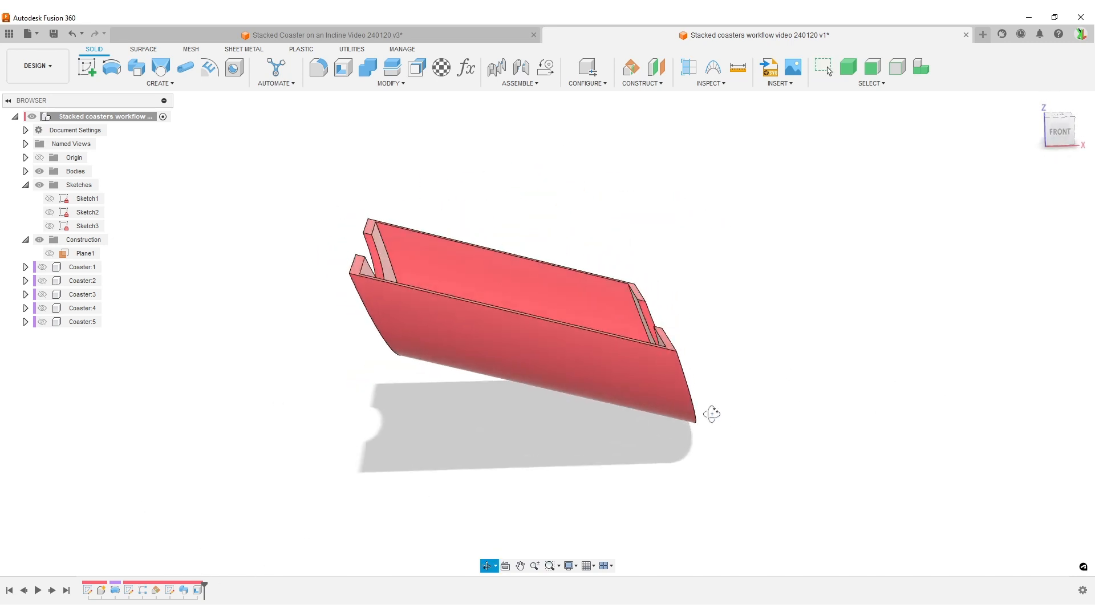
pyautogui.keyDown('shift'); pyautogui.moveTo(712, 412); pyautogui.dragTo(691, 435, button='middle'); pyautogui.keyUp('shift')
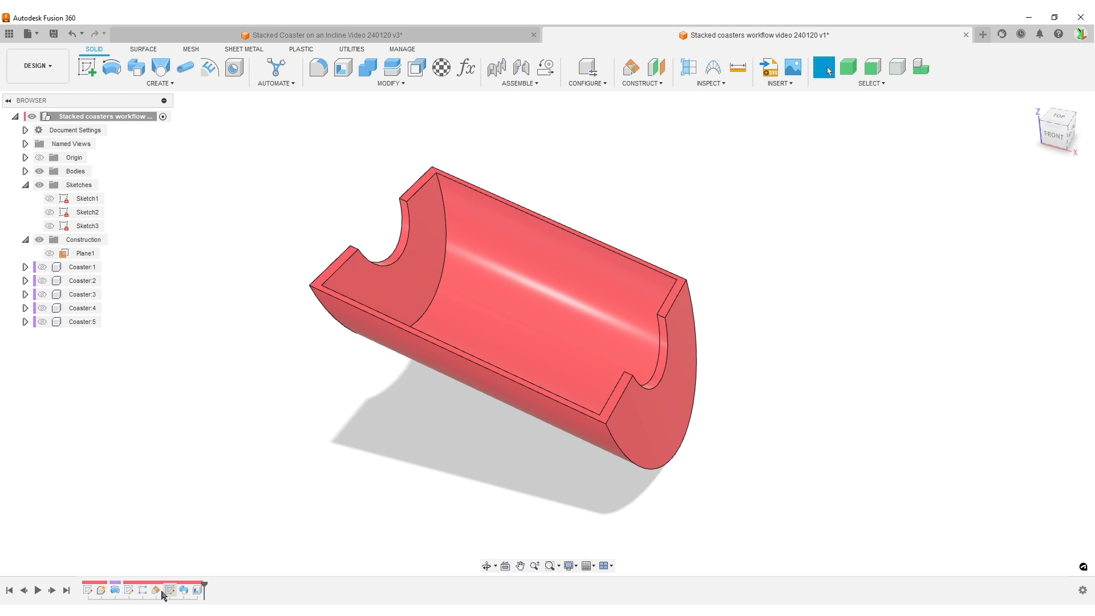
pyautogui.keyDown('shift'); pyautogui.moveTo(855, 399); pyautogui.dragTo(878, 410, button='middle'); pyautogui.keyUp('shift')
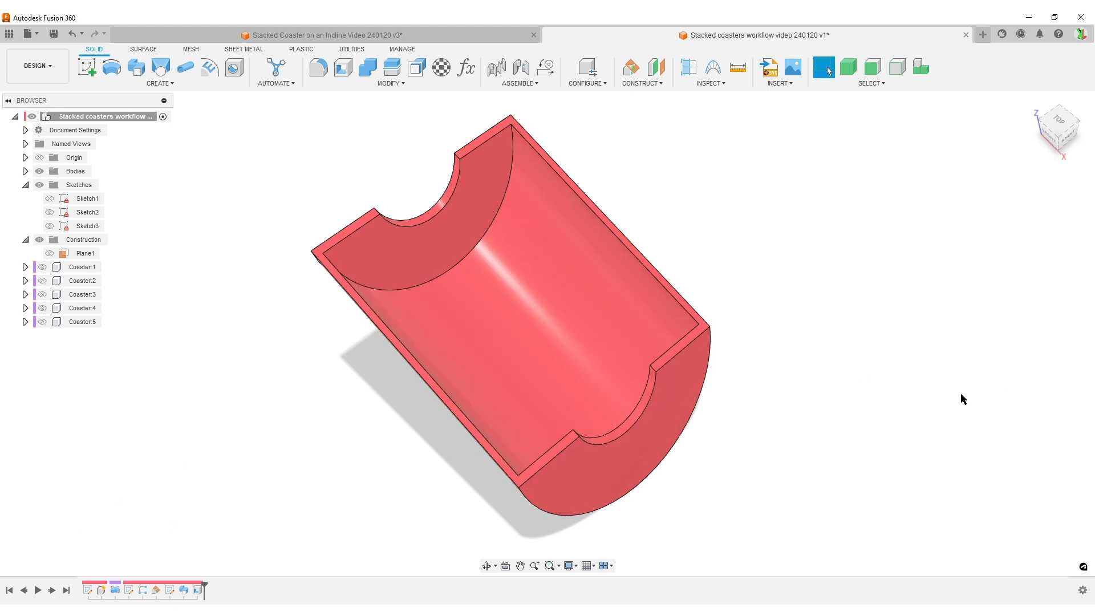
# With Coaster:1 shown as reference, offset the stand's curved inner face by 8 mm using Offset Face and hide the coaster again.
pyautogui.write('s')
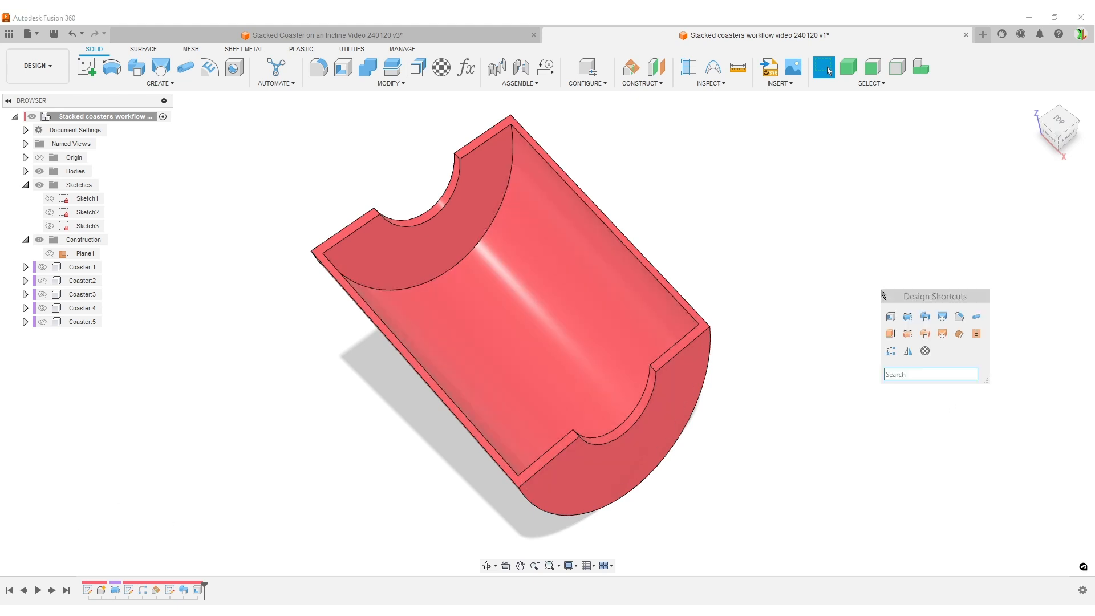
pyautogui.write('off')
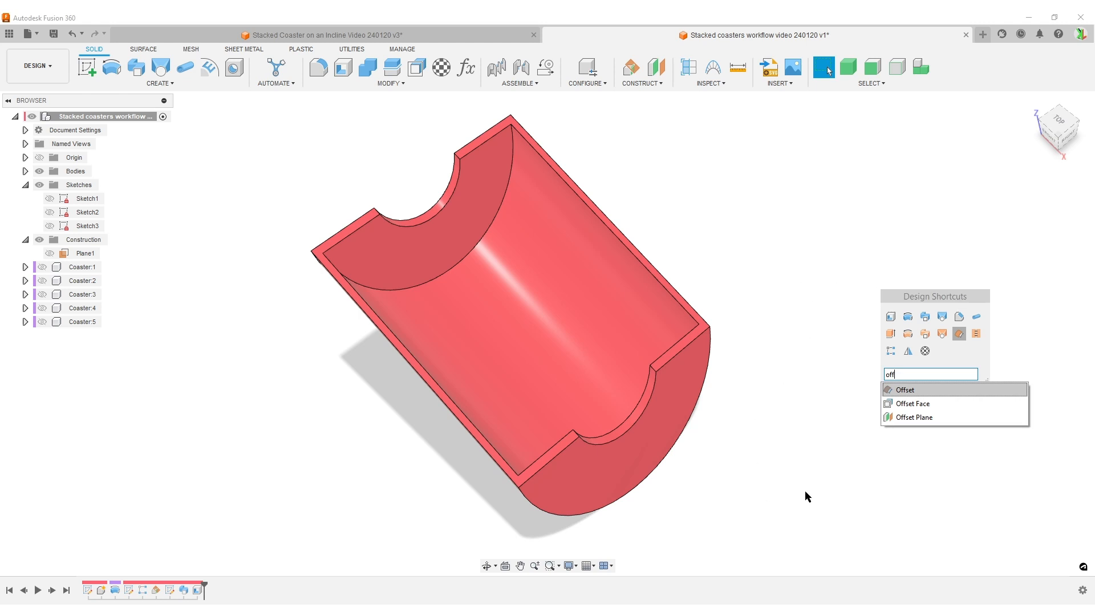
pyautogui.click(896, 403)
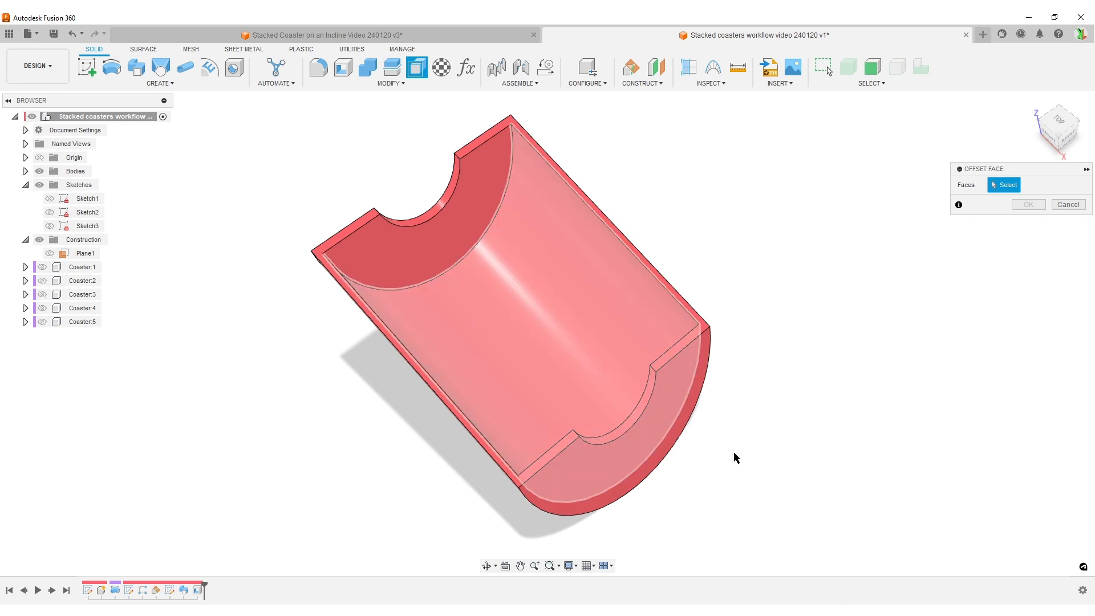
pyautogui.click(633, 414)
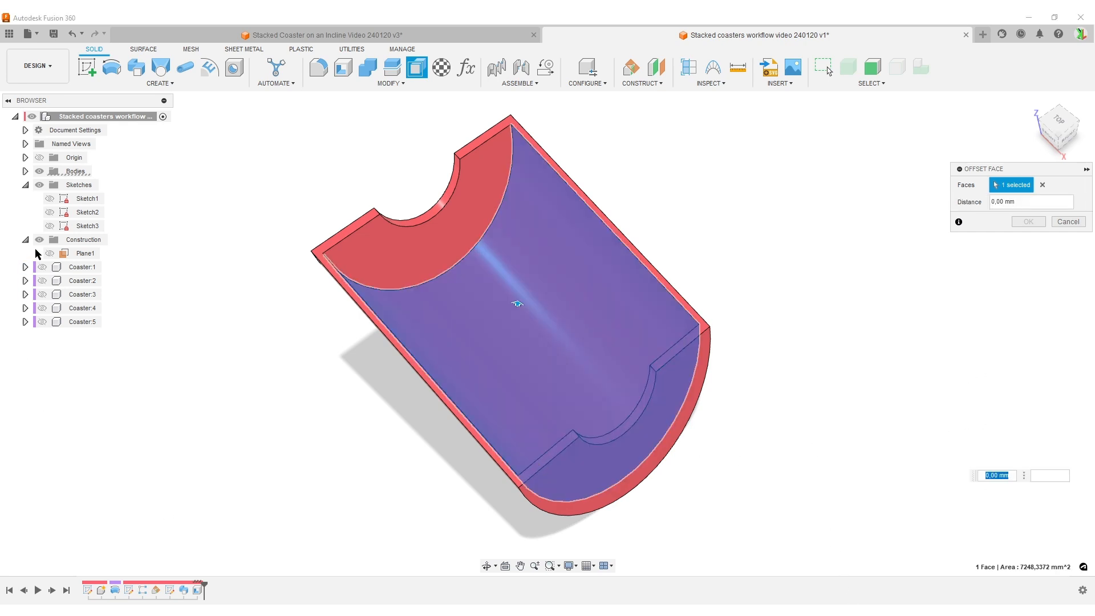
pyautogui.click(43, 267)
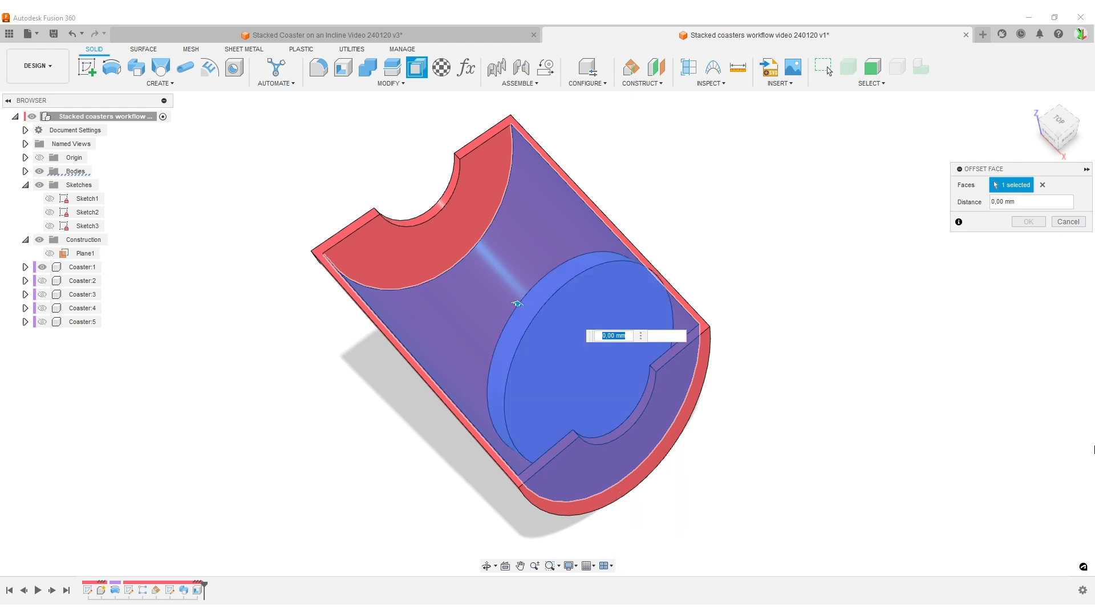
pyautogui.write('8')
pyautogui.keyDown('shift'); pyautogui.moveTo(949, 438); pyautogui.dragTo(902, 443, button='middle'); pyautogui.keyUp('shift')
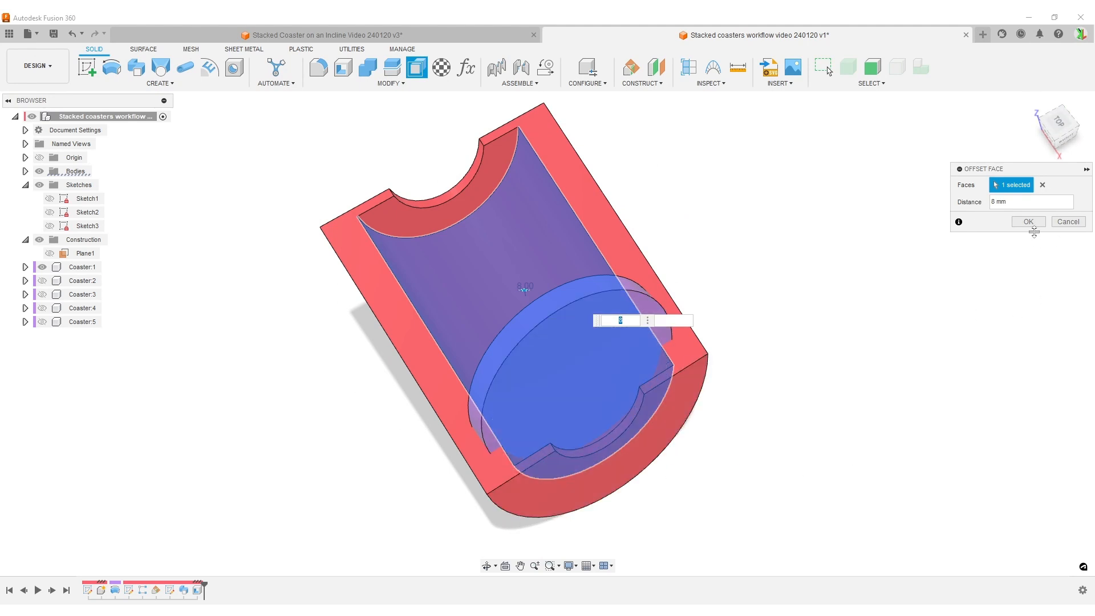
pyautogui.click(1029, 221)
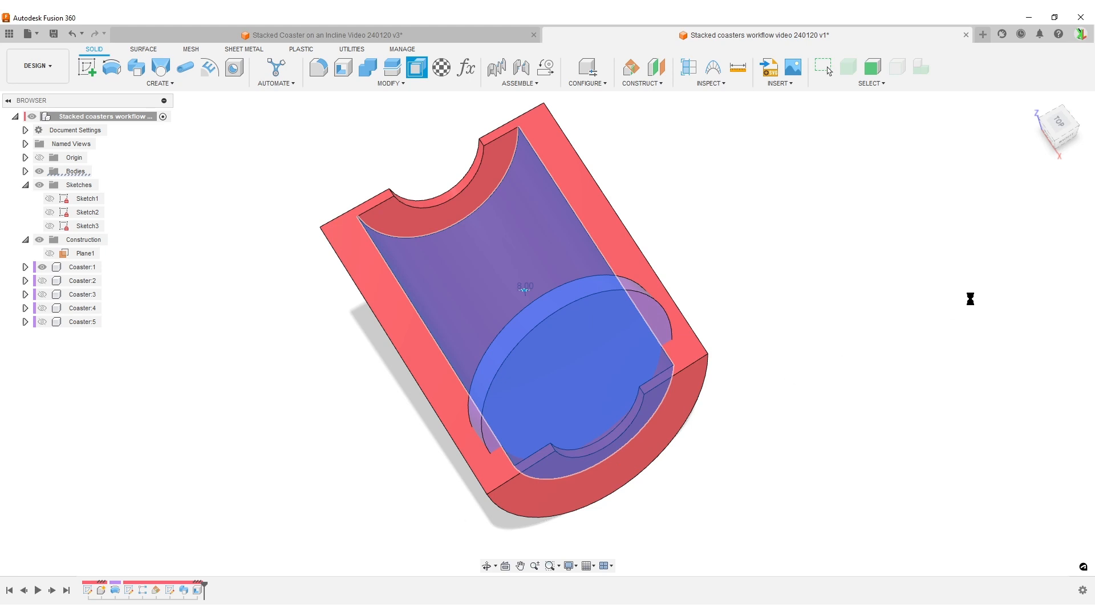
pyautogui.keyDown('shift'); pyautogui.moveTo(748, 479); pyautogui.dragTo(695, 444, button='middle'); pyautogui.keyUp('shift')
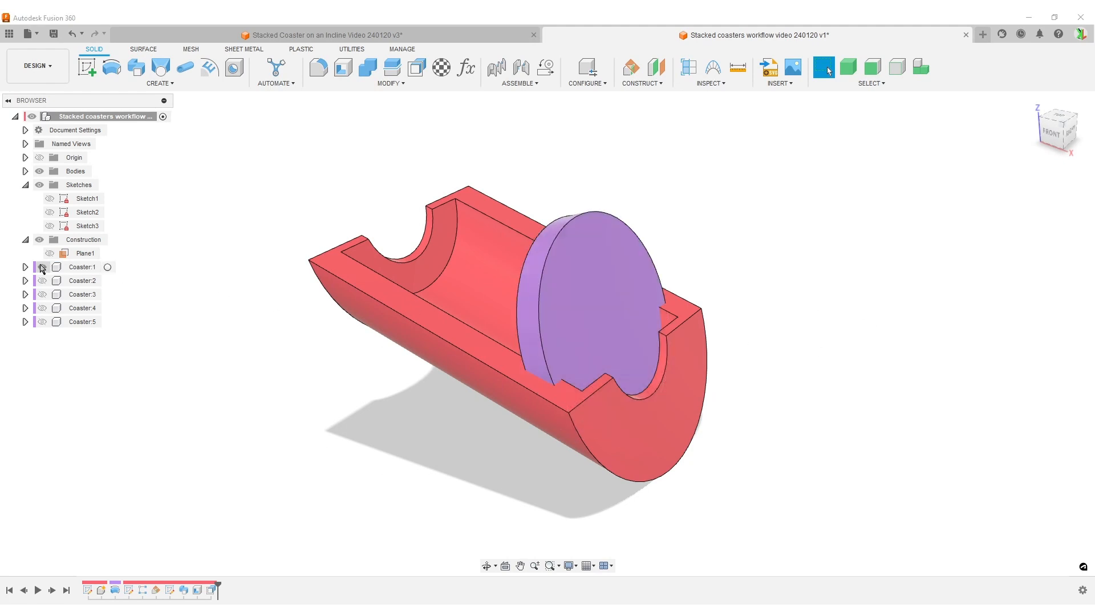
pyautogui.keyDown('shift'); pyautogui.moveTo(799, 334); pyautogui.dragTo(873, 340, button='middle'); pyautogui.keyUp('shift')
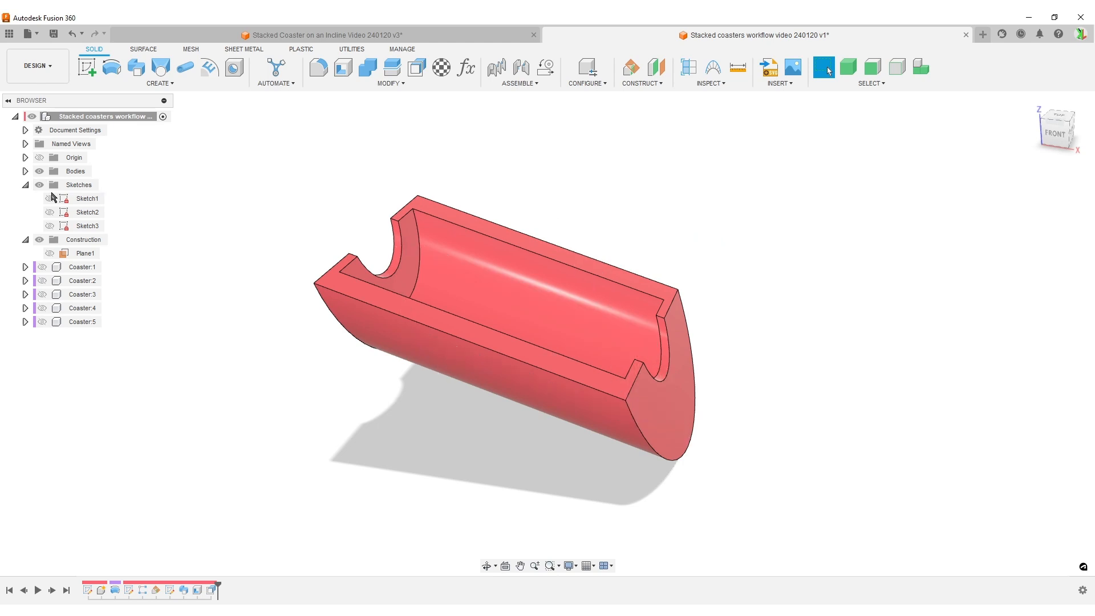
# Show Sketch1 so that the coaster profile is available over the stand.
pyautogui.click(50, 198)
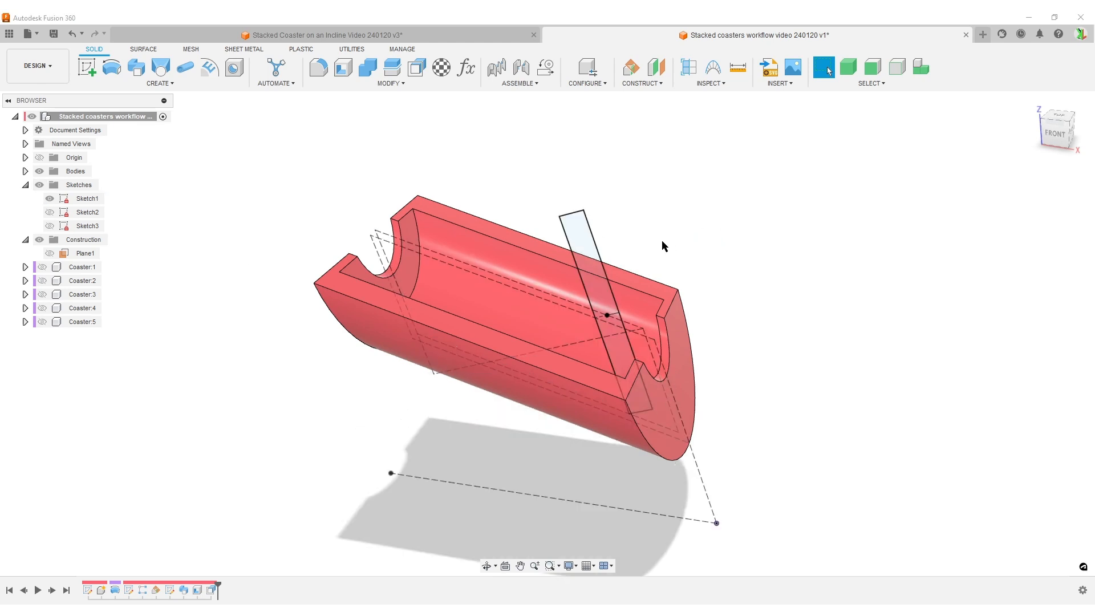
pyautogui.click(136, 67)
pyautogui.click(592, 268)
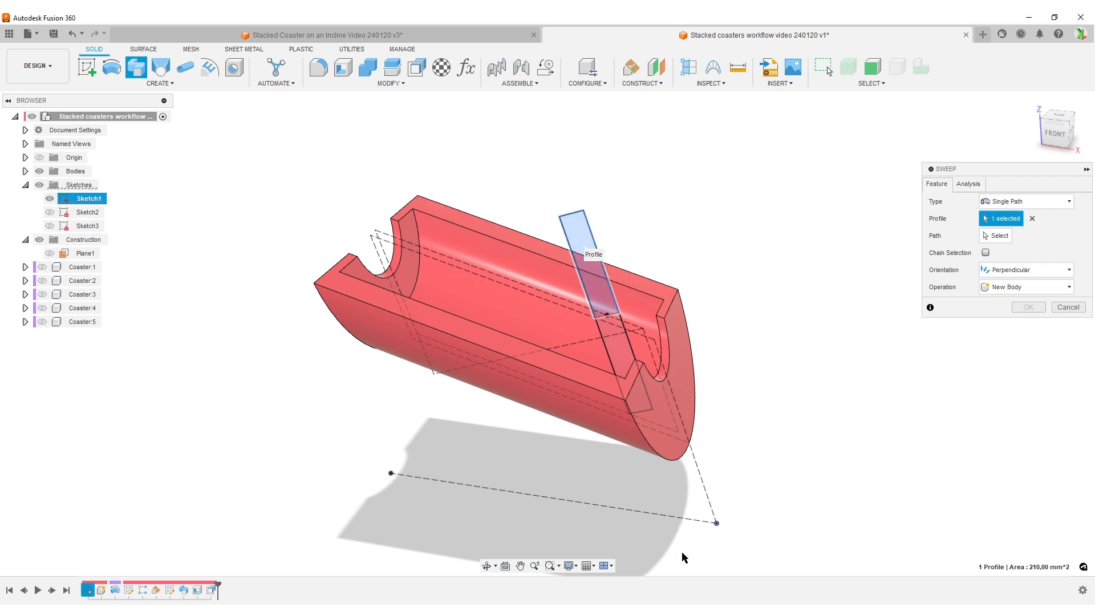
pyautogui.click(1068, 307)
# Revolve the upper half of the Sketch1 coaster profile 360° about its short centre line as a cut into the stand.
pyautogui.click(112, 67)
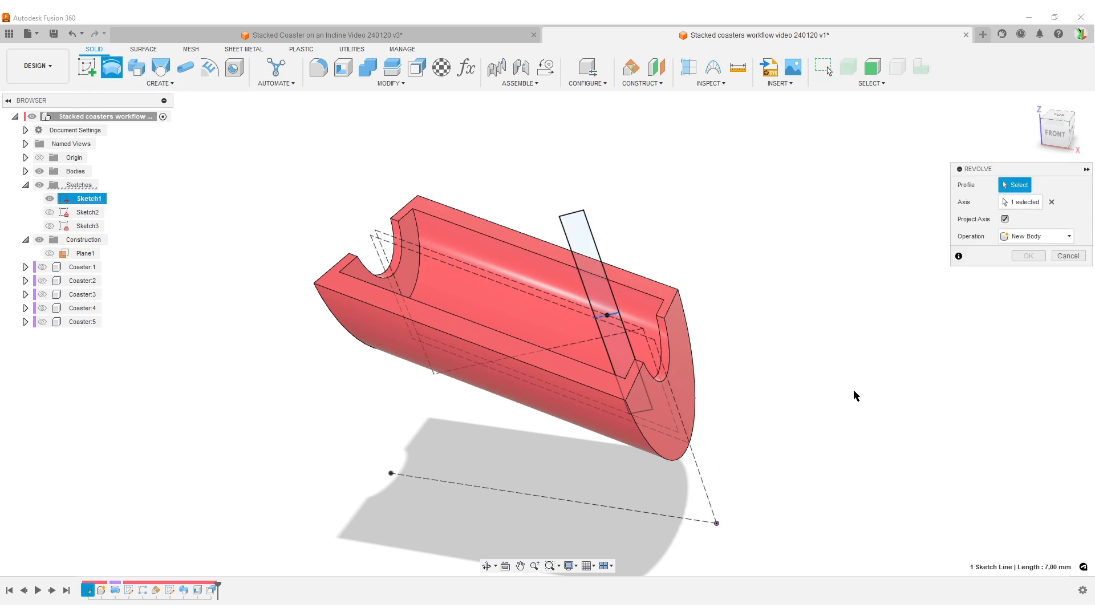
pyautogui.click(582, 245)
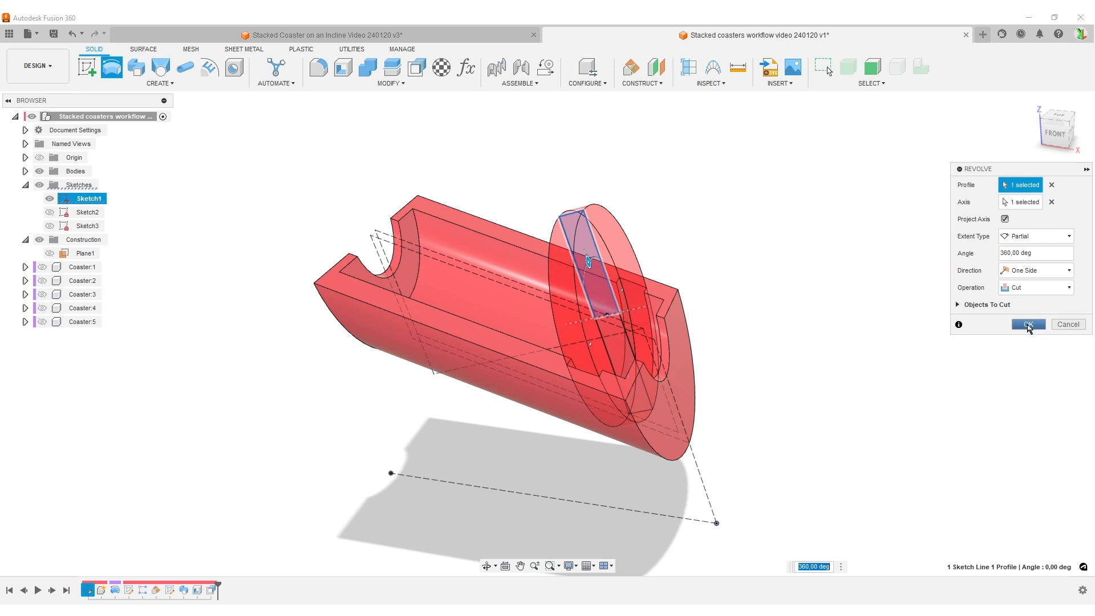
pyautogui.click(1028, 324)
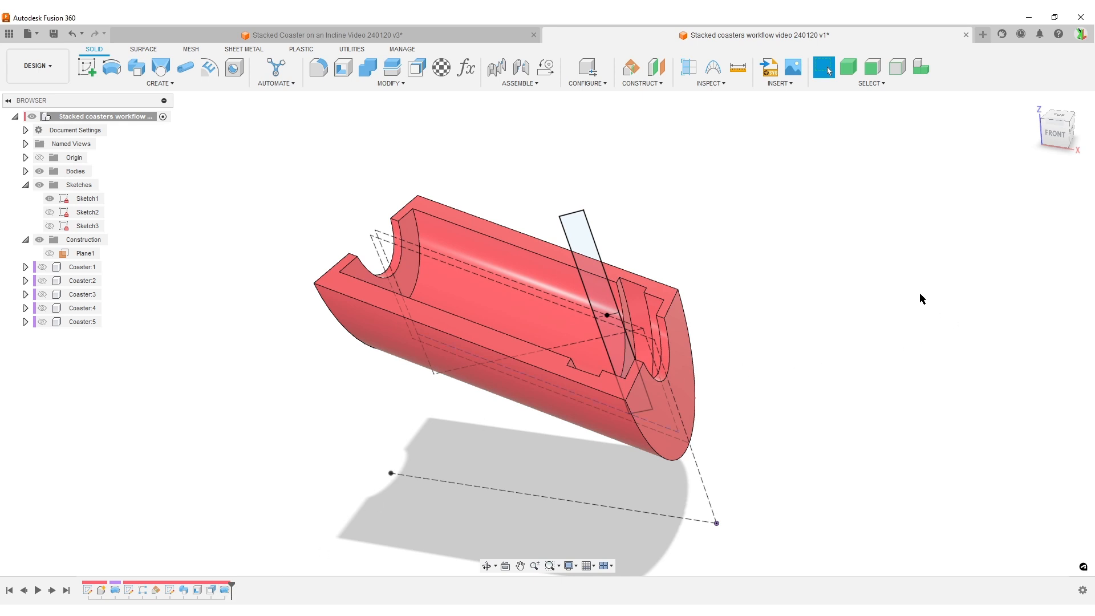
# Start a rectangular pattern of the revolved cut feature along the inclined line of Sketch2, hiding Sketch1 and showing Sketch2.
pyautogui.write('sre')
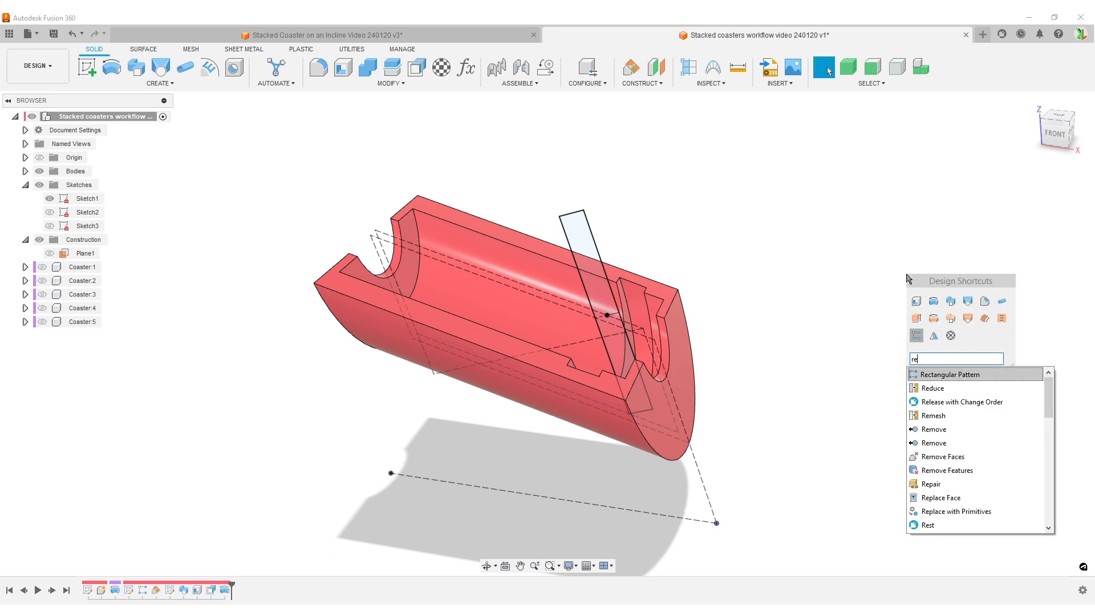
pyautogui.click(953, 377)
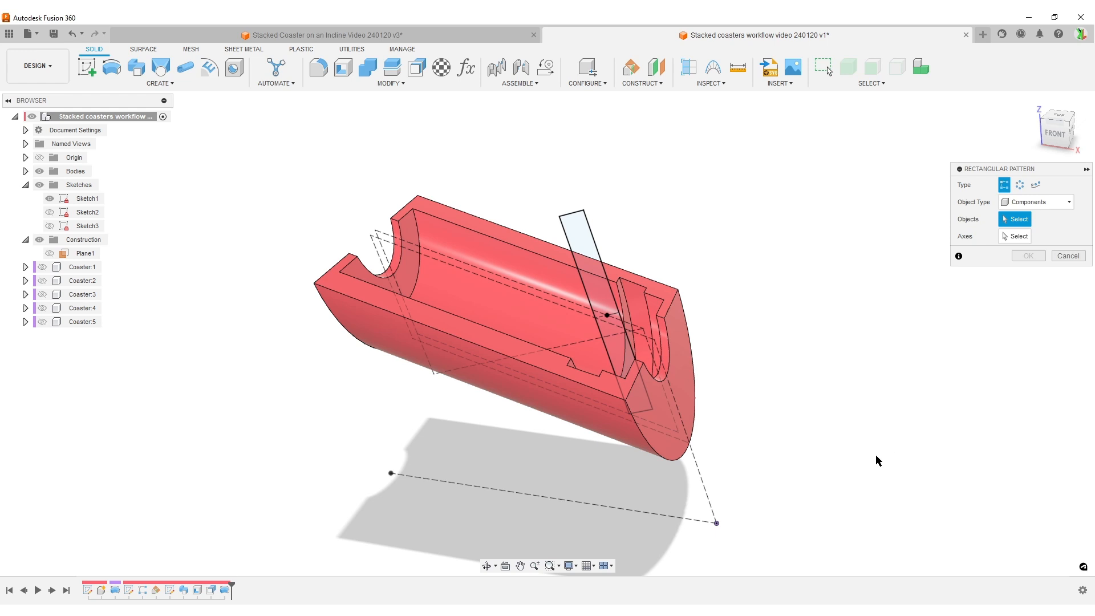
pyautogui.click(1027, 204)
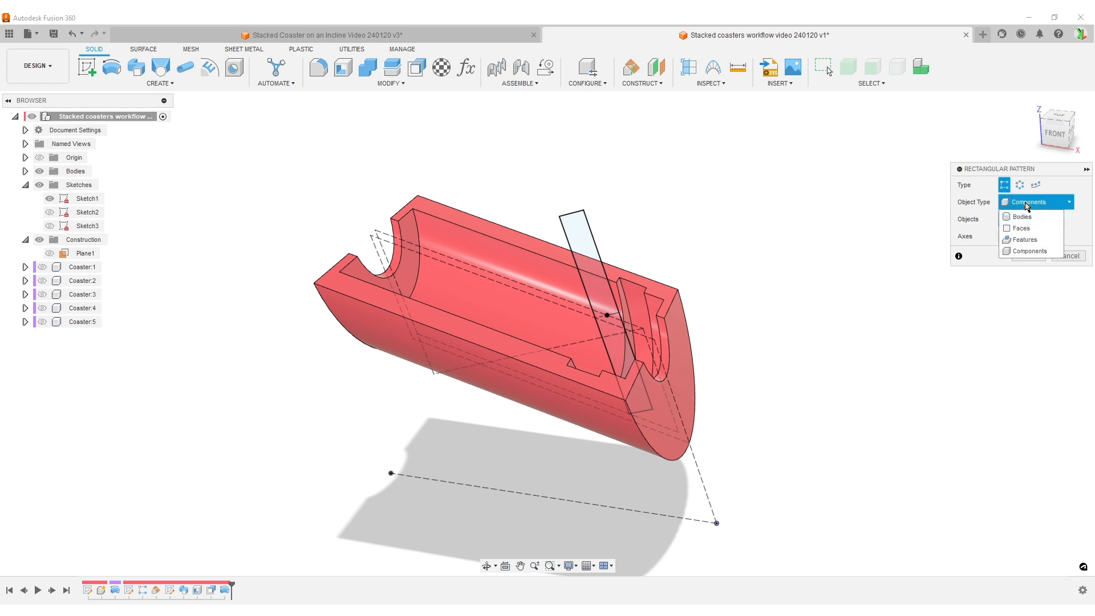
pyautogui.click(1031, 240)
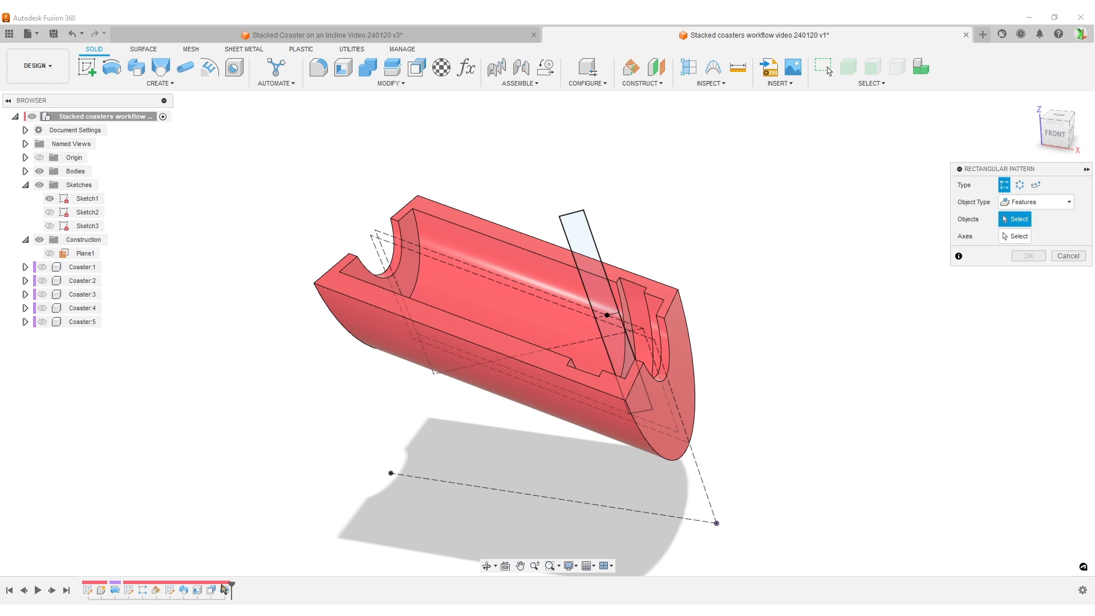
pyautogui.click(225, 592)
pyautogui.click(1022, 236)
pyautogui.click(51, 200)
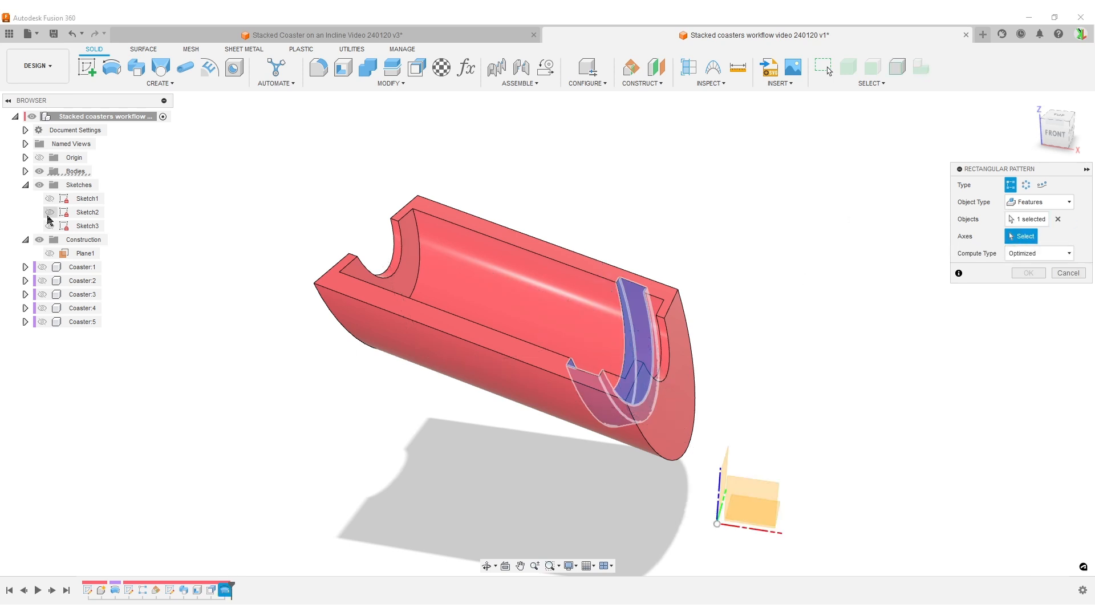
pyautogui.click(49, 214)
pyautogui.click(496, 273)
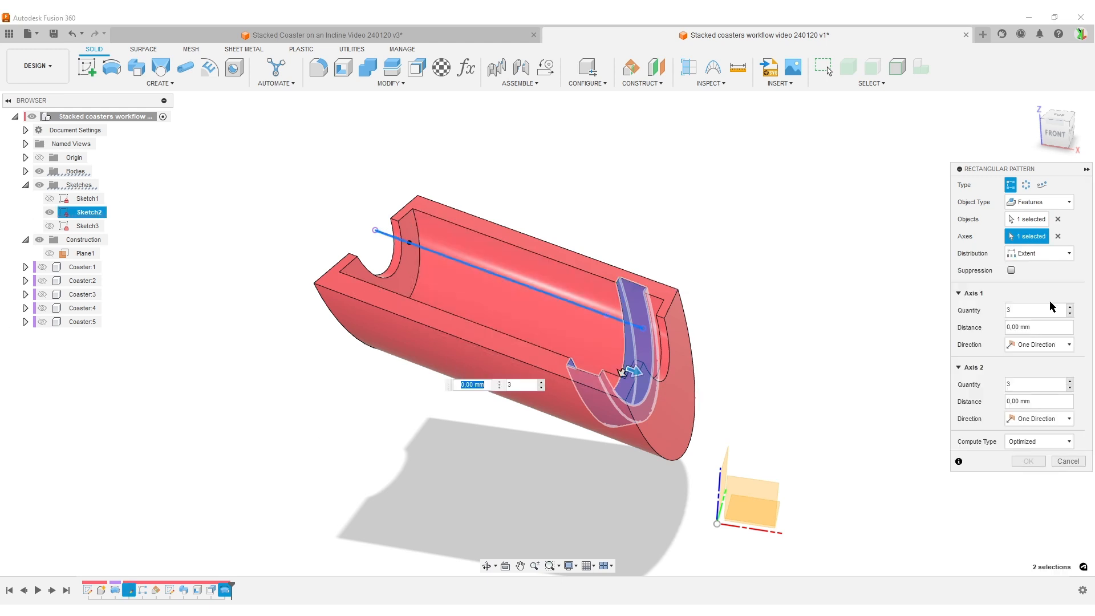
# Set the pattern's first-axis quantity to Coaster_count and its distance to Coaster_Pattern_extent.
pyautogui.click(1029, 313)
pyautogui.write('c')
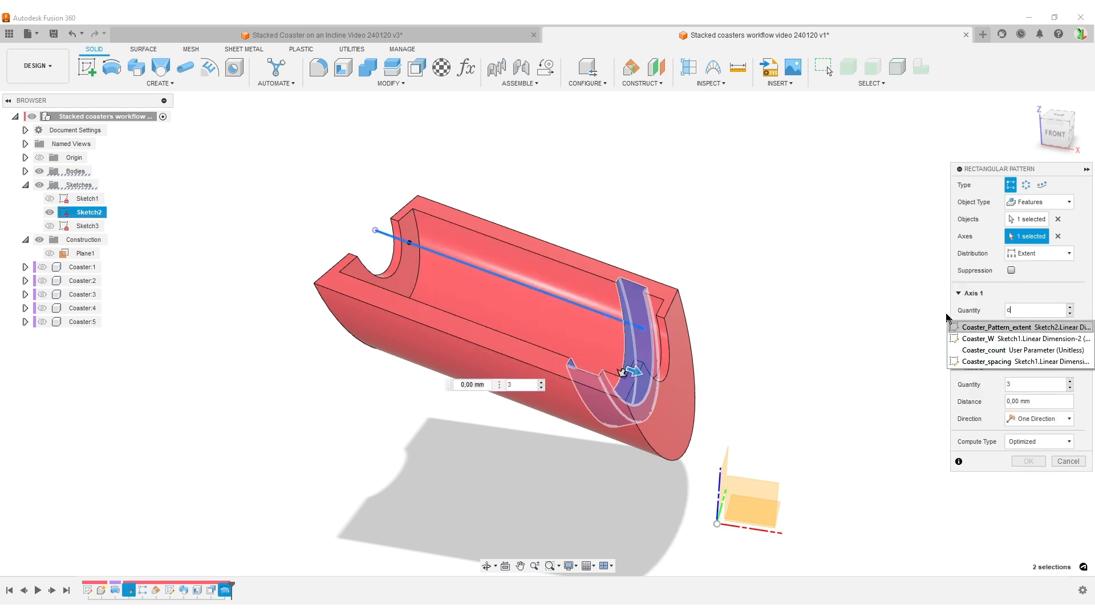
pyautogui.press('Down')
pyautogui.press('Down')
pyautogui.press('Return')
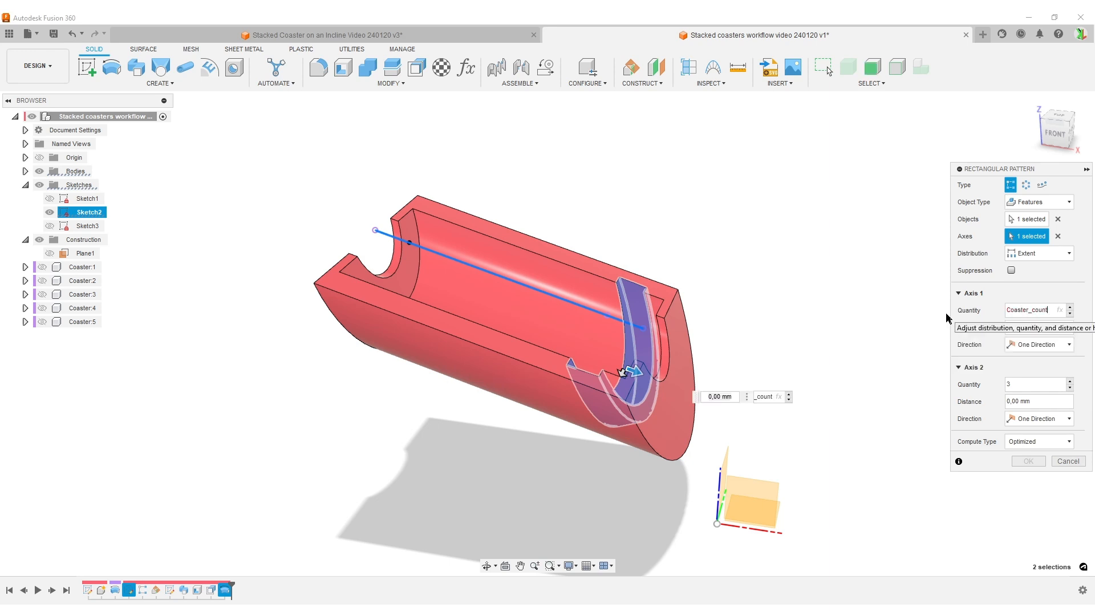
pyautogui.click(1030, 327)
pyautogui.write('pa')
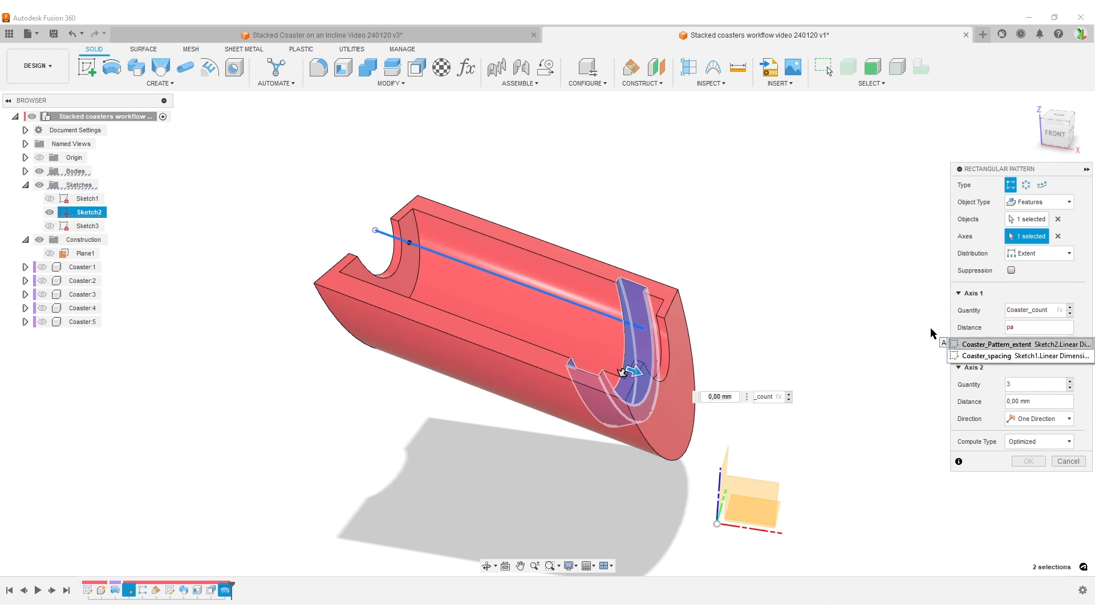
pyautogui.press('Return')
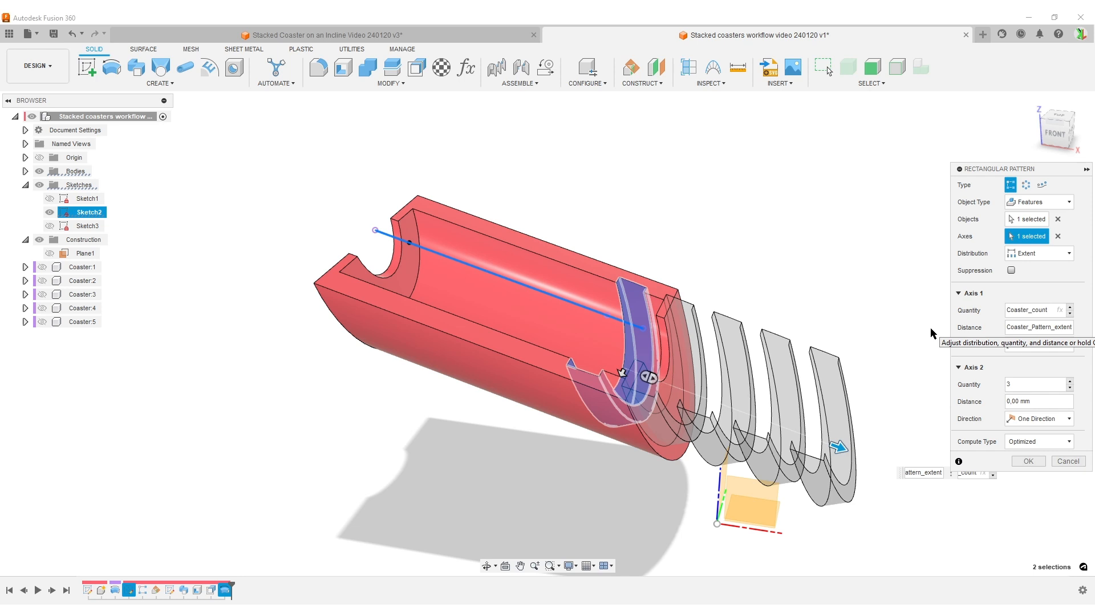
# Reverse the pattern by changing its distance to -Coaster_Pattern_extent, finish it and hide Sketch2.
pyautogui.press('Left')
pyautogui.press('Left')
pyautogui.press('Left')
pyautogui.press('Left')
pyautogui.press('Left')
pyautogui.press('Left')
pyautogui.press('Left')
pyautogui.press('Left')
pyautogui.press('Left')
pyautogui.press('Left')
pyautogui.press('Left')
pyautogui.press('Left')
pyautogui.press('Left')
pyautogui.press('Left')
pyautogui.press('Left')
pyautogui.press('Left')
pyautogui.write('-')
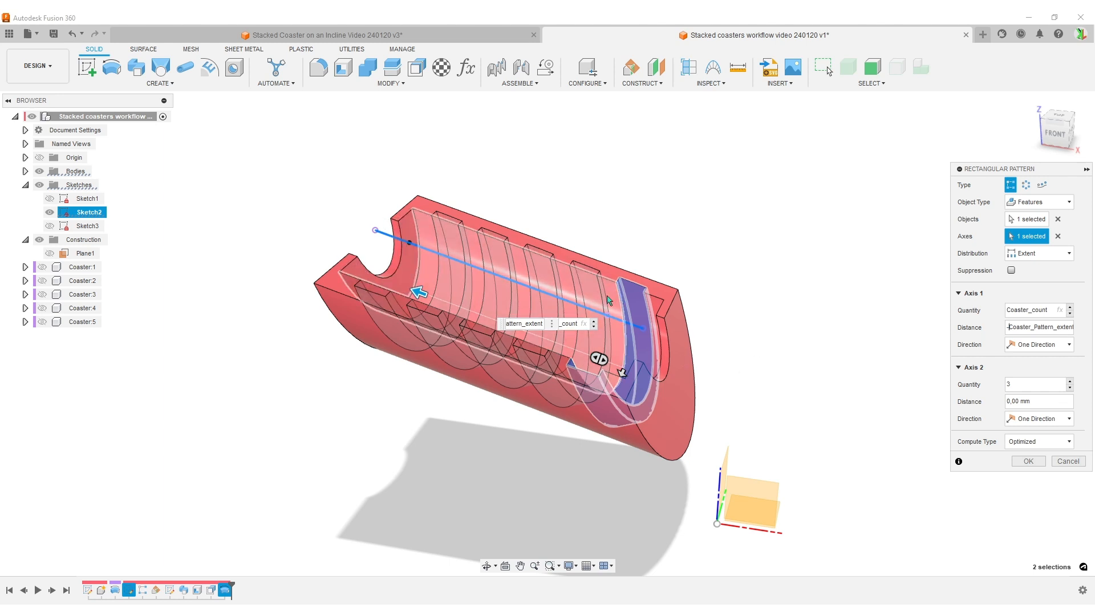
pyautogui.click(1027, 461)
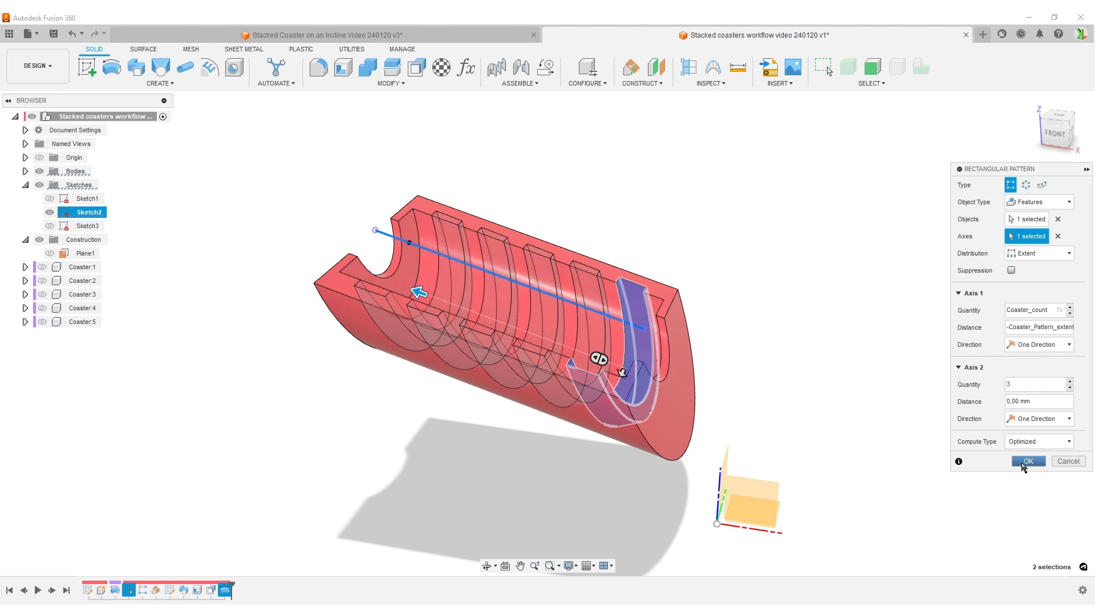
pyautogui.click(50, 212)
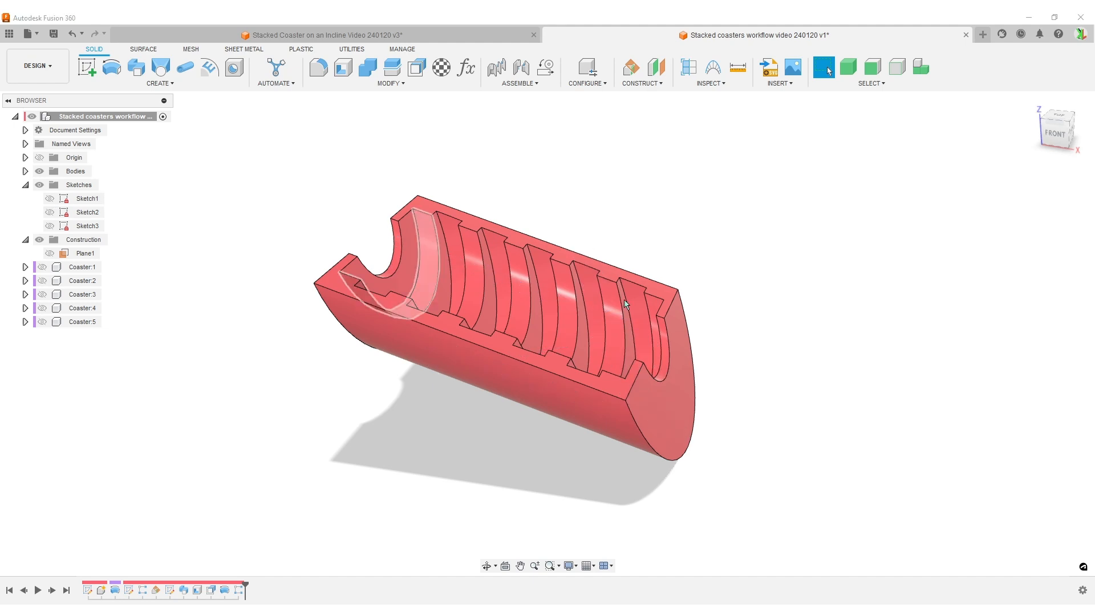
# Show all five coasters in the slotted stand and examine how they sit in their grooves.
pyautogui.keyDown('shift'); pyautogui.moveTo(875, 435); pyautogui.dragTo(673, 402, button='middle'); pyautogui.keyUp('shift')
pyautogui.click(82, 267)
pyautogui.keyDown('shift'); pyautogui.click(85, 322); pyautogui.keyUp('shift')
pyautogui.press('v')
pyautogui.click(837, 325)
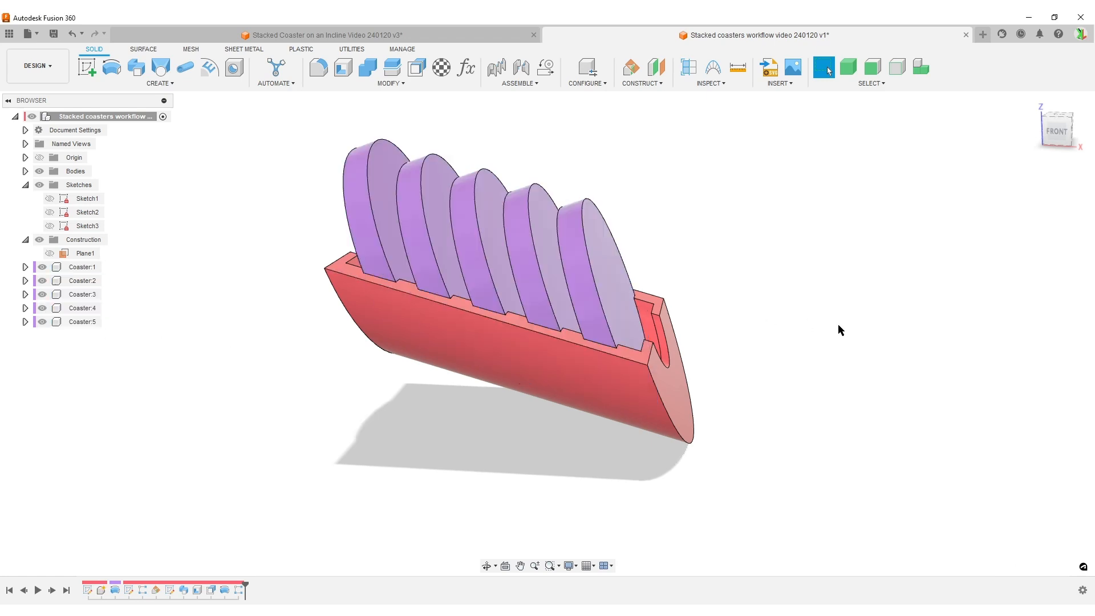
pyautogui.keyDown('shift'); pyautogui.moveTo(825, 372); pyautogui.dragTo(853, 353, button='middle'); pyautogui.keyUp('shift')
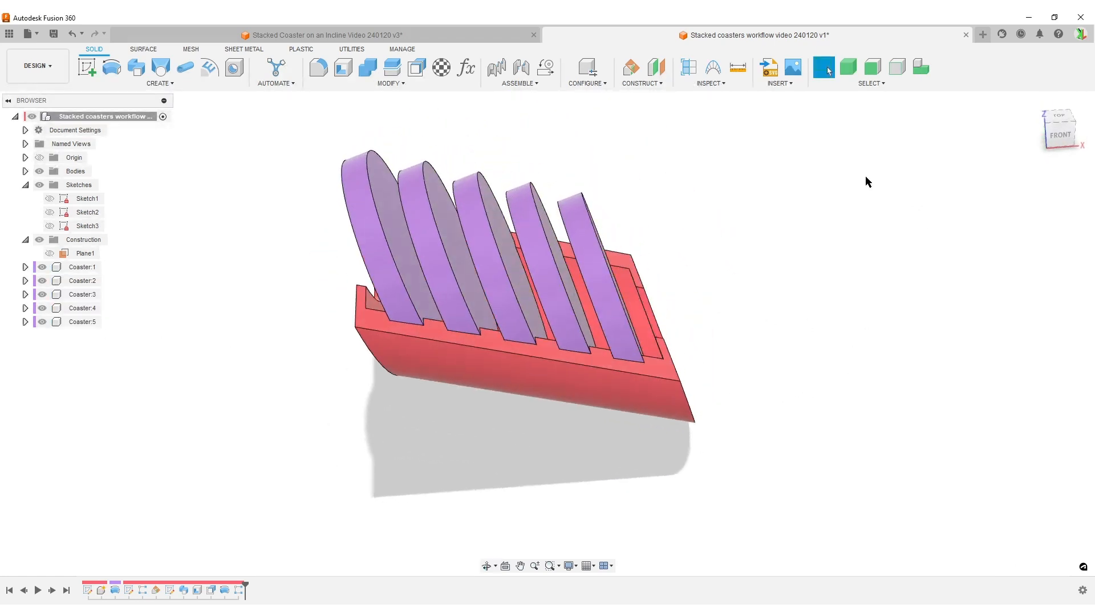
# Create a flipped section analysis on the XZ plane through the stand and inspect the cut coaster slots.
pyautogui.click(689, 67)
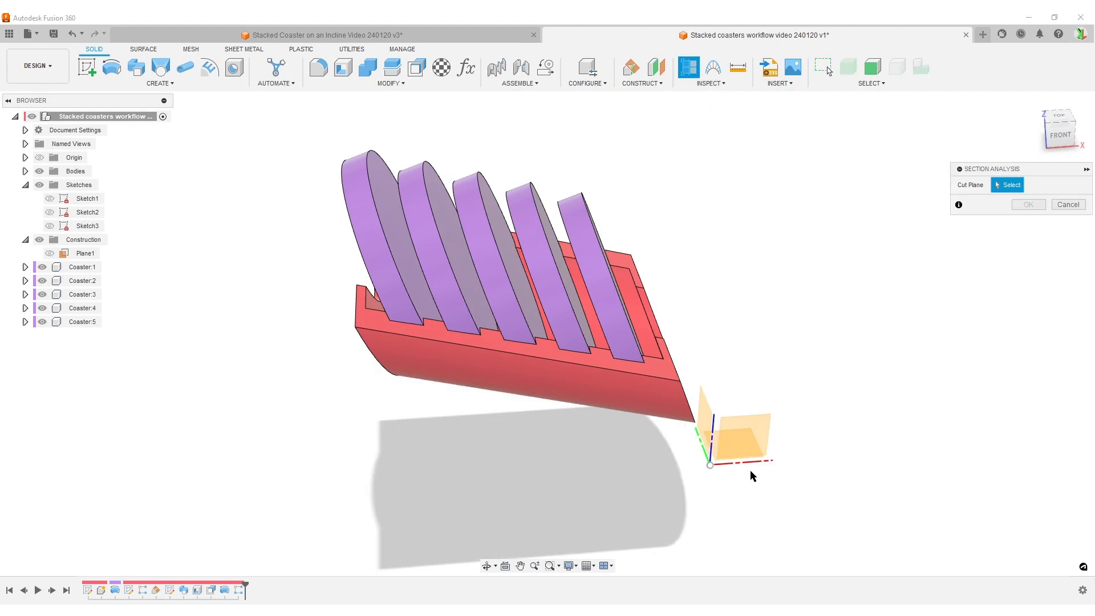
pyautogui.click(746, 440)
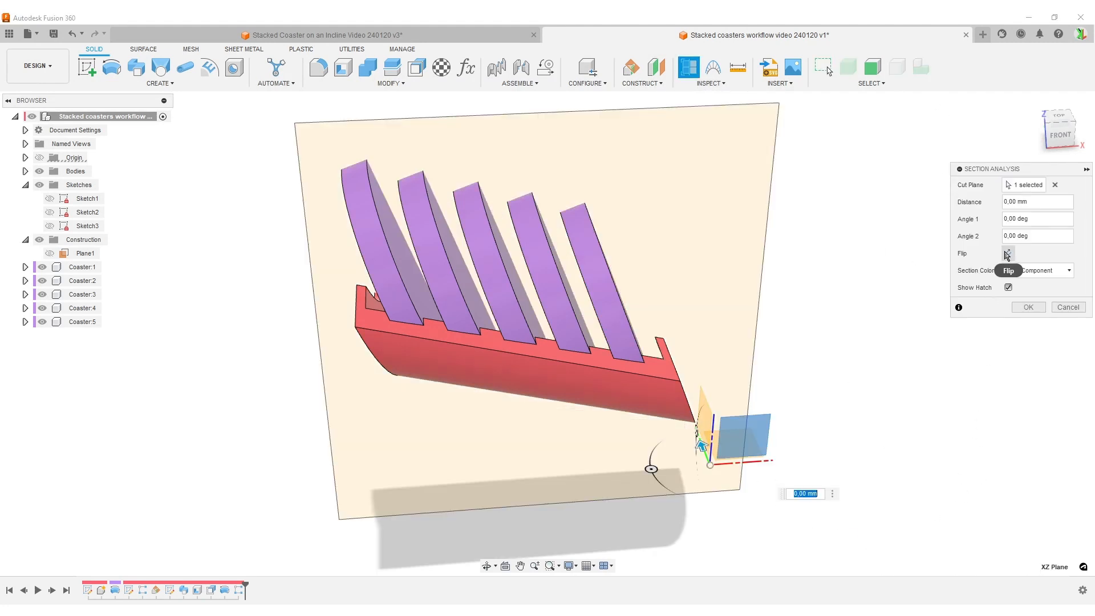
pyautogui.click(1008, 253)
pyautogui.click(1029, 307)
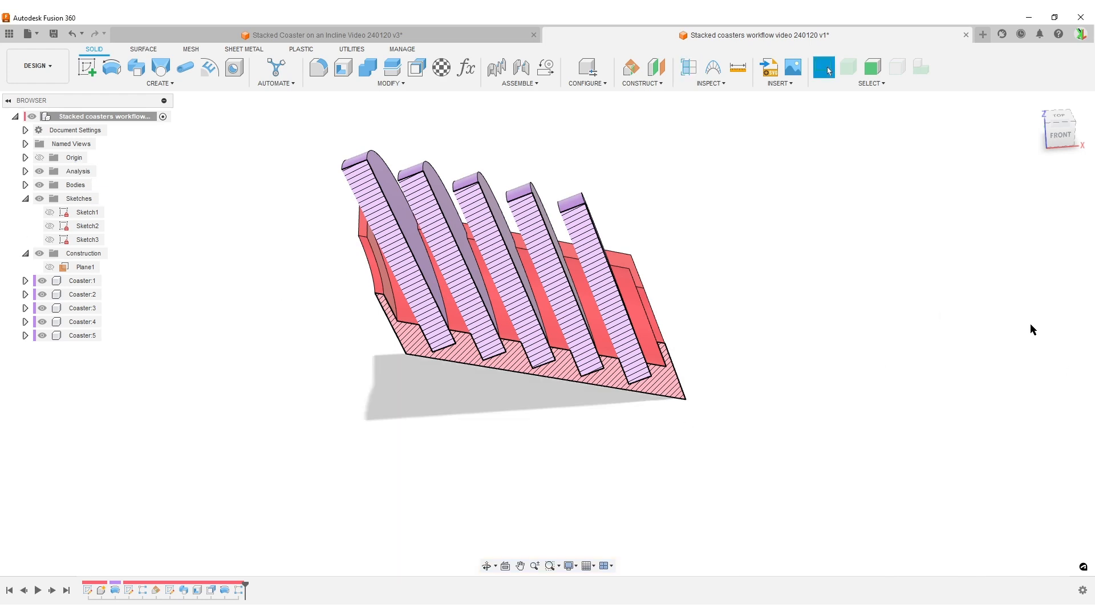
pyautogui.keyDown('shift'); pyautogui.moveTo(799, 430); pyautogui.dragTo(549, 469, button='middle'); pyautogui.keyUp('shift')
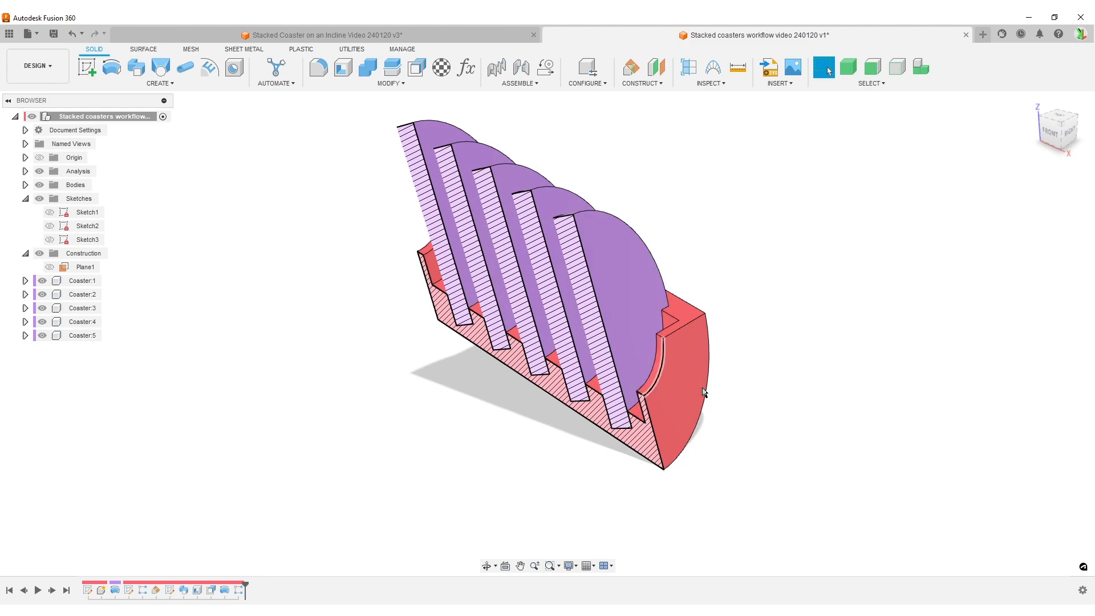
pyautogui.keyDown('shift'); pyautogui.moveTo(349, 440); pyautogui.dragTo(398, 444, button='middle'); pyautogui.keyUp('shift')
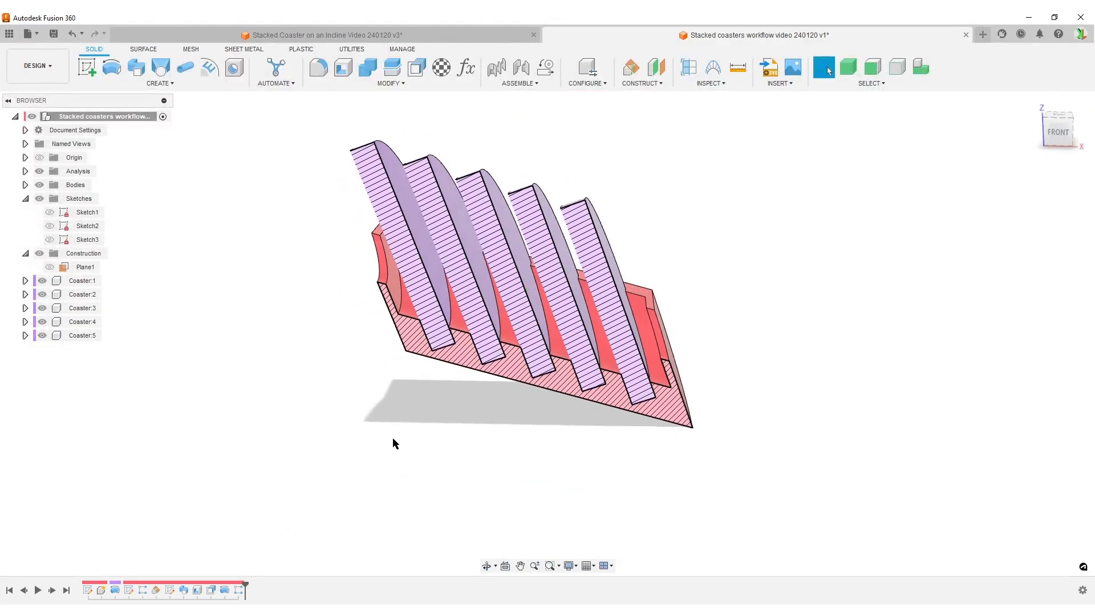
# Show Sketch1 again and display its dimensions.
pyautogui.click(50, 212)
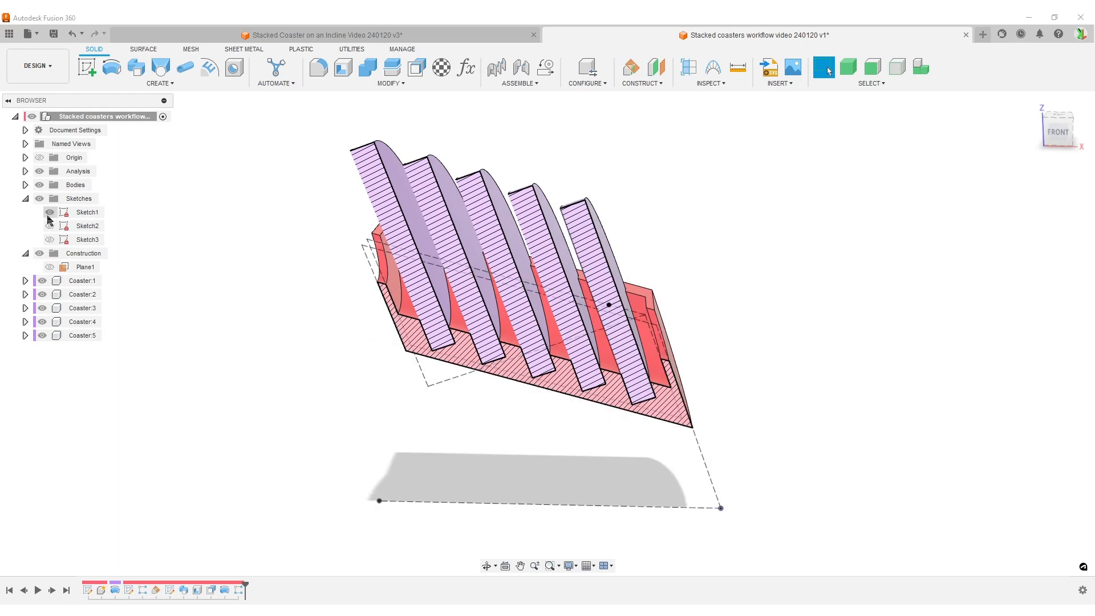
pyautogui.rightClick(85, 215)
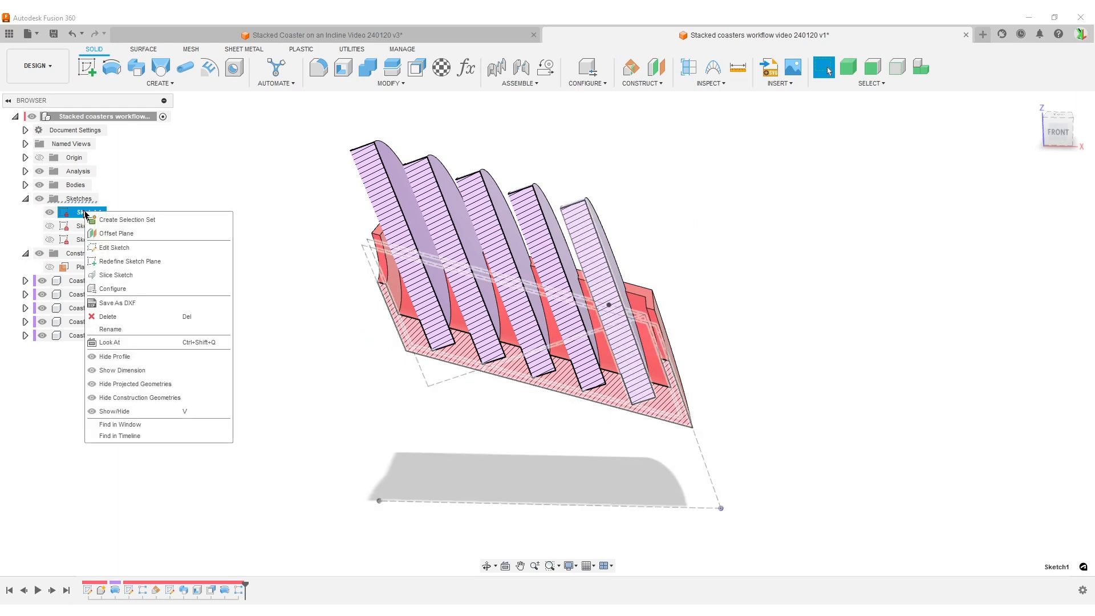
pyautogui.click(131, 371)
pyautogui.scroll(-3, 772, 343)
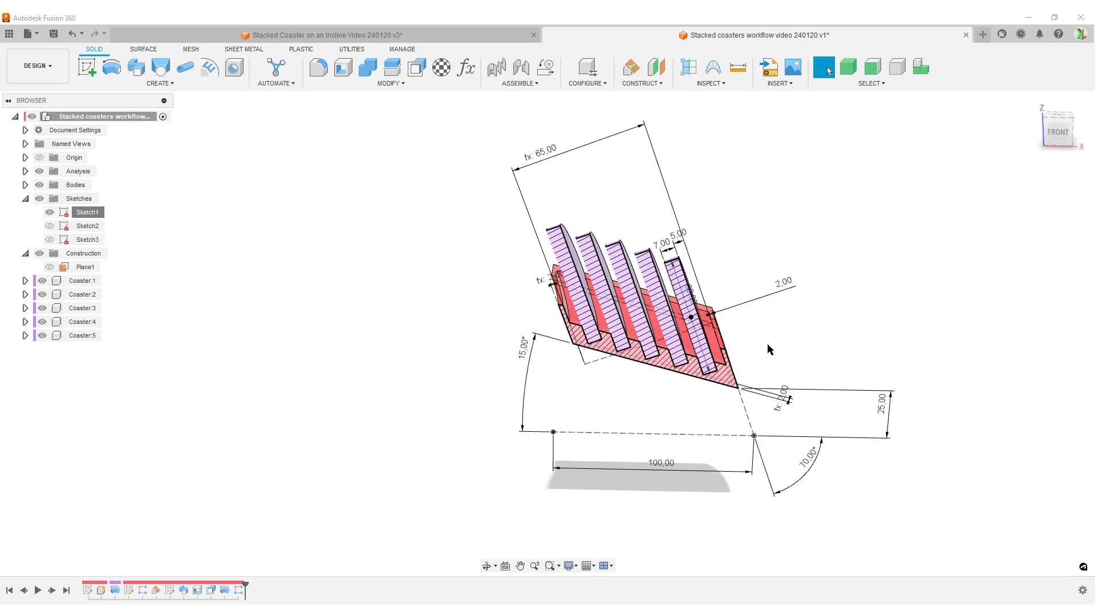
# Move the stand length dimension and the two linked 2 mm dimensions of Sketch1 to clearer positions around the section.
pyautogui.moveTo(548, 279); pyautogui.dragTo(526, 281)
pyautogui.moveTo(553, 153); pyautogui.dragTo(562, 162)
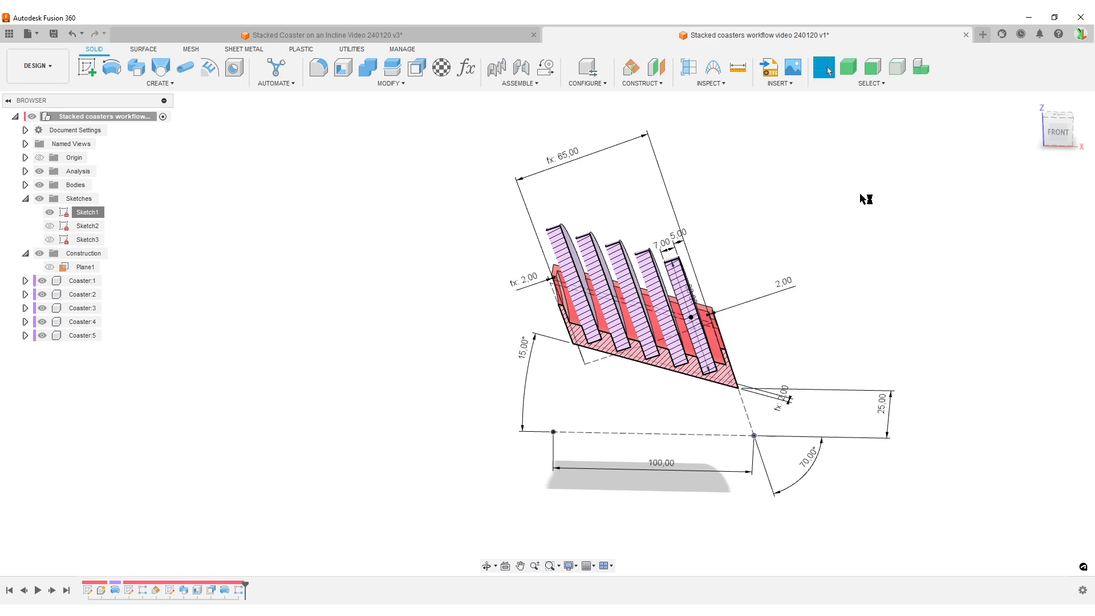
pyautogui.scroll(-2, 539, 433)
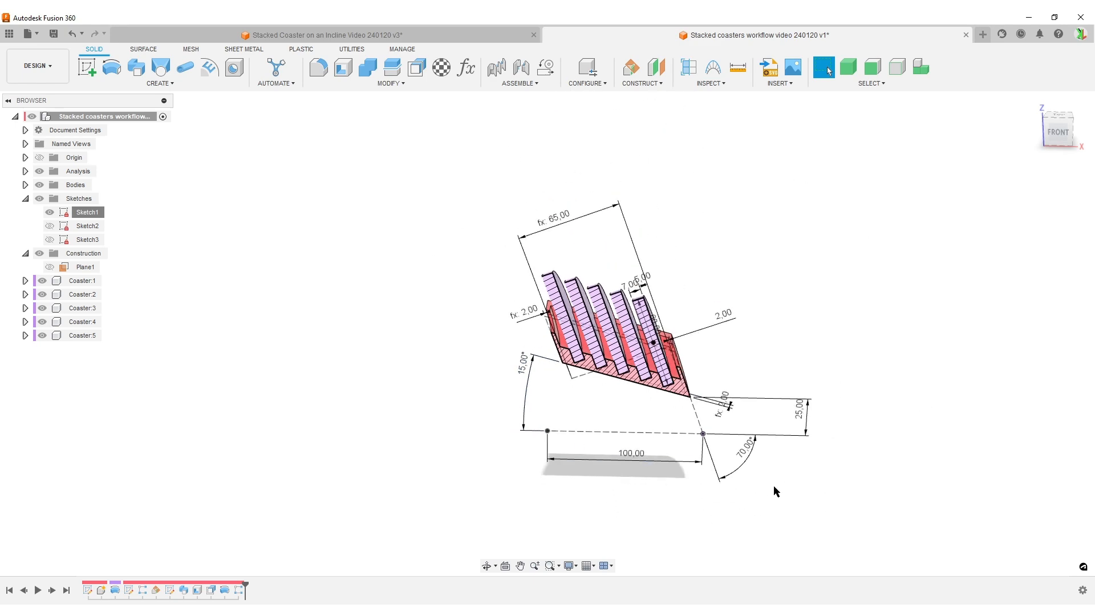
pyautogui.scroll(3, 779, 491)
pyautogui.moveTo(691, 333); pyautogui.dragTo(710, 240)
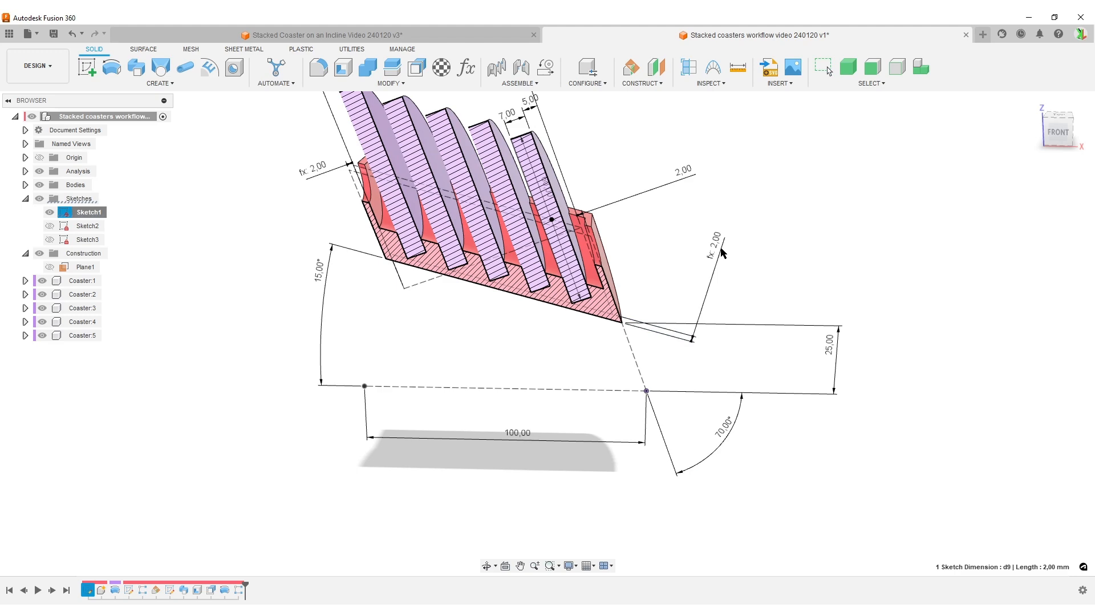
pyautogui.scroll(-2, 562, 391)
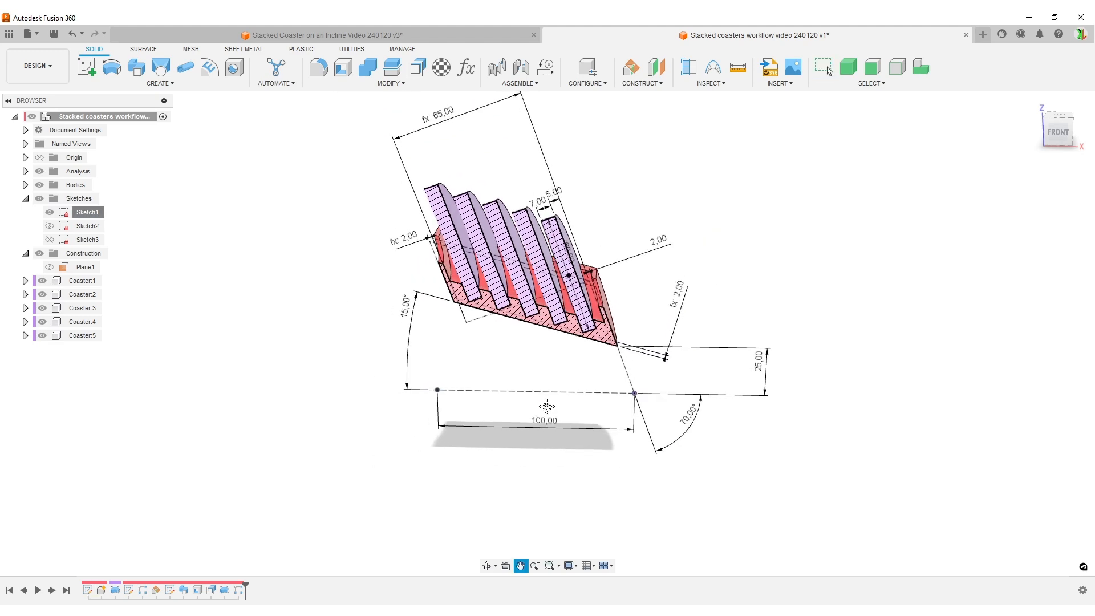
# Set the incline angle between the stand's underside and the horizontal base line to 20°.
pyautogui.doubleClick(412, 310)
pyautogui.write('20')
pyautogui.press('Return')
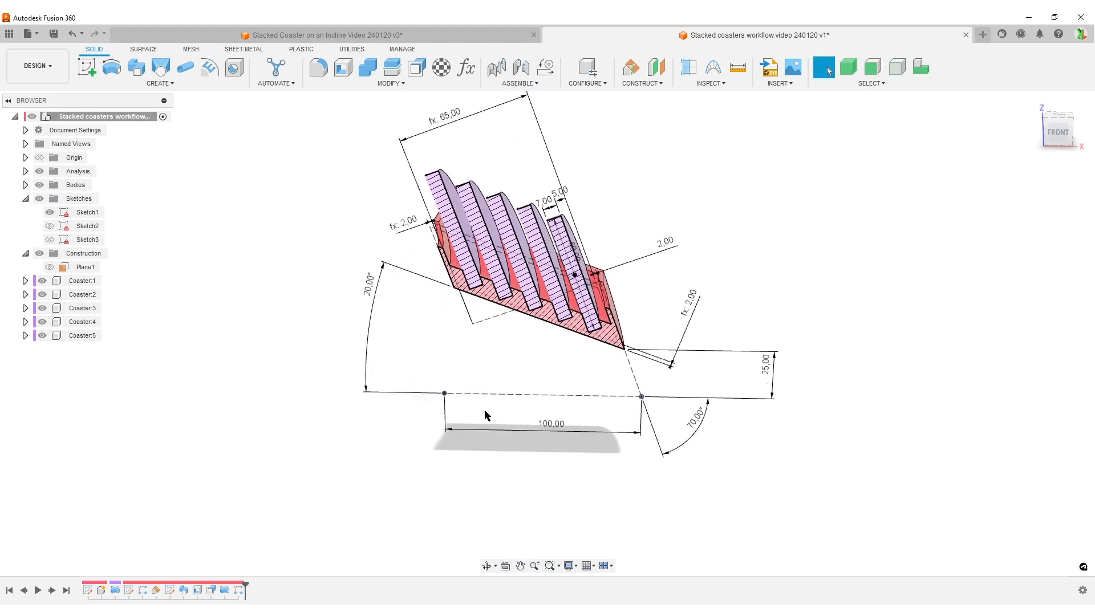
# Set the stand's incline angle back to 15° and view the sectioned assembly at an angle.
pyautogui.doubleClick(368, 285)
pyautogui.write('15')
pyautogui.press('Return')
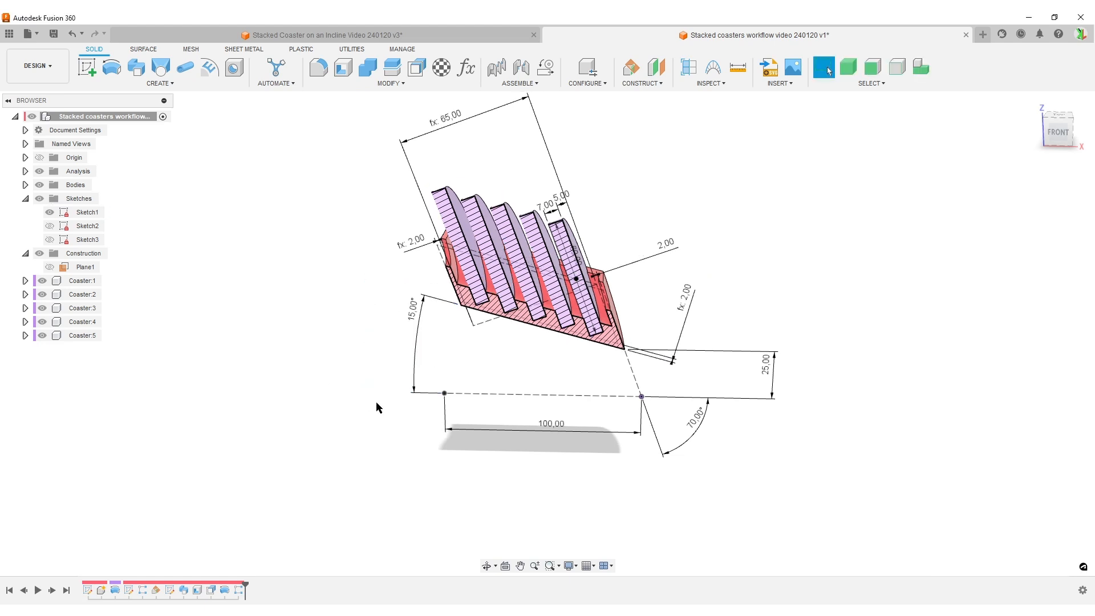
pyautogui.keyDown('shift'); pyautogui.moveTo(846, 278); pyautogui.dragTo(746, 326, button='middle'); pyautogui.keyUp('shift')
pyautogui.scroll(-3, 793, 296)
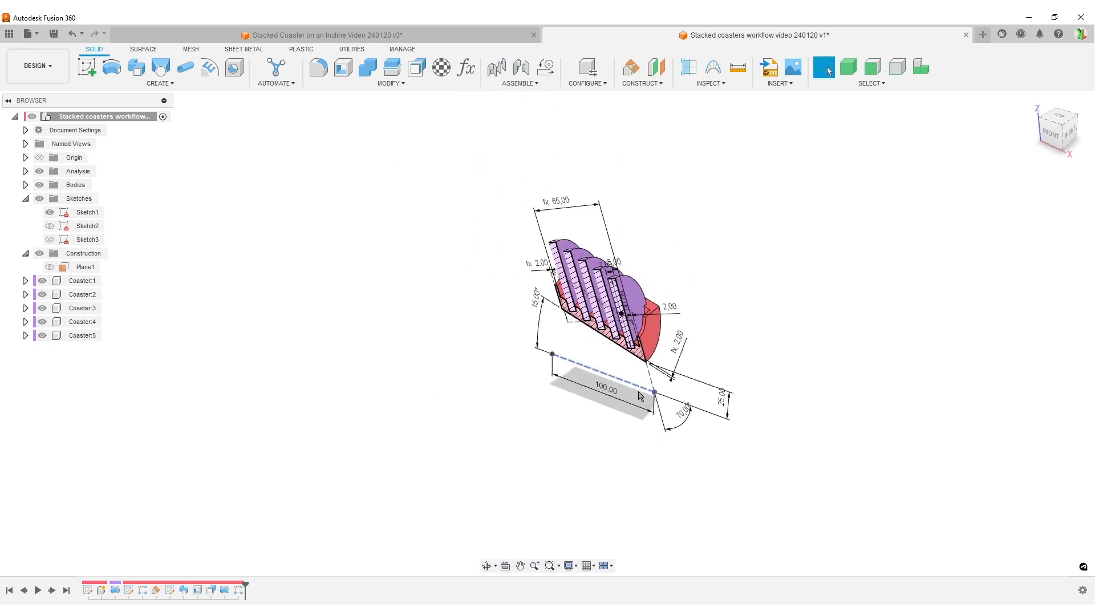
# Set the vertical distance from the base line to the stand's lower front corner to 15 mm.
pyautogui.scroll(2, 461, 366)
pyautogui.doubleClick(794, 406)
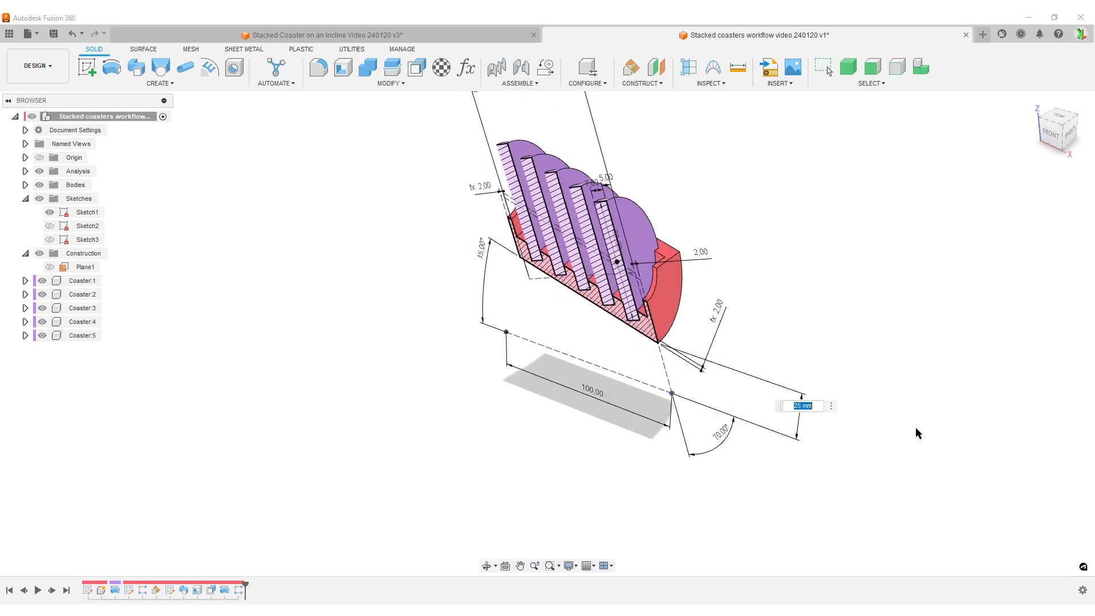
pyautogui.write('15')
pyautogui.press('Return')
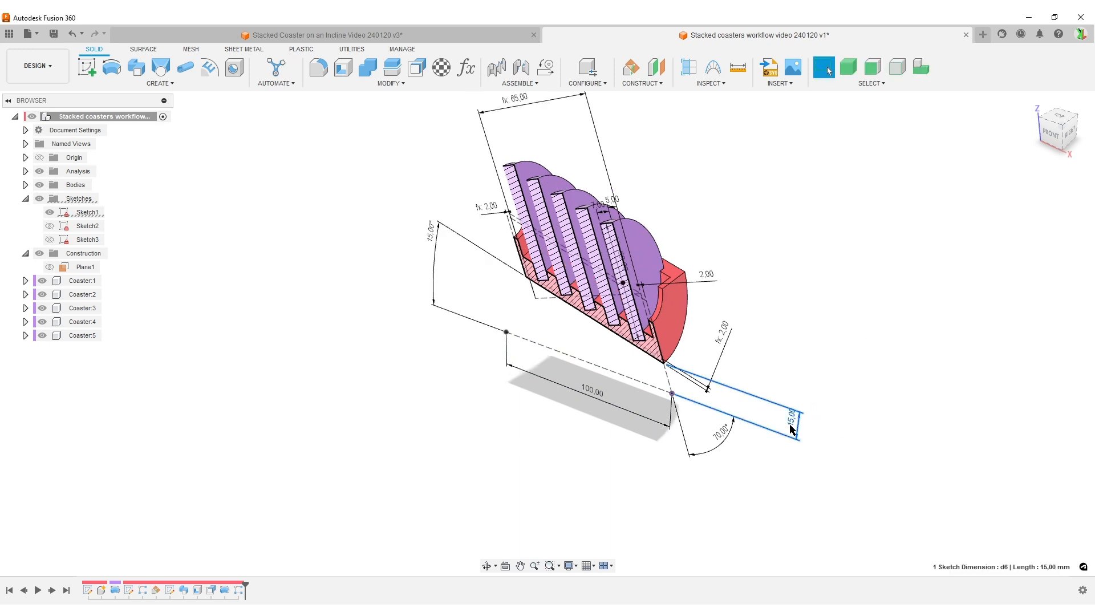
# Set the height of the stand's lower front corner above the base line to 20 mm.
pyautogui.doubleClick(793, 428)
pyautogui.write('20')
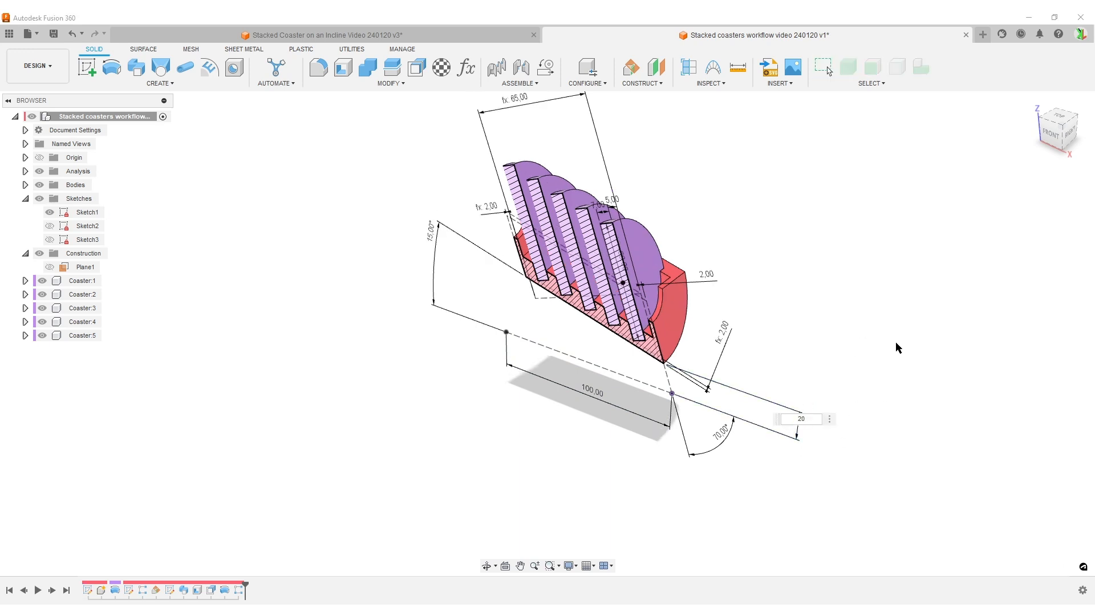
pyautogui.press('Return')
pyautogui.moveTo(460, 384); pyautogui.dragTo(487, 358, button='middle')
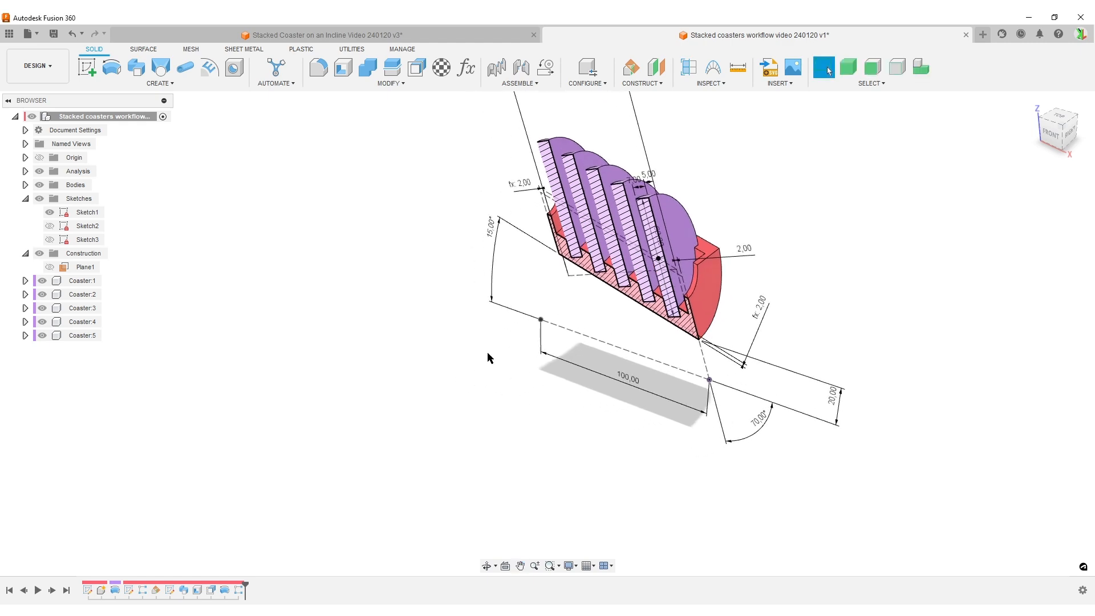
# Delete the 15° incline dimension between the stand's underside and the base line.
pyautogui.keyDown('shift'); pyautogui.moveTo(572, 331); pyautogui.dragTo(481, 353, button='middle'); pyautogui.keyUp('shift')
pyautogui.scroll(3, 480, 359)
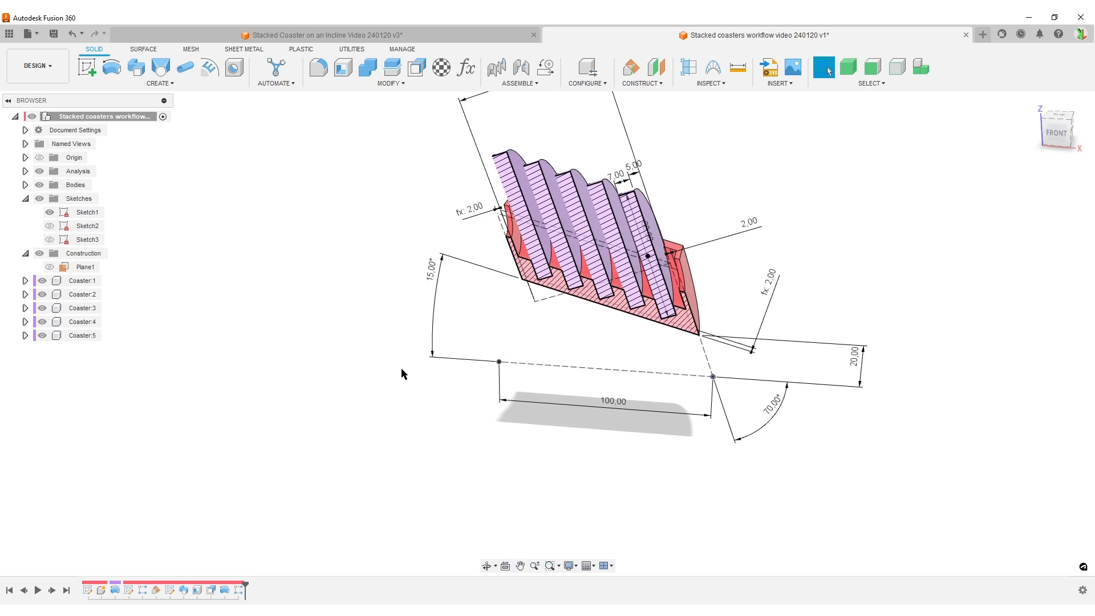
pyautogui.click(436, 269)
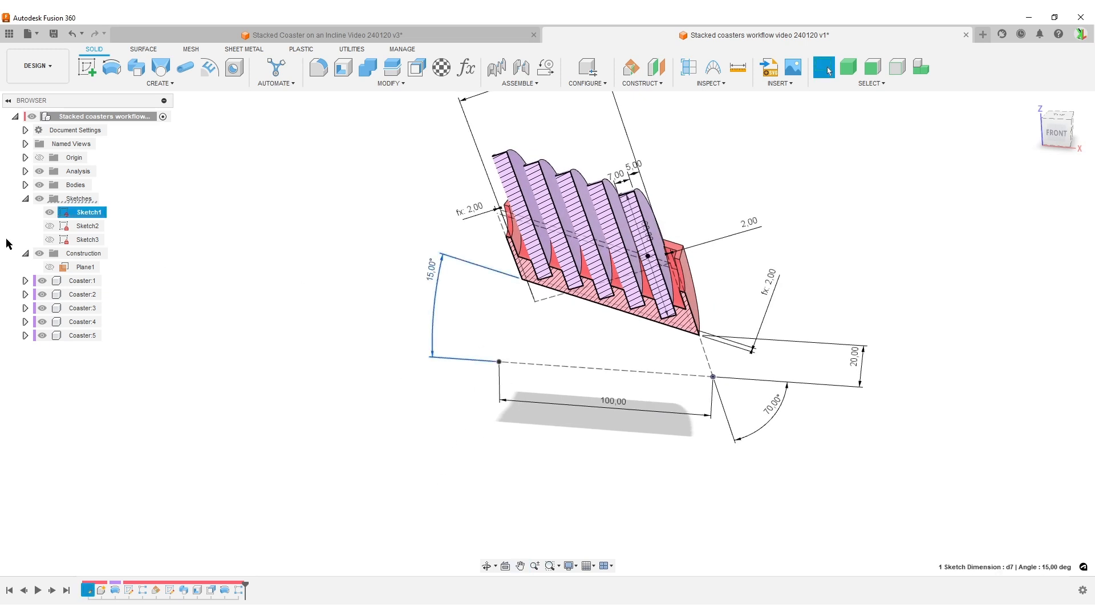
pyautogui.press('Delete')
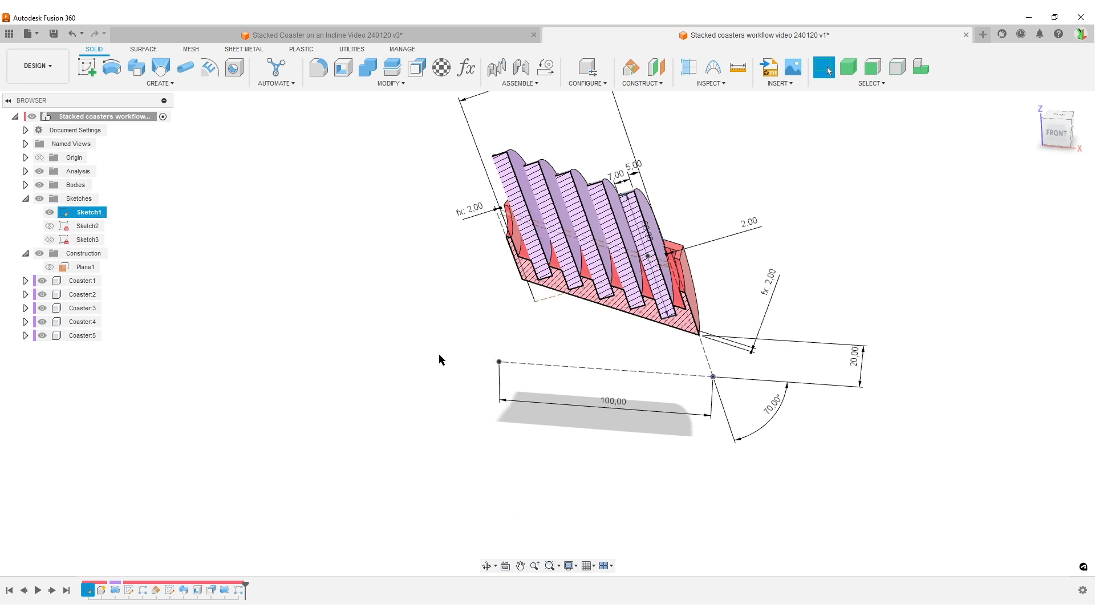
# Reposition the sketch point at the stand's upper rear corner freely in the front view to vary the incline.
pyautogui.scroll(3, 494, 288)
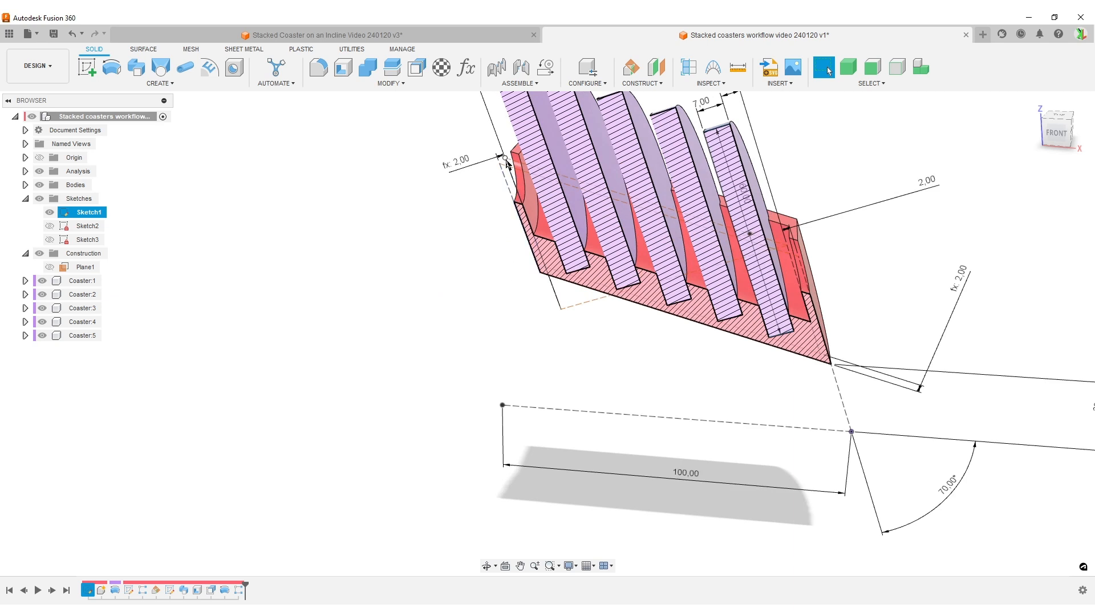
pyautogui.moveTo(507, 162)
pyautogui.mouseDown()
pyautogui.moveTo(519, 219)
pyautogui.moveTo(523, 209)
pyautogui.mouseUp()
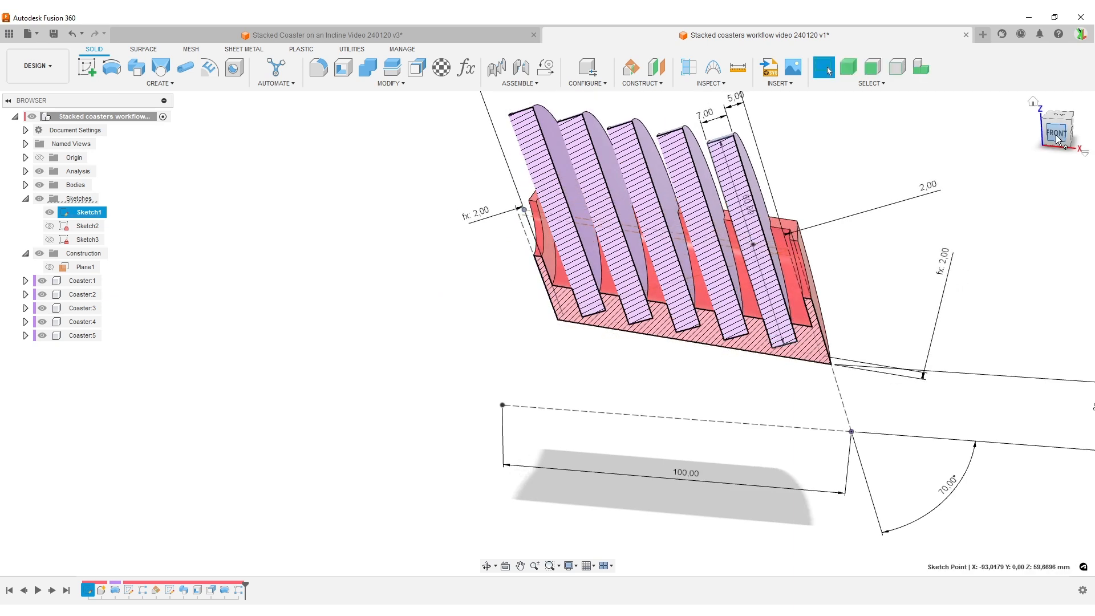
pyautogui.click(1059, 138)
pyautogui.moveTo(500, 242)
pyautogui.mouseDown()
pyautogui.moveTo(494, 198)
pyautogui.moveTo(495, 235)
pyautogui.mouseUp()
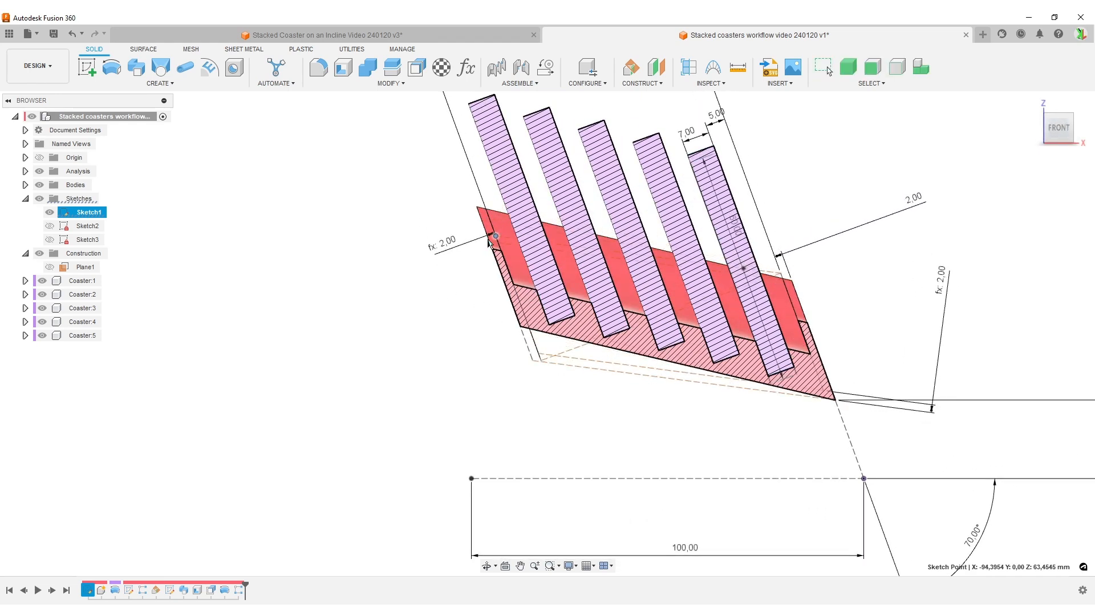
pyautogui.click(495, 207)
pyautogui.moveTo(494, 238); pyautogui.dragTo(488, 215)
pyautogui.click(400, 315)
# Delete the 70° dimension at the base line's end and move the upper rear corner freely to adjust the stand's tilt.
pyautogui.scroll(-3, 513, 315)
pyautogui.moveTo(895, 320); pyautogui.dragTo(802, 215, button='middle')
pyautogui.moveTo(754, 367); pyautogui.dragTo(796, 405, button='middle')
pyautogui.scroll(-1, 795, 405)
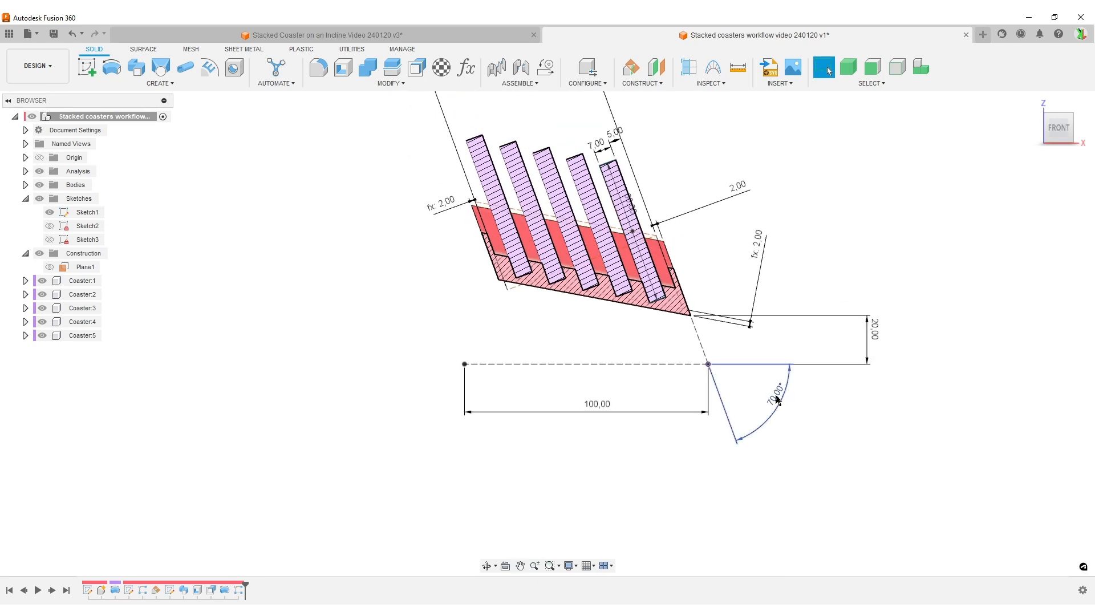
pyautogui.click(777, 399)
pyautogui.press('Delete')
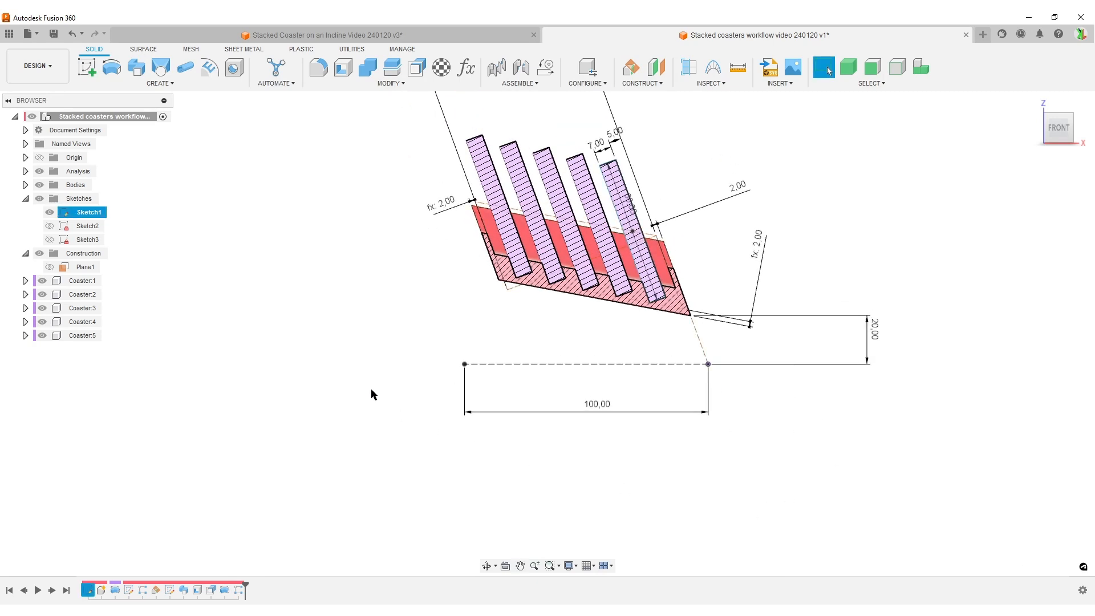
pyautogui.moveTo(478, 204); pyautogui.dragTo(480, 294)
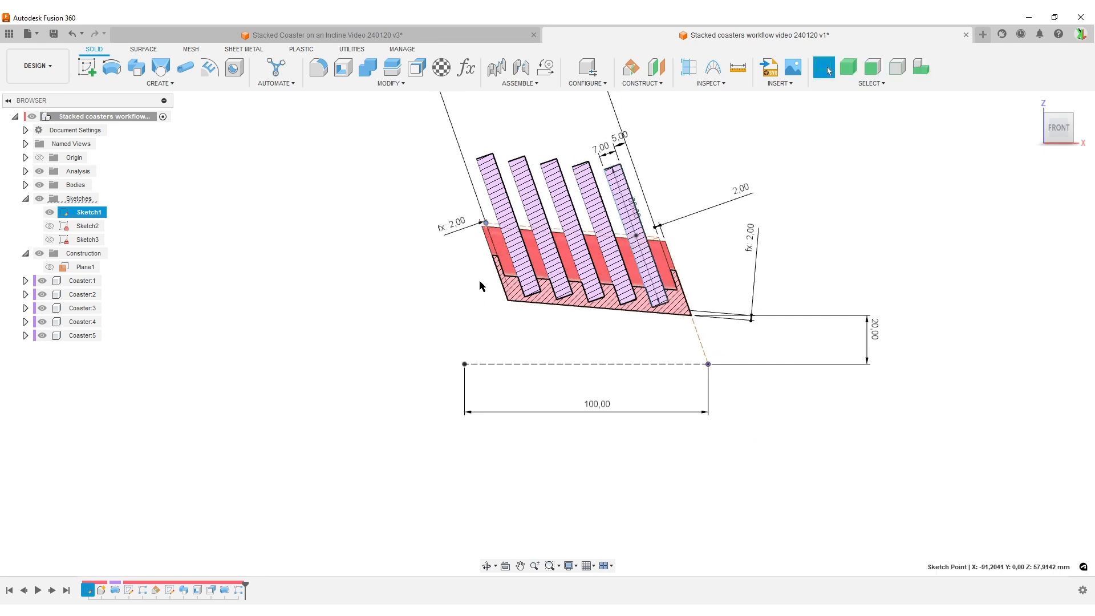
pyautogui.moveTo(485, 223)
pyautogui.mouseDown()
pyautogui.moveTo(495, 206)
pyautogui.moveTo(483, 204)
pyautogui.mouseUp()
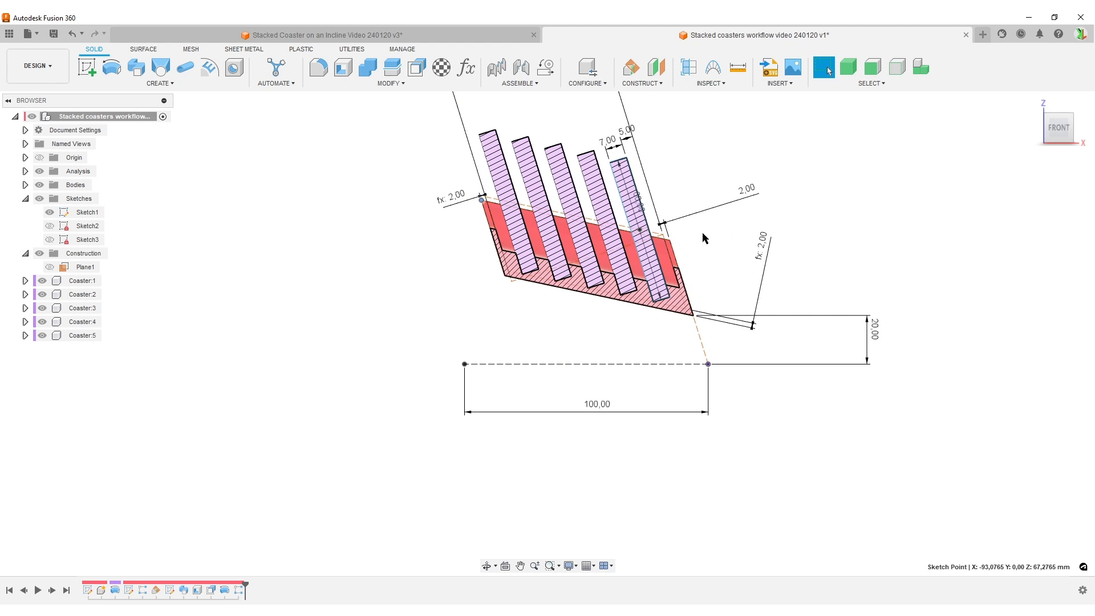
# Try moving the stand's upper front corner point down below the base line, and undo the move.
pyautogui.moveTo(664, 234)
pyautogui.mouseDown()
pyautogui.moveTo(936, 175)
pyautogui.moveTo(621, 399)
pyautogui.mouseUp()
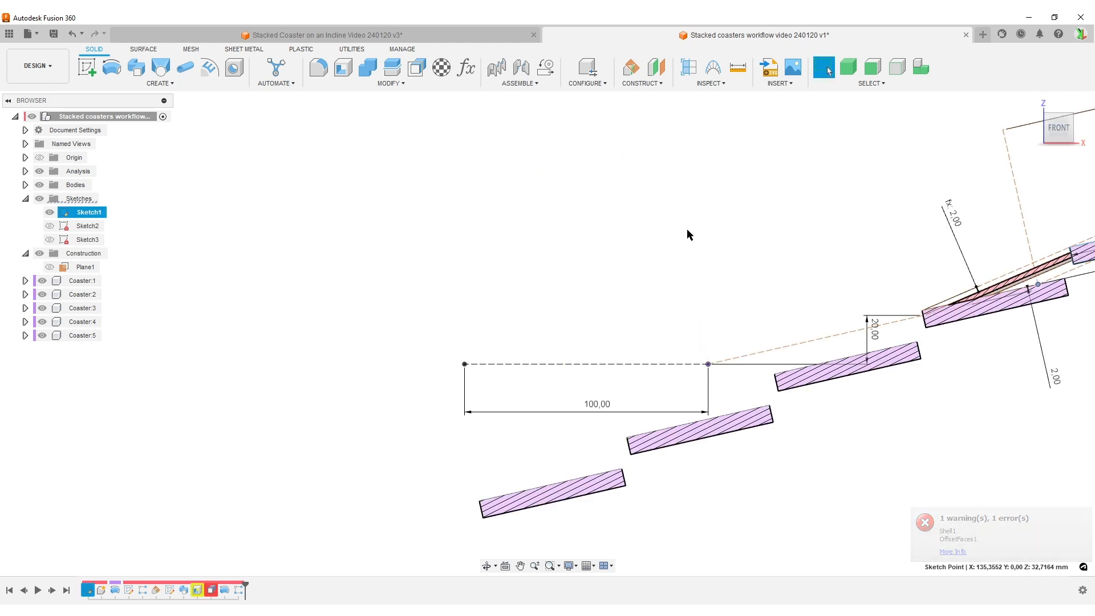
pyautogui.scroll(-5, 562, 317)
pyautogui.scroll(-4, 746, 414)
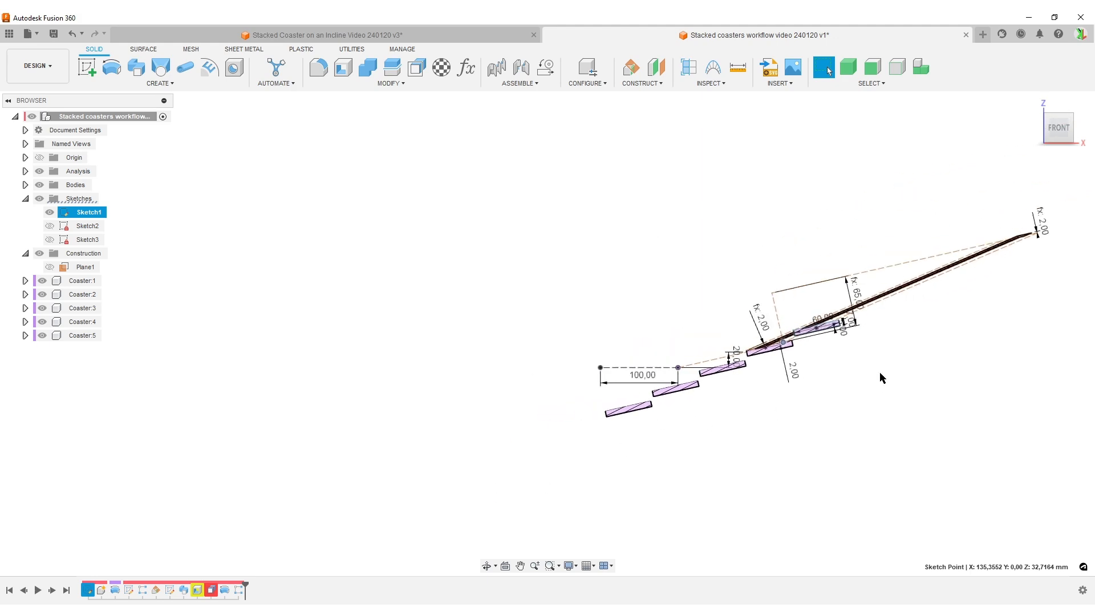
pyautogui.hotkey('ctrl', 'z')
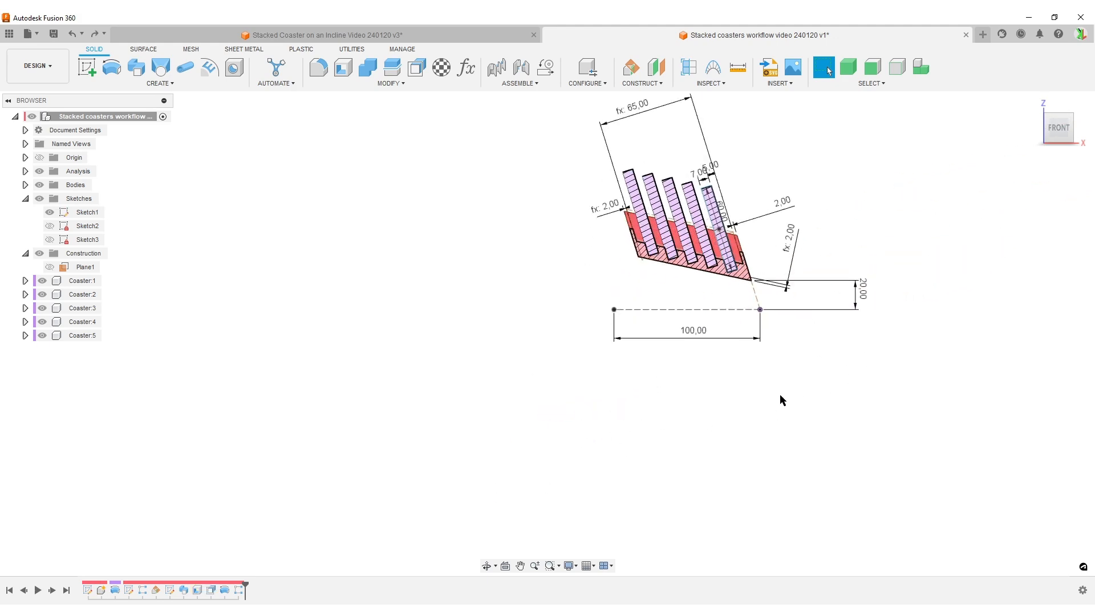
# Edit Sketch1 and dimension the angle between the horizontal base line and the stand's underside as 12°.
pyautogui.scroll(4, 797, 397)
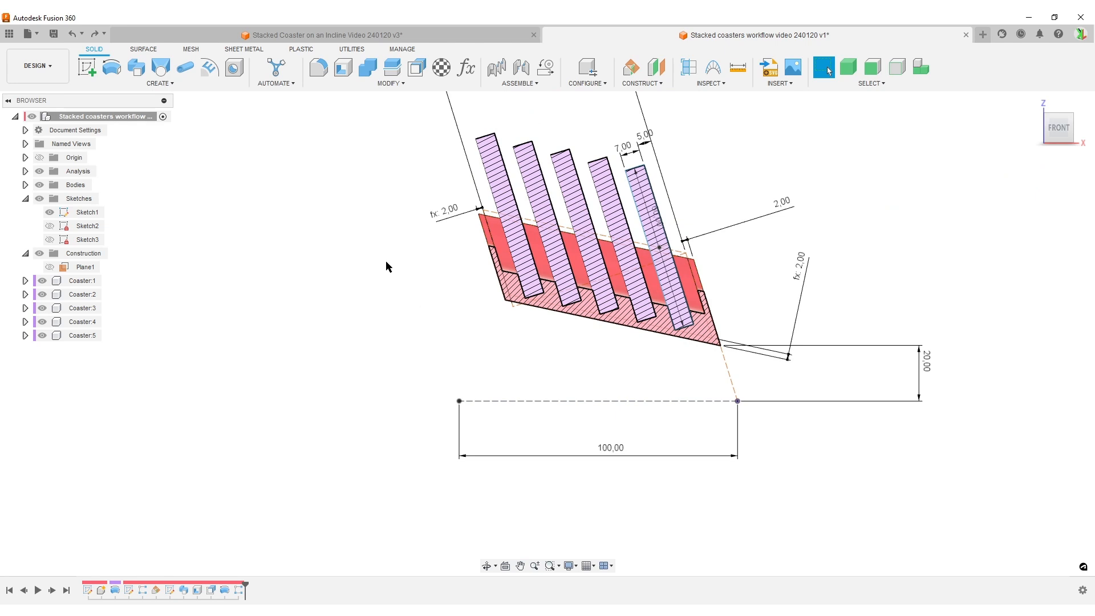
pyautogui.scroll(-3, 471, 239)
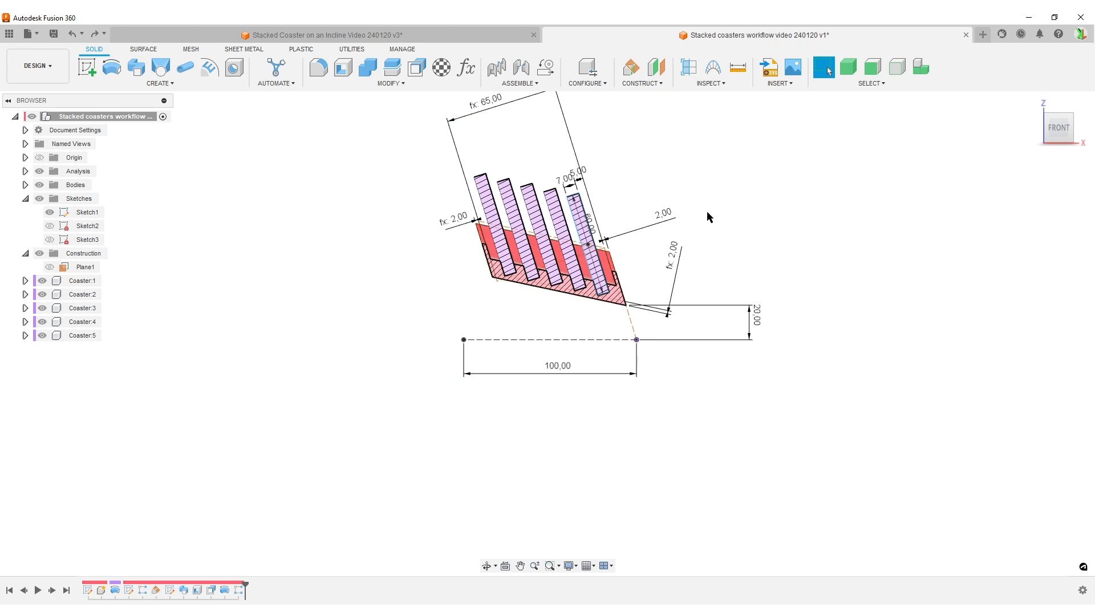
pyautogui.doubleClick(88, 213)
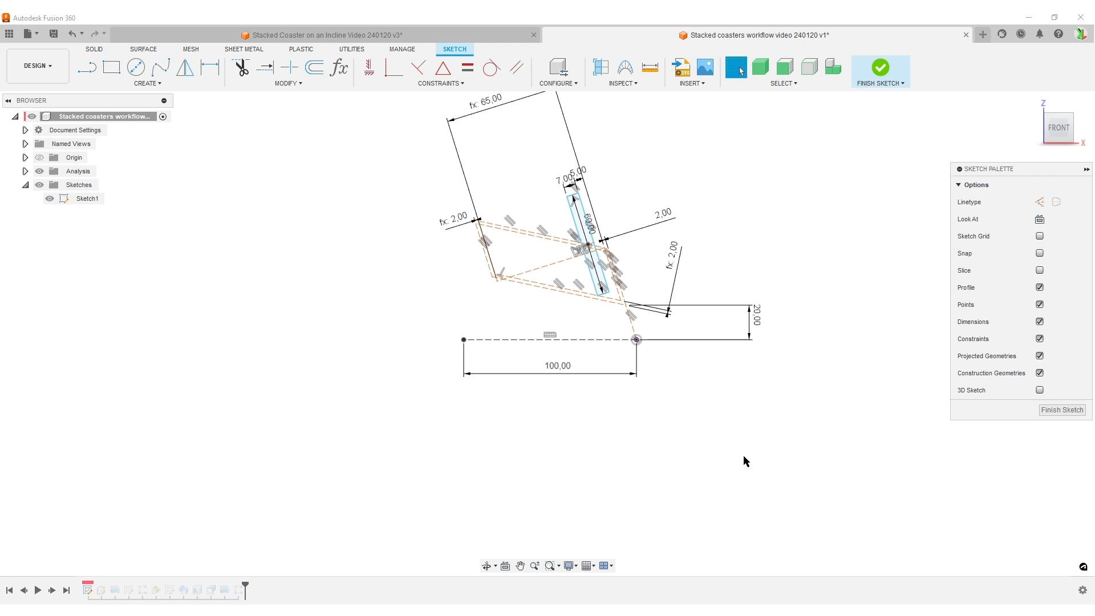
pyautogui.press('d')
pyautogui.scroll(1, 489, 383)
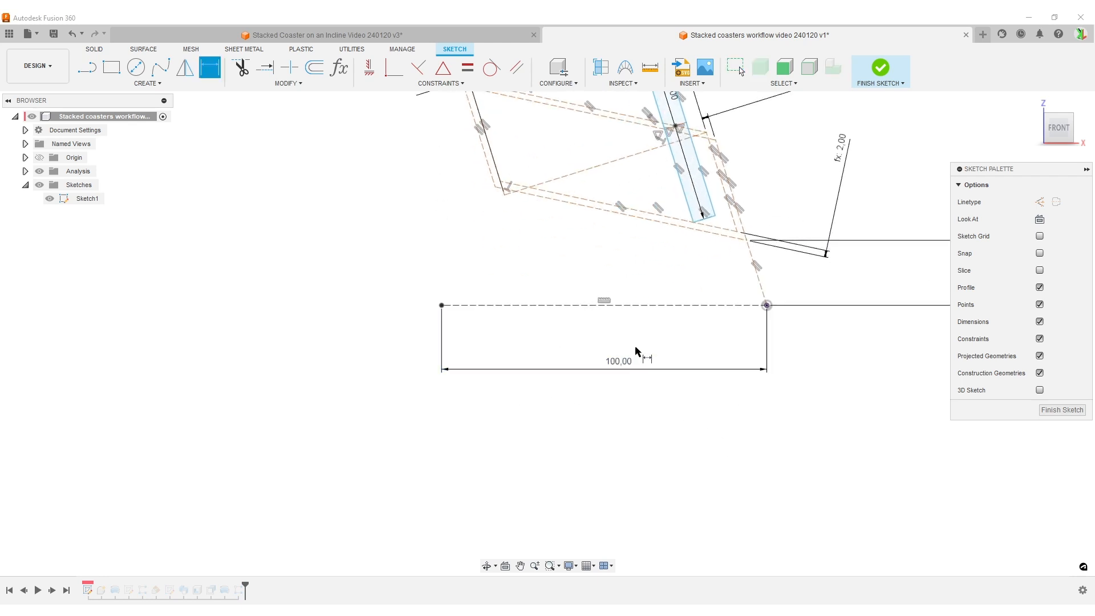
pyautogui.click(641, 306)
pyautogui.click(565, 202)
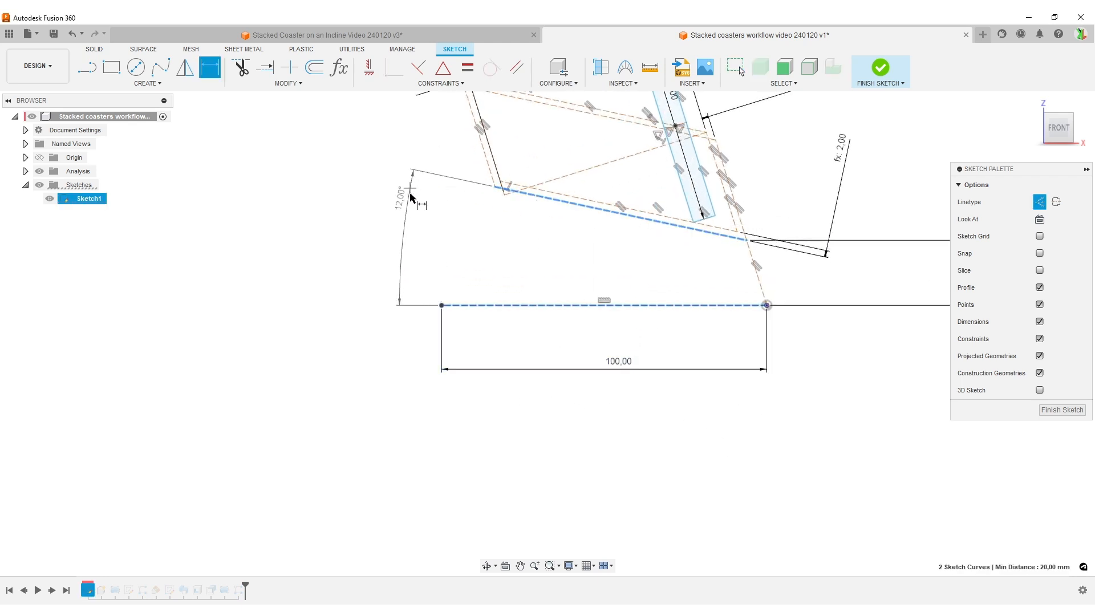
pyautogui.click(406, 205)
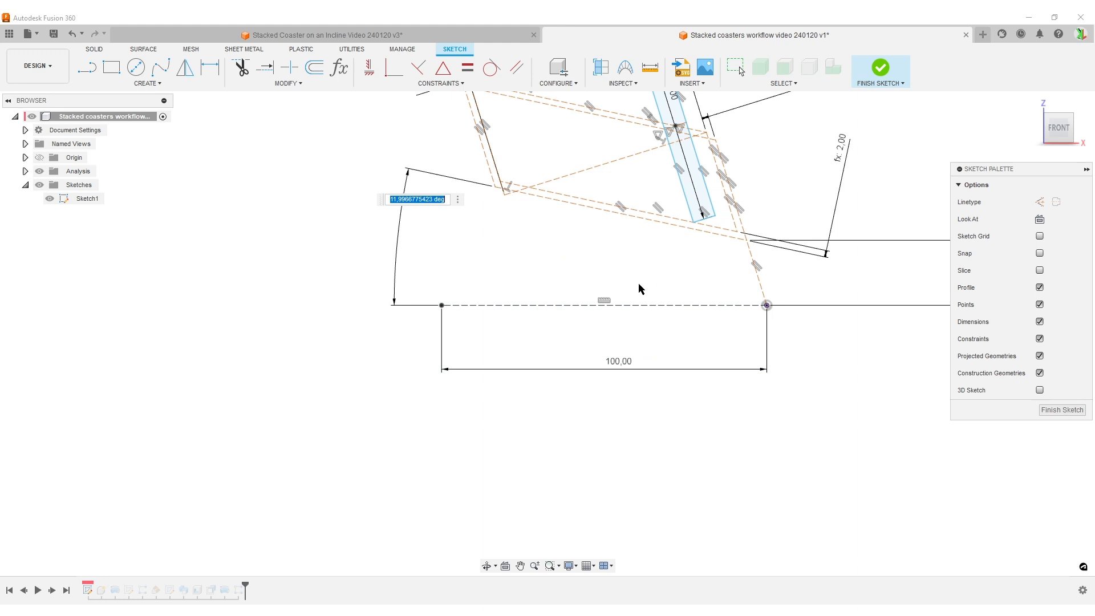
pyautogui.write('12')
pyautogui.press('Return')
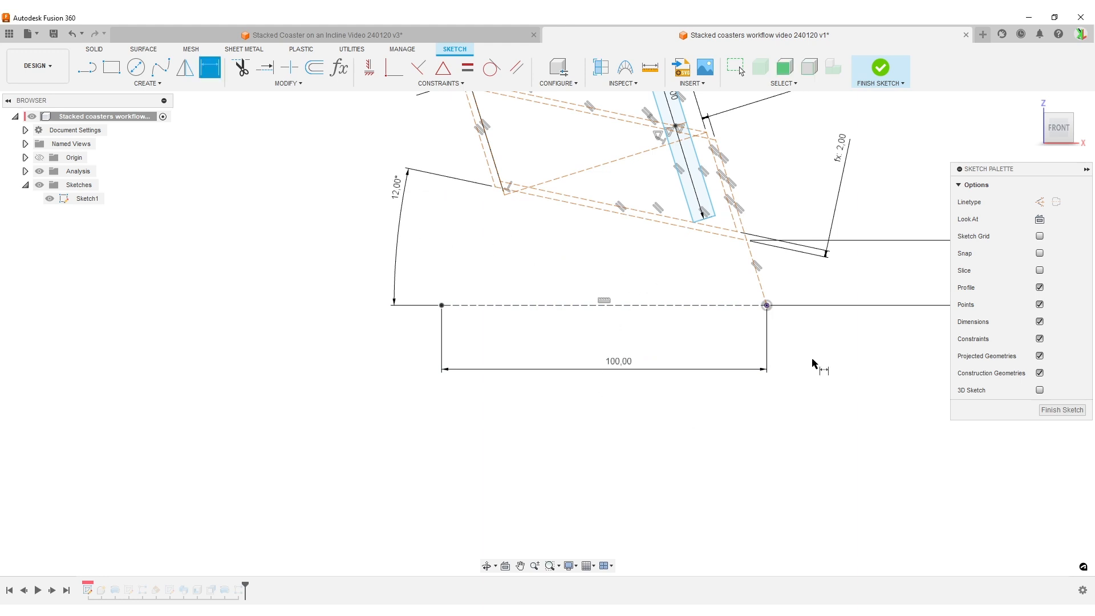
# Dimension the angle between the base line and the slanted front line as 72.8° and finish the sketch.
pyautogui.click(740, 306)
pyautogui.click(757, 265)
pyautogui.click(817, 353)
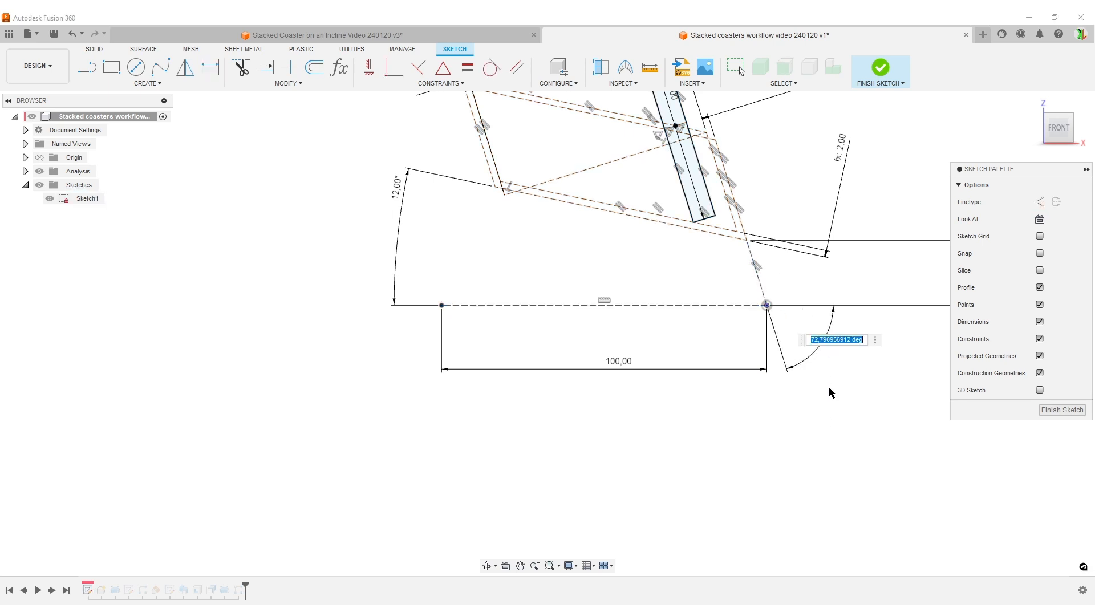
pyautogui.write('72,8')
pyautogui.press('Return')
pyautogui.scroll(-3, 672, 335)
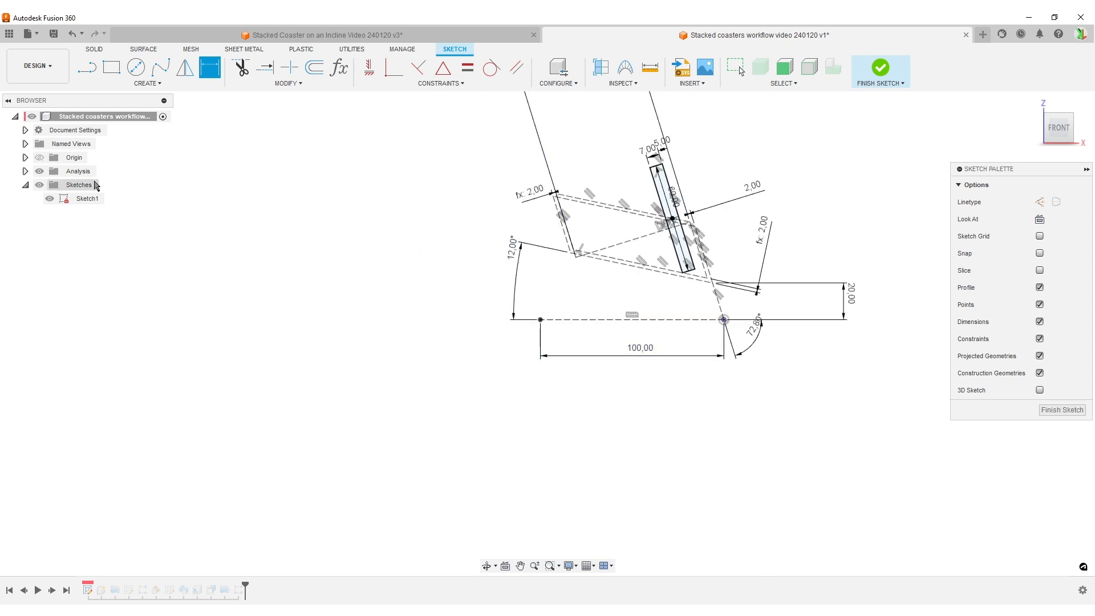
pyautogui.click(1062, 410)
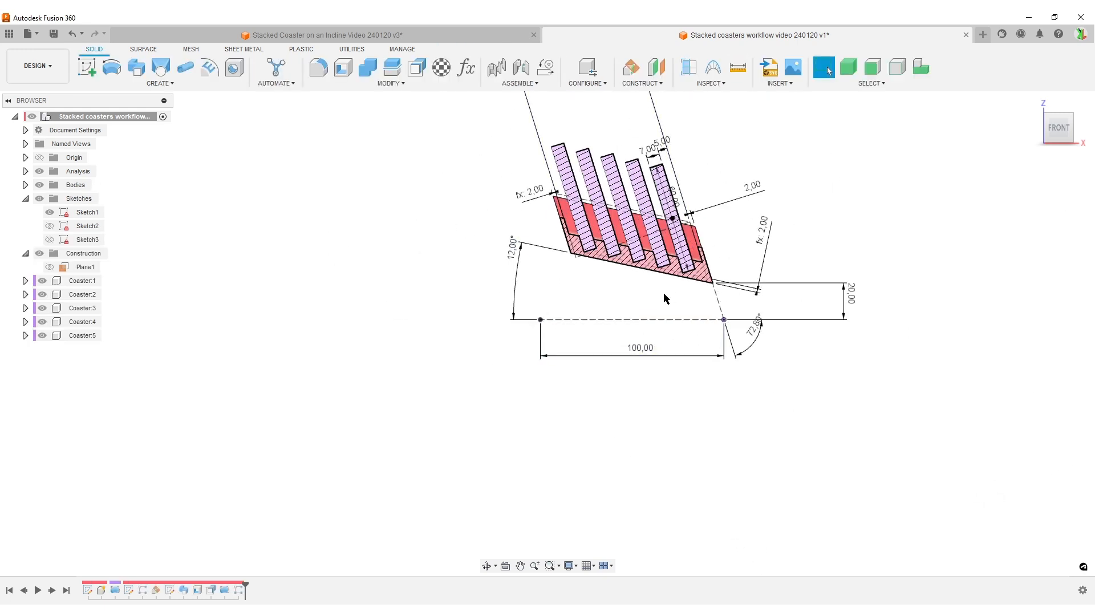
# Hide the section analysis to show the complete stand and coasters.
pyautogui.scroll(-2, 741, 343)
pyautogui.keyDown('shift'); pyautogui.moveTo(823, 349); pyautogui.dragTo(654, 428, button='middle'); pyautogui.keyUp('shift')
pyautogui.click(40, 171)
pyautogui.scroll(3, 471, 340)
pyautogui.keyDown('shift'); pyautogui.moveTo(468, 337); pyautogui.dragTo(707, 337, button='middle'); pyautogui.keyUp('shift')
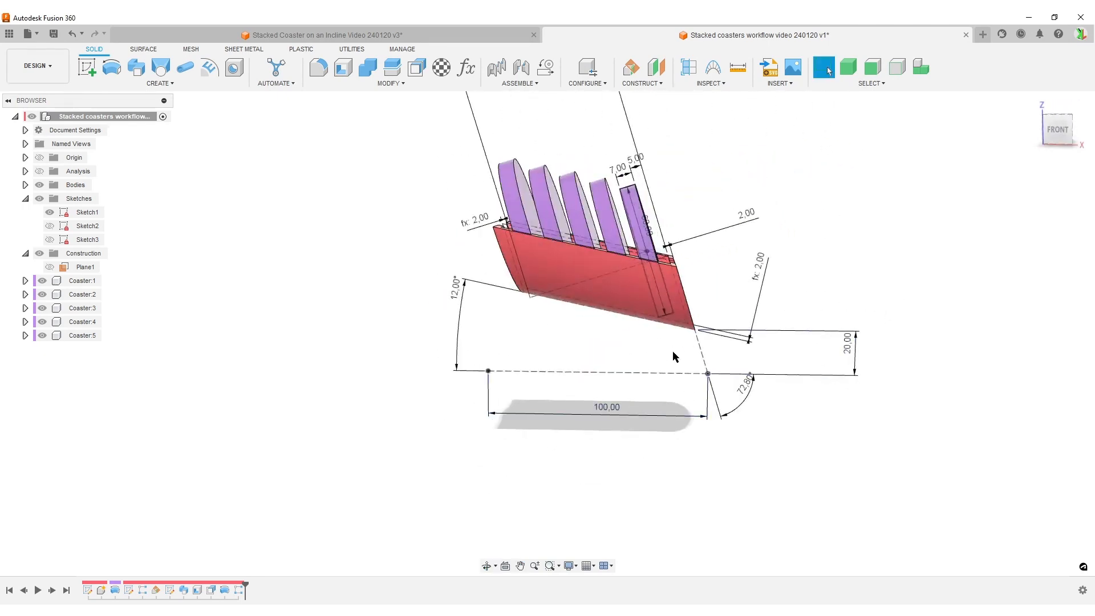
pyautogui.keyDown('shift'); pyautogui.moveTo(808, 355); pyautogui.dragTo(766, 359, button='middle'); pyautogui.keyUp('shift')
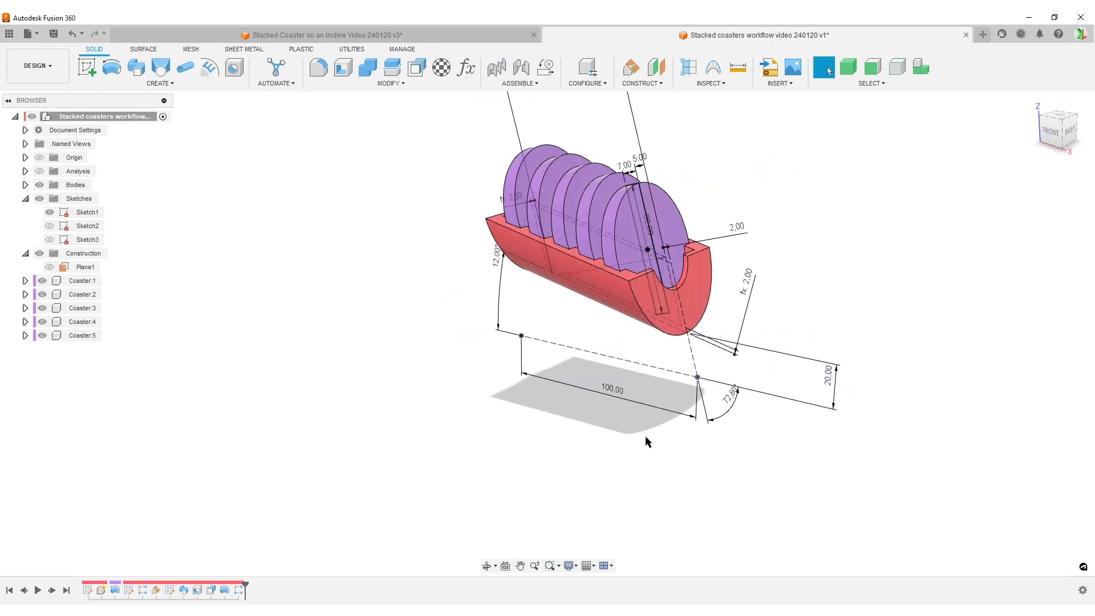
# Move the 72.8° angle dimension farther out from the end of the base line.
pyautogui.scroll(3, 667, 434)
pyautogui.keyDown('shift'); pyautogui.moveTo(482, 324); pyautogui.dragTo(485, 274, button='middle'); pyautogui.keyUp('shift')
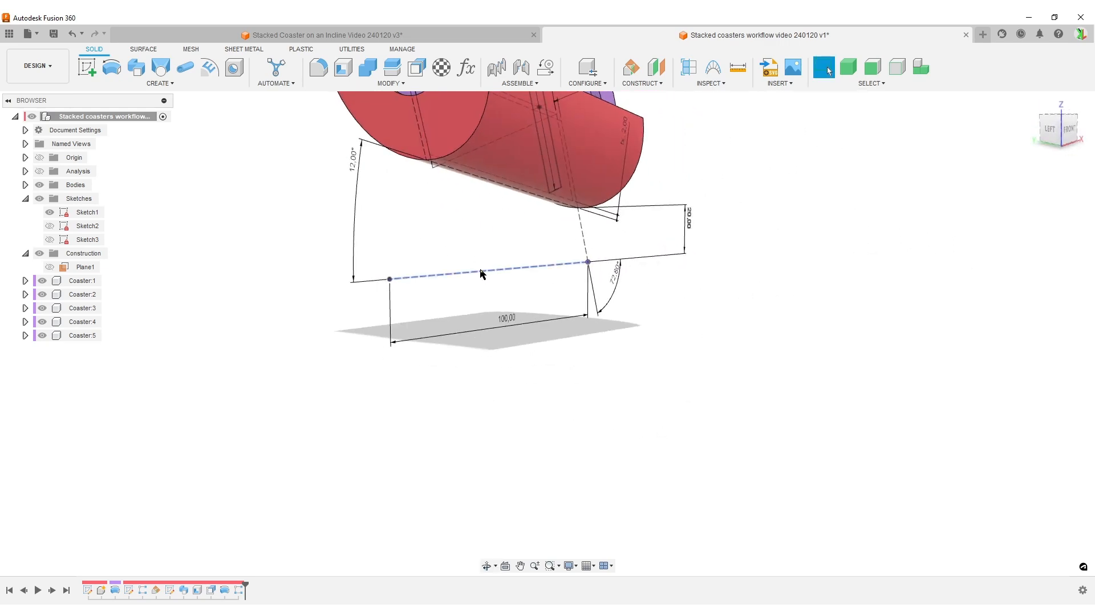
pyautogui.scroll(-2, 810, 284)
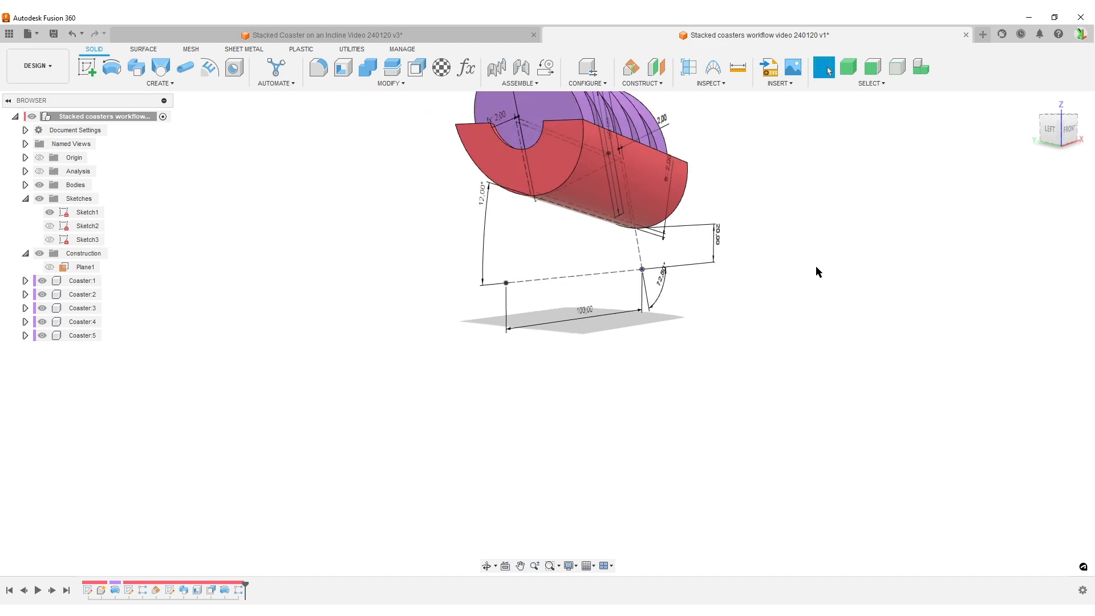
pyautogui.keyDown('shift'); pyautogui.moveTo(773, 253); pyautogui.dragTo(741, 469, button='middle'); pyautogui.keyUp('shift')
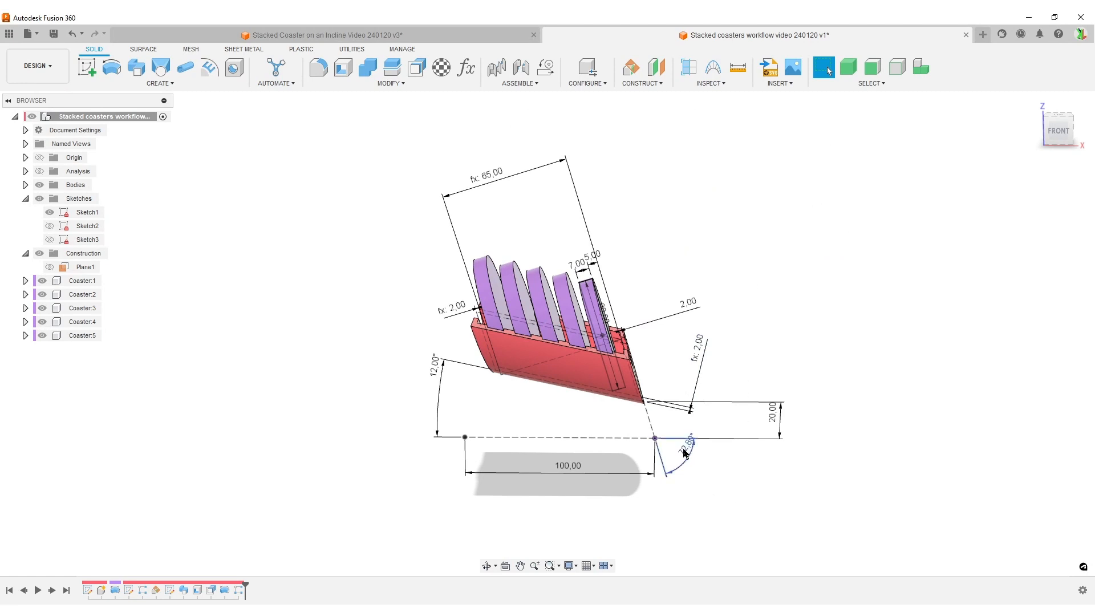
pyautogui.moveTo(690, 451); pyautogui.dragTo(719, 480)
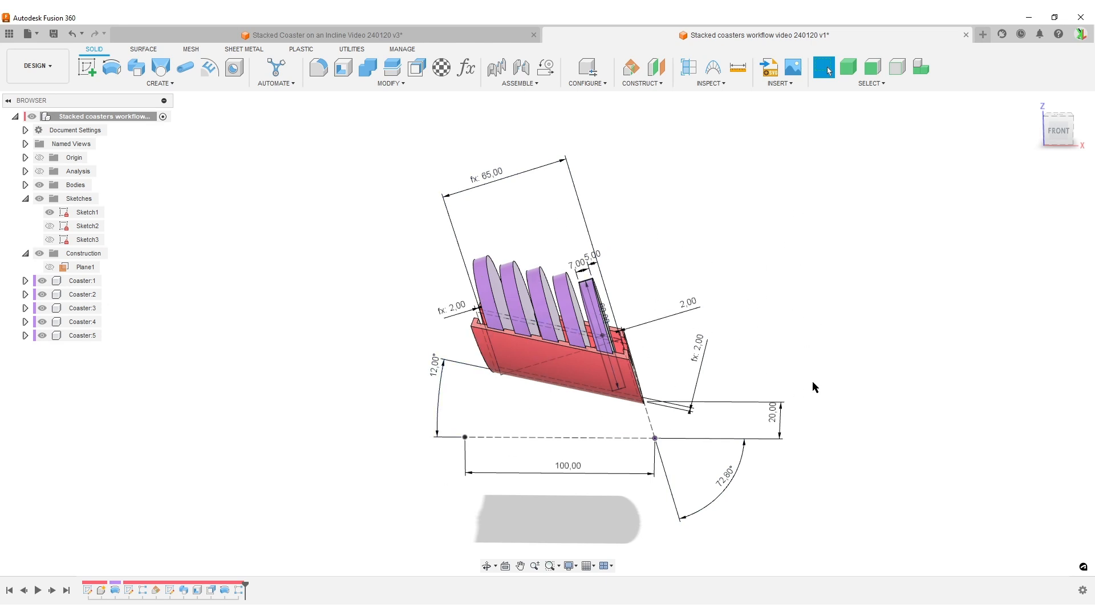
pyautogui.scroll(2, 530, 445)
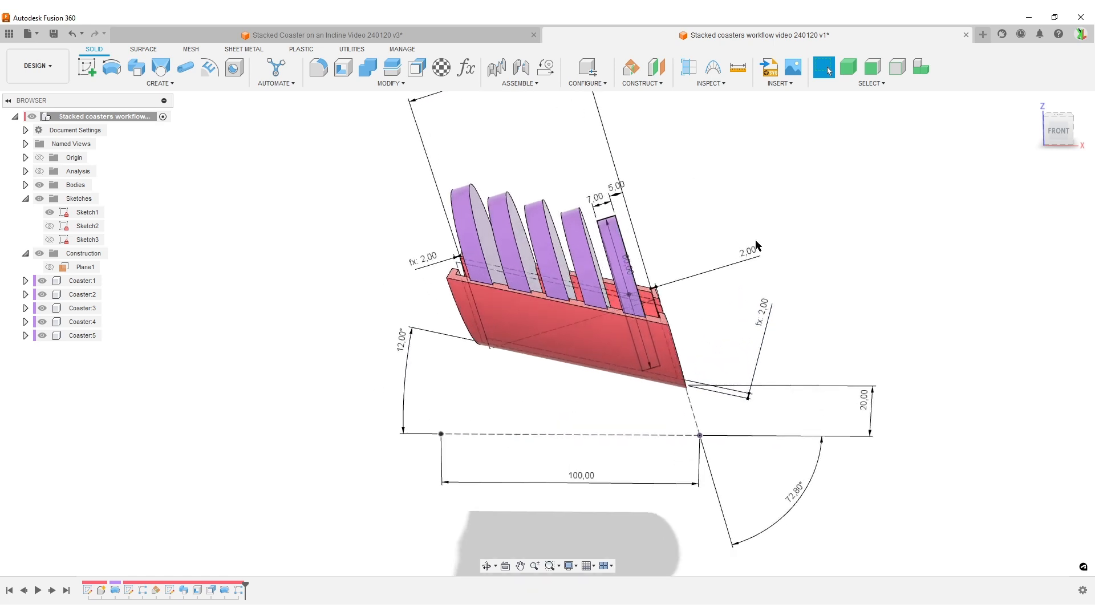
pyautogui.scroll(-2, 757, 247)
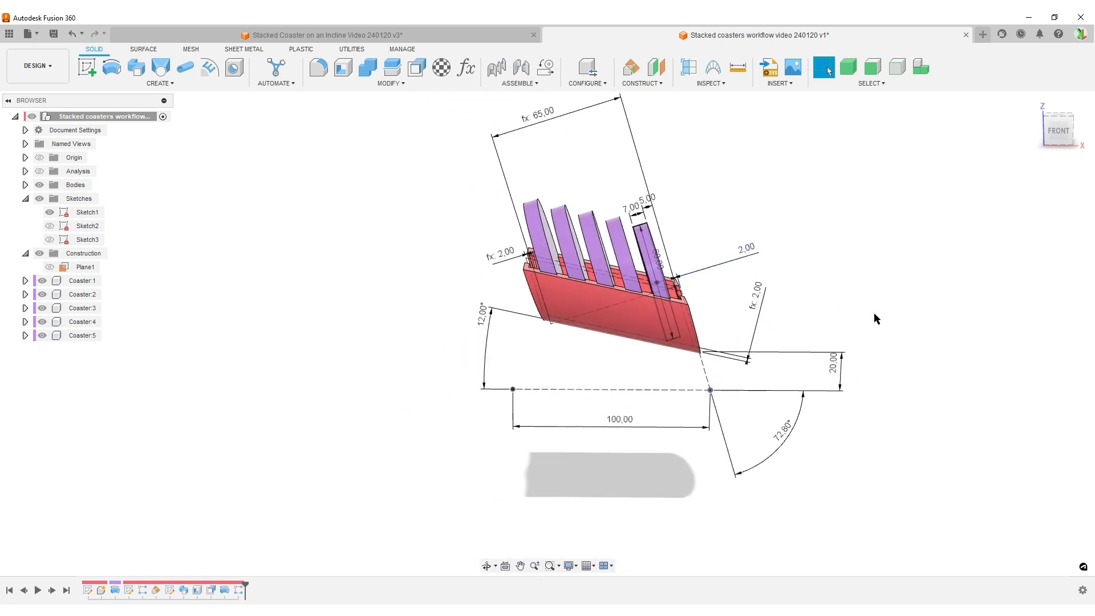